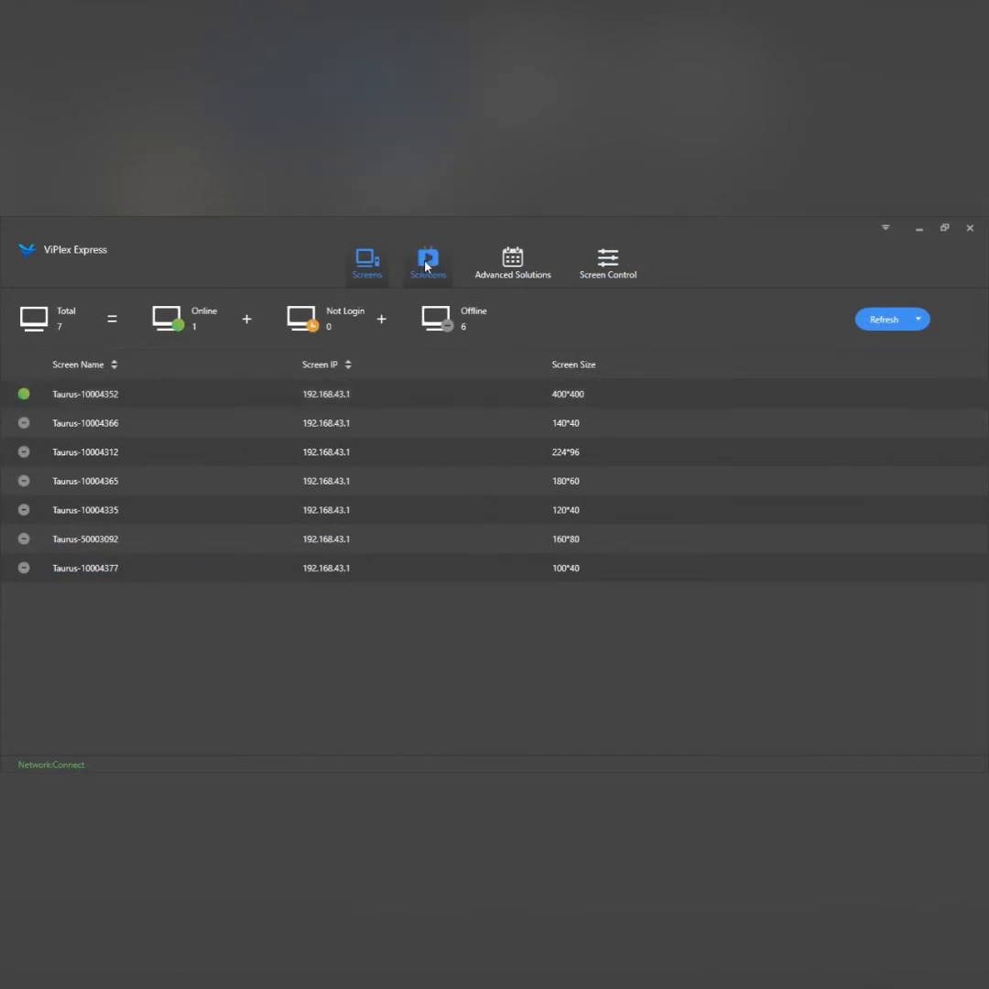
- Refresh the screen list, and check the option for searching a screen by a specified IP
mouse_move(614, 464)
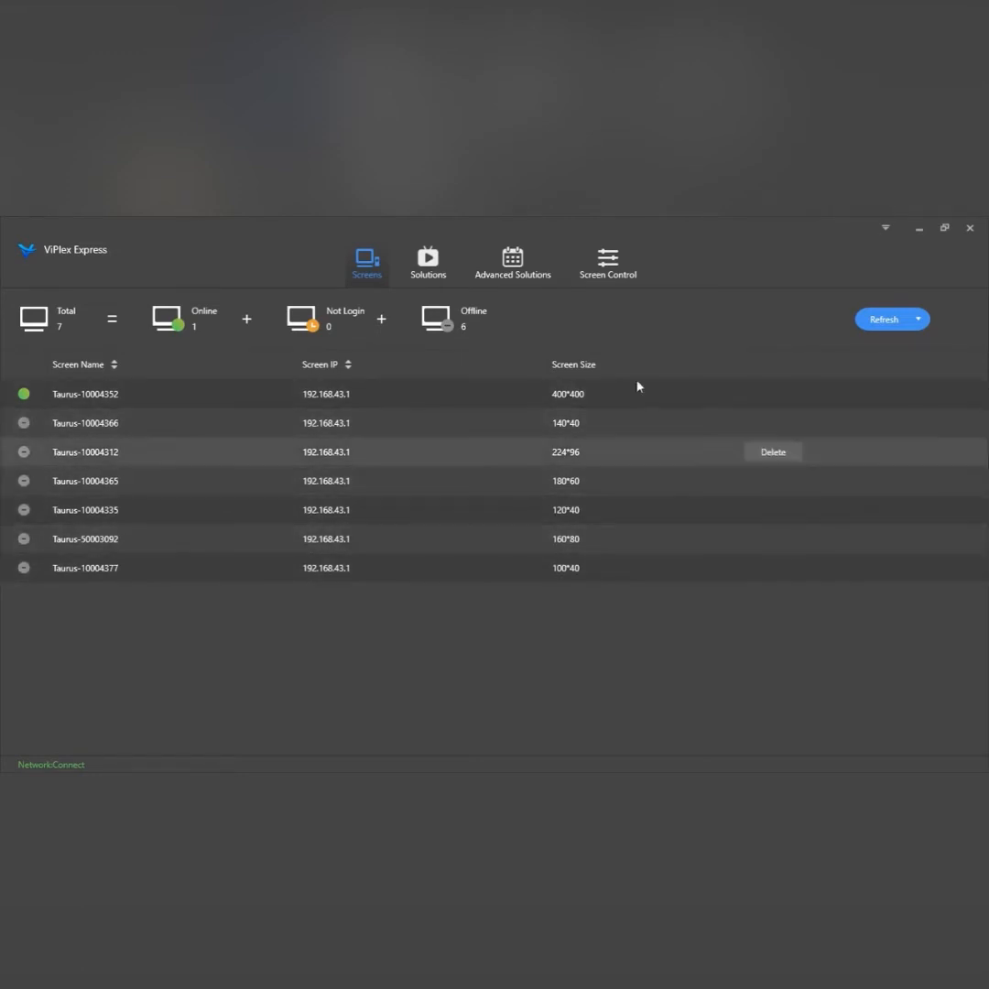
left_click(884, 319)
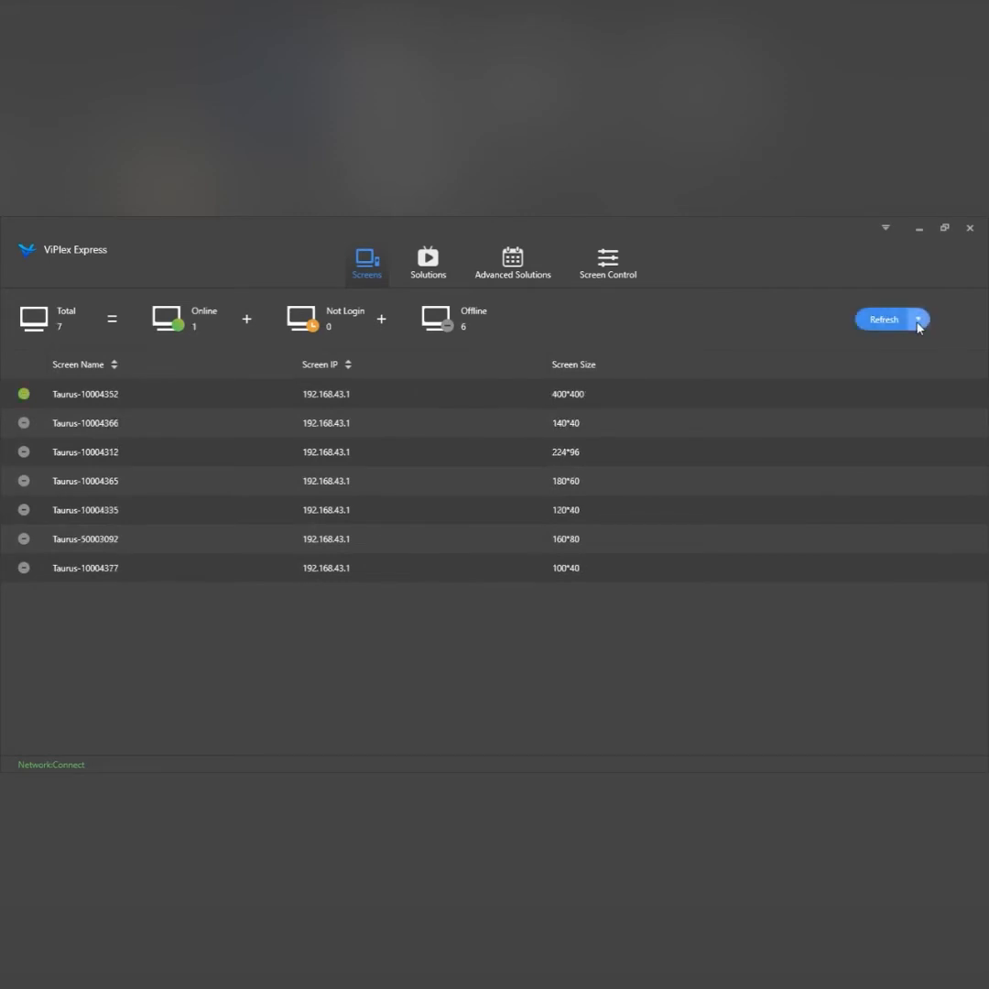
left_click(918, 322)
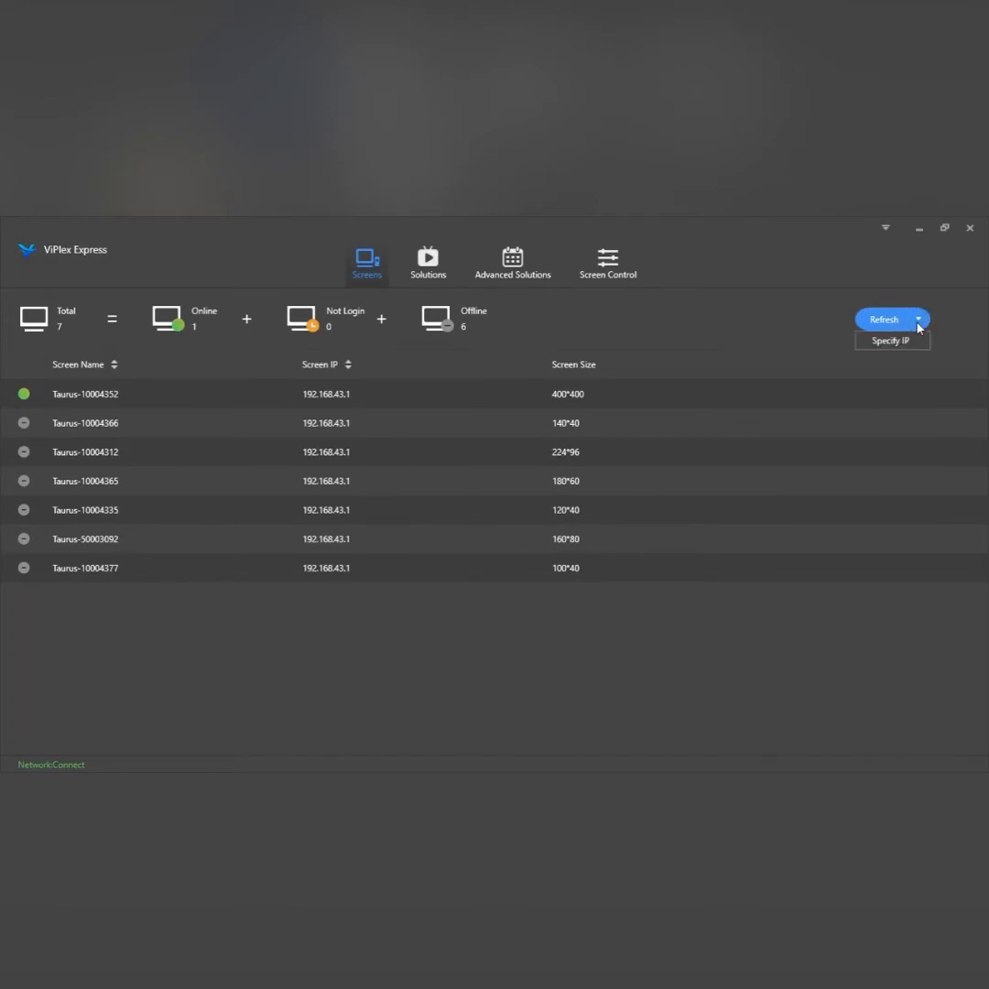
left_click(892, 340)
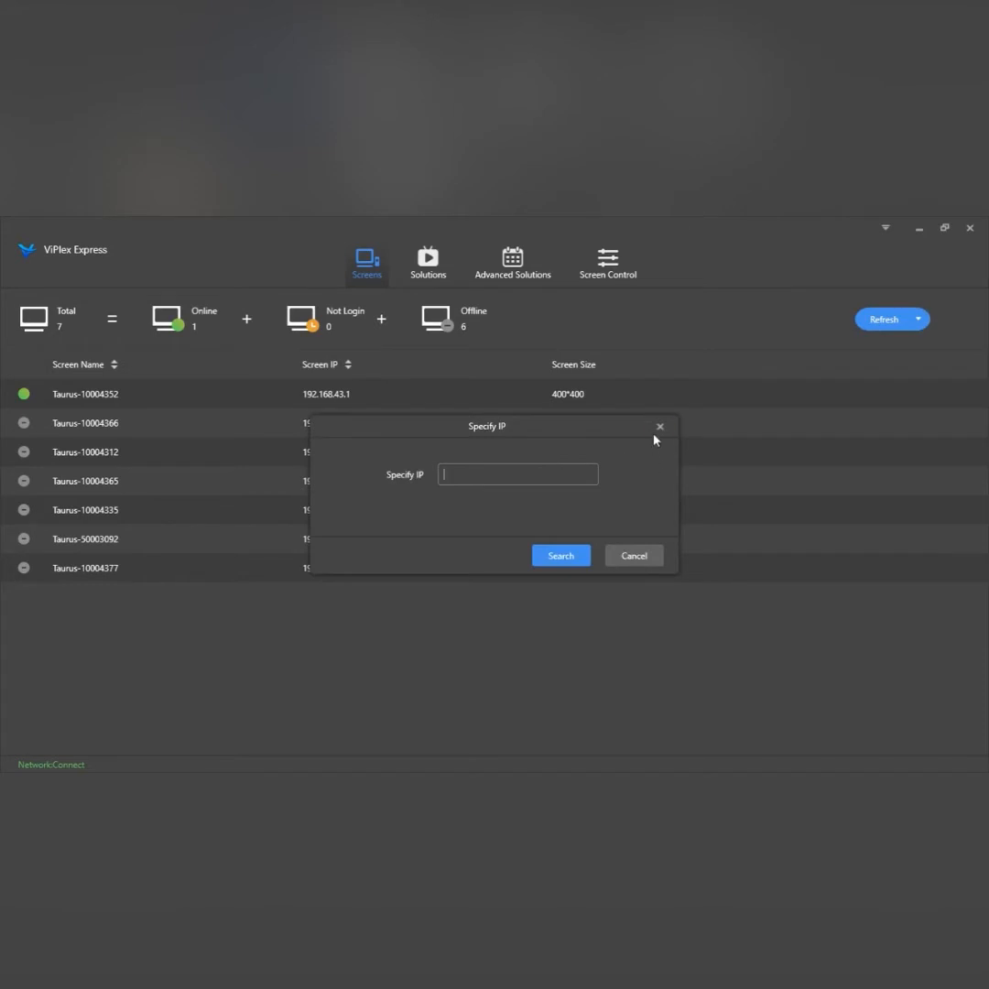
left_click(659, 426)
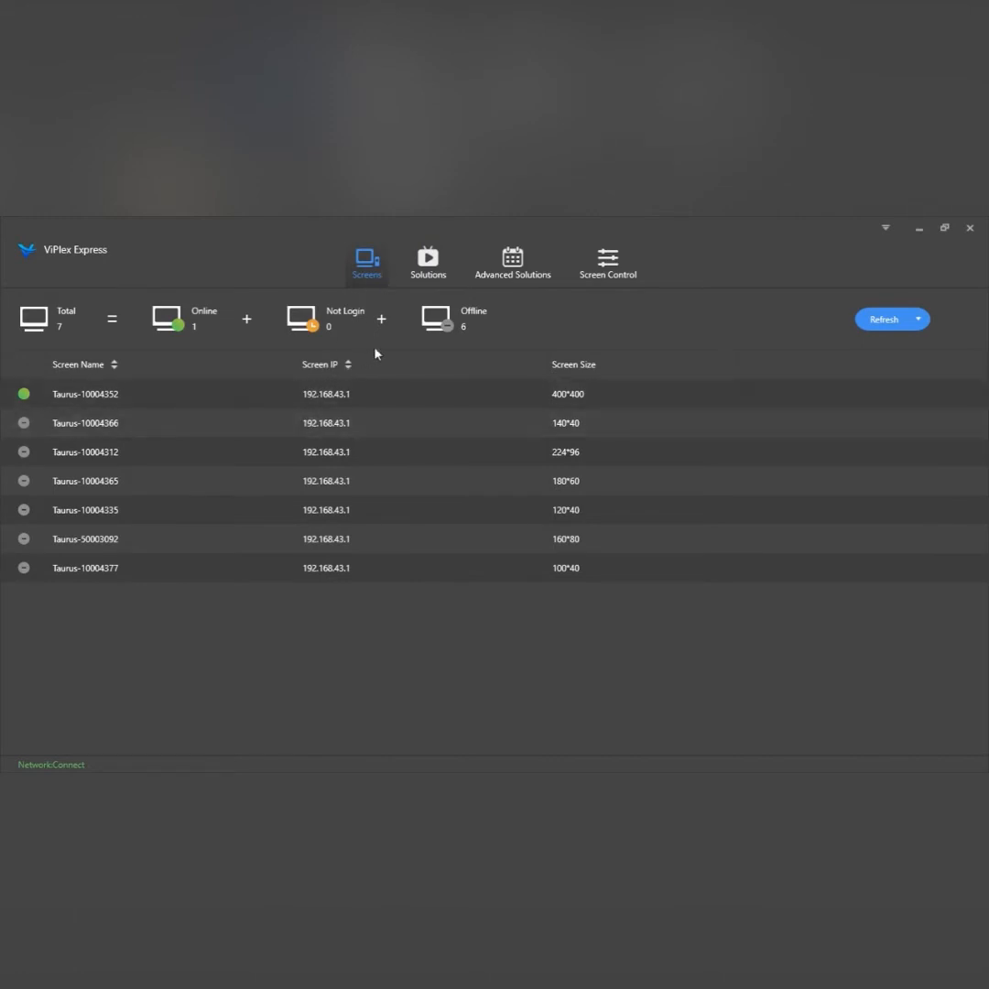
- Look over the Solutions list, the Advanced Solutions list and the Screen Control functions
left_click(427, 278)
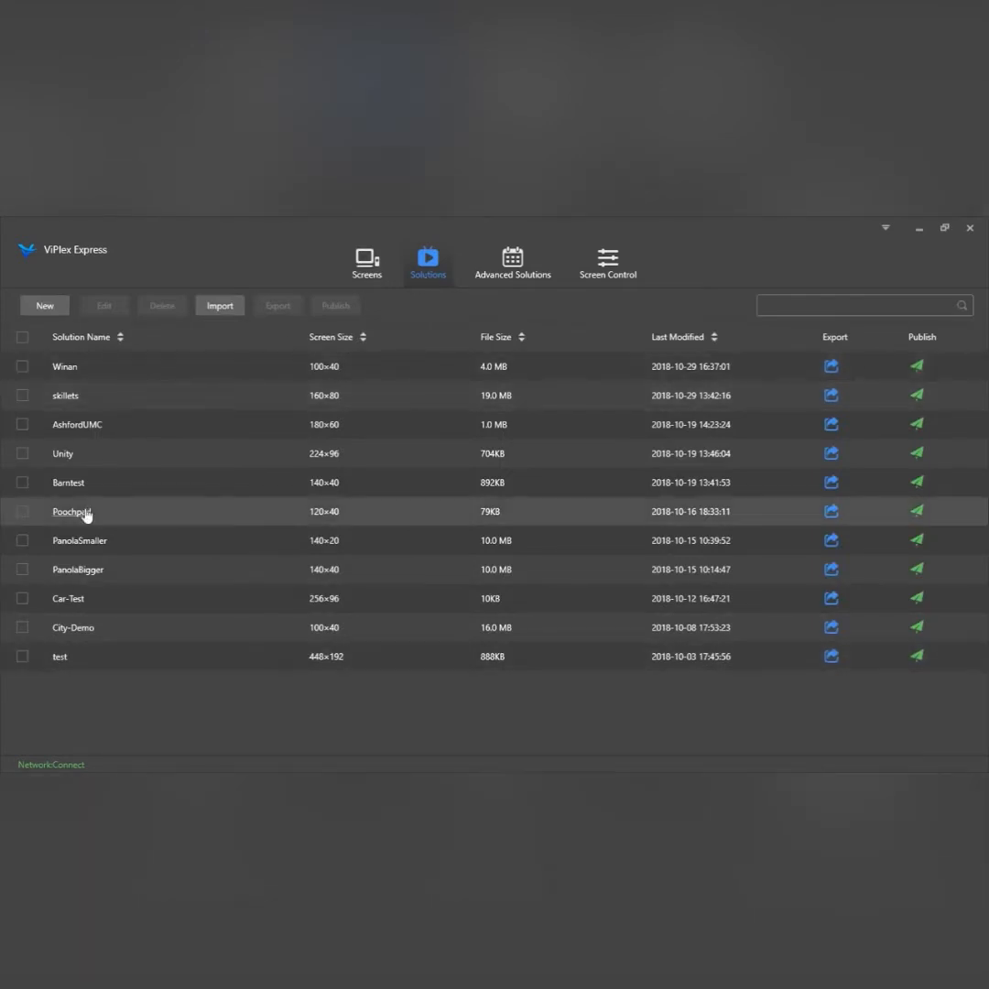
left_click(519, 261)
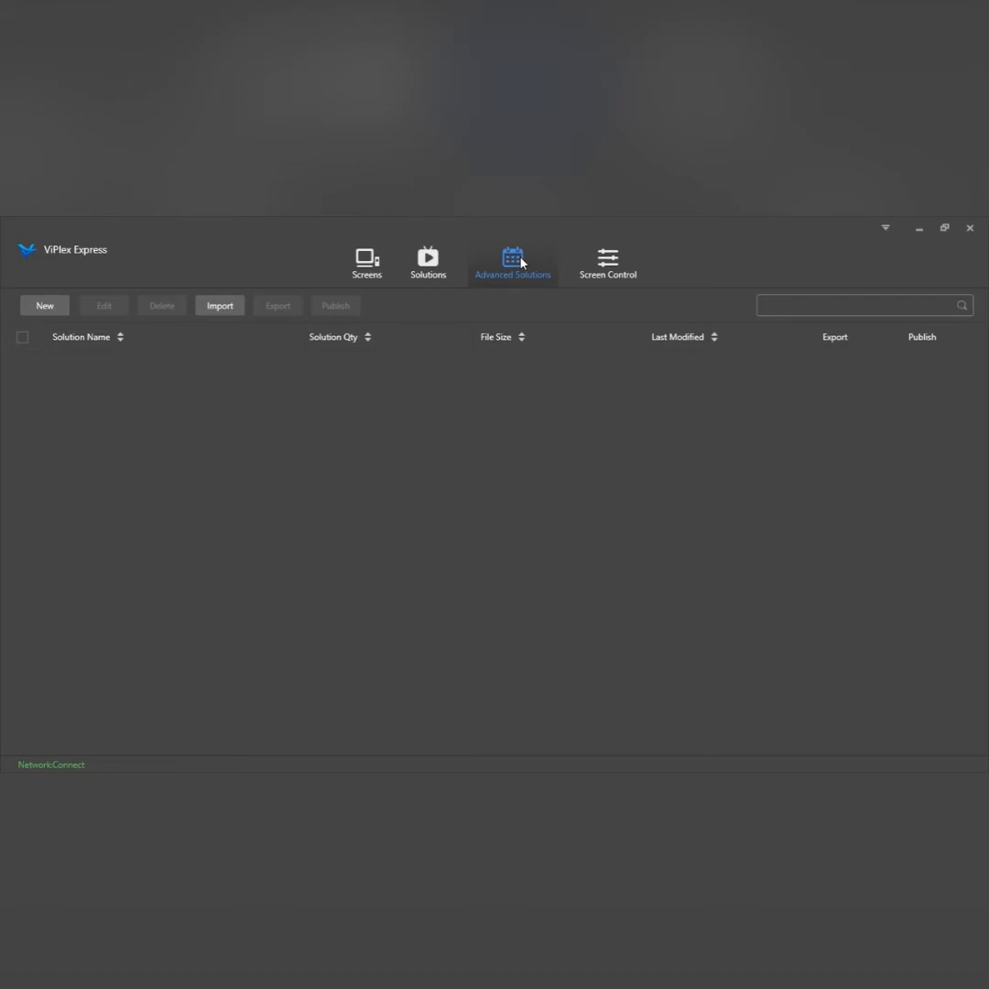
left_click(615, 276)
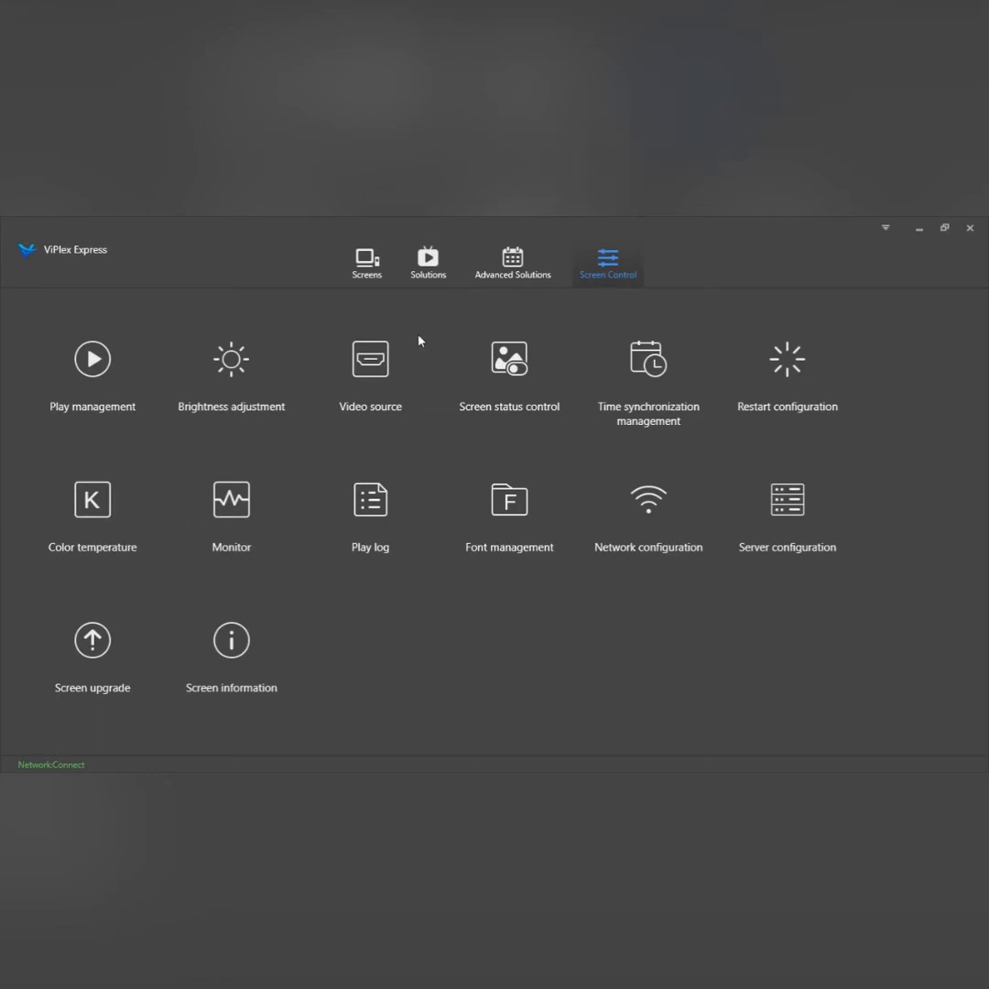
- Set the time zone of screen Taurus-10004352 to (UTC-06:00) America/Chicago with manual synchronization
left_click(624, 392)
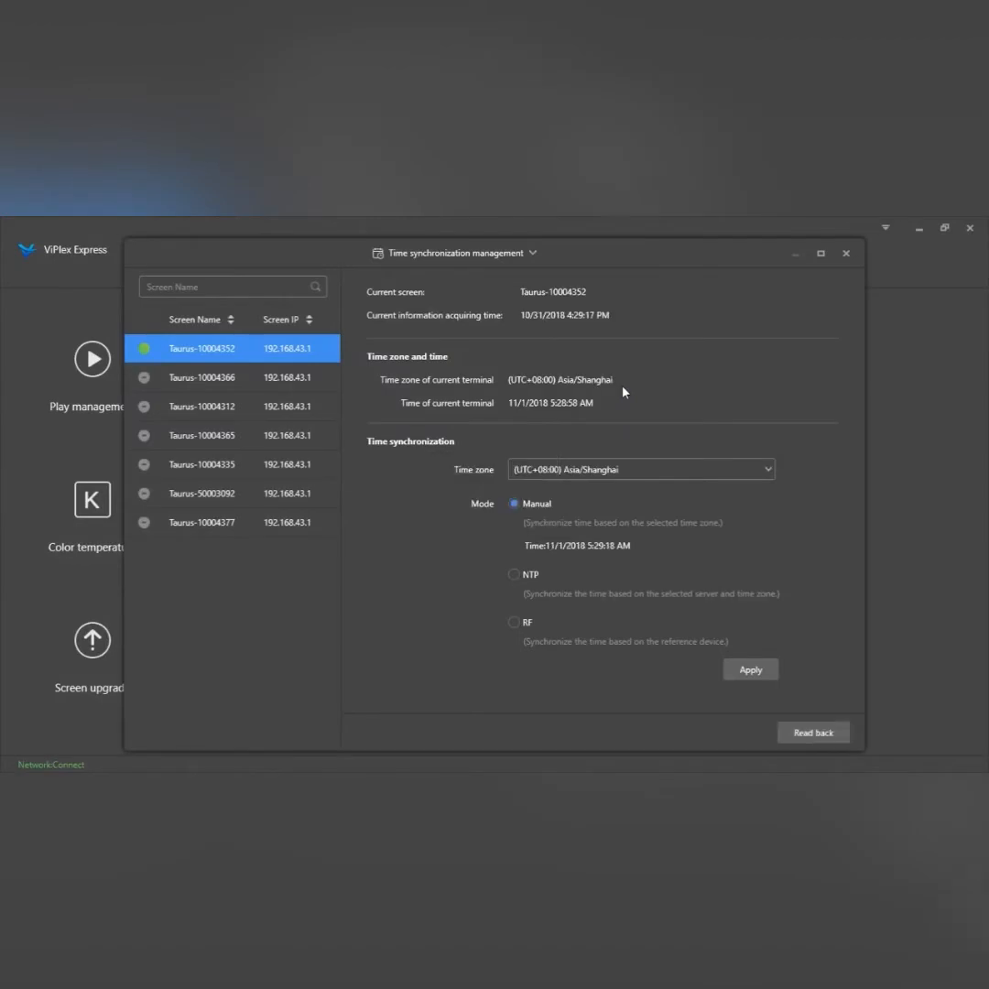
left_click(618, 467)
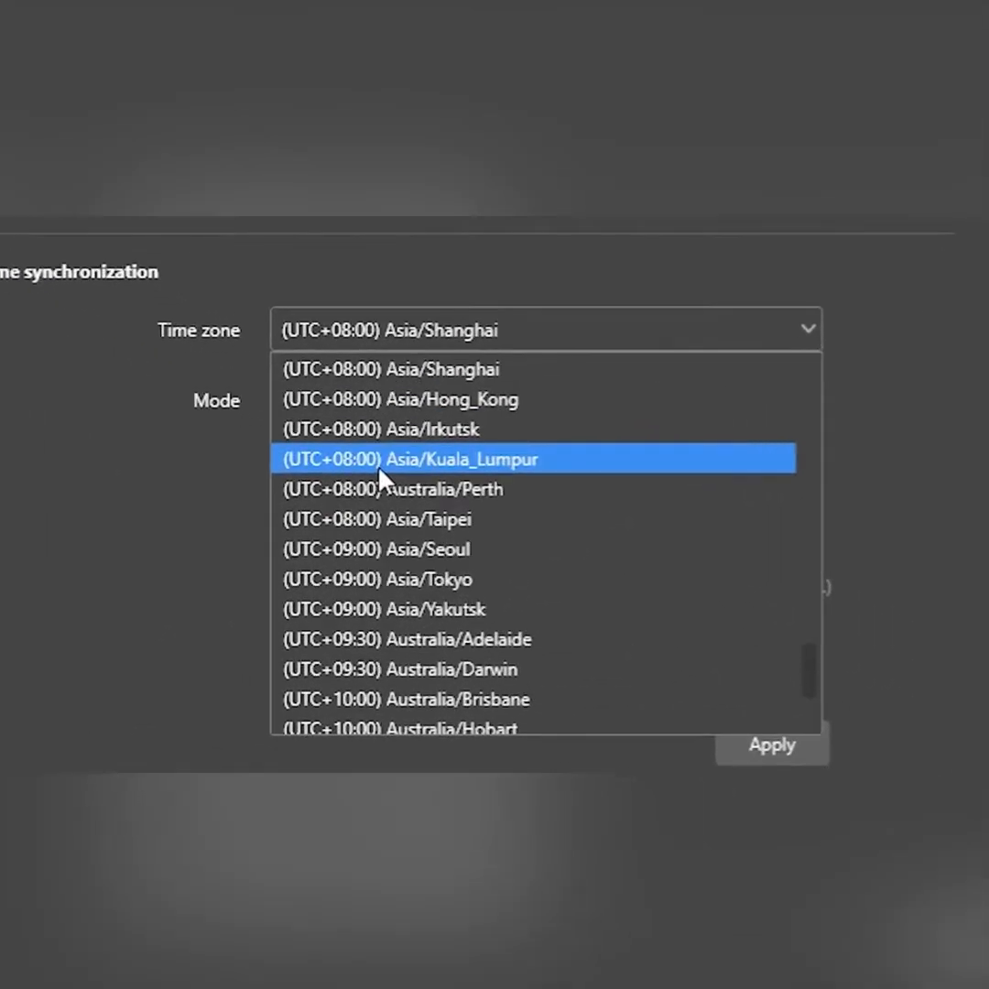
scroll(453, 502, "up", 10)
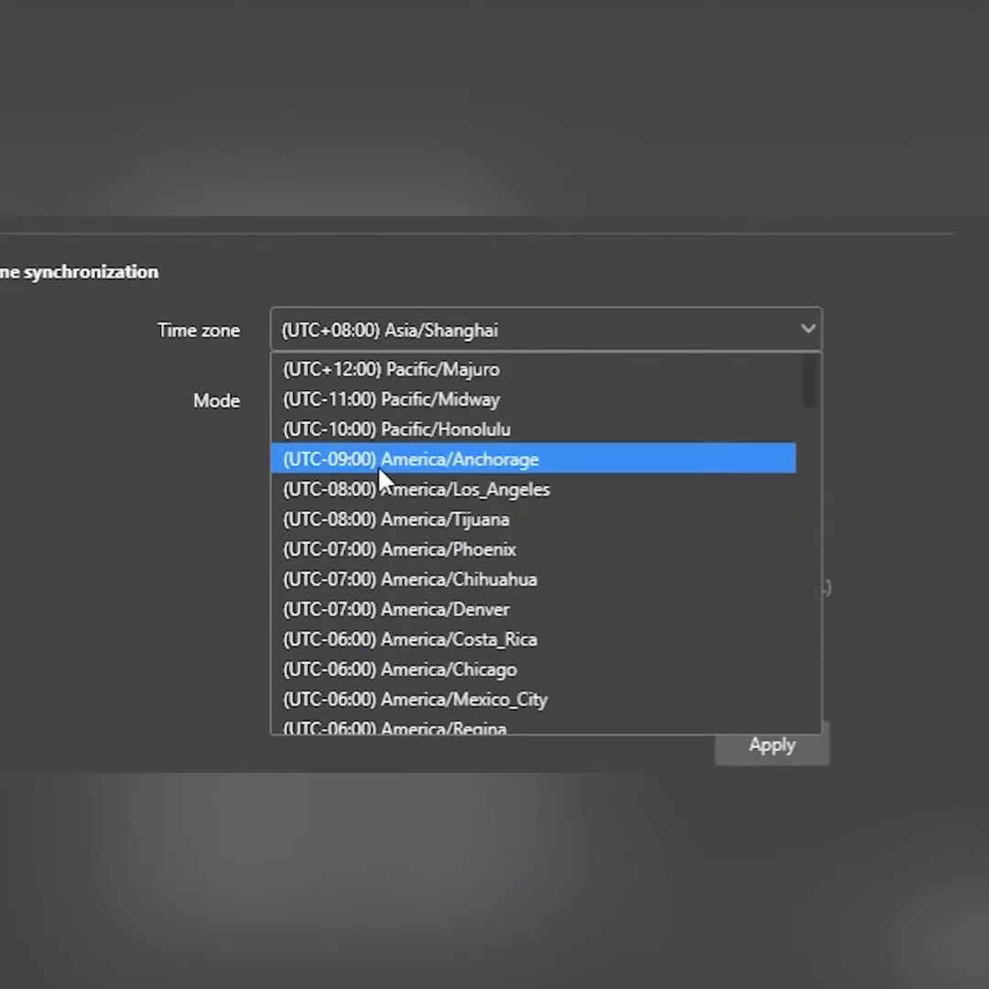
left_click(419, 671)
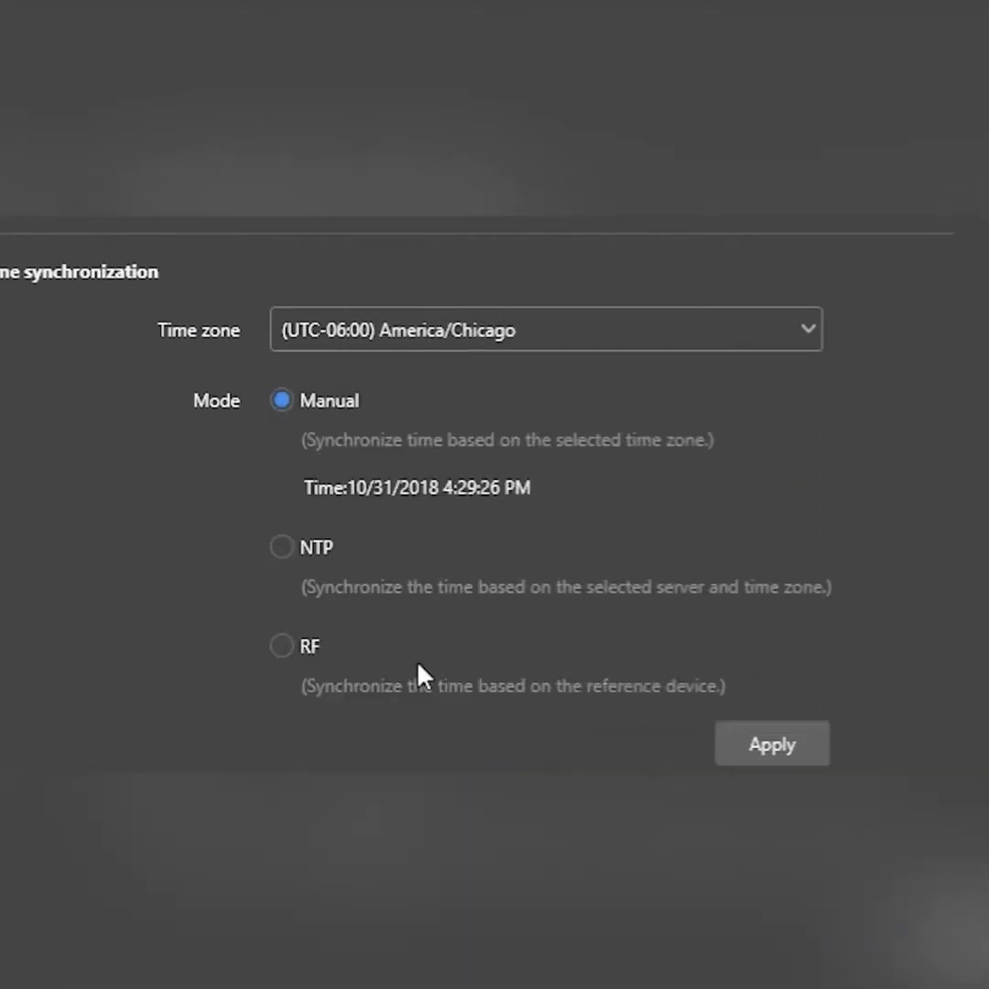
left_click(751, 755)
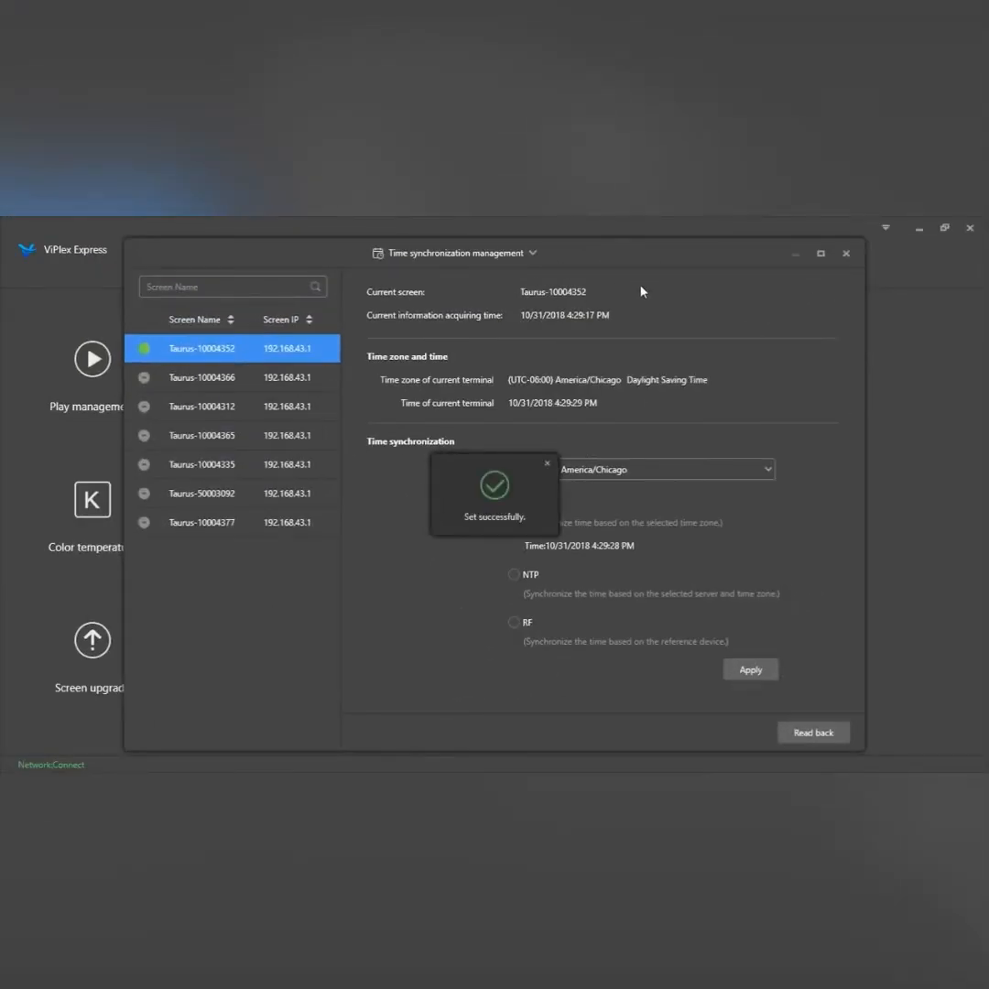
- Set the manual brightness of screen Taurus-10004352 to 62%
left_click(510, 254)
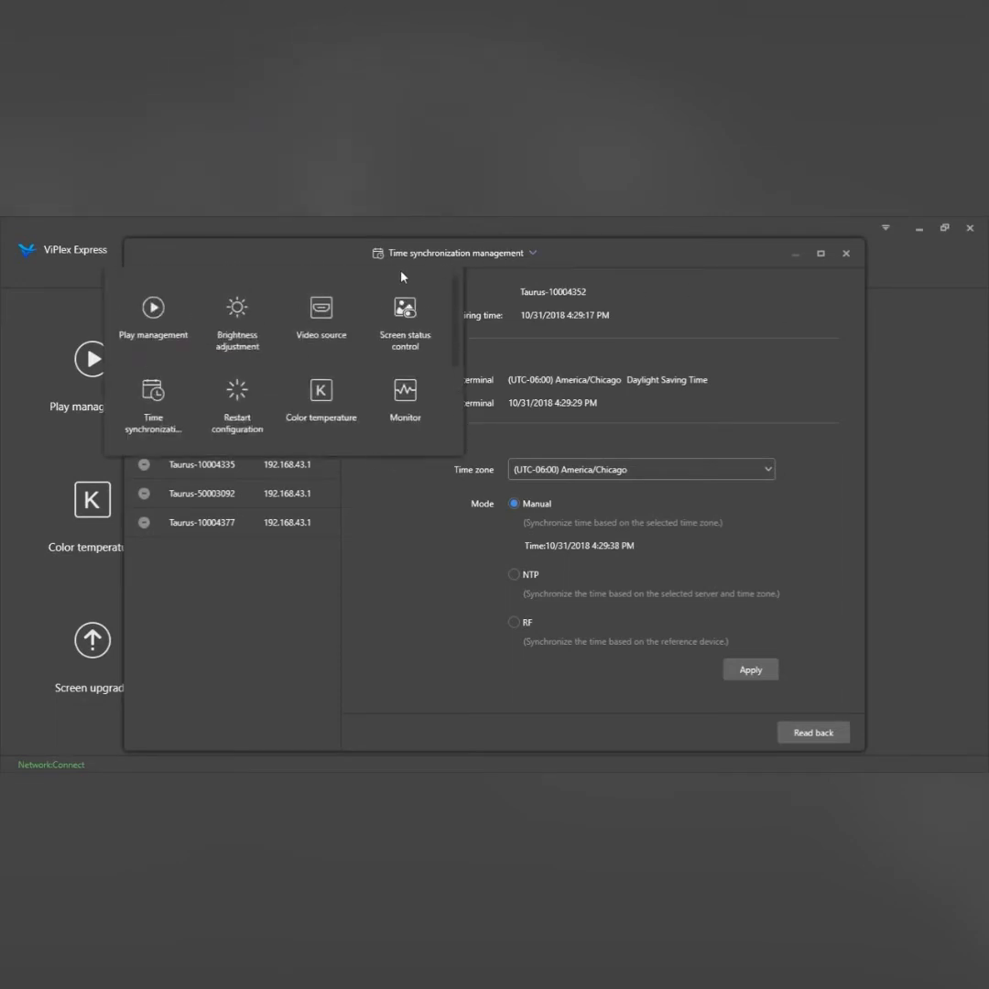
left_click(237, 312)
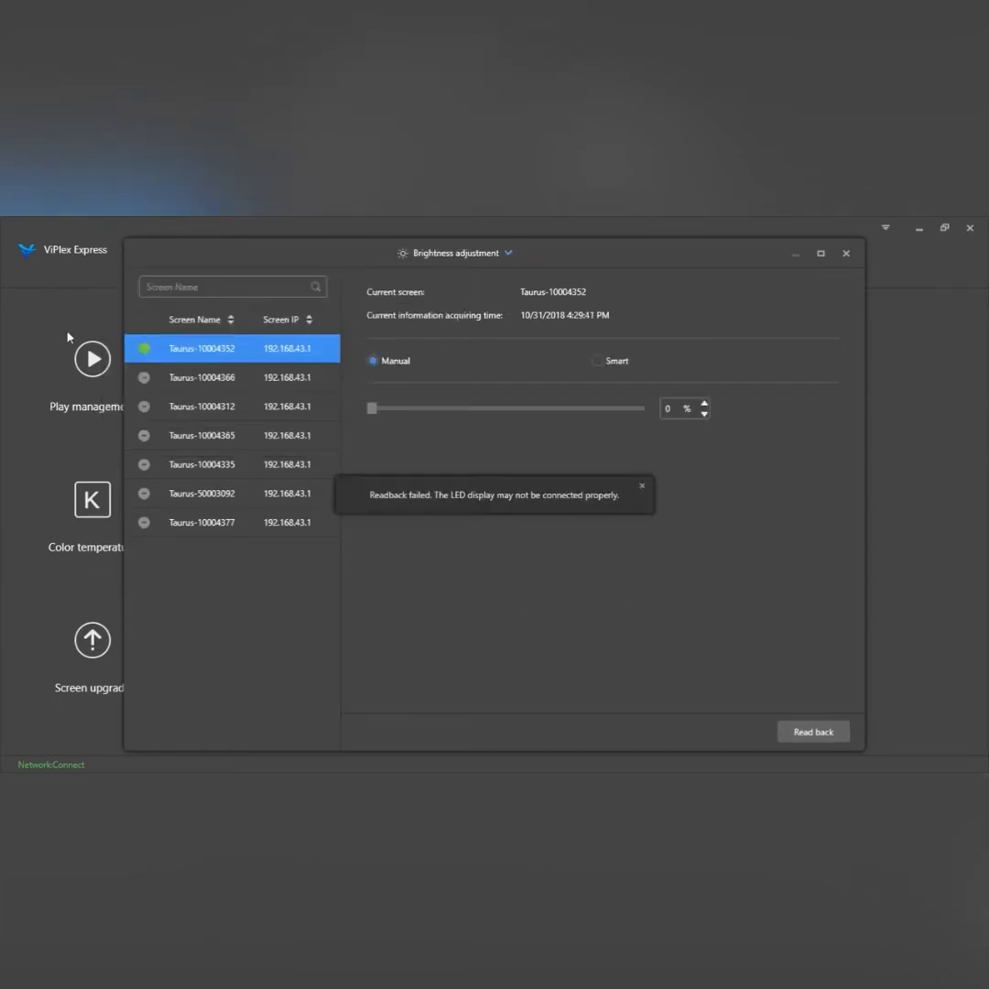
left_click(641, 487)
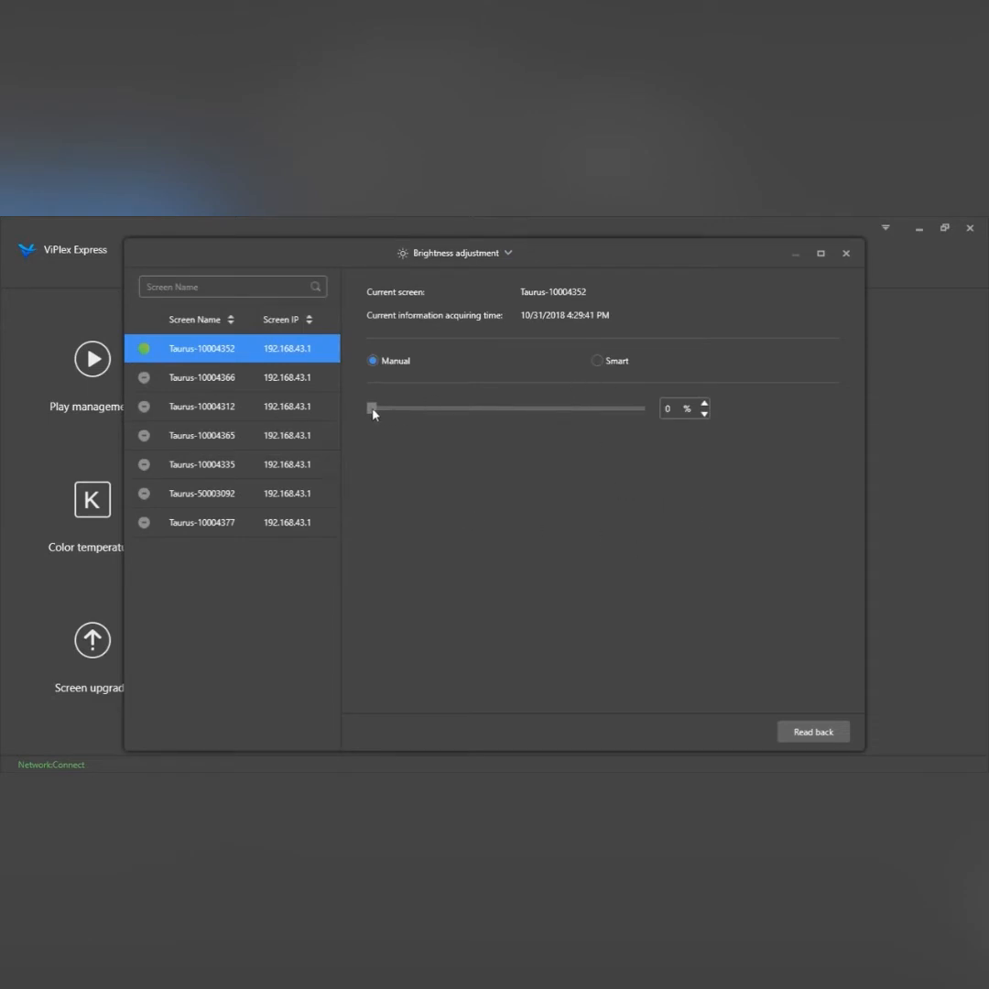
left_click_drag(373, 409, 540, 423)
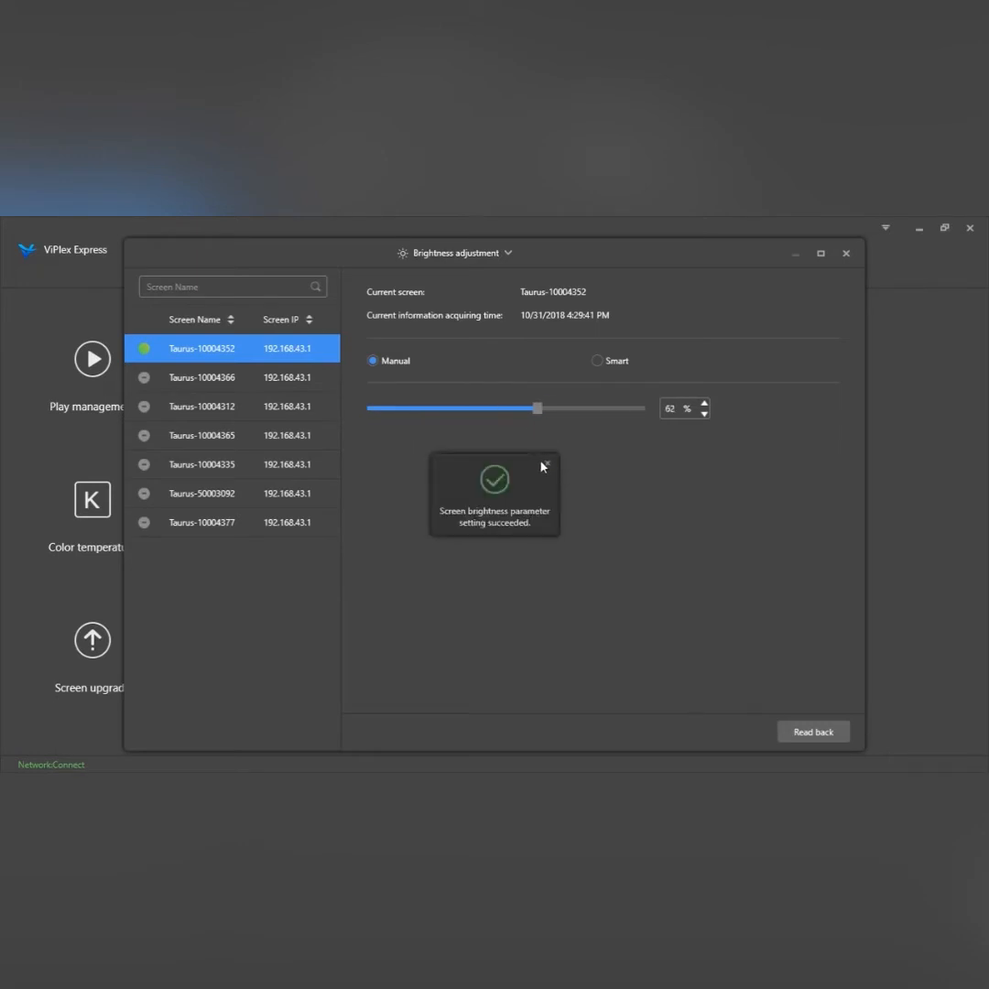
left_click(547, 466)
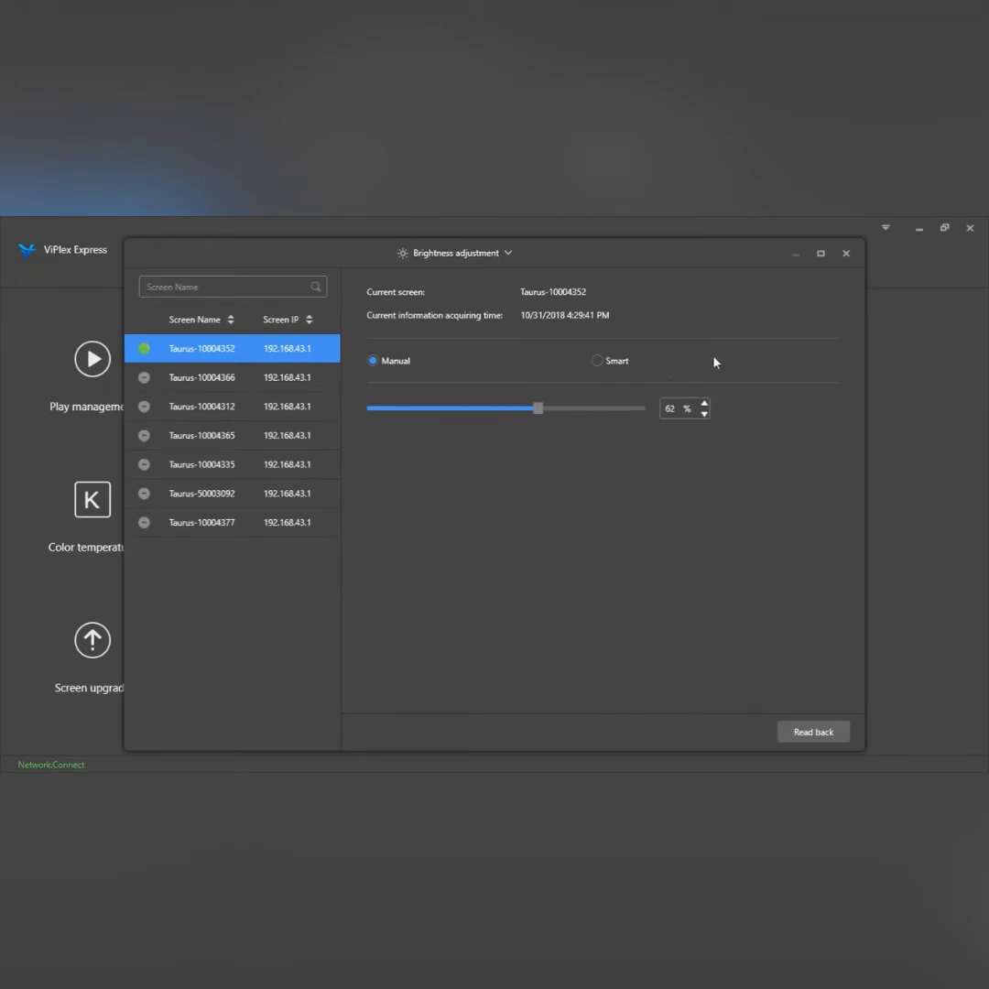
left_click(846, 253)
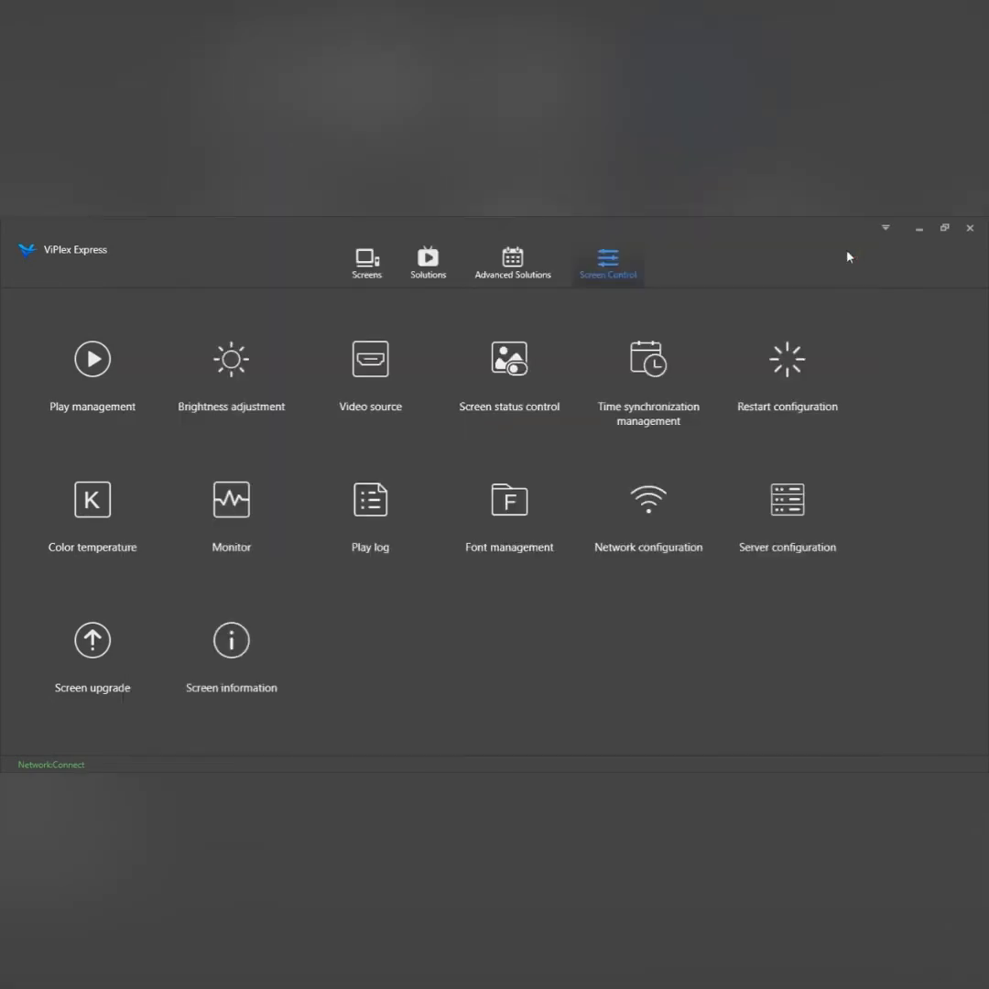
- Switch the brightness adjustment of screen Taurus-10004352 to Smart mode
left_click(213, 385)
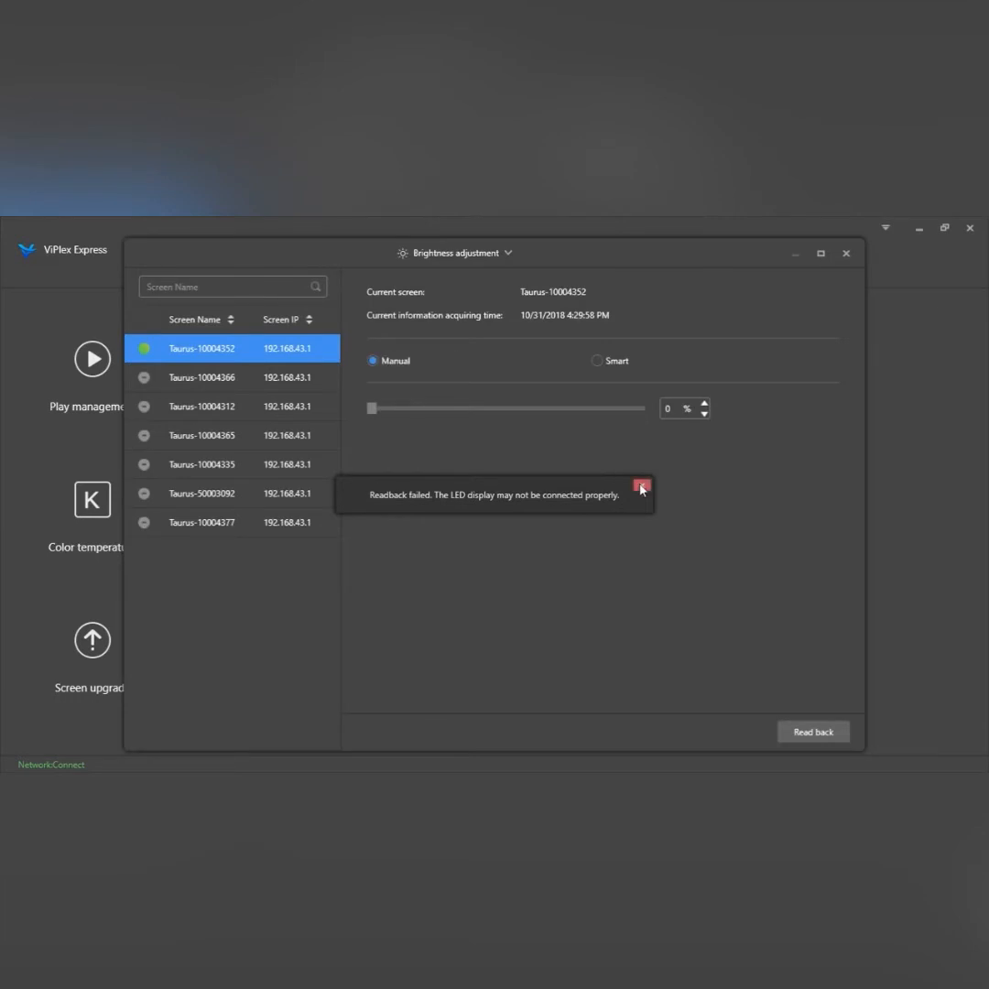
left_click(642, 486)
left_click(609, 364)
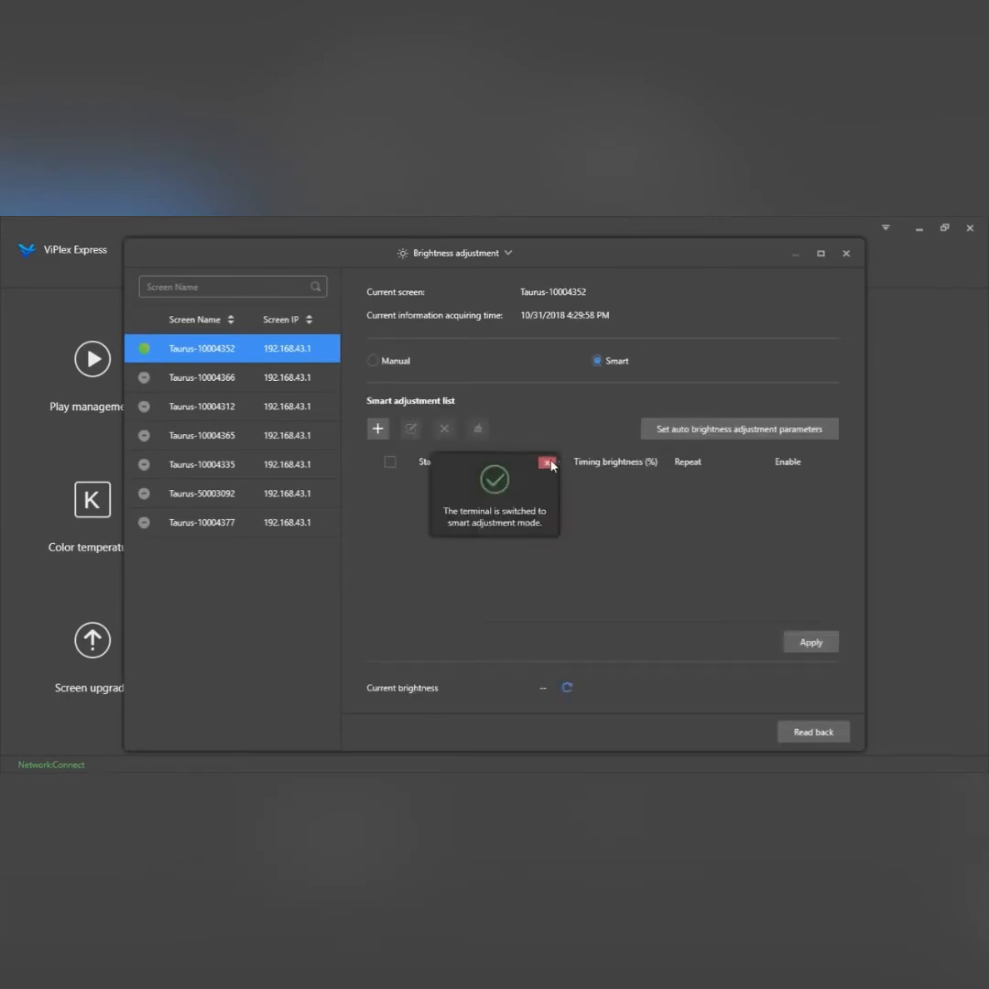
left_click(547, 462)
- Add a Timing entry to the smart adjustment list with 50% brightness starting at 06:00:00 every day
left_click(379, 428)
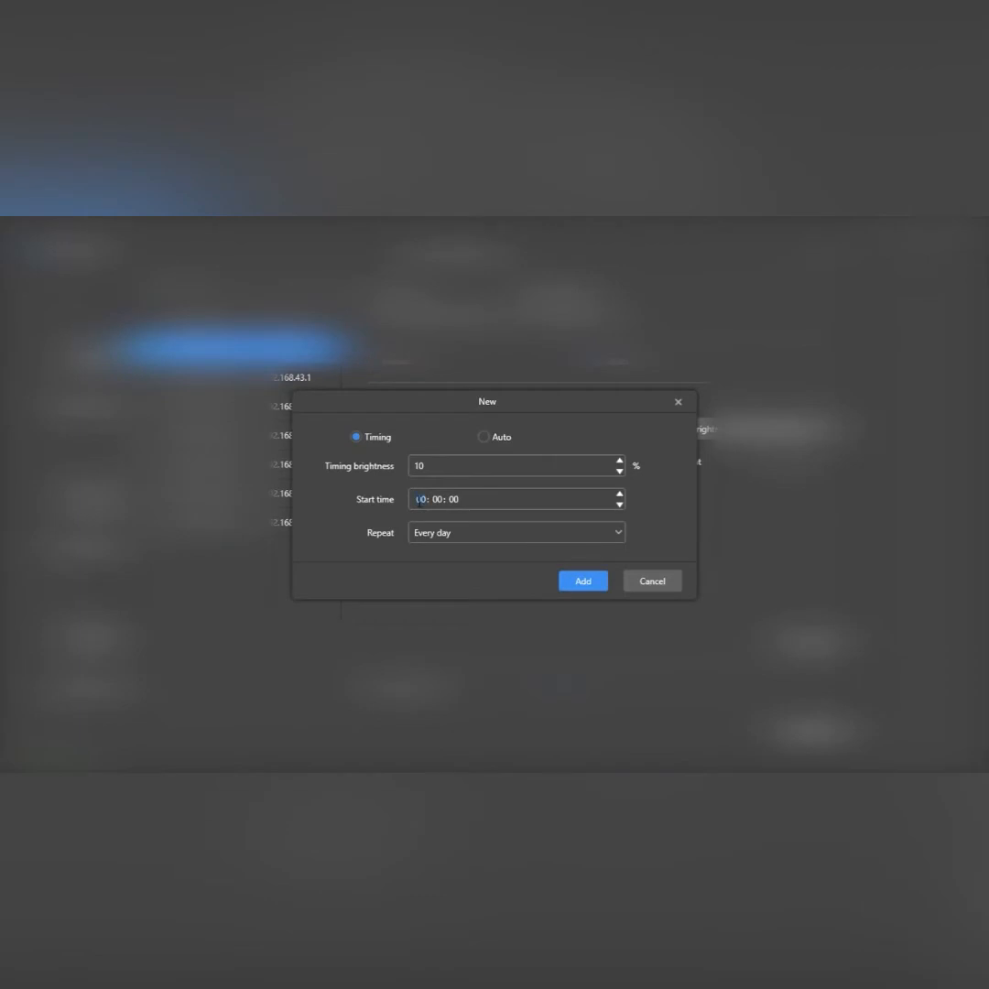
type("6")
type("50")
left_click(590, 586)
- Add daily Timing entries of 70% brightness at 08:00:00 and 80% brightness at 09:00:00
type("70")
double_click(422, 500)
type("08")
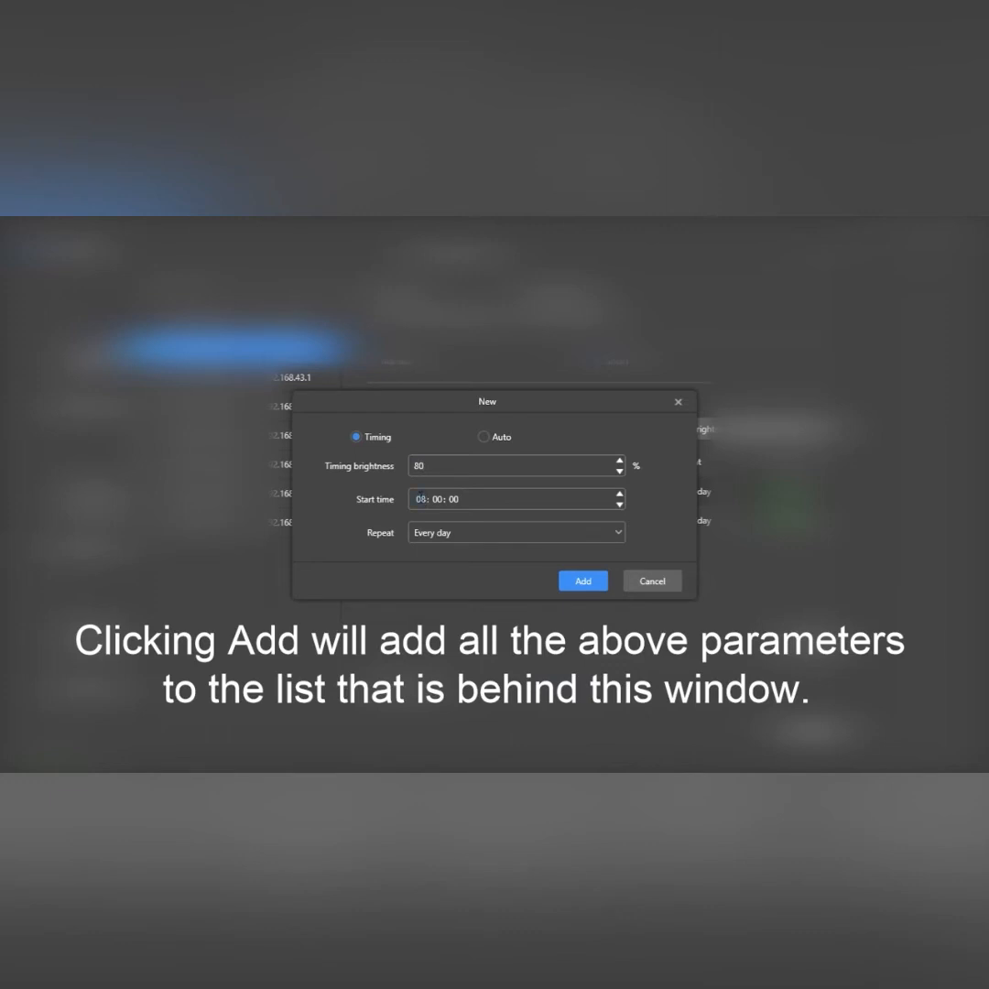
scroll(422, 498, "down", 8)
left_click(580, 581)
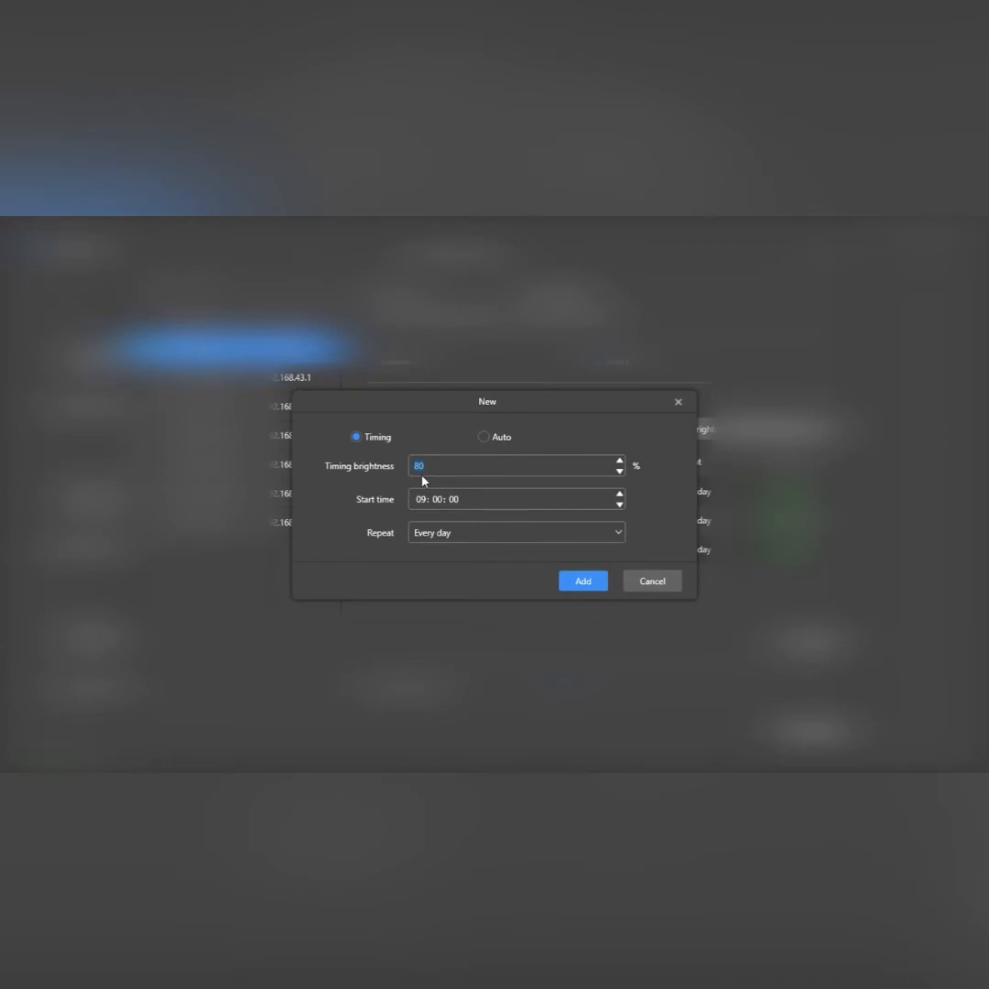
- Add a daily Timing entry of 60% brightness starting at 19:00:00
type("60")
type("19")
left_click(583, 582)
- Add a daily Timing entry of 40% brightness starting at 21:00:00
double_click(422, 464)
type("40")
left_click(421, 499)
type("21")
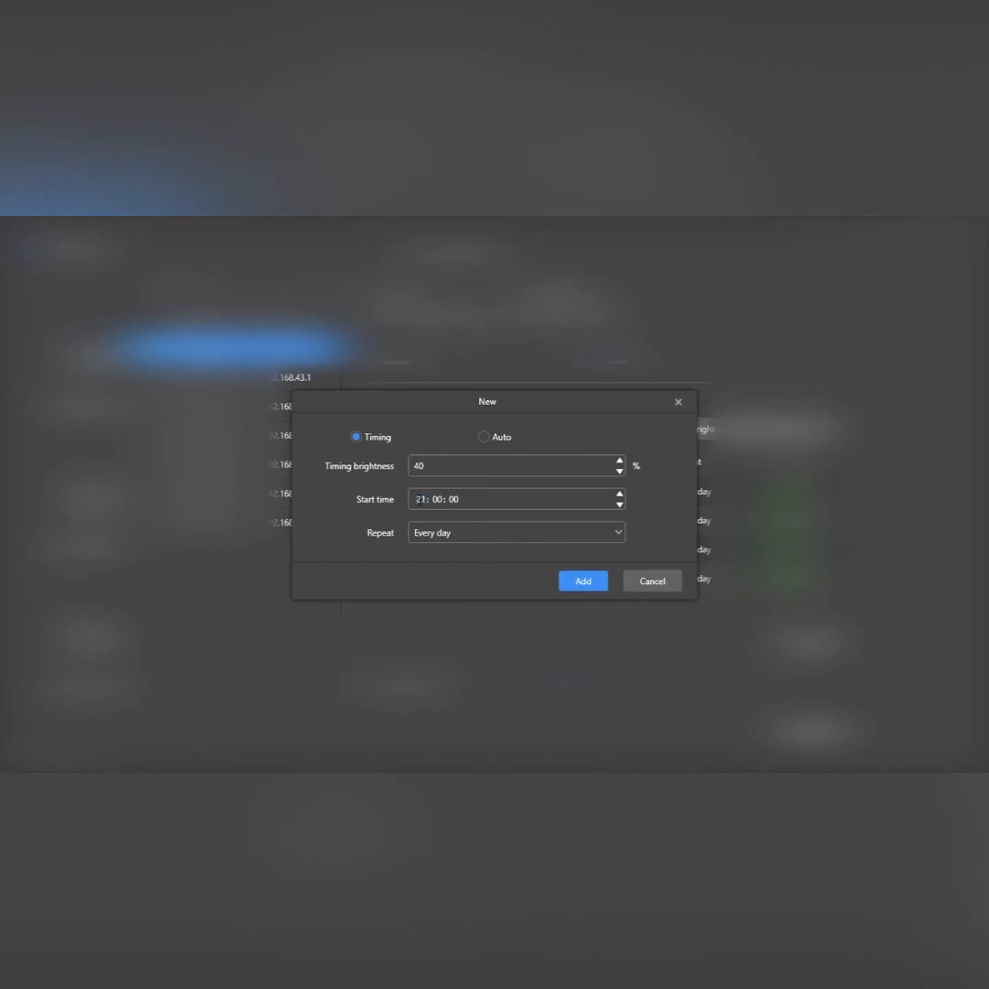
left_click(577, 581)
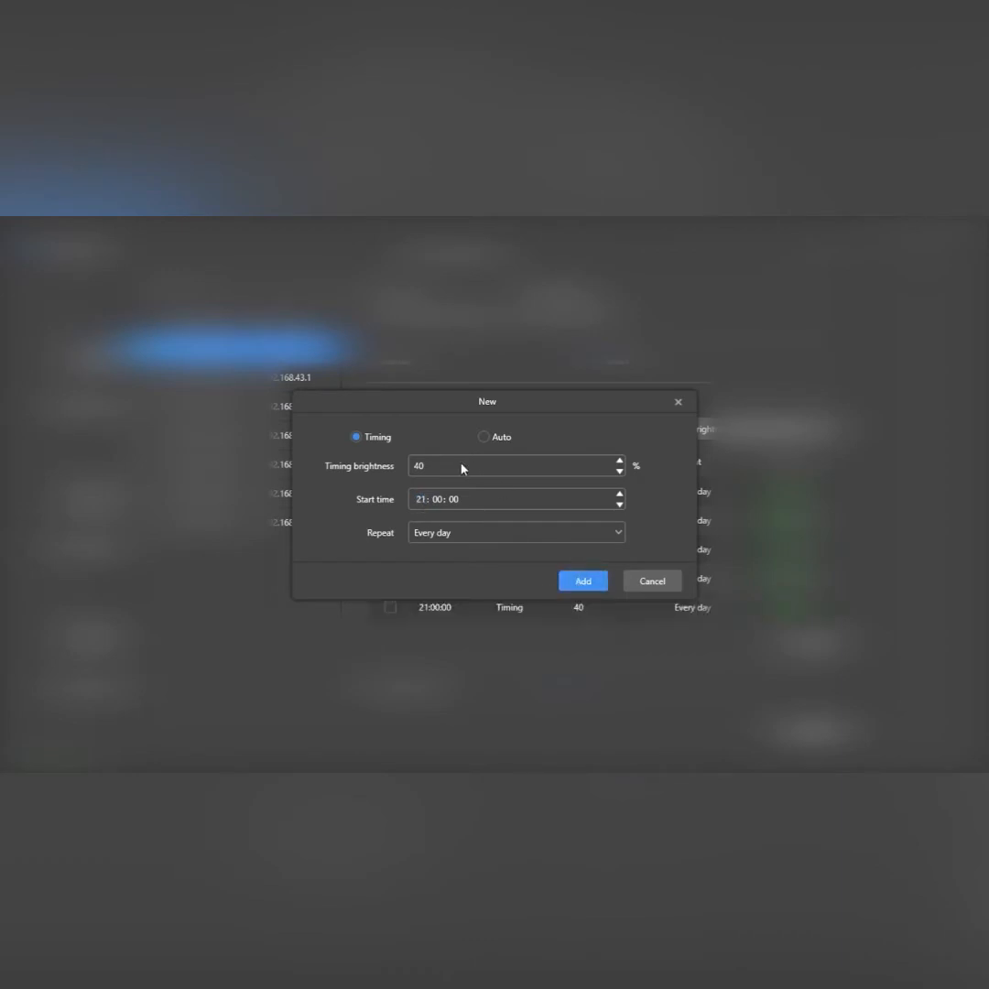
- Add a last daily Timing entry of 30% brightness with a start time past 21:00:00
double_click(422, 466)
type("30")
key("Up")
left_click(678, 405)
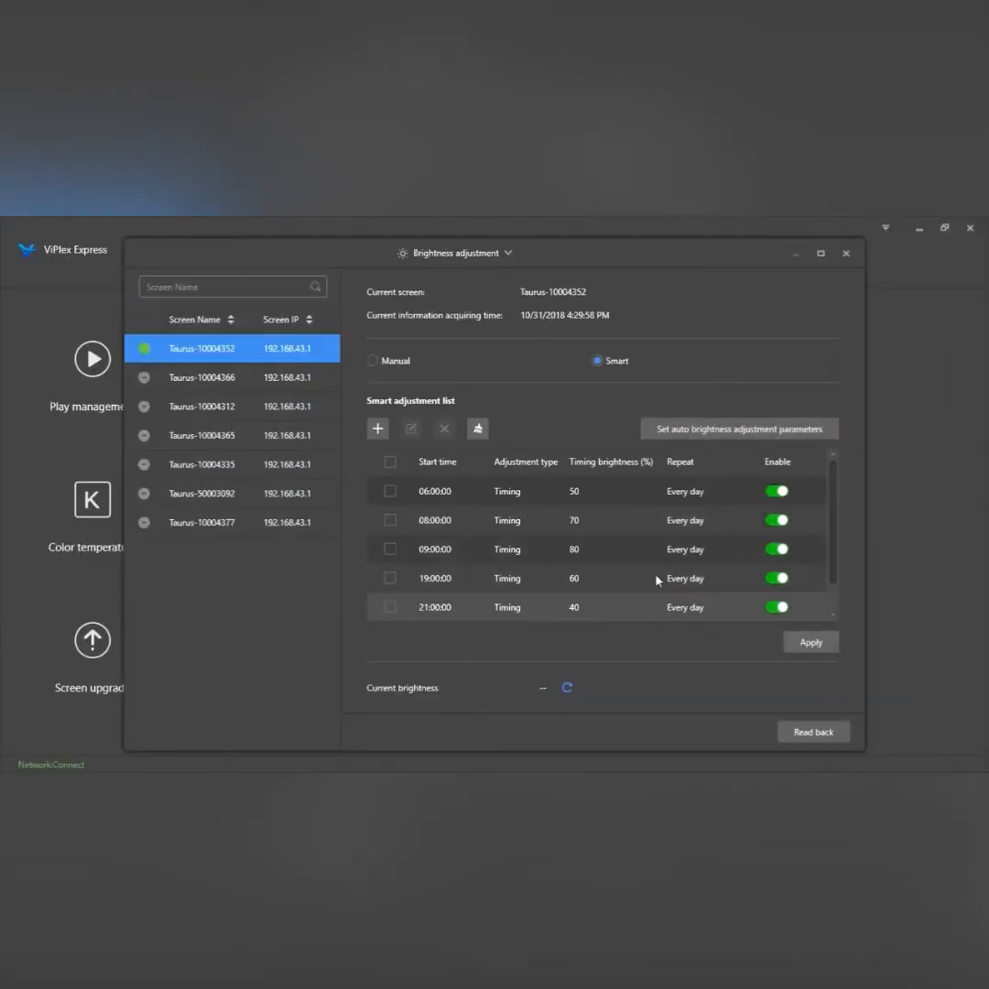
- Apply the smart adjustment list to screen Taurus-10004352 and close the brightness settings
left_click(806, 647)
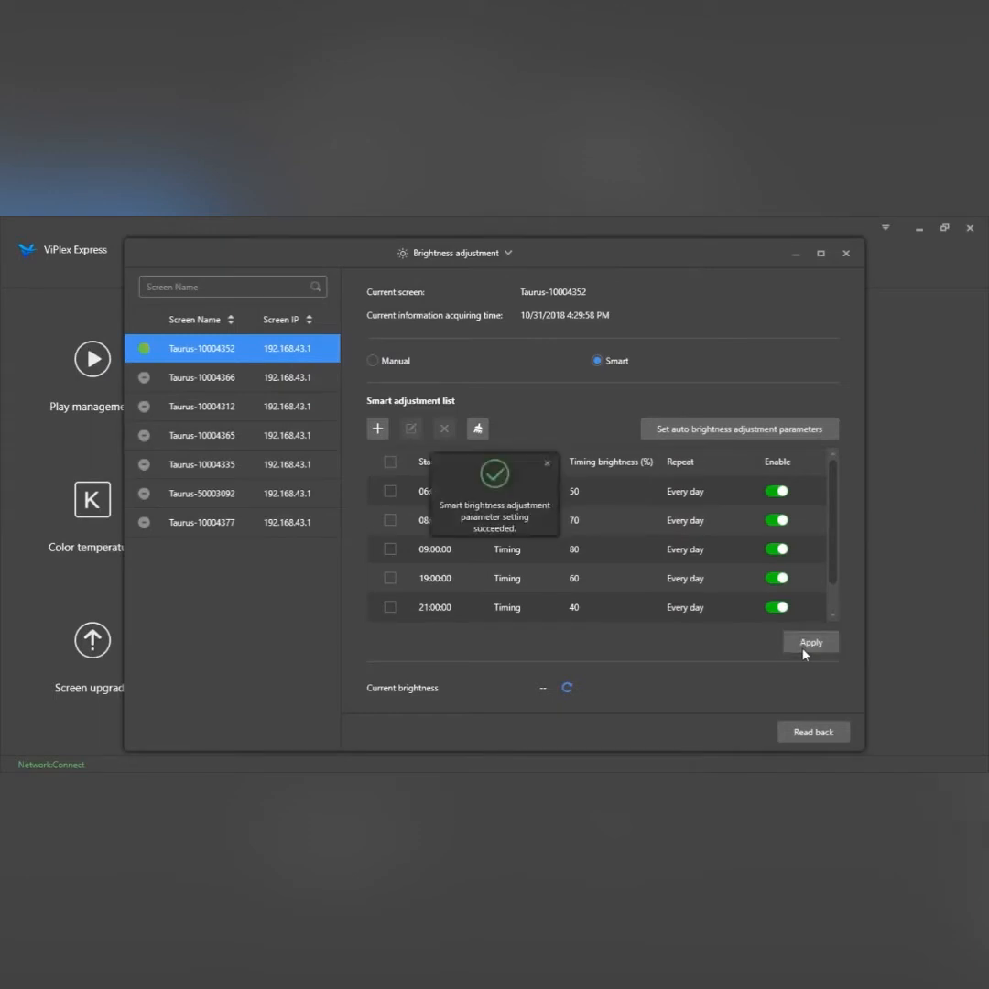
left_click(545, 464)
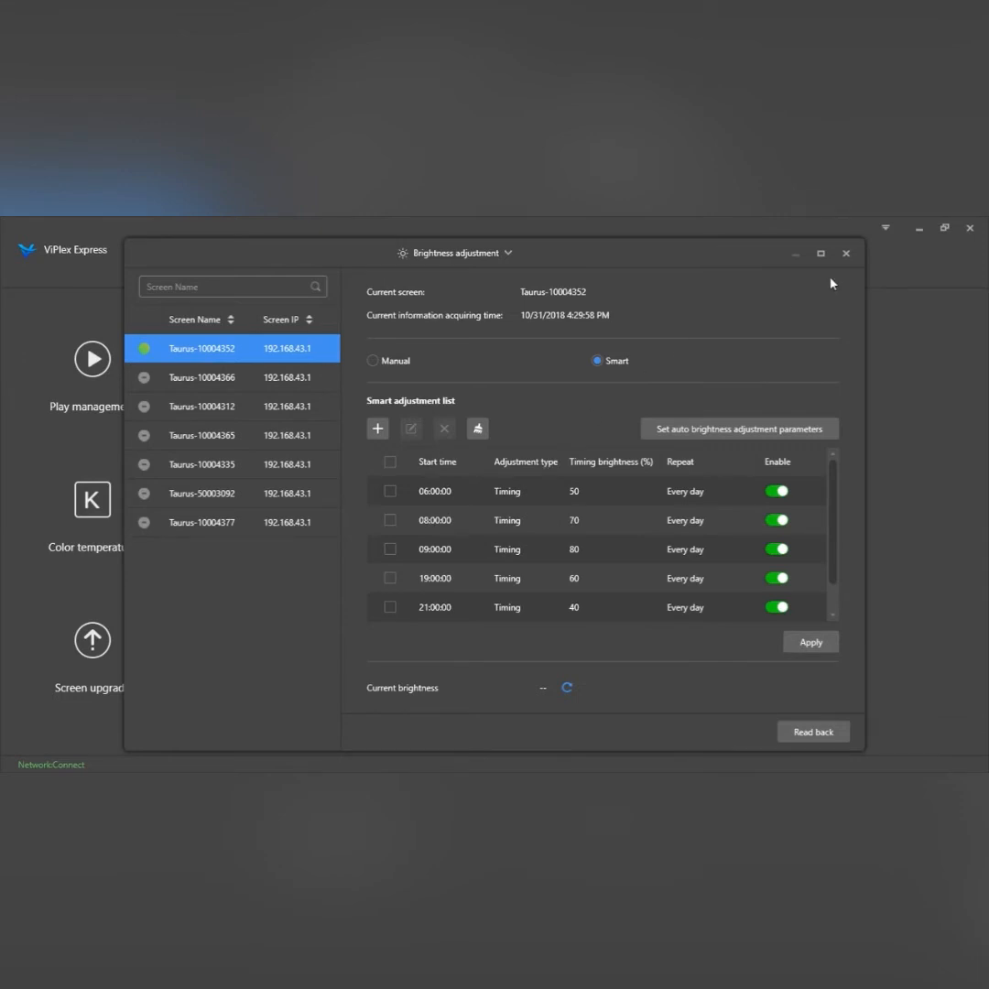
left_click(846, 253)
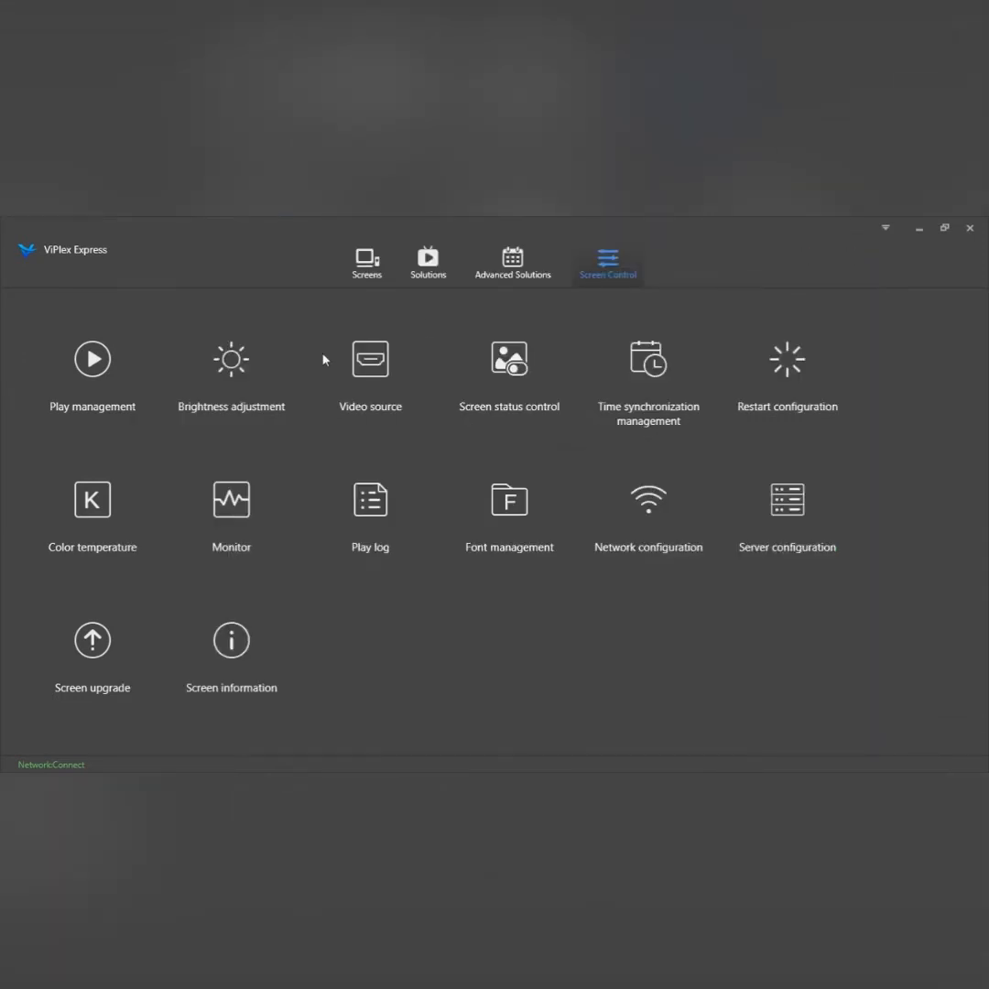
- Create a new solution named Video with a display width of 400 px and a display height of 400 px
left_click(427, 267)
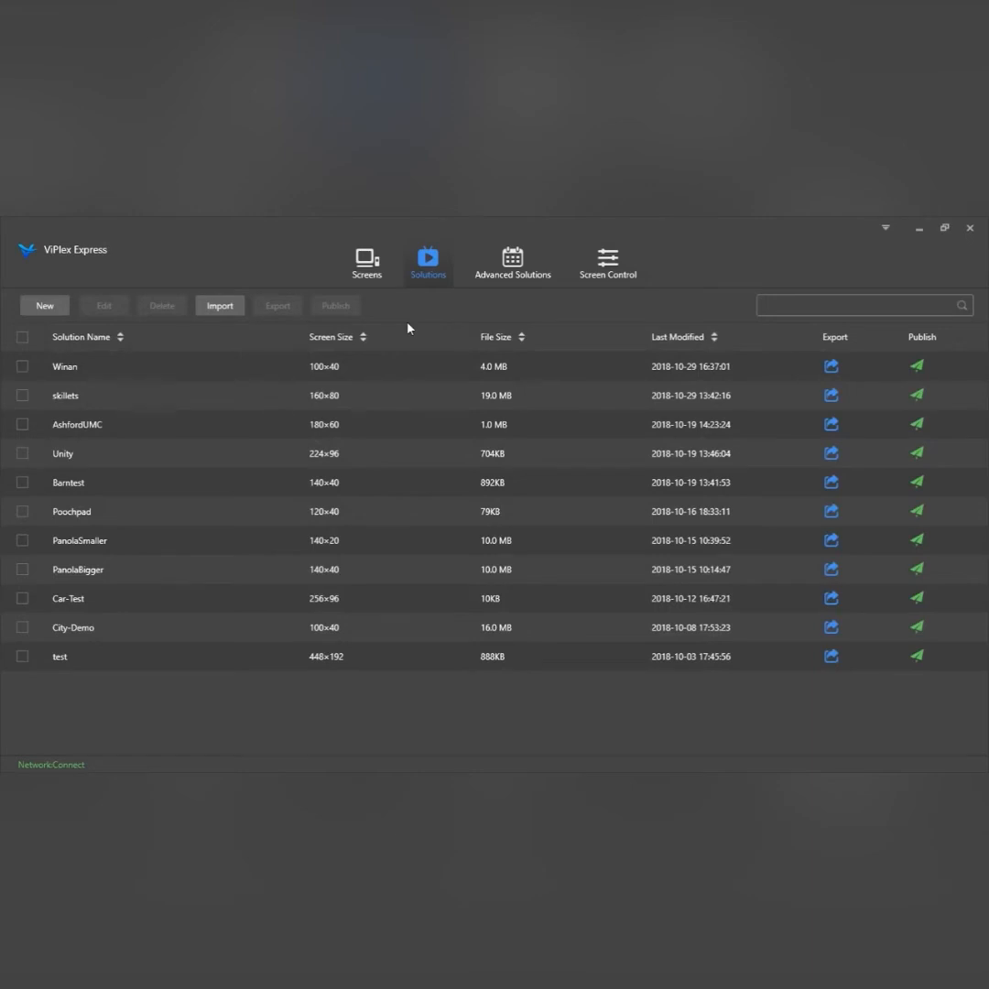
left_click(45, 306)
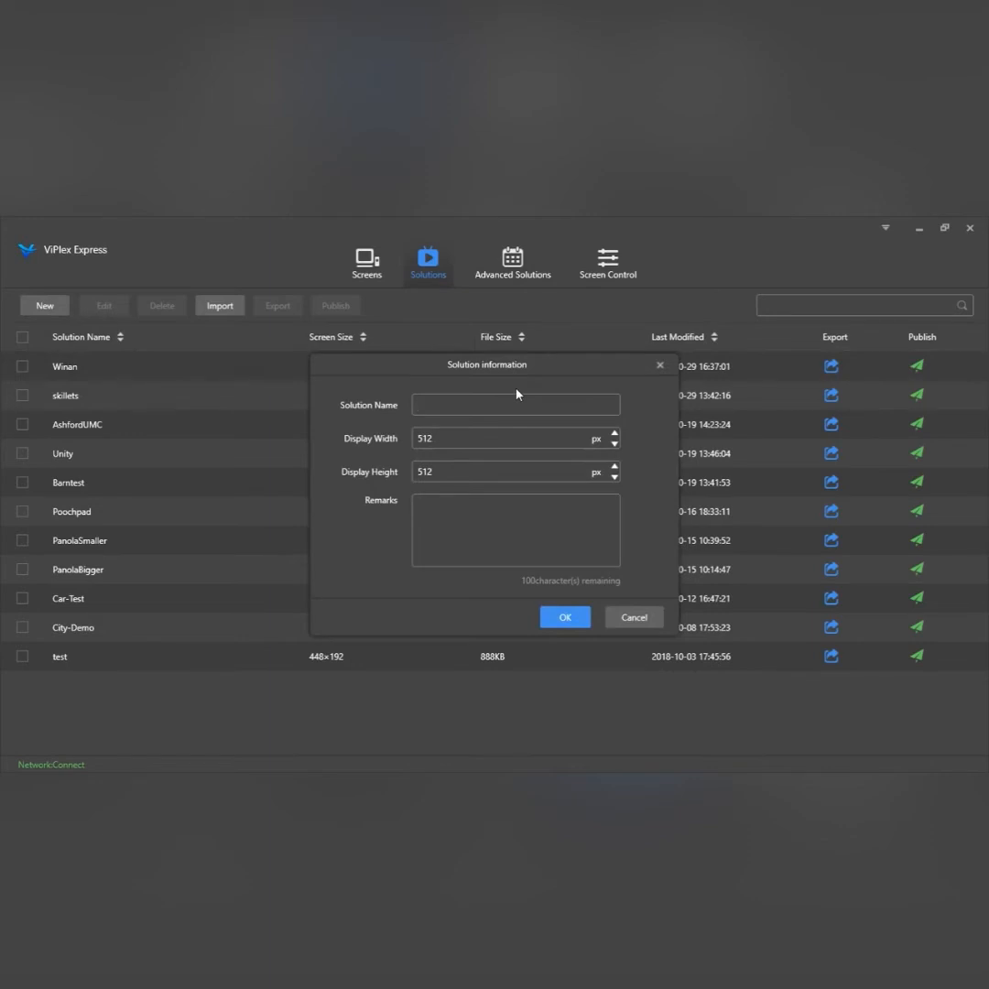
type("Video")
type("4")
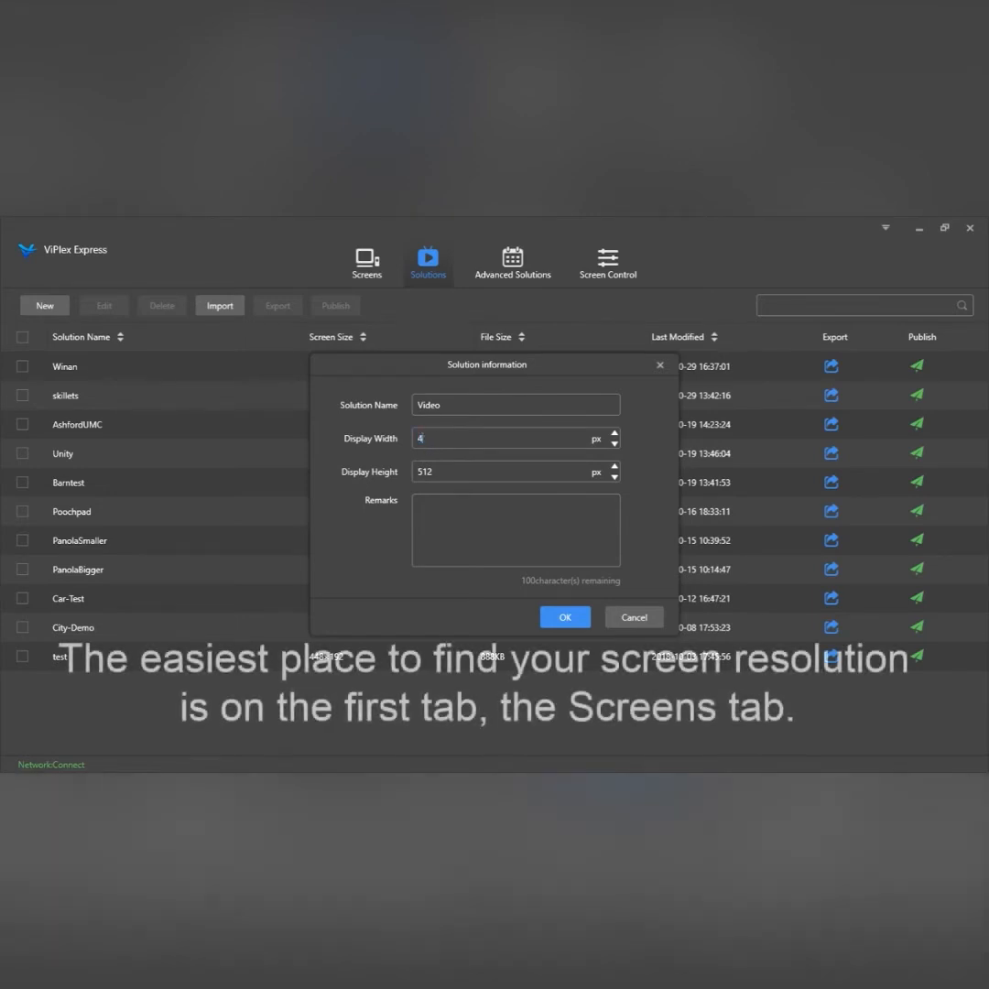
key("BackSpace")
type("400")
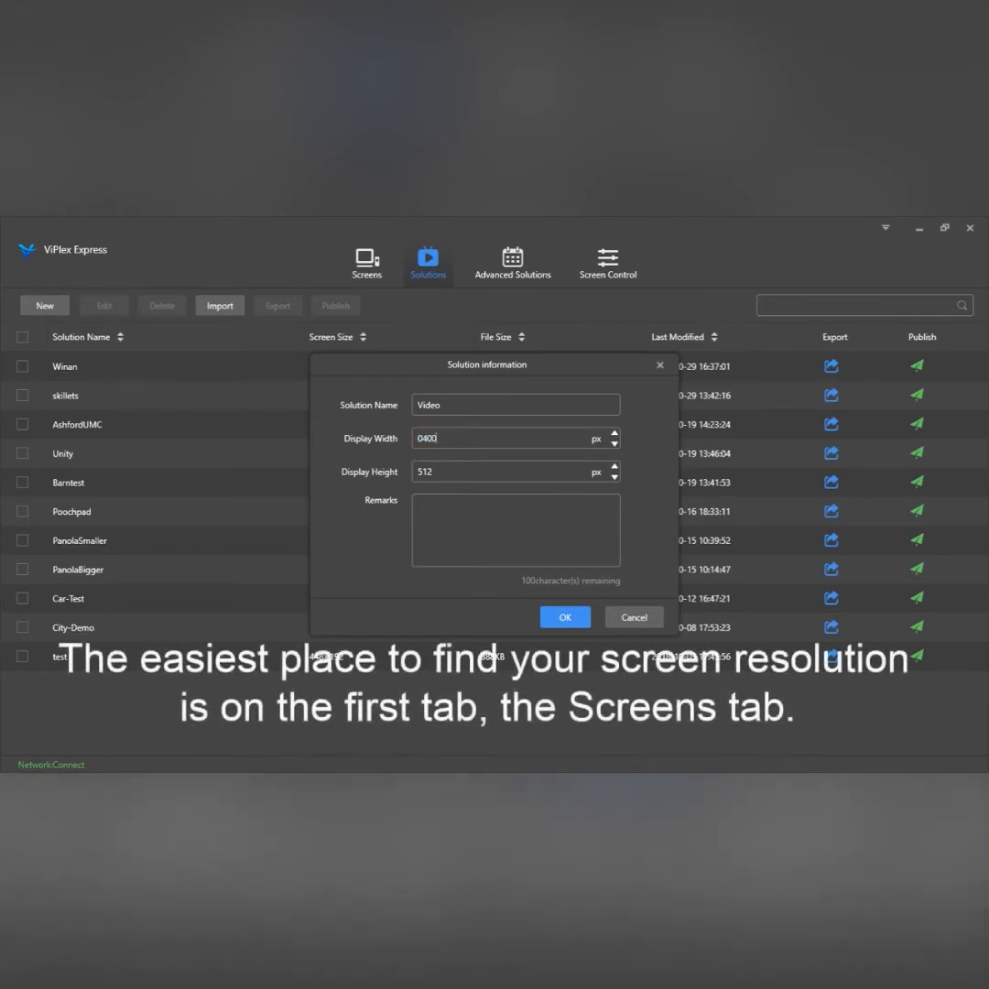
double_click(447, 475)
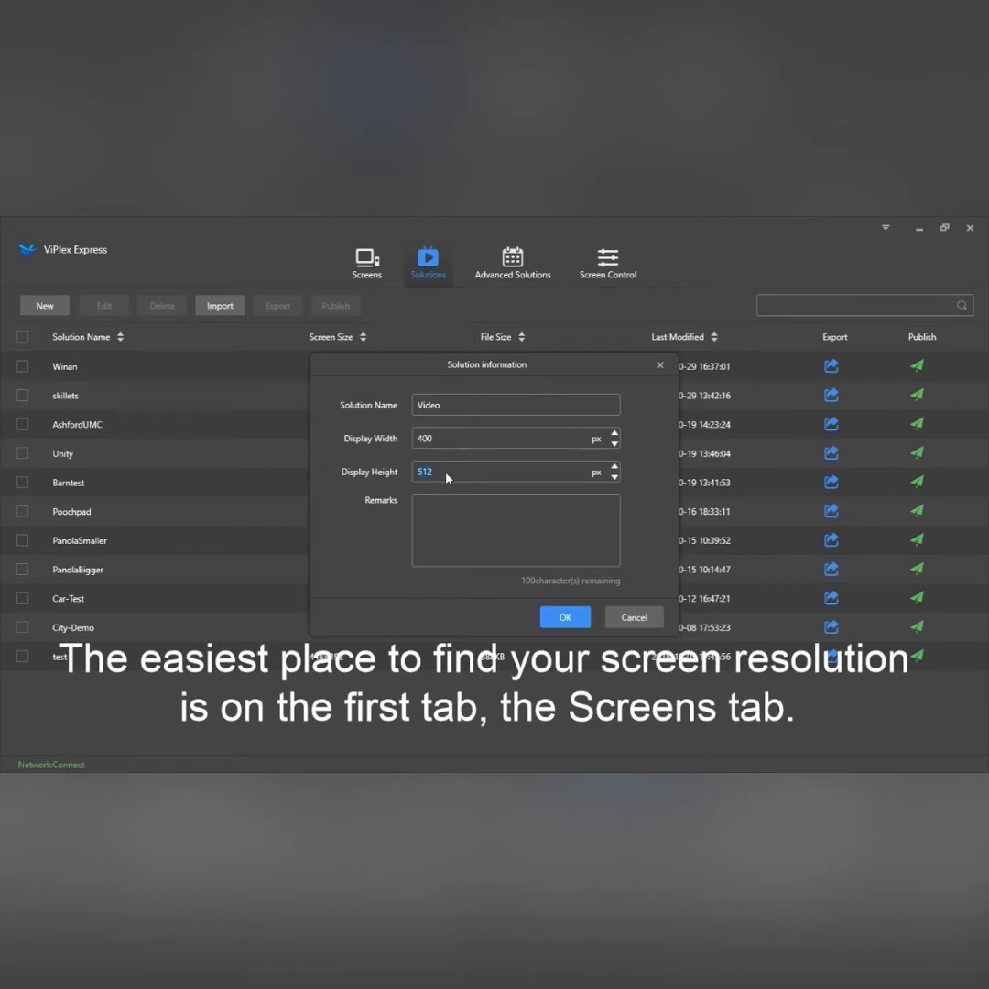
type("400")
left_click(567, 619)
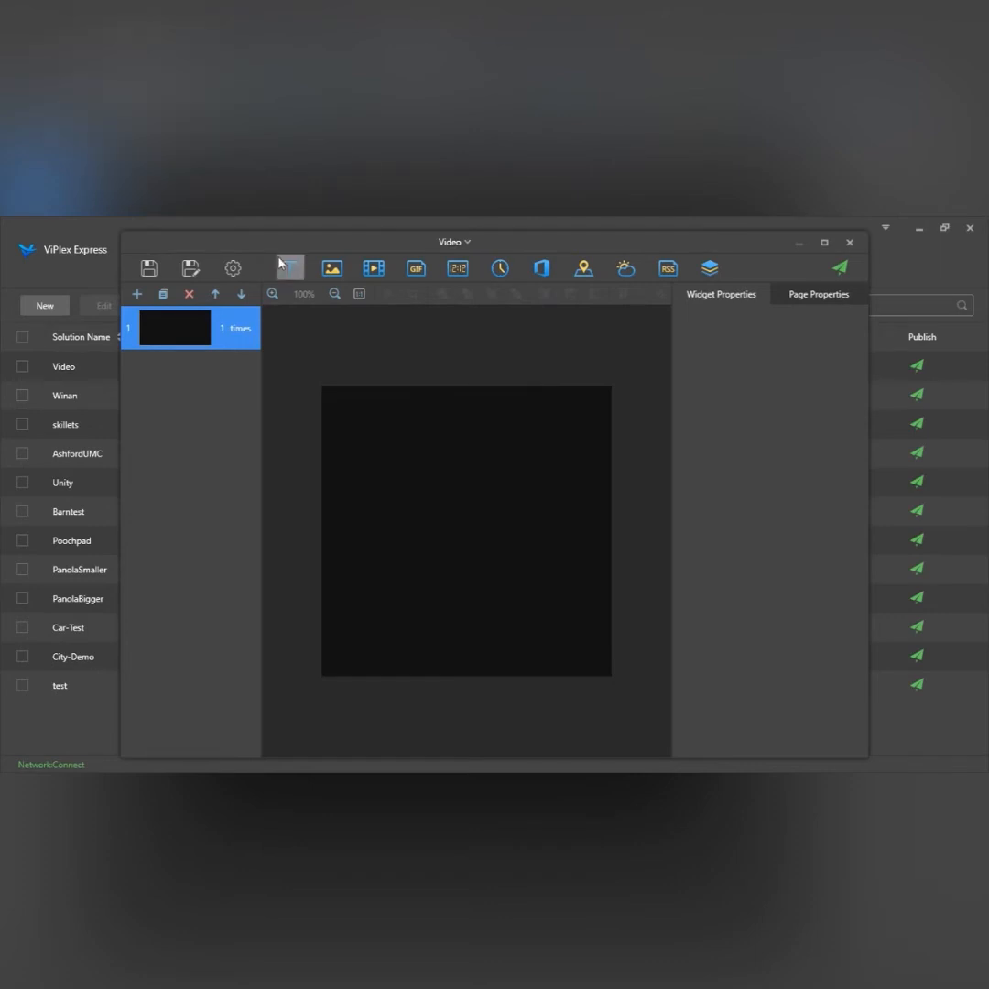
- Add three blank pages to the Video solution and select page 1
left_click(135, 294)
left_click(136, 294)
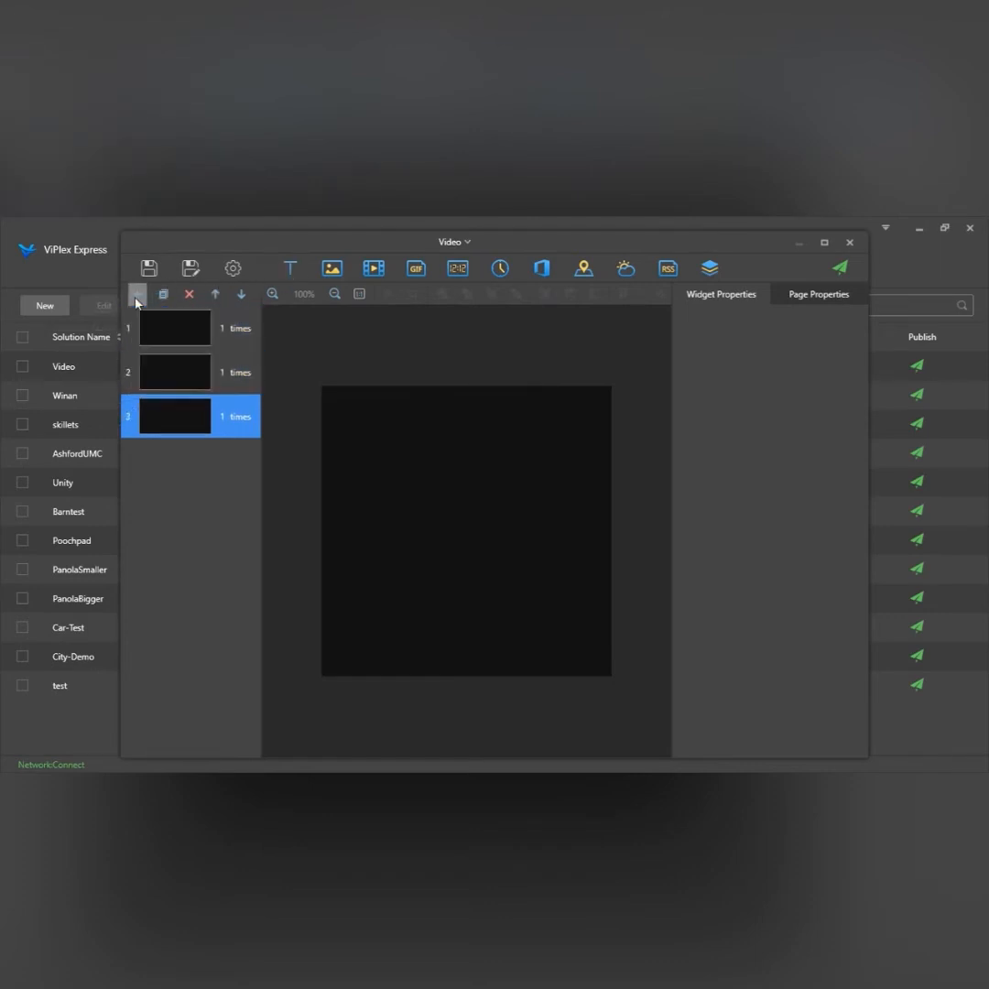
left_click(135, 294)
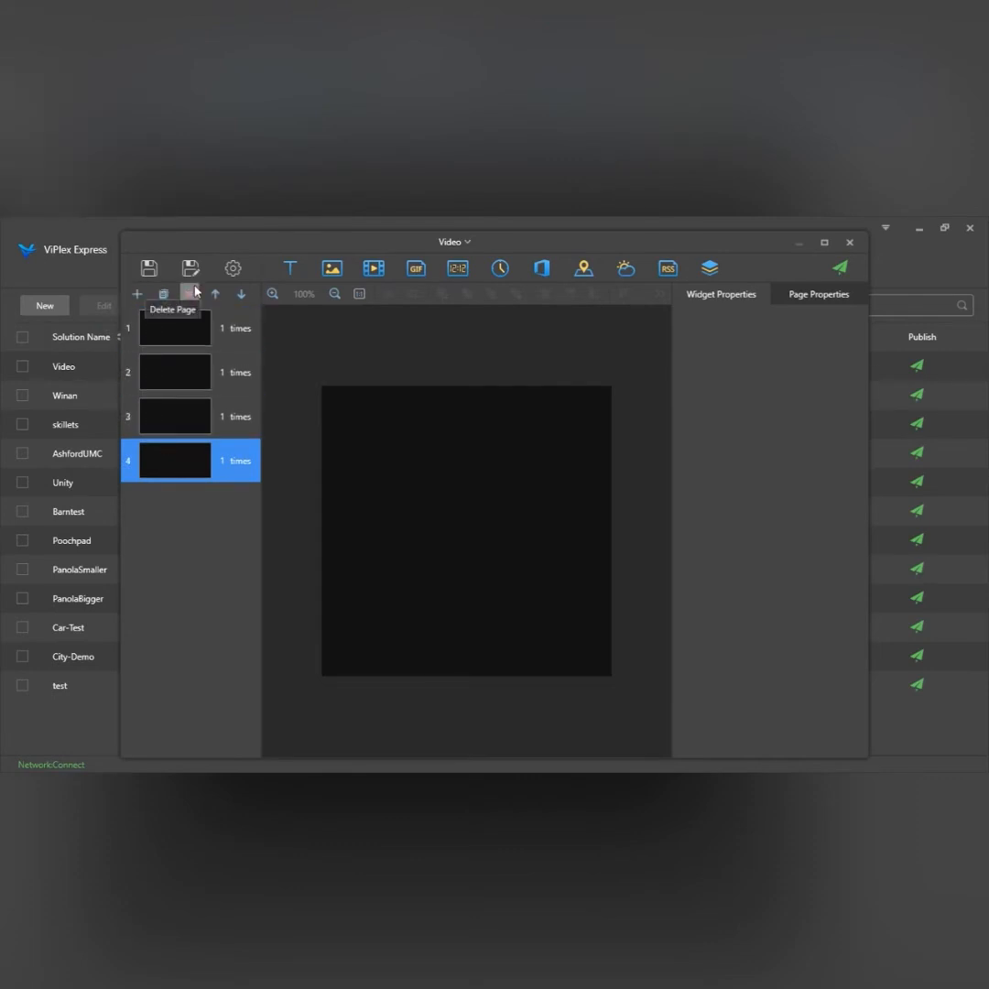
left_click(247, 343)
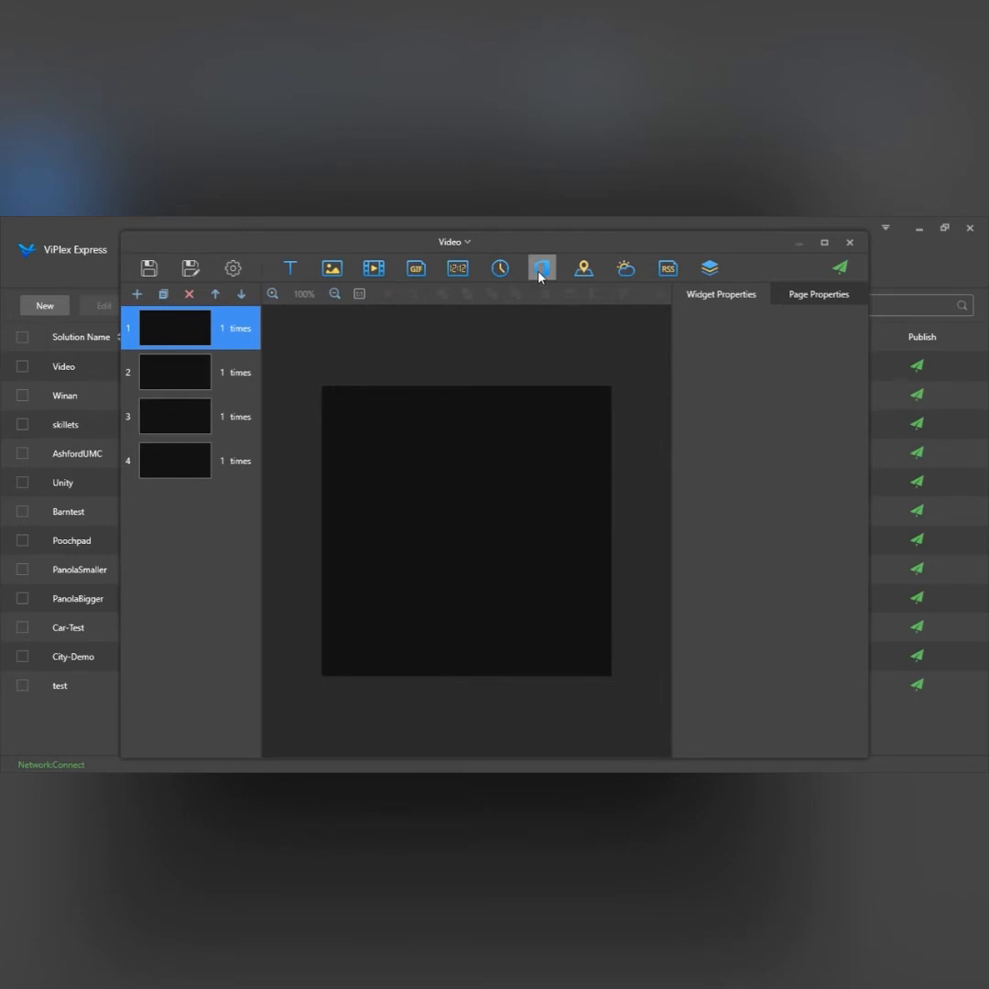
- Add a weather widget to page 1 and set its location to Houston in the state of Texas
left_click(623, 268)
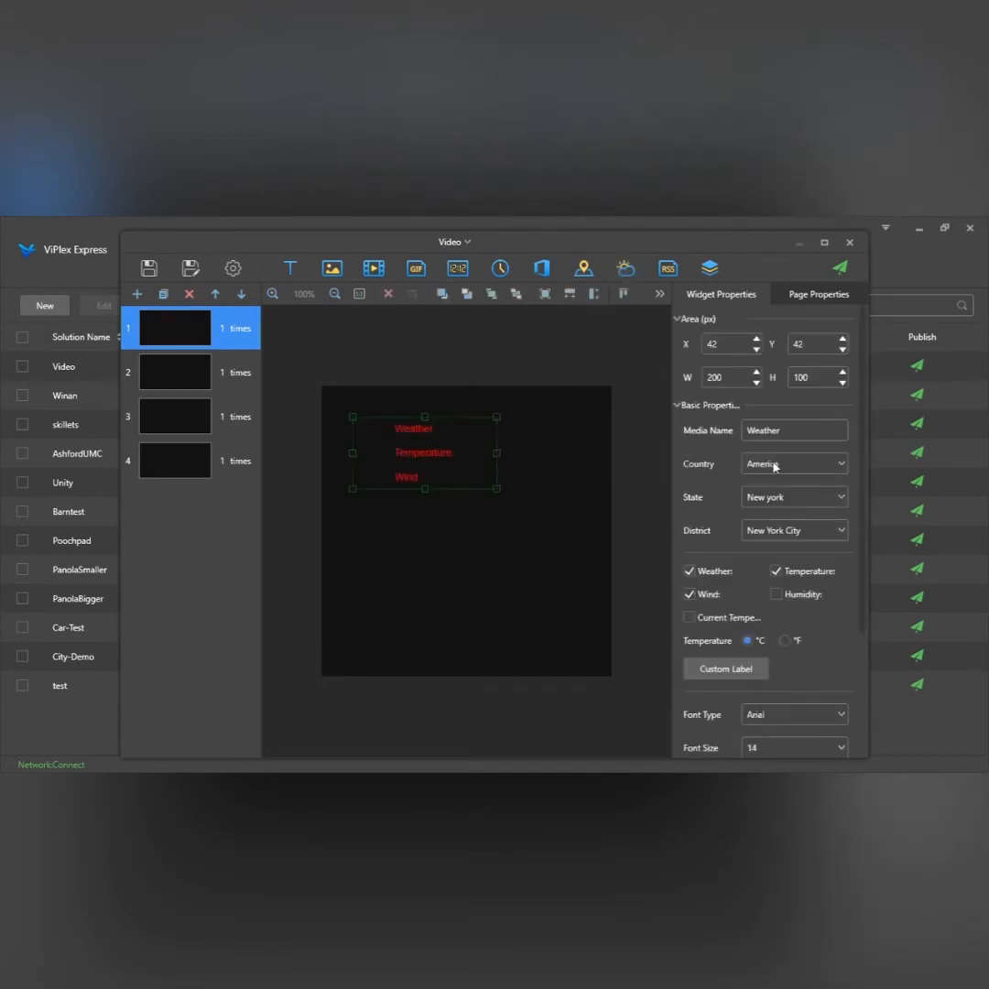
left_click(771, 534)
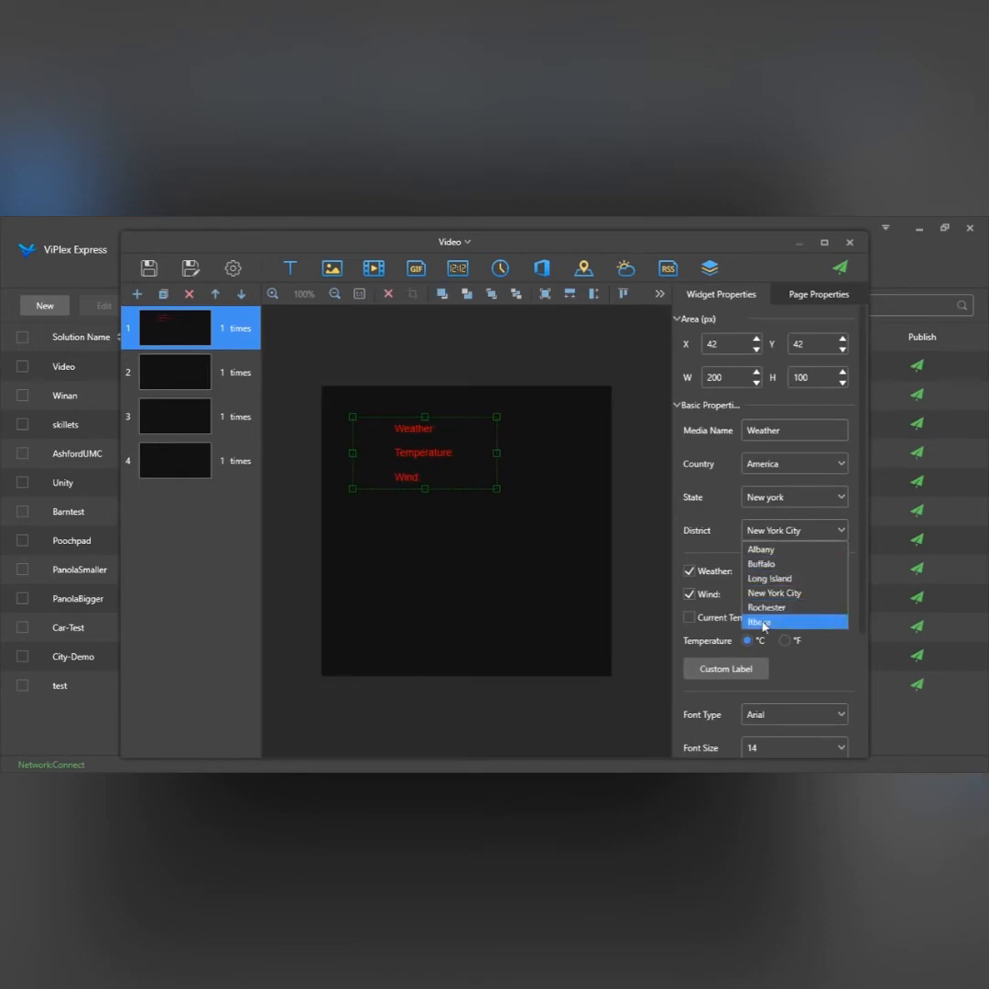
left_click(801, 507)
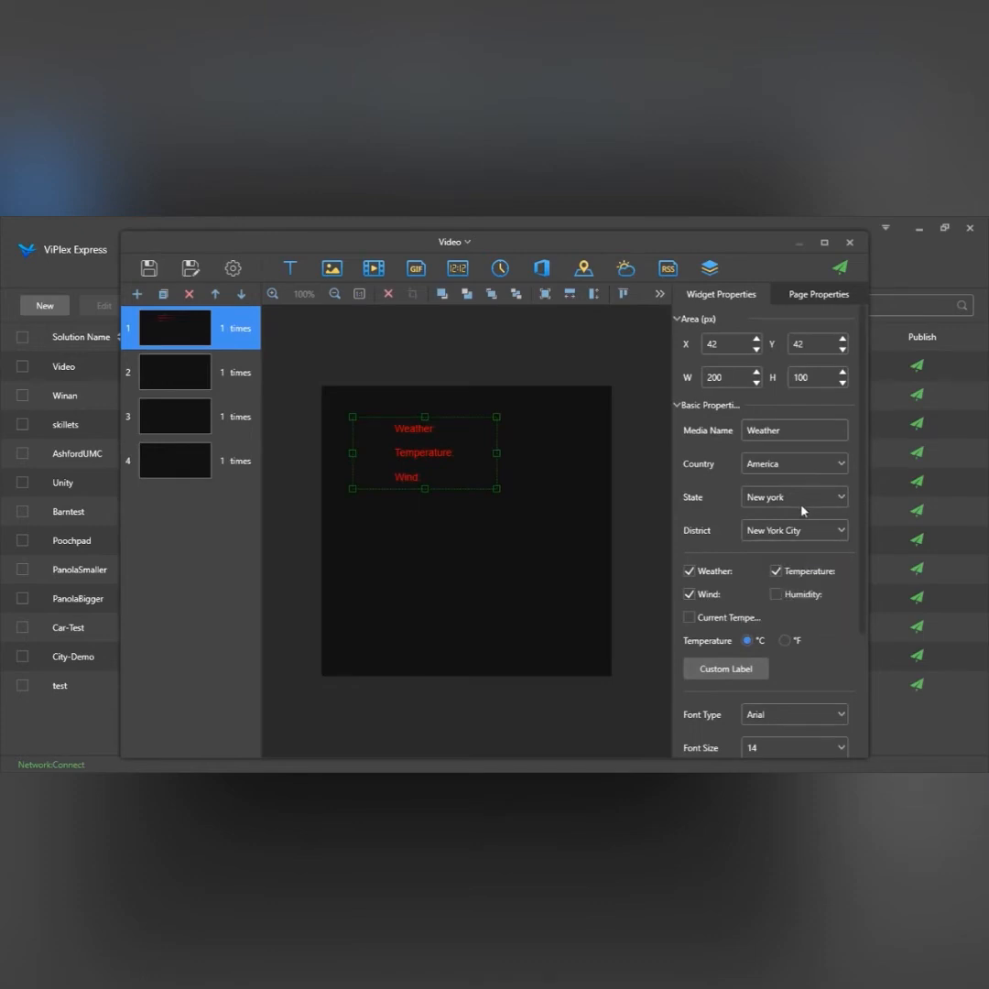
left_click(825, 500)
scroll(797, 610, "down", 2)
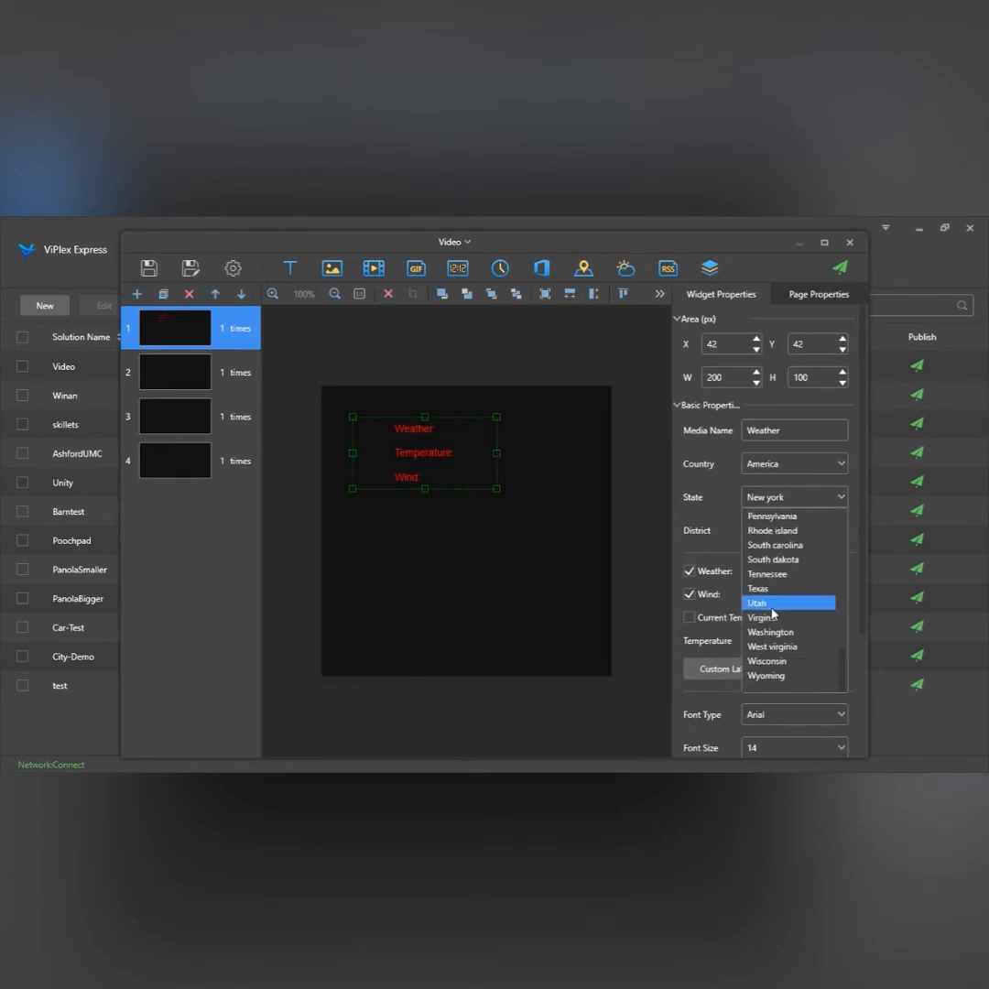
left_click(766, 588)
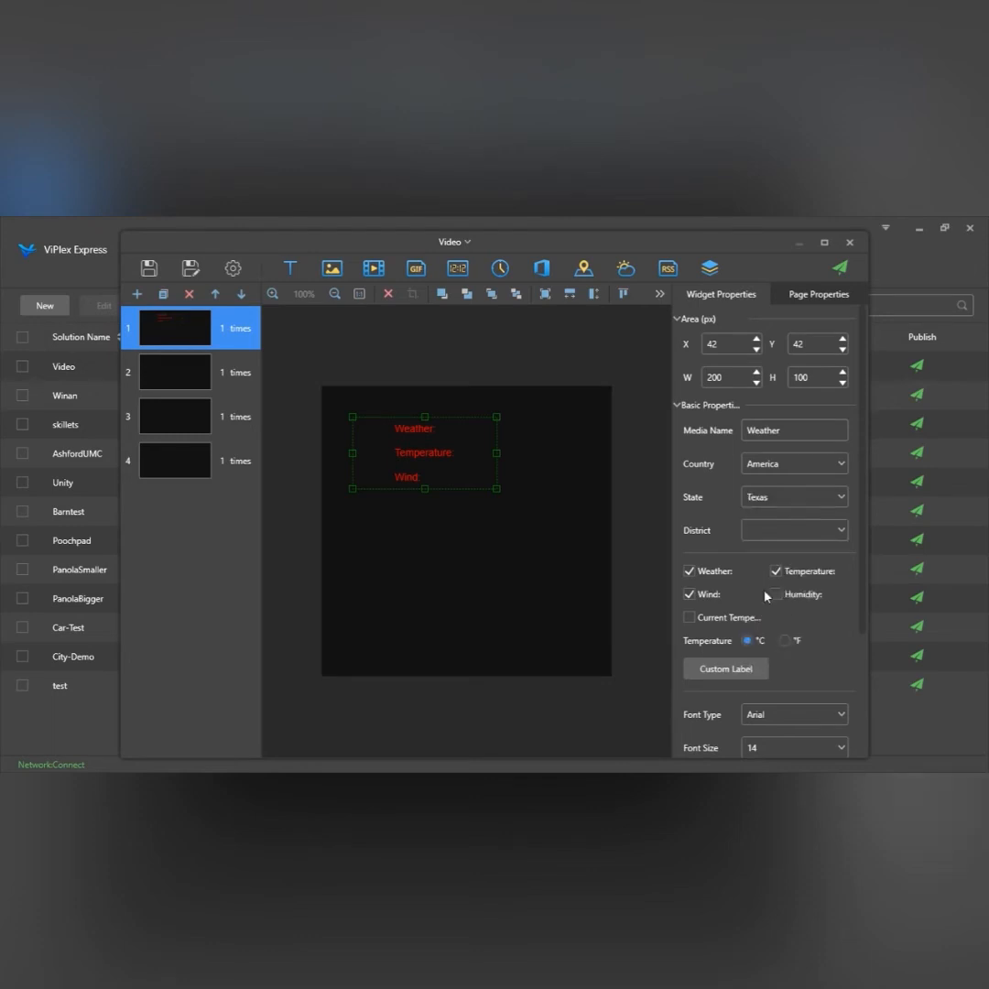
left_click(818, 533)
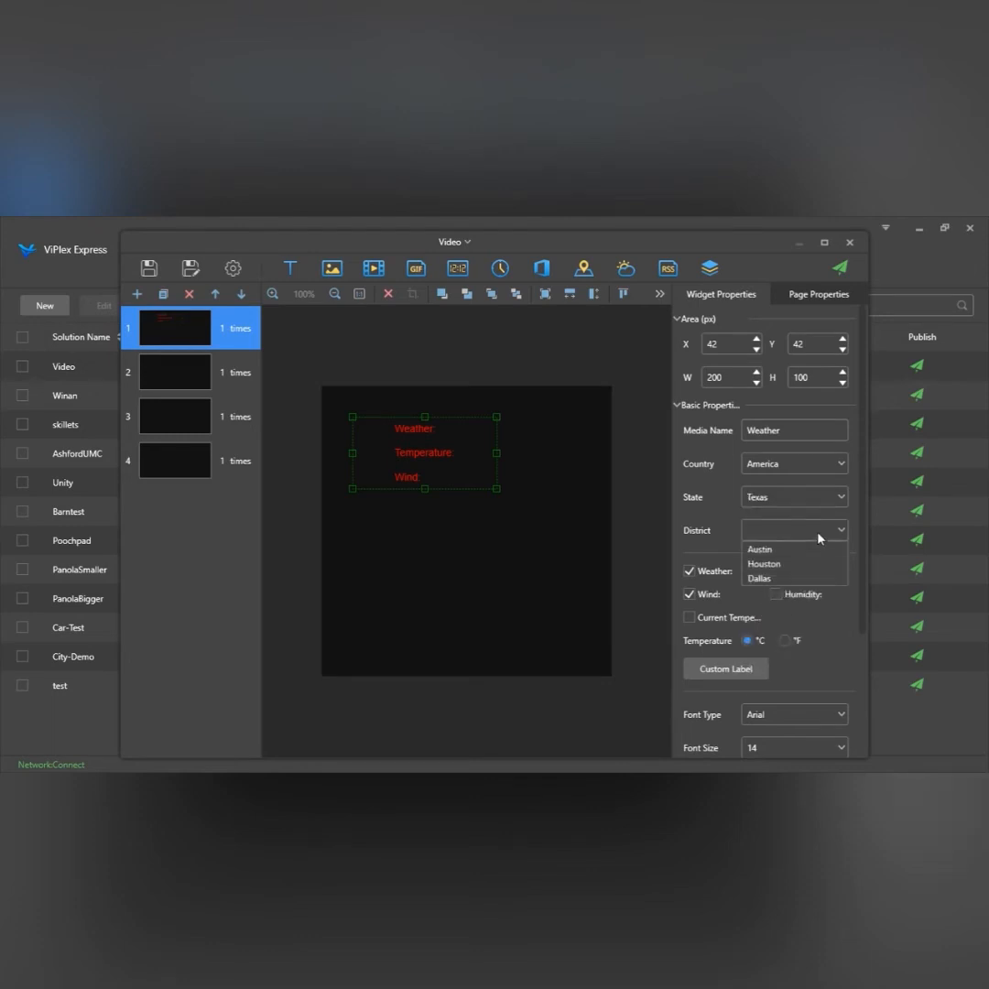
left_click(781, 566)
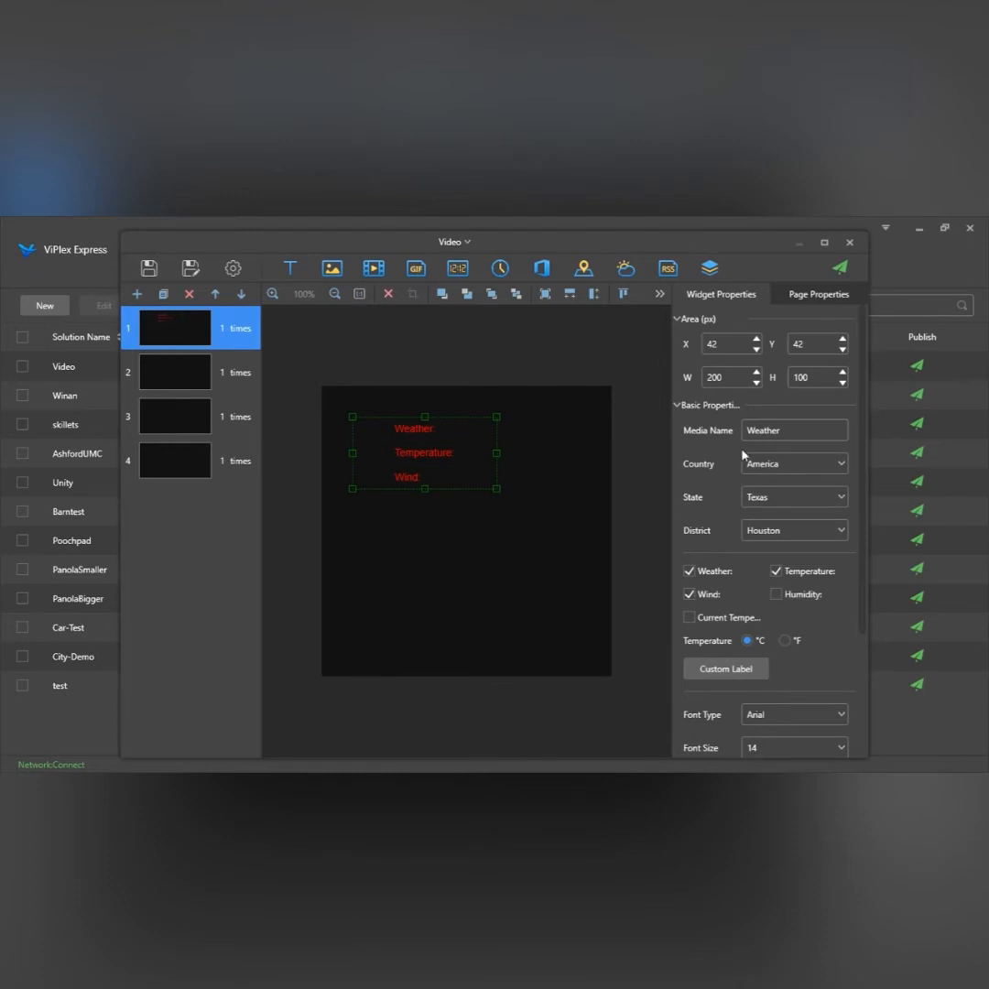
- Switch the weather widget's temperature unit to °F, include humidity, and leave out wind
left_click(785, 640)
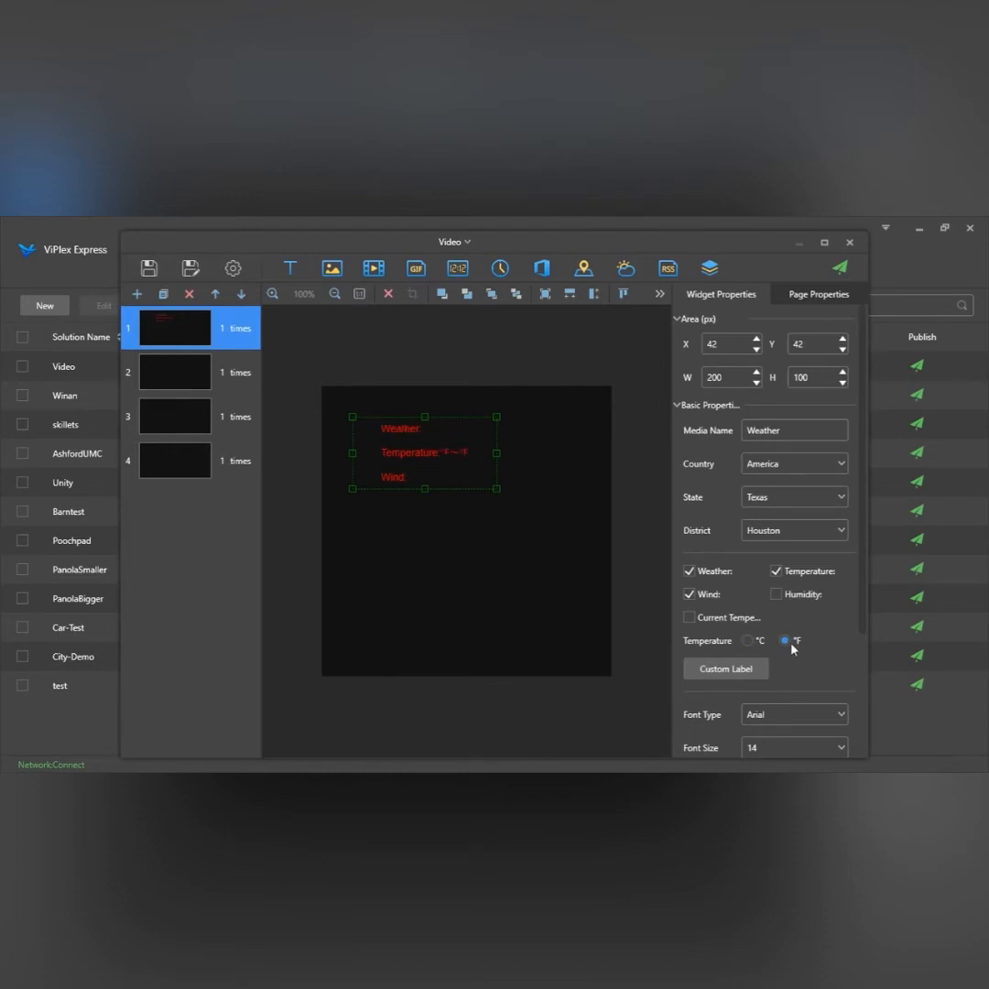
left_click(779, 596)
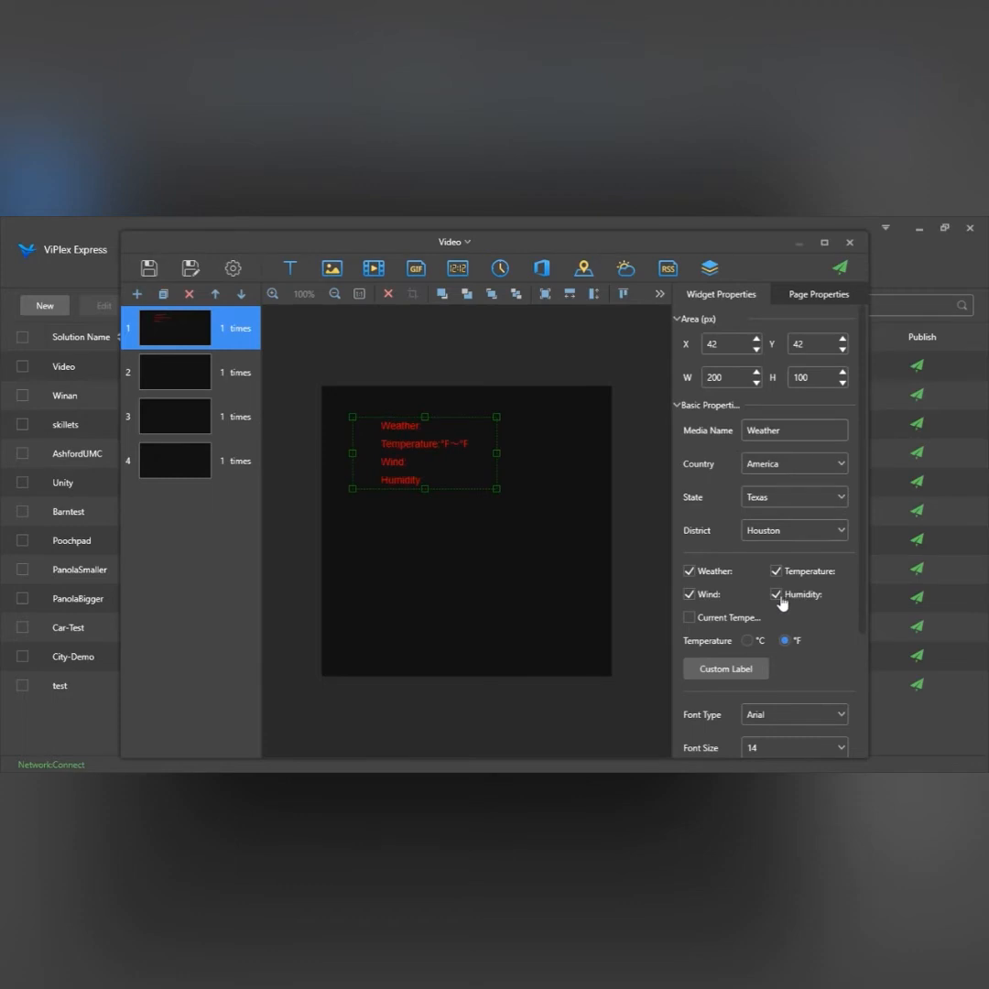
left_click(703, 619)
left_click(705, 622)
left_click(712, 598)
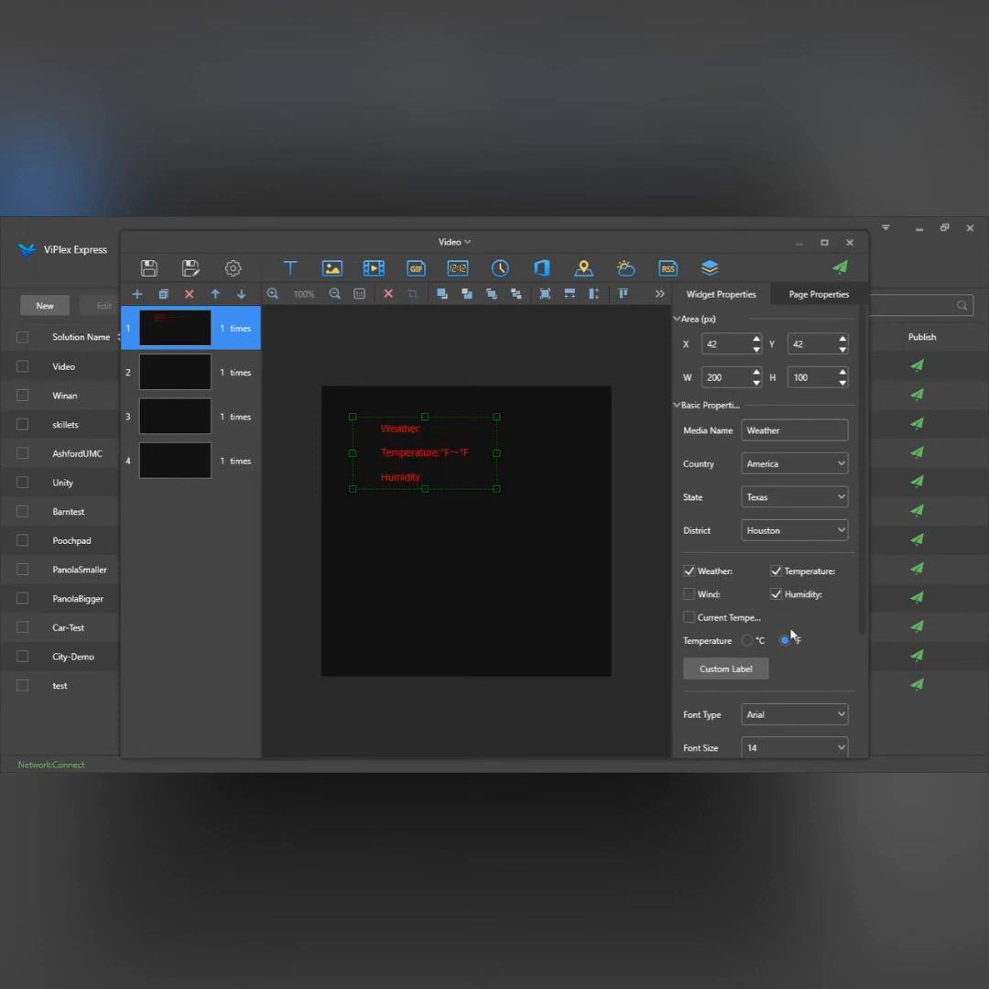
scroll(795, 638, "down", 3)
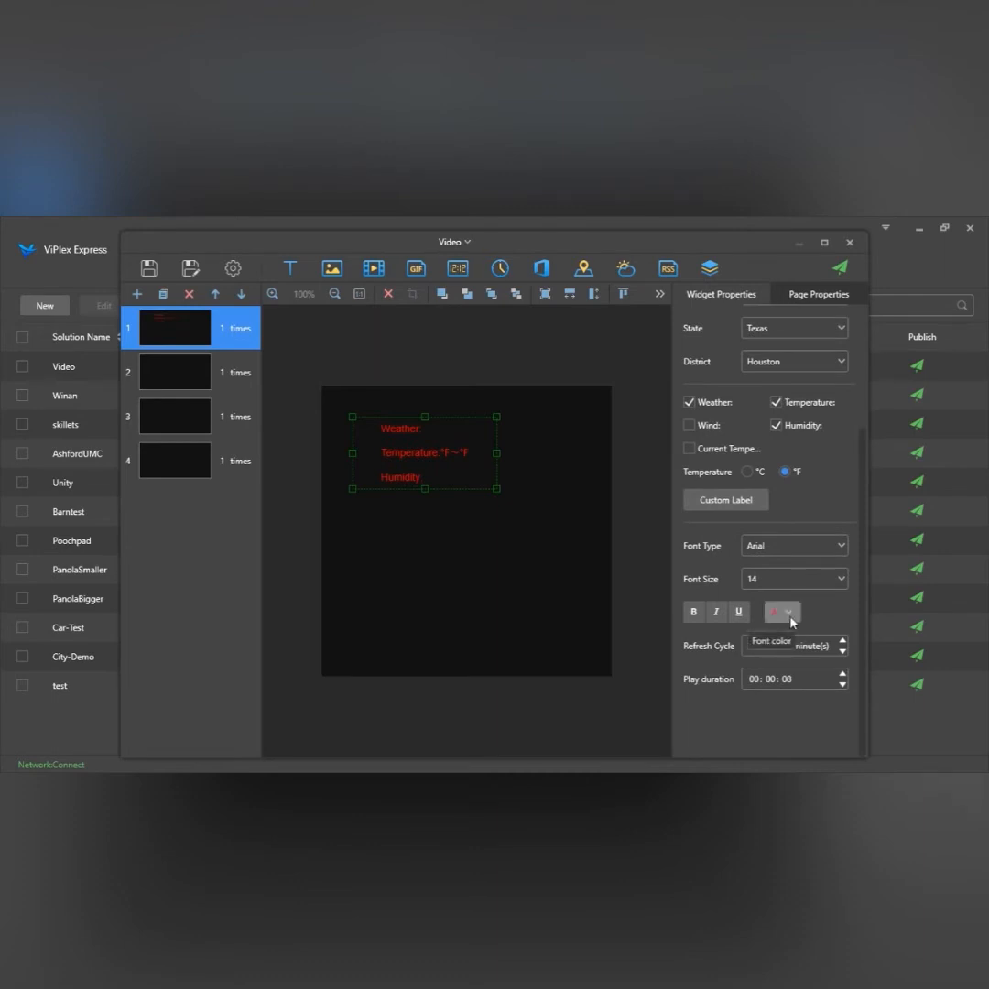
- Delete the weather widget from page 1, keeping the page itself
left_click(188, 294)
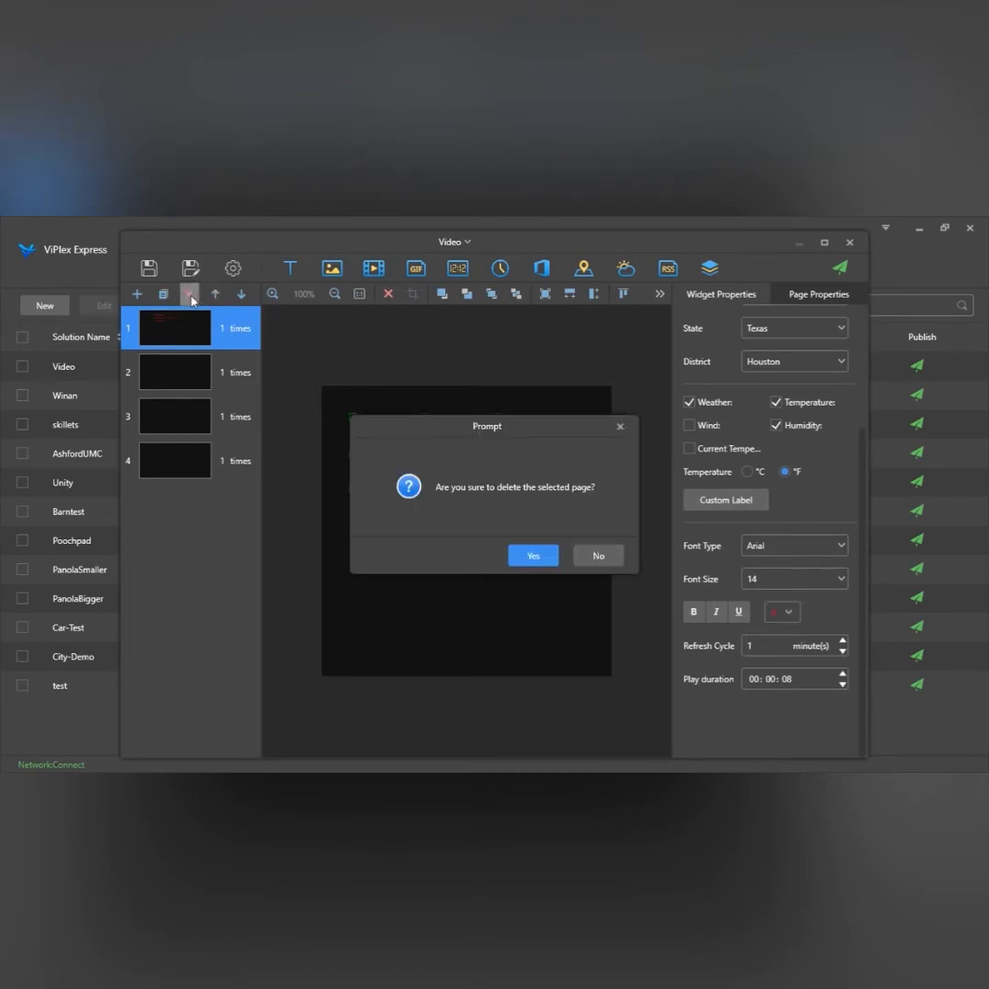
left_click(596, 556)
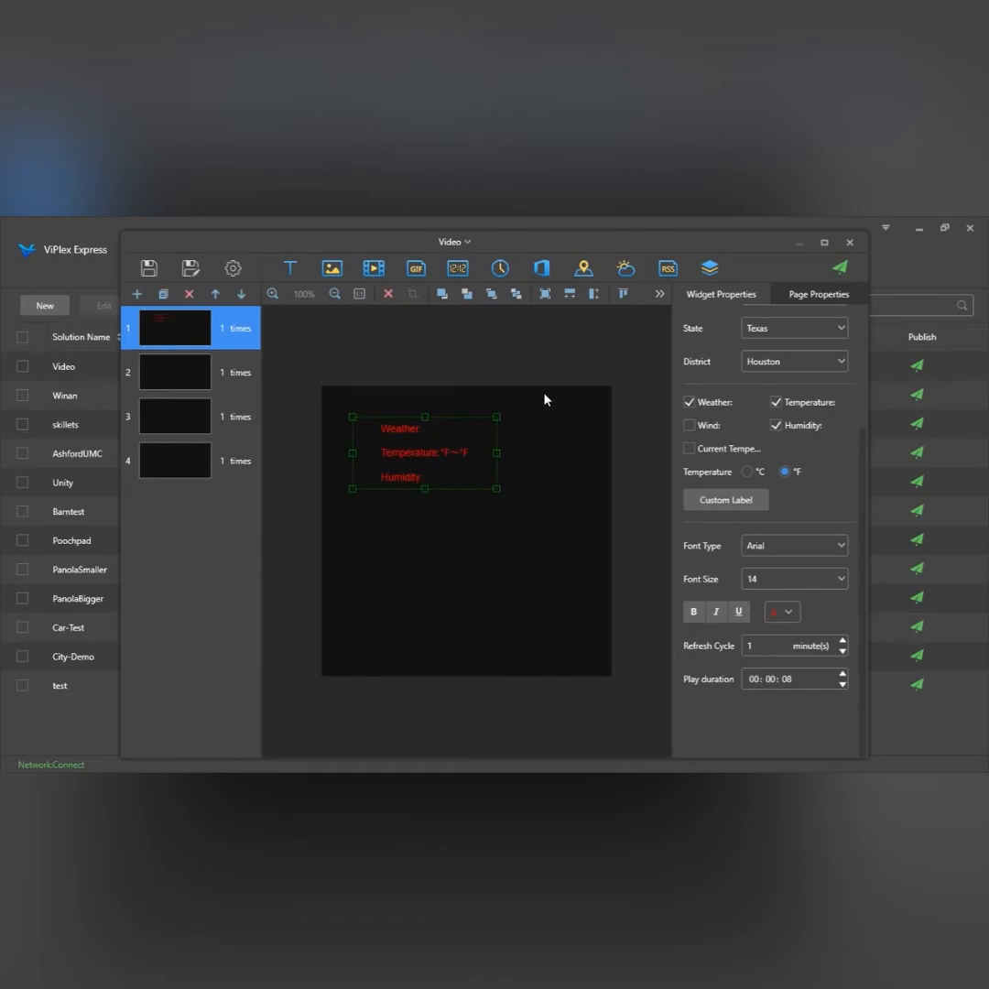
key("Delete")
key("Return")
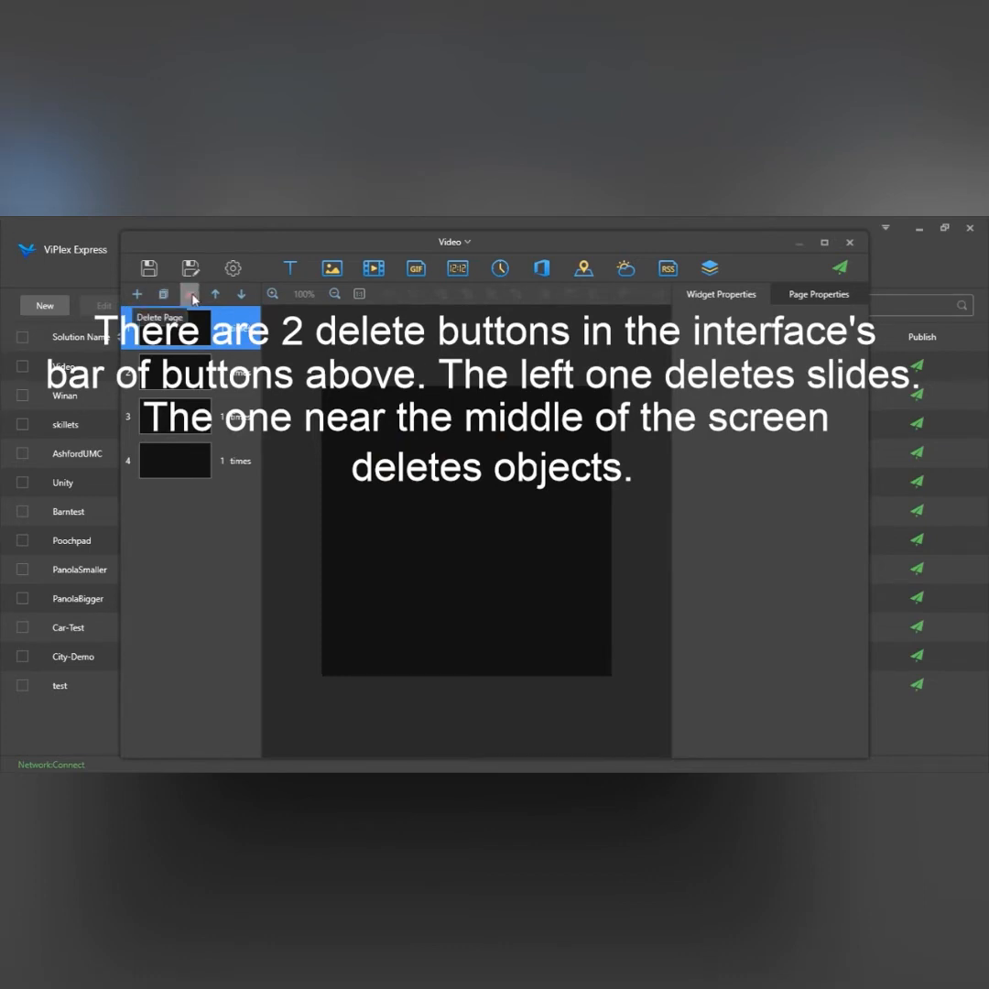
- Try out an RSS widget on page 1 and delete it again
left_click(669, 268)
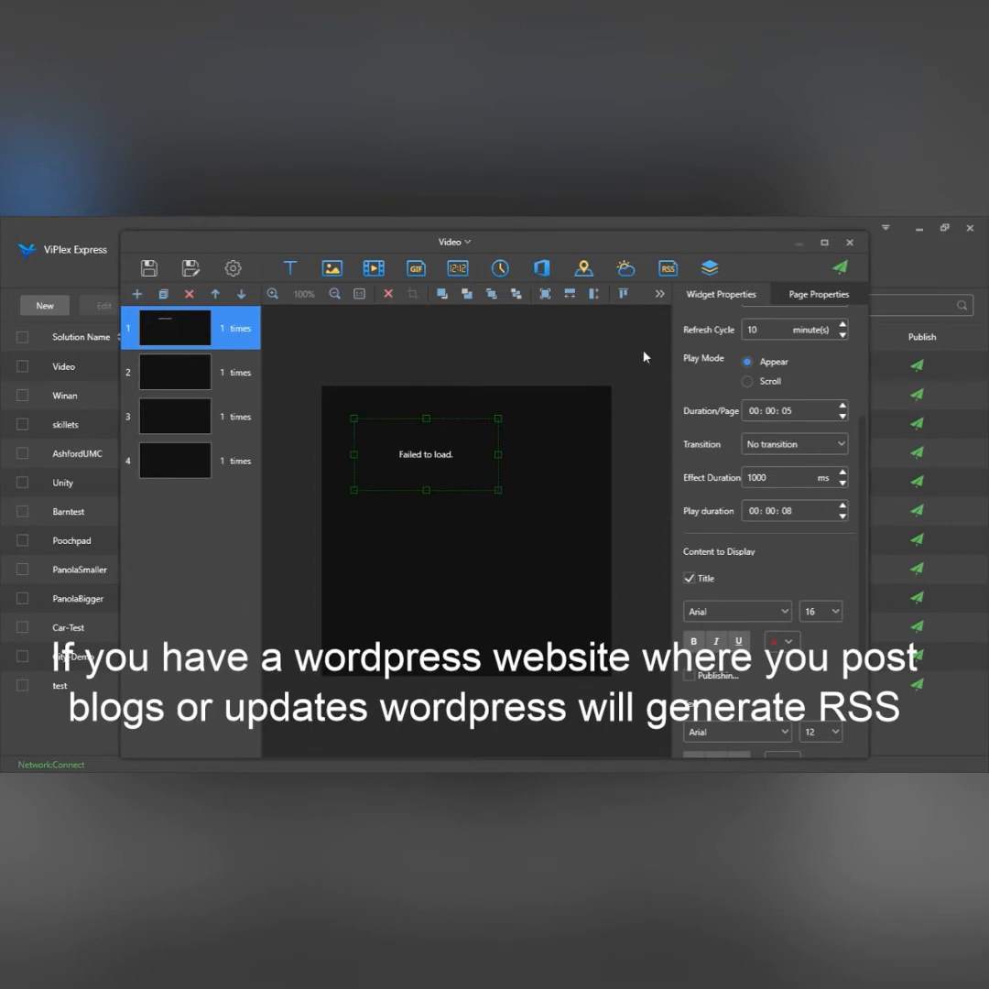
scroll(753, 426, "up", 1)
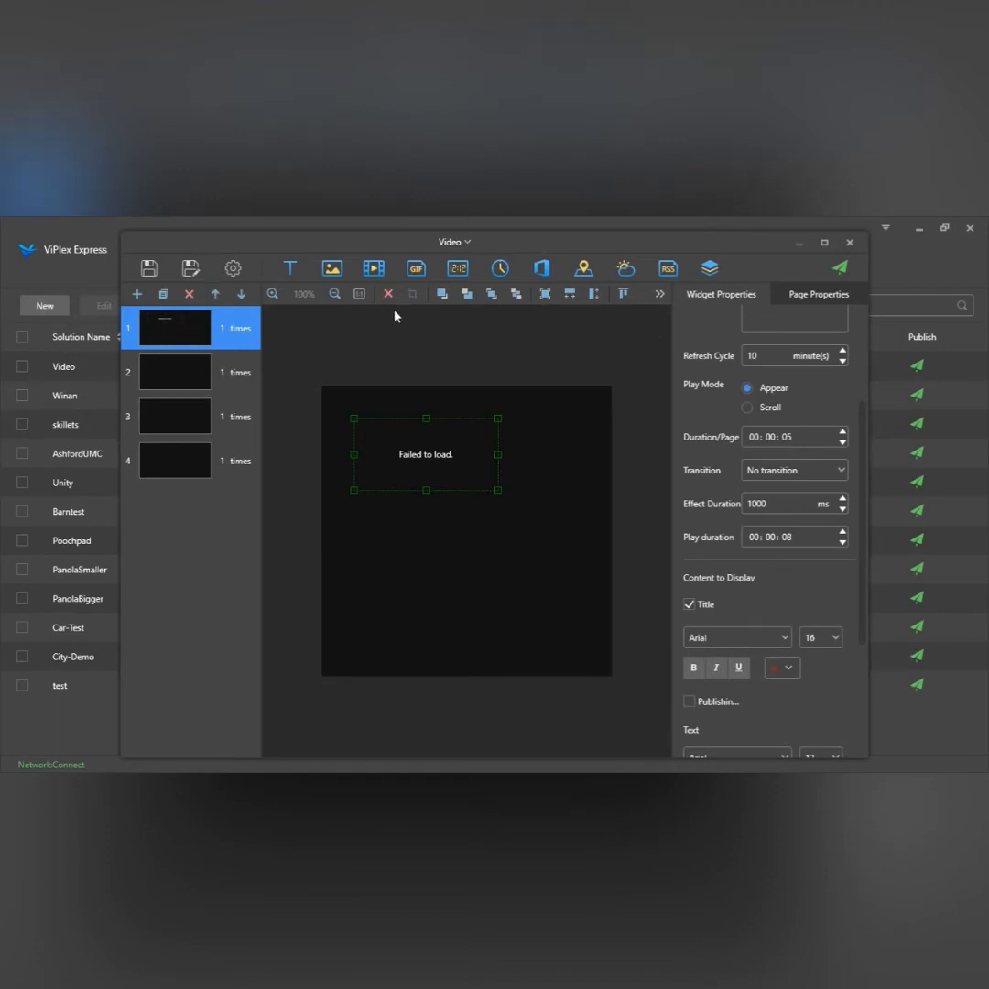
key("Delete")
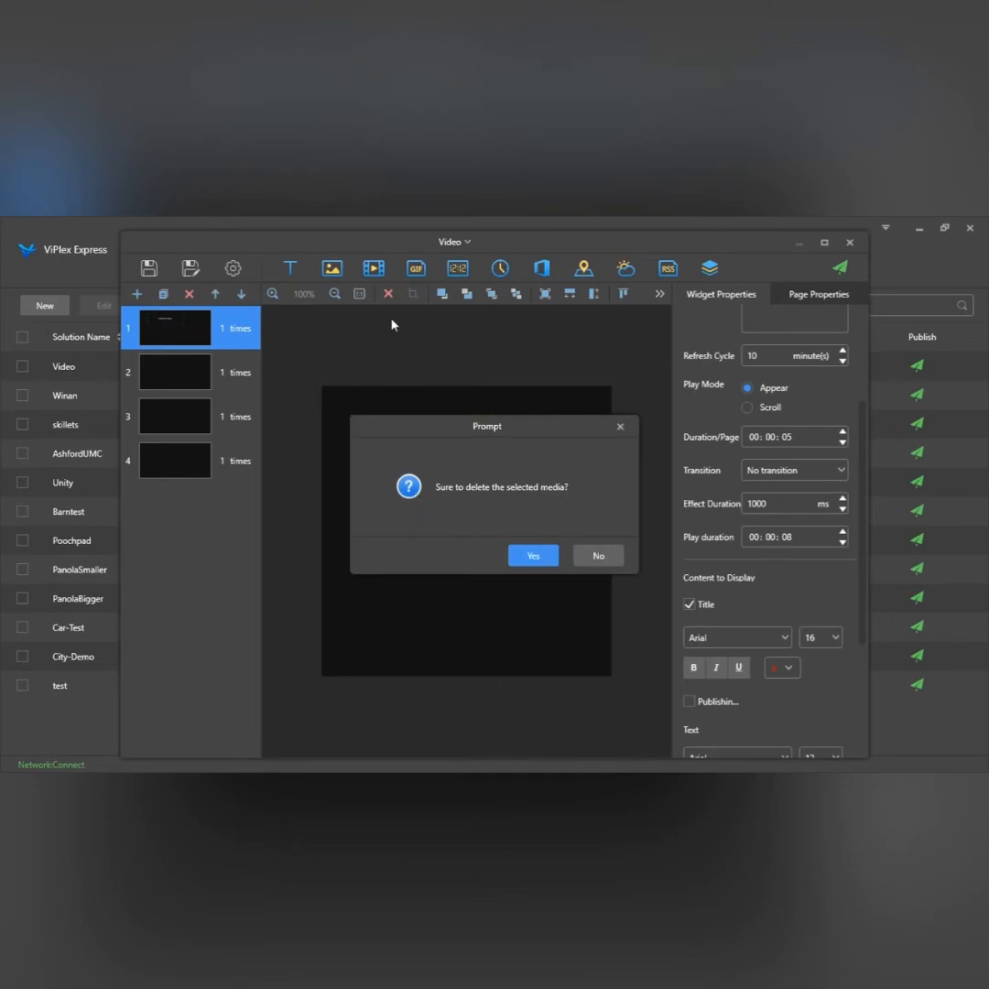
key("Return")
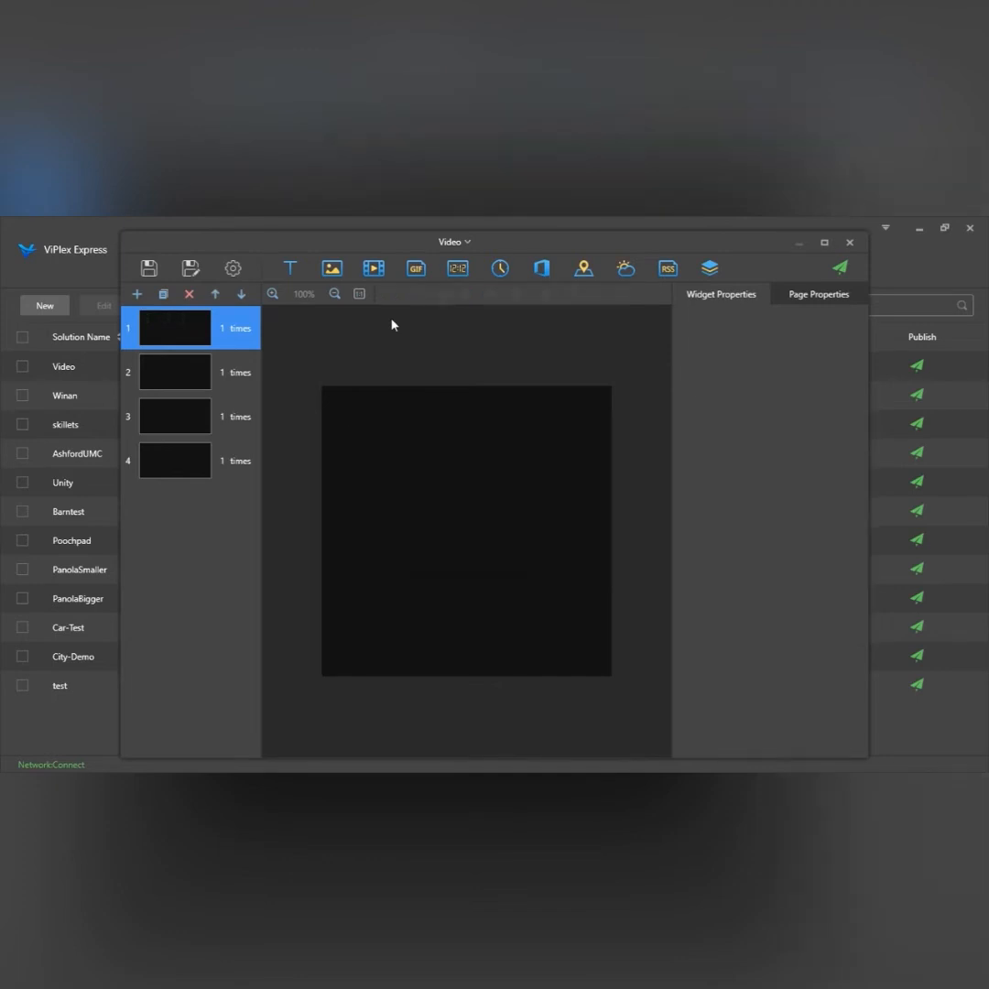
left_click(710, 269)
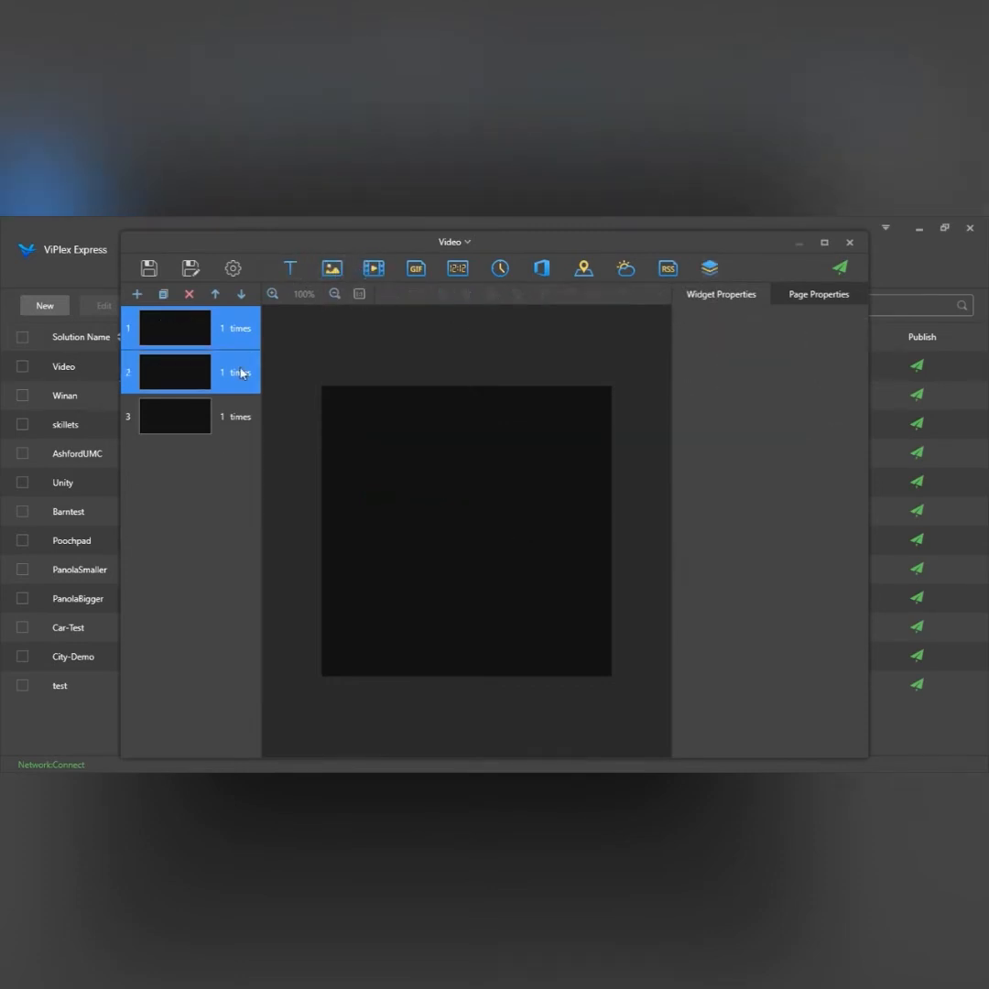
- Add a text widget to page 1 with the centre-aligned text "Hello image"
left_click(291, 270)
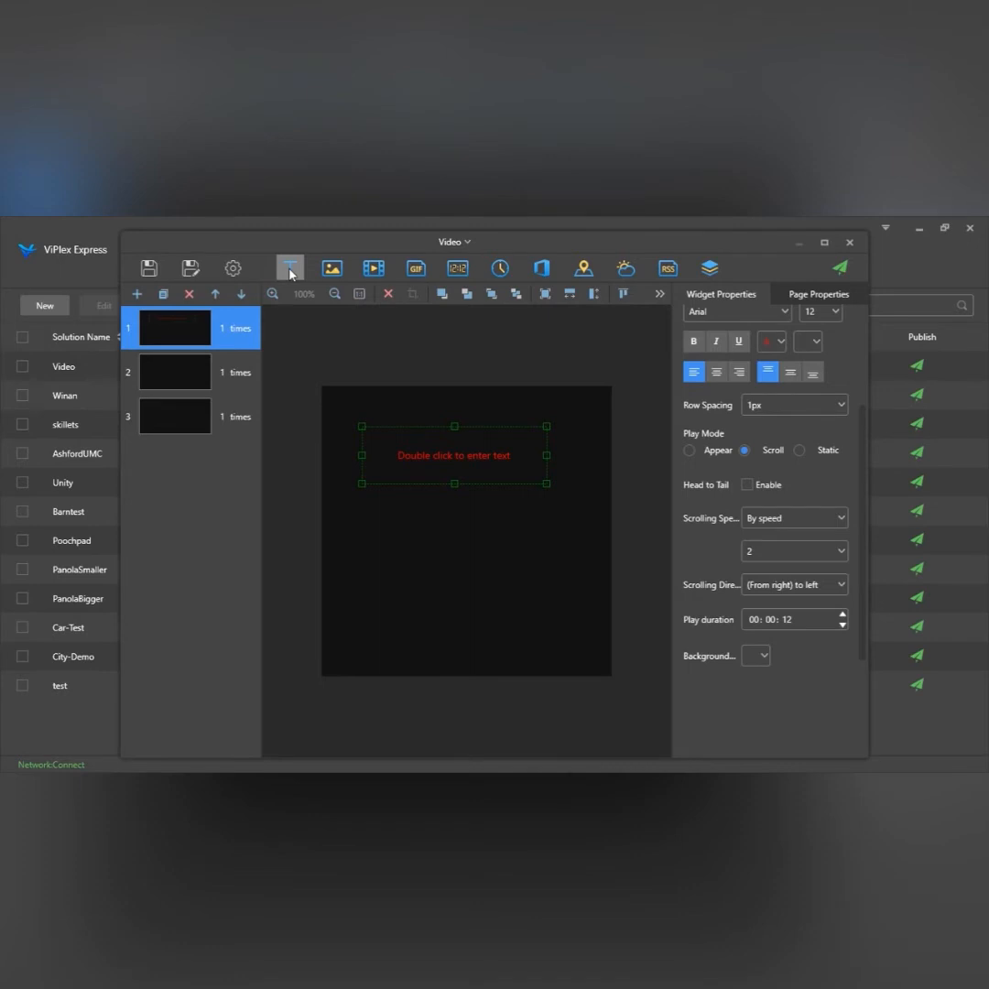
double_click(444, 464)
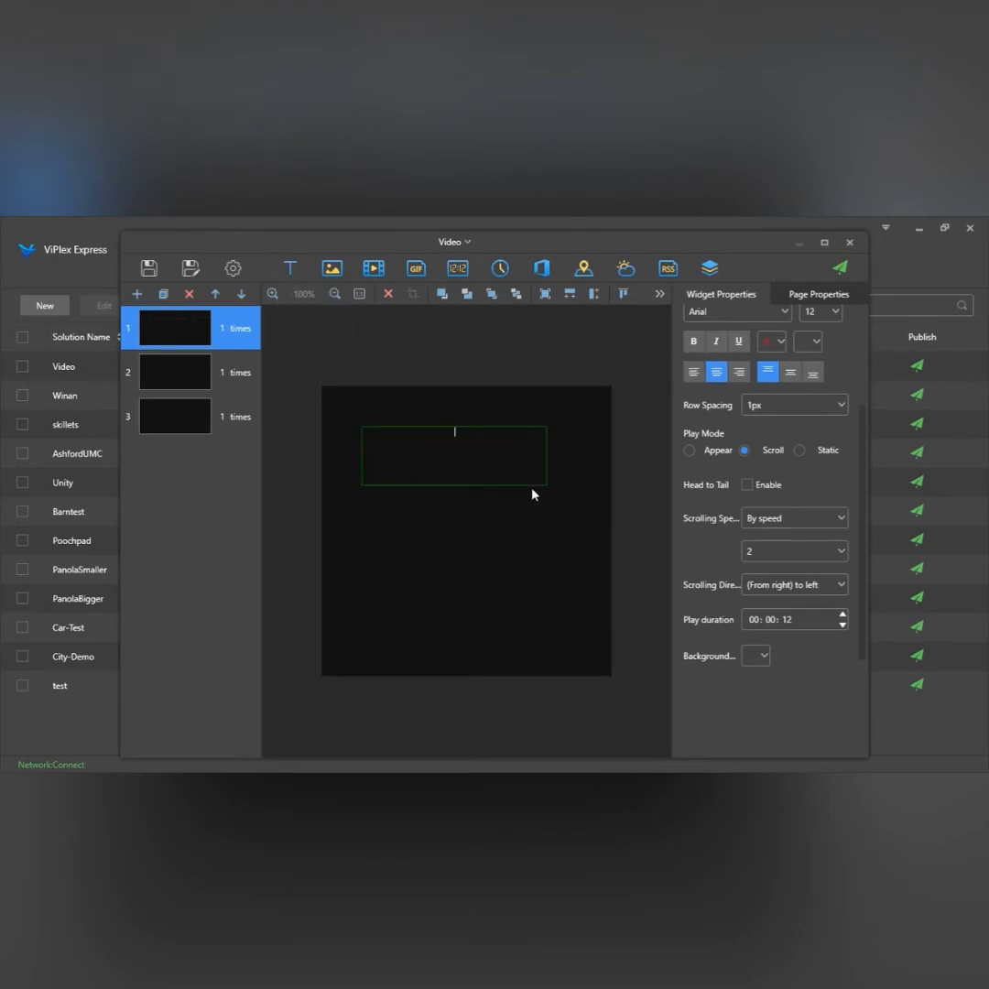
type("Hel")
type("lo")
type(" imaa")
- Format the "Hello image" text with font size 20 and the white font color #FFFFFF
key("ctrl+shift+Left")
key("ctrl+shift+Left")
left_click(832, 316)
left_click(814, 447)
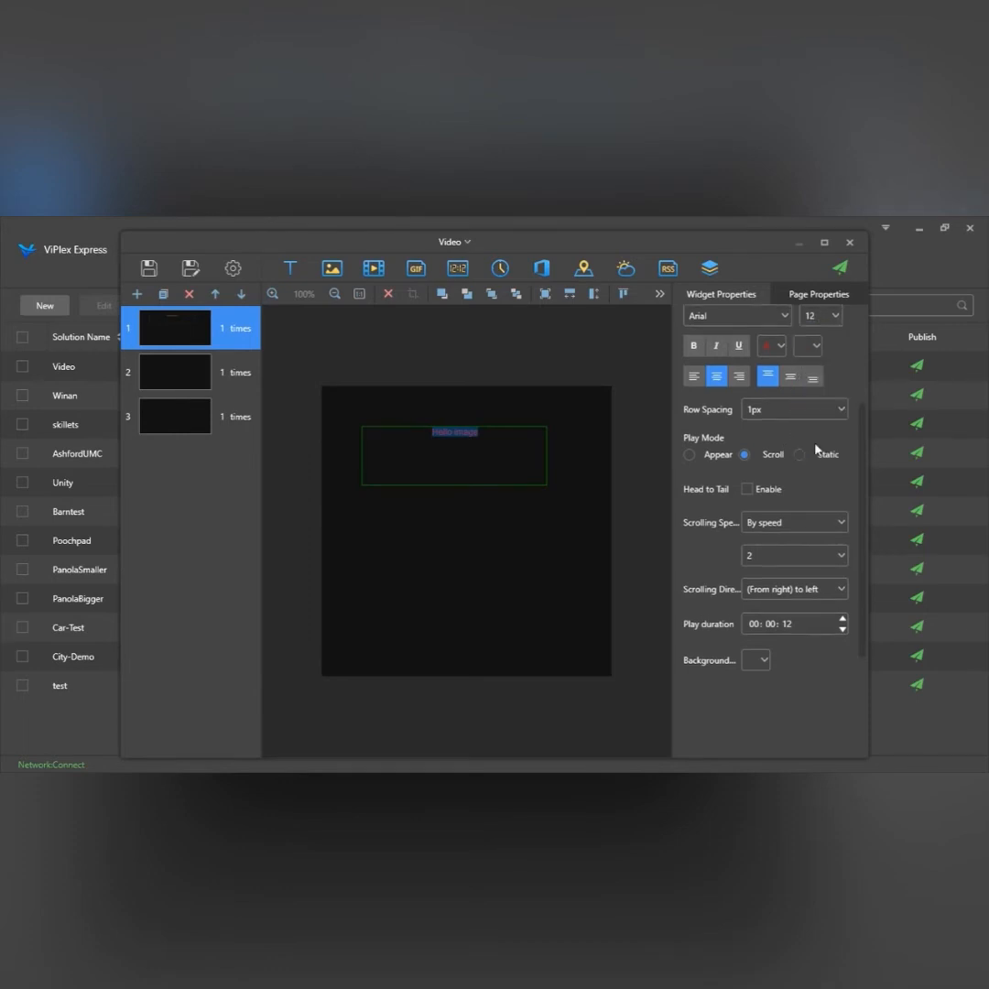
left_click(779, 349)
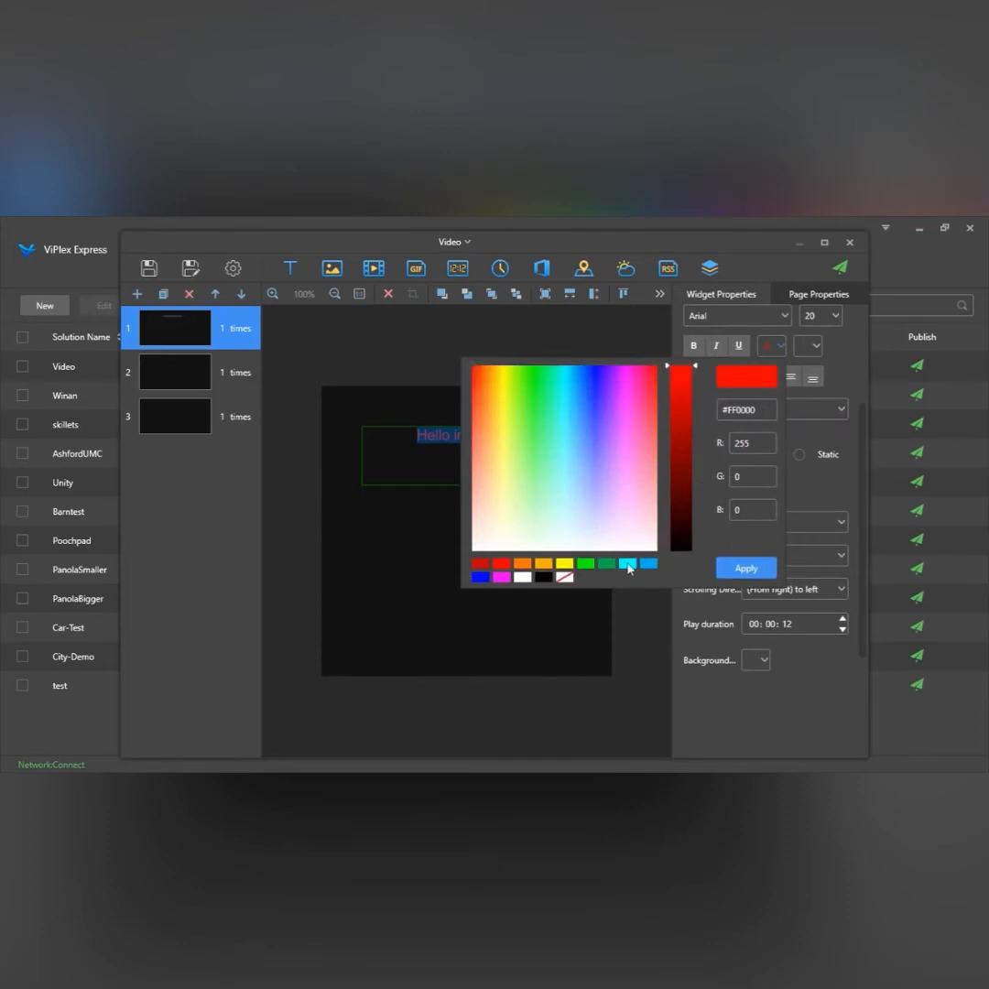
left_click(522, 577)
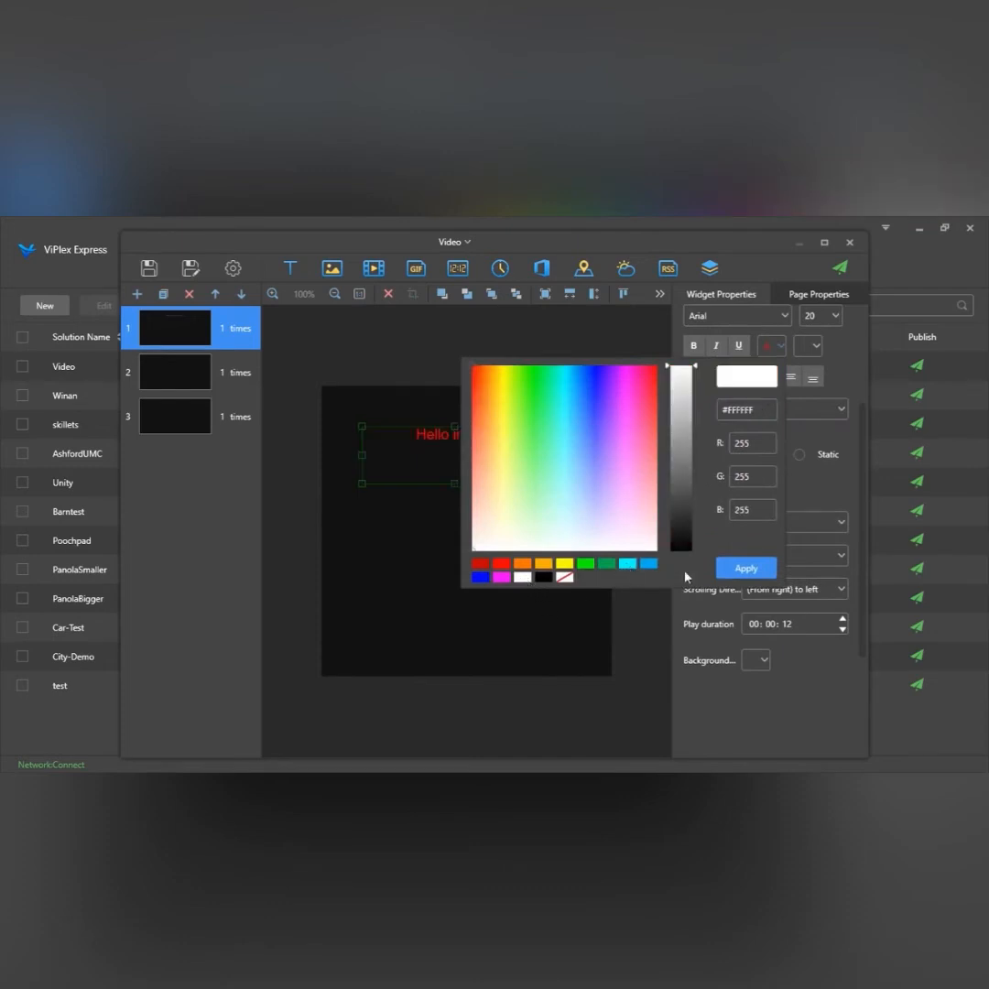
left_click(745, 567)
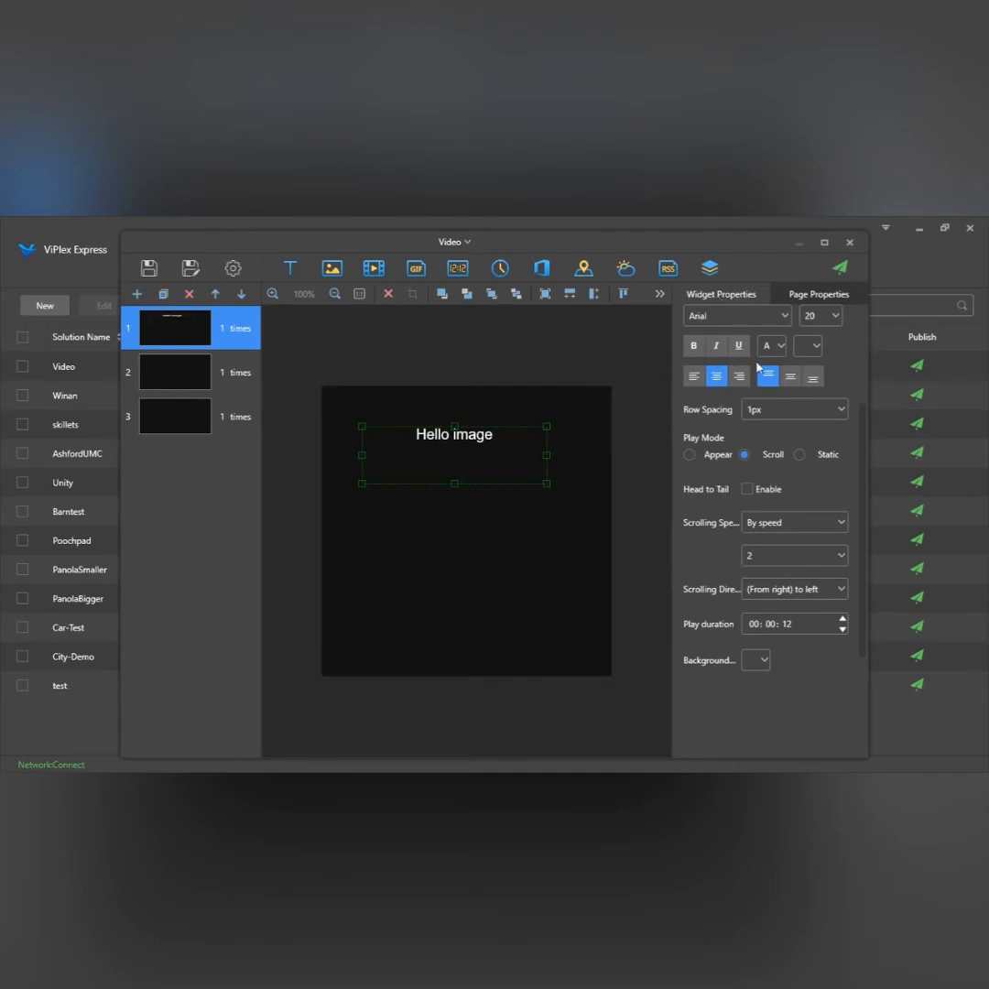
scroll(758, 368, "up", 3)
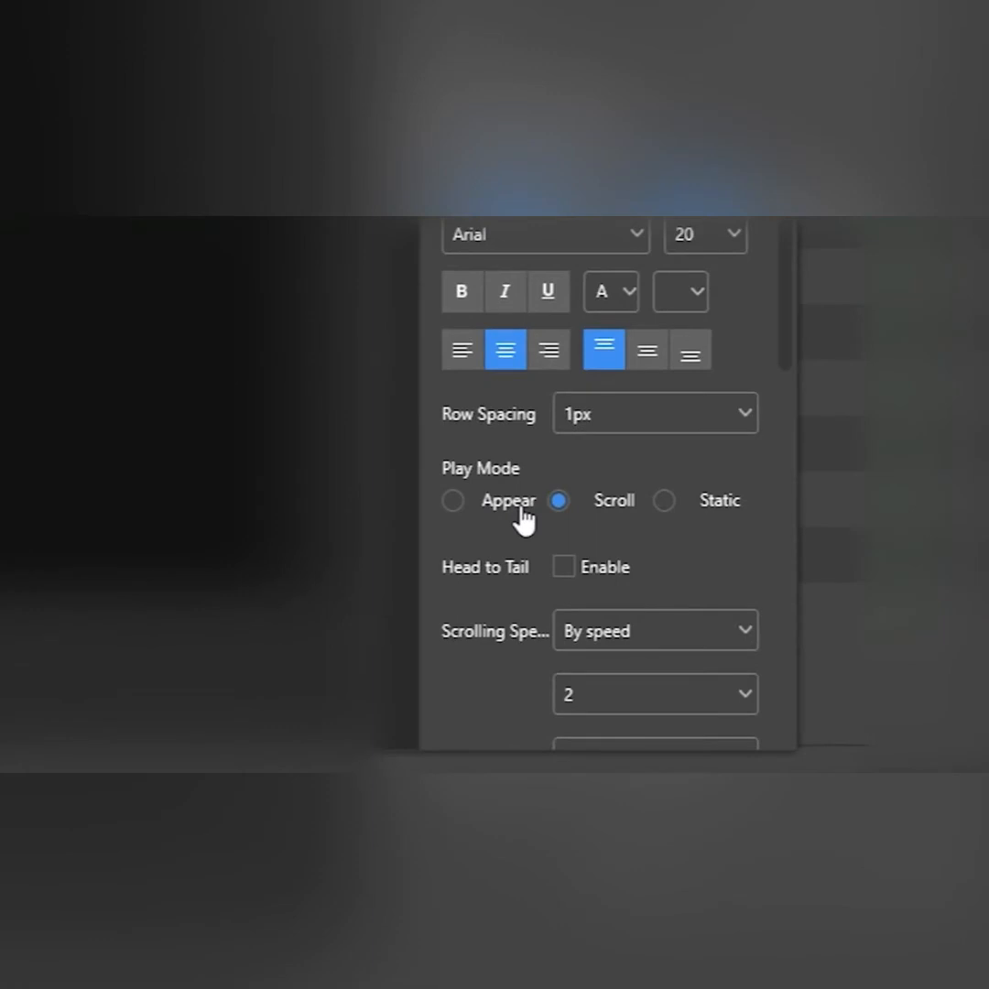
- Switch the "Hello image" text to the Appear play mode and examine the available transition effects
left_click(522, 516)
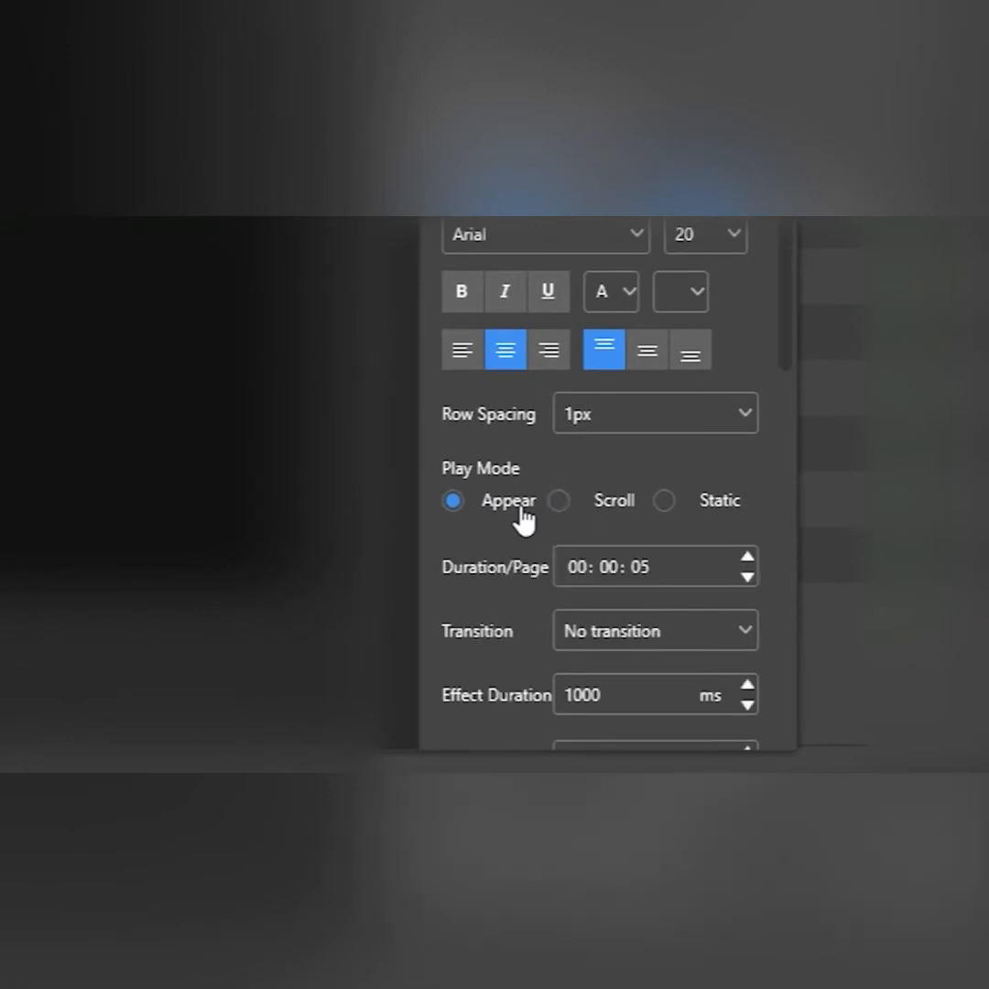
left_click(678, 641)
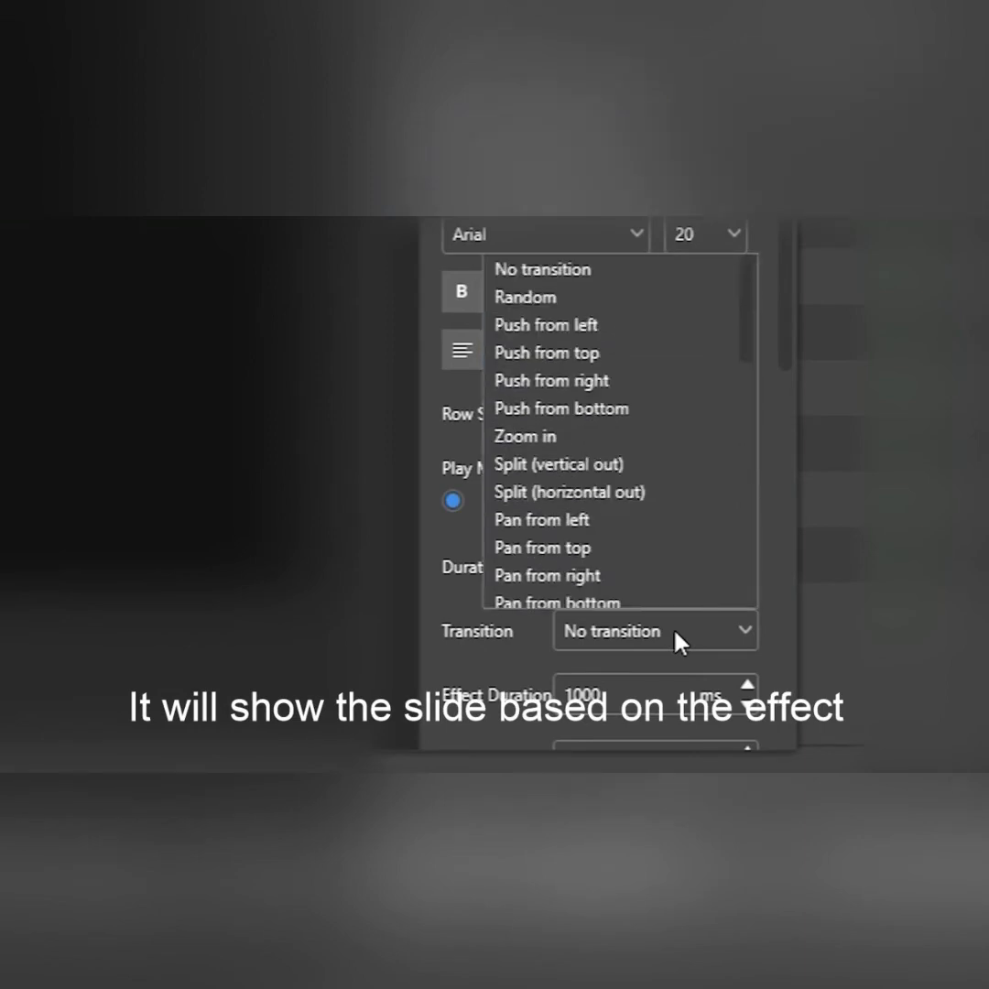
scroll(664, 471, "down", 1)
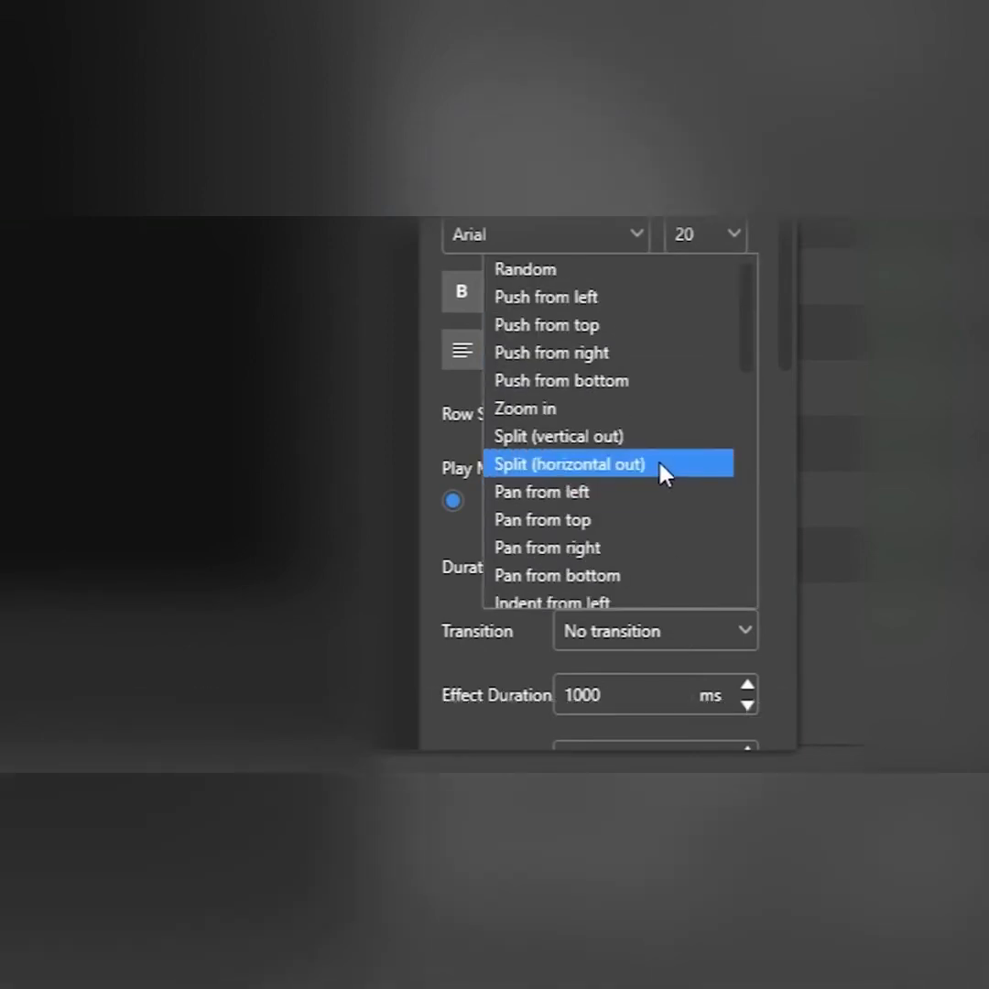
scroll(665, 438, "down", 9)
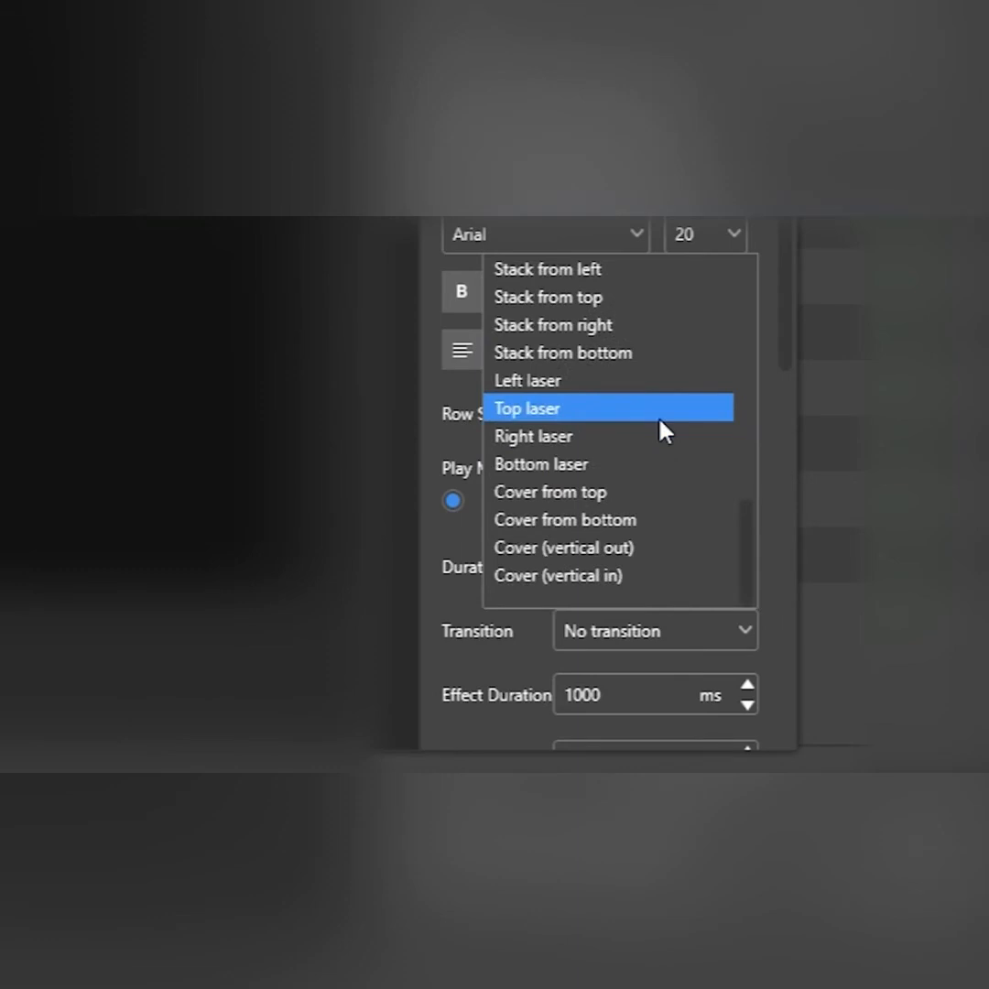
scroll(665, 431, "up", 9)
scroll(665, 431, "down", 9)
scroll(665, 431, "up", 9)
scroll(669, 559, "down", 2)
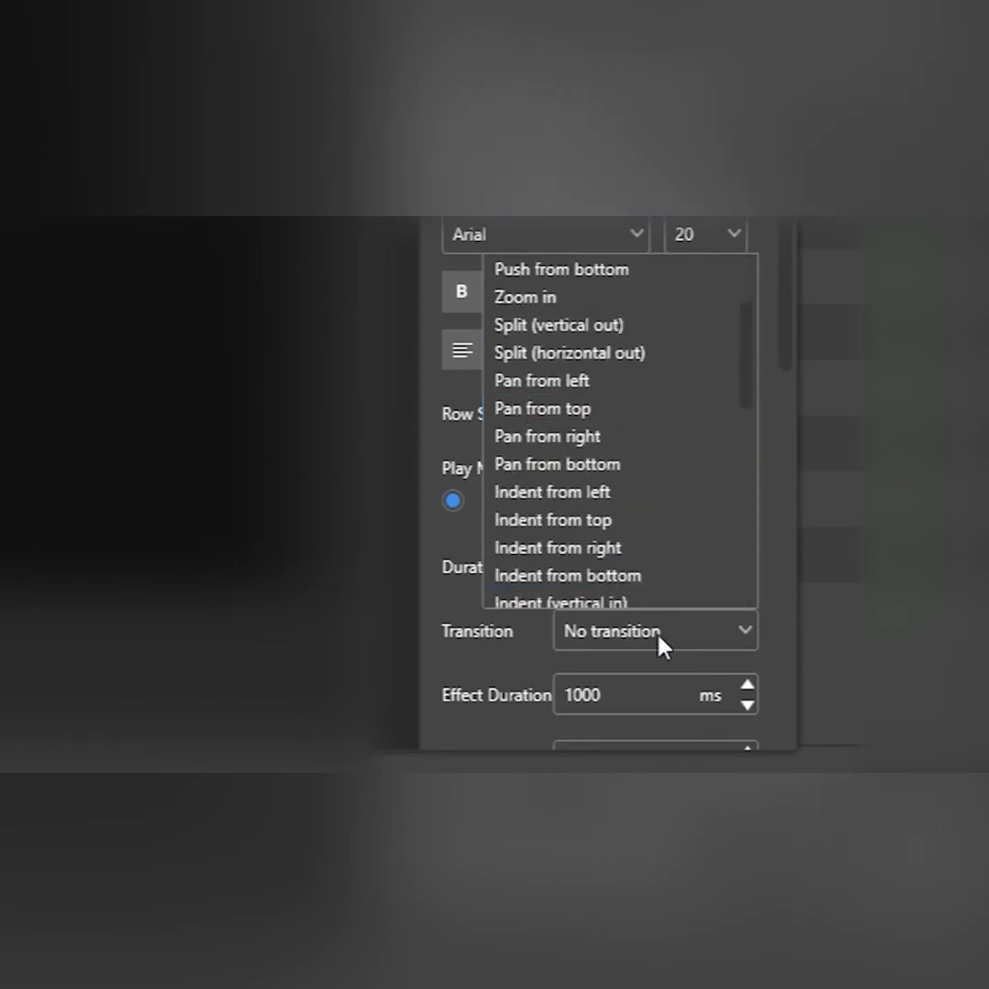
left_click(659, 641)
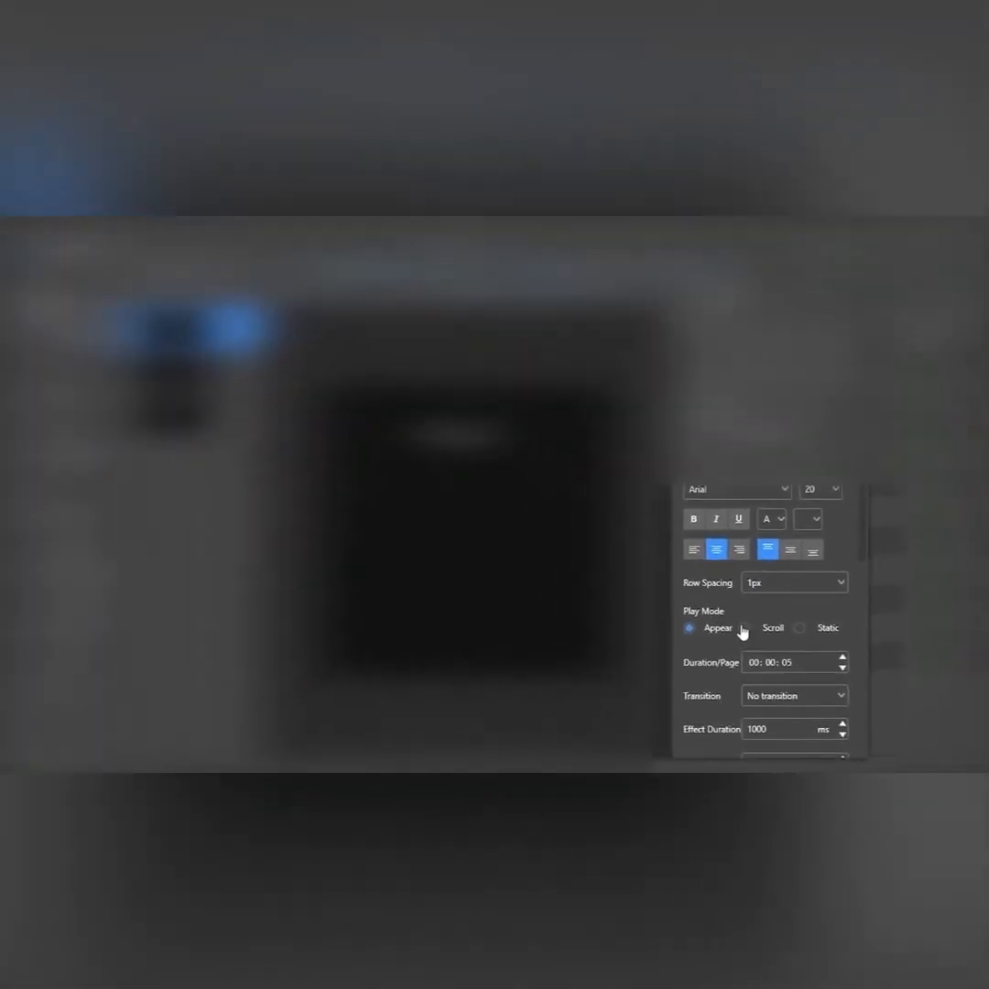
- Try the Scroll and Static play modes on the "Hello image" text and return it to Appear
left_click(743, 630)
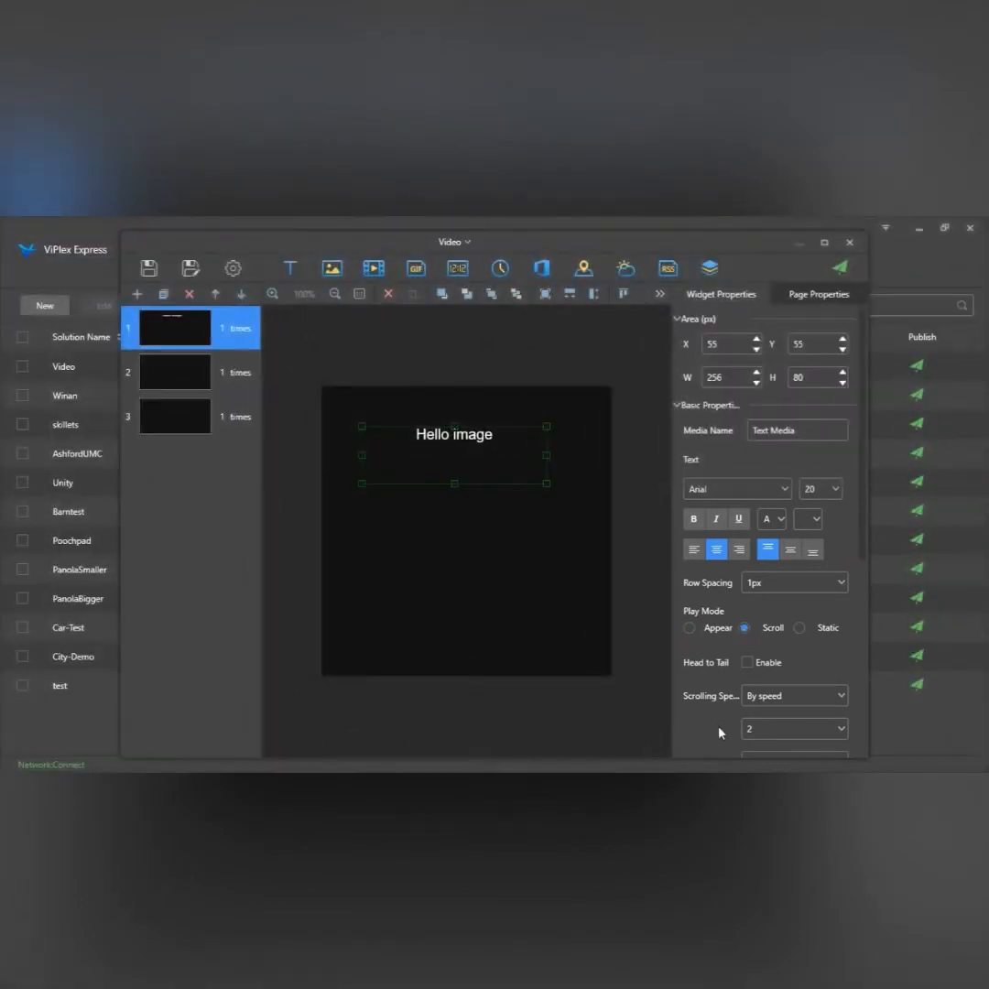
scroll(719, 733, "down", 5)
scroll(719, 732, "up", 5)
scroll(717, 723, "down", 3)
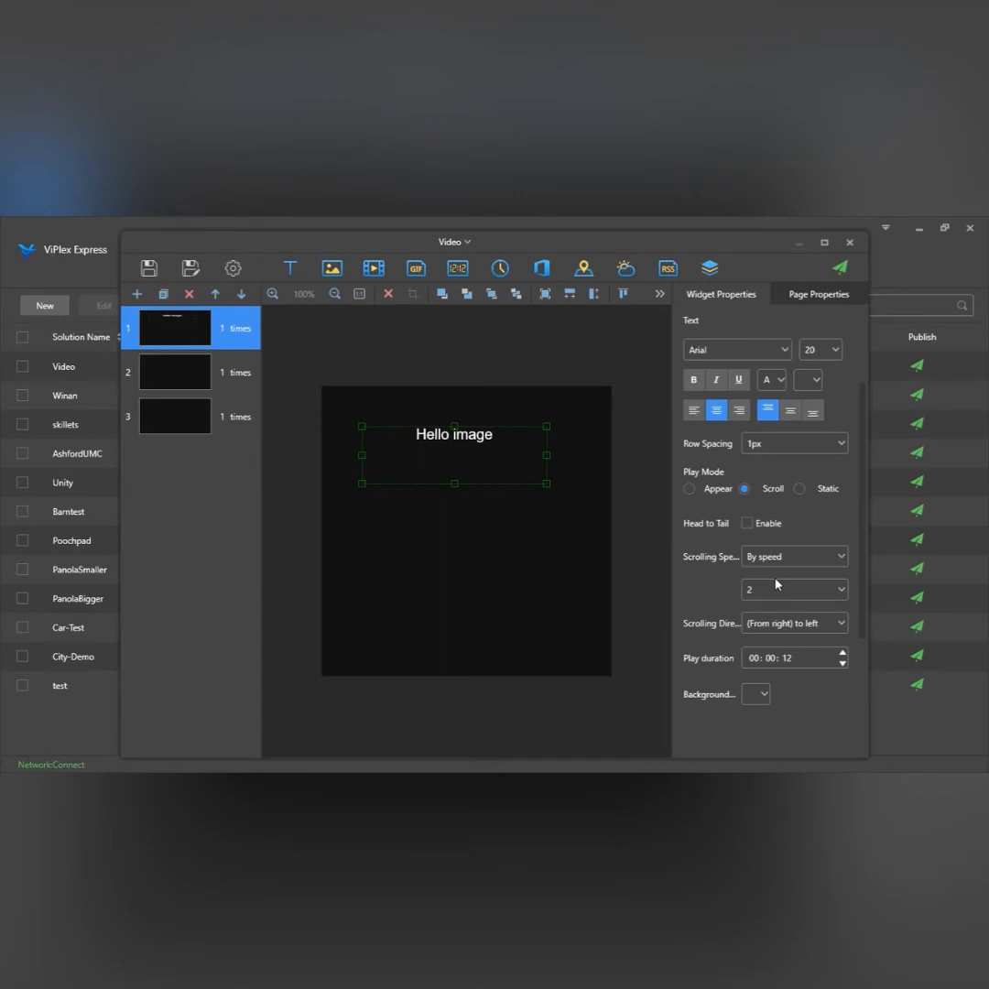
left_click(799, 489)
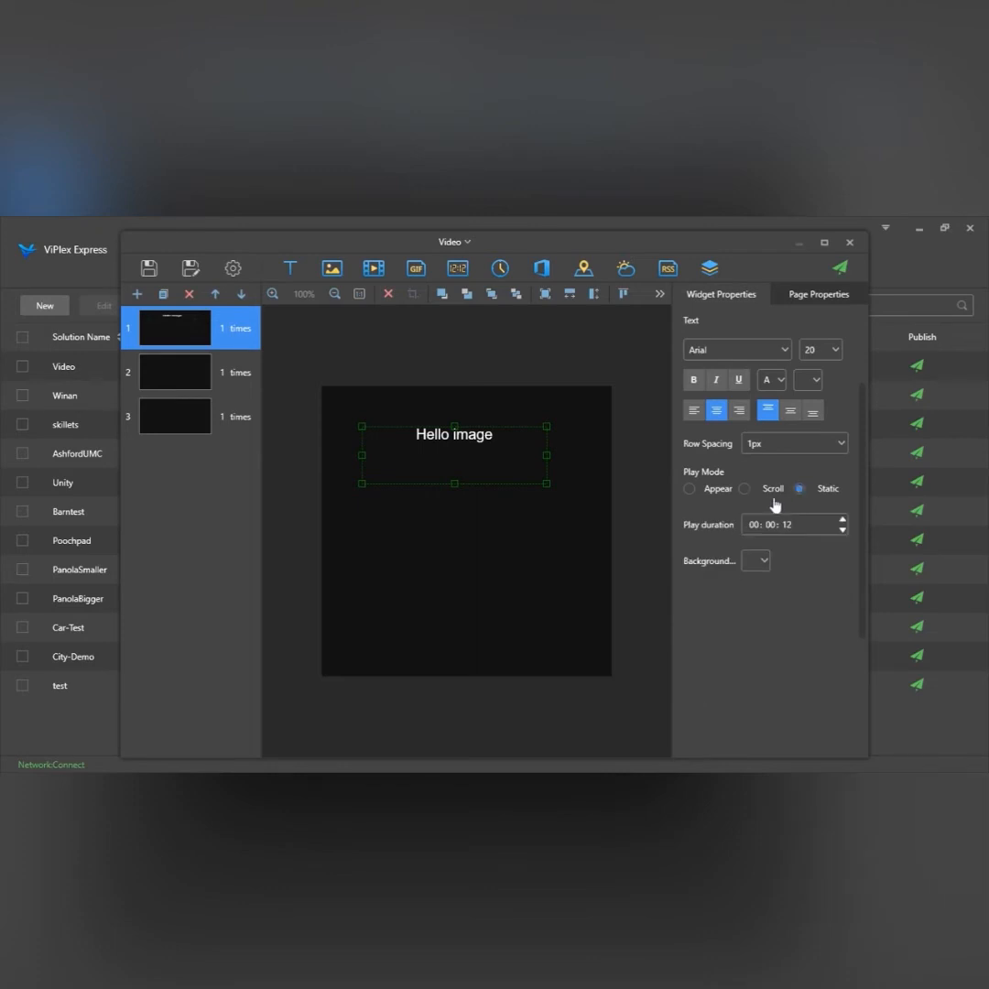
left_click(690, 489)
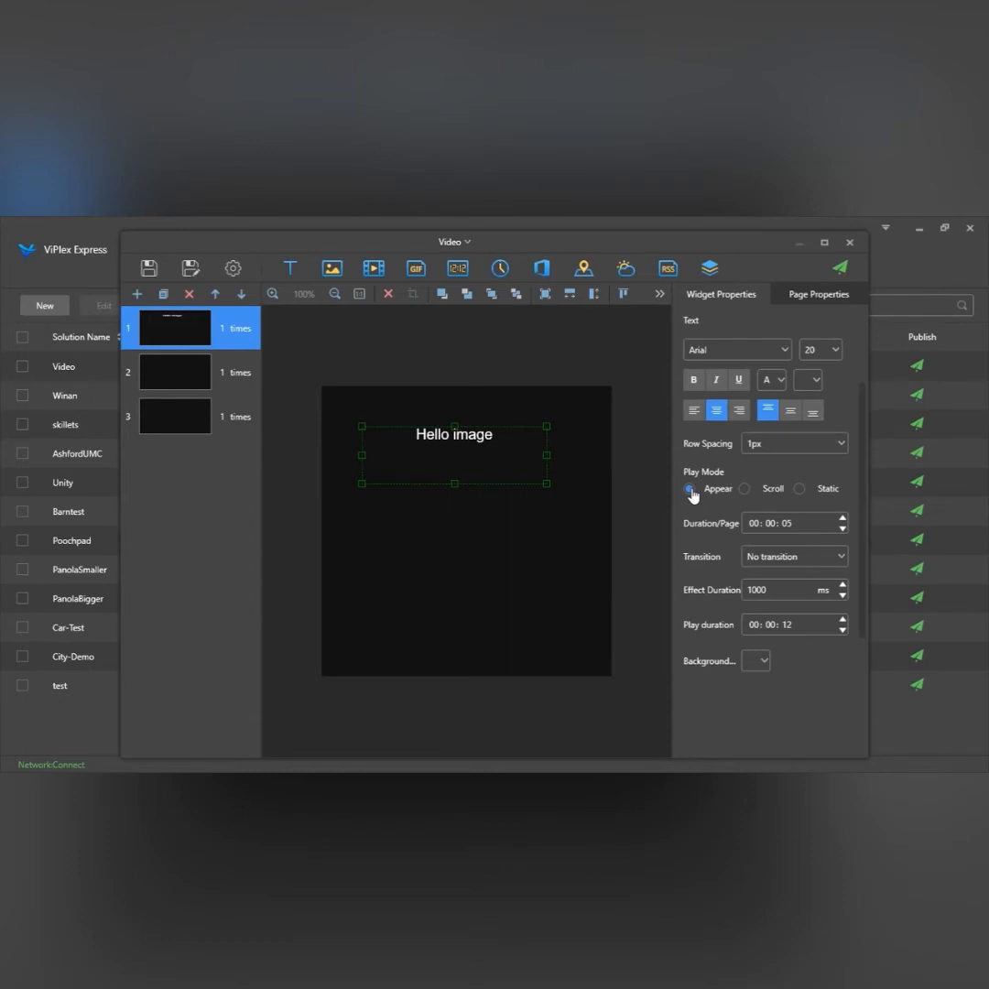
- Try a play count of 2 for page 1 and set it back to 1
left_click(789, 302)
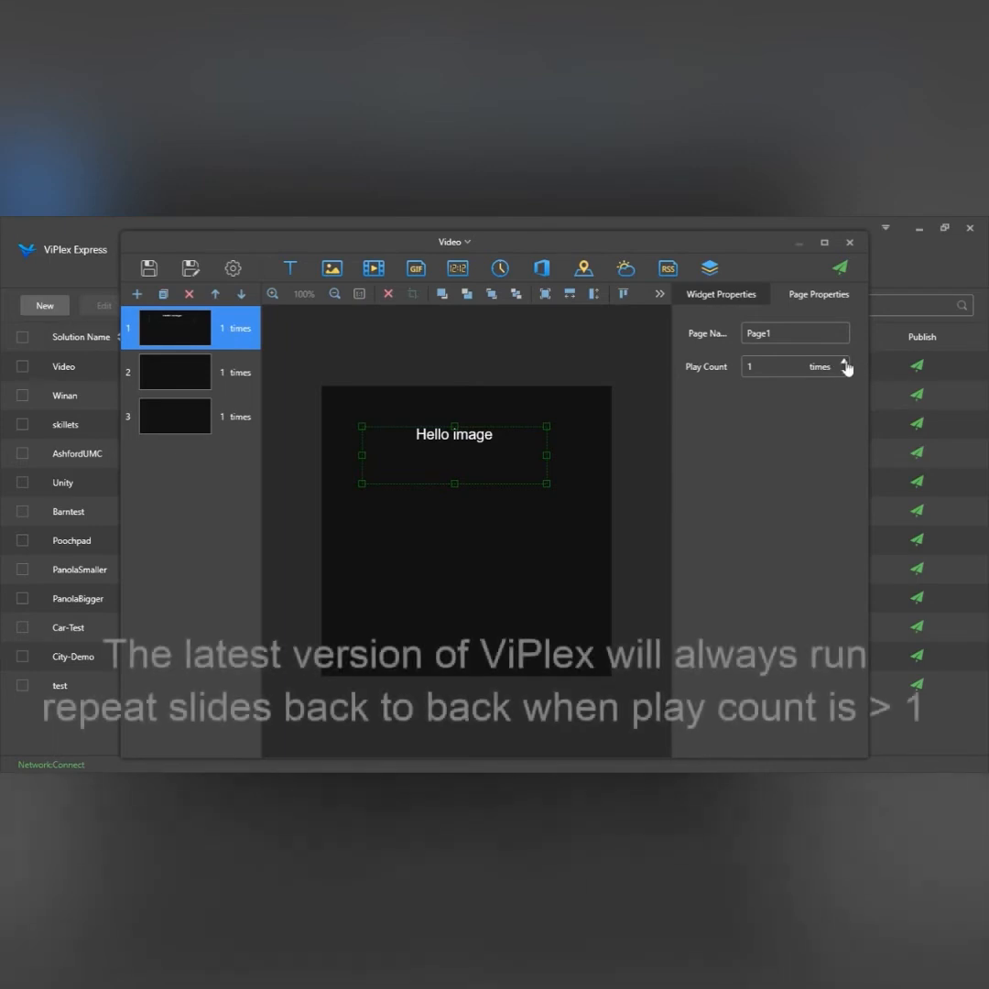
left_click(846, 364)
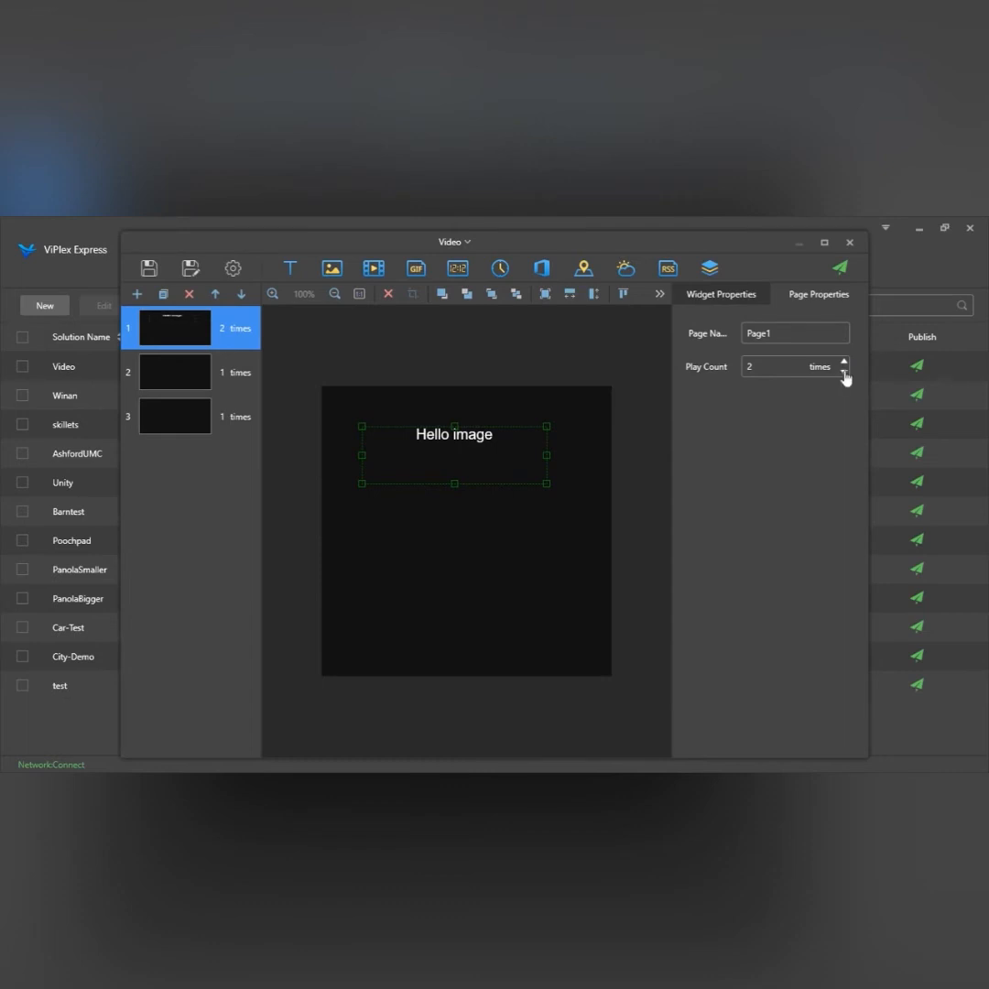
left_click(845, 372)
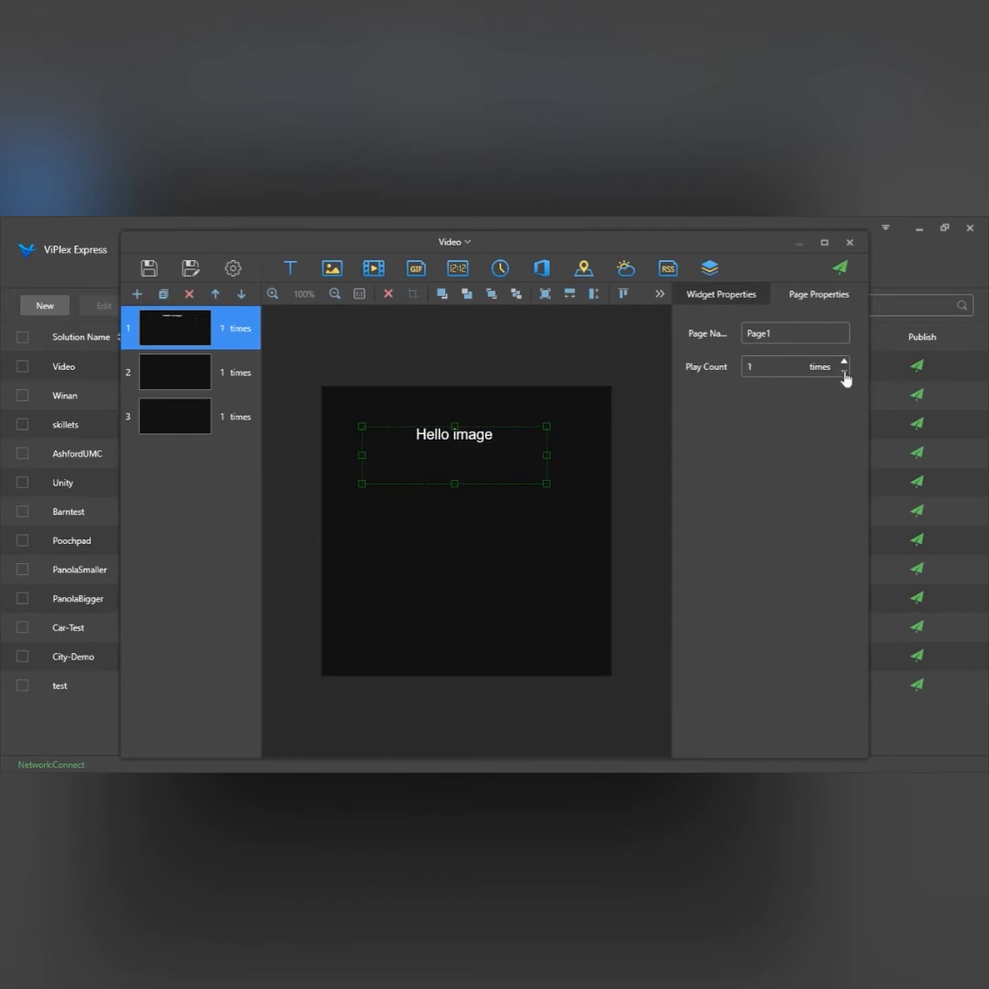
left_click(698, 297)
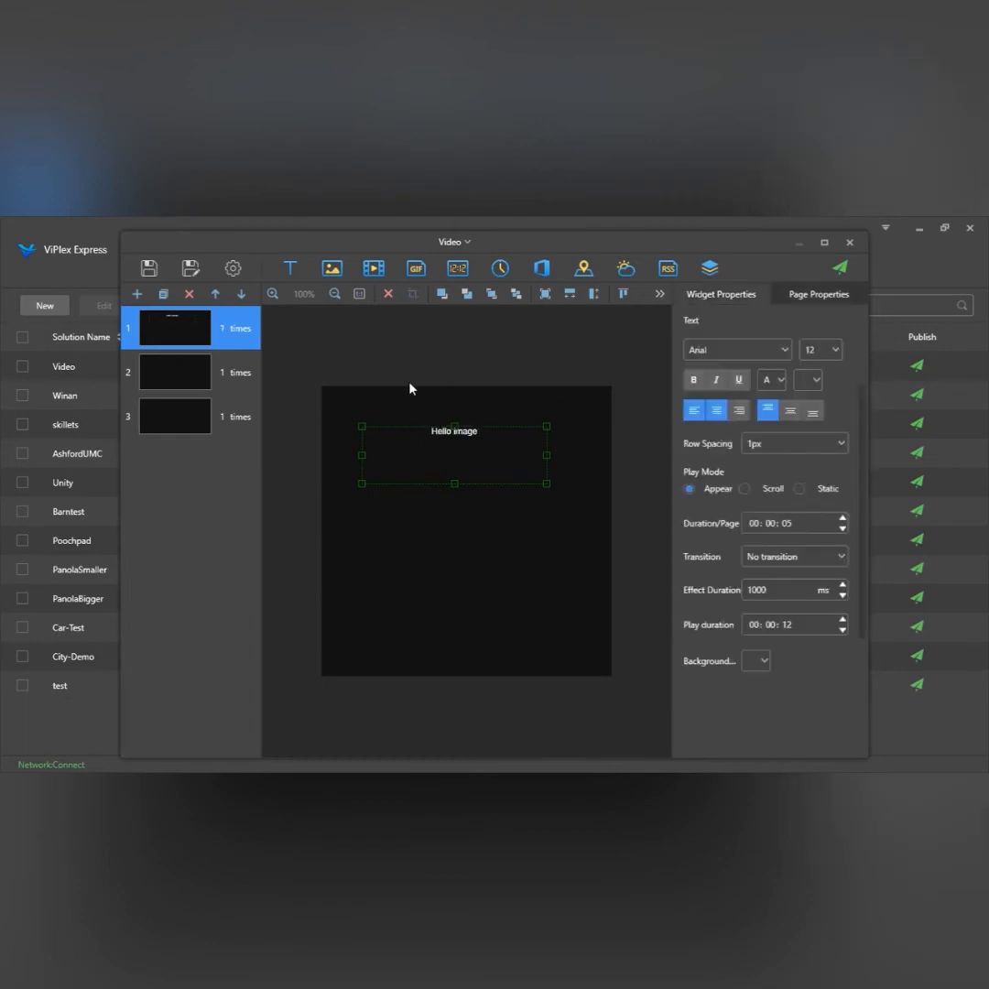
- Zoom the page canvas in to 120% and restore its original size
left_click(273, 294)
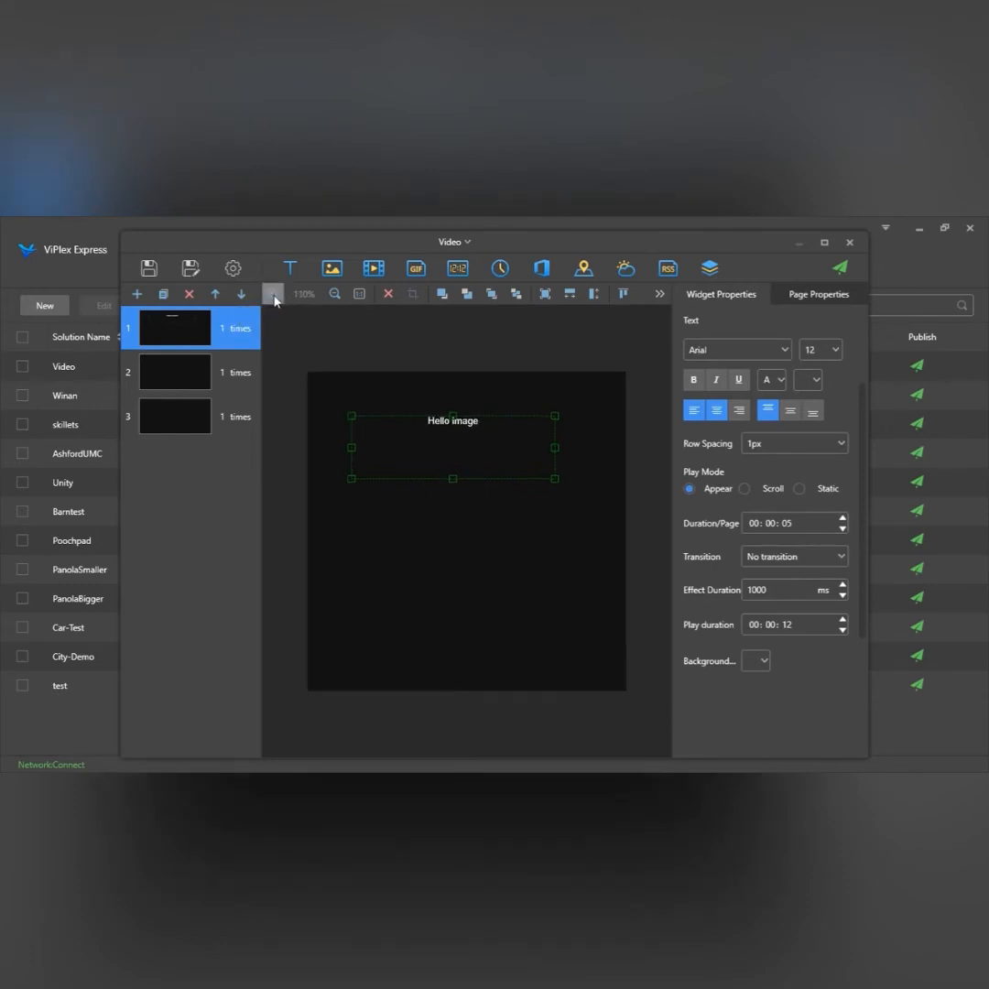
left_click(273, 294)
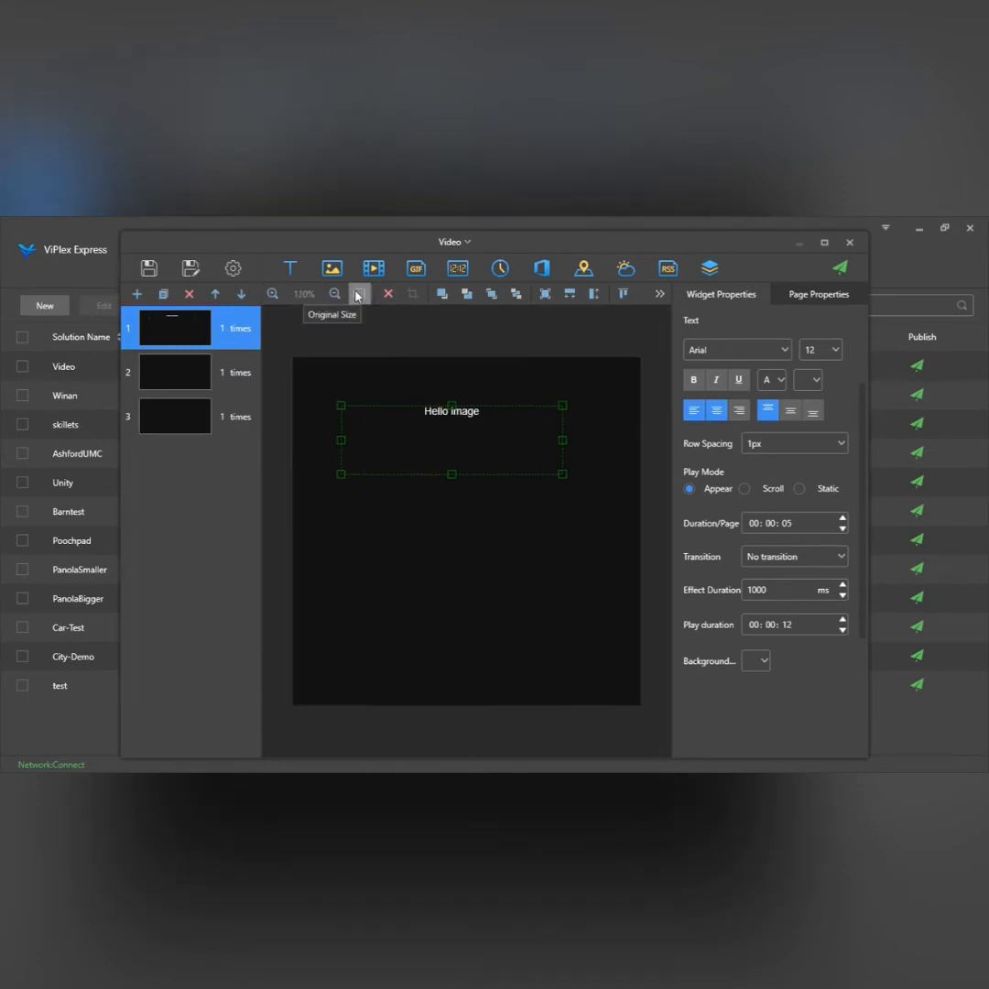
left_click(357, 295)
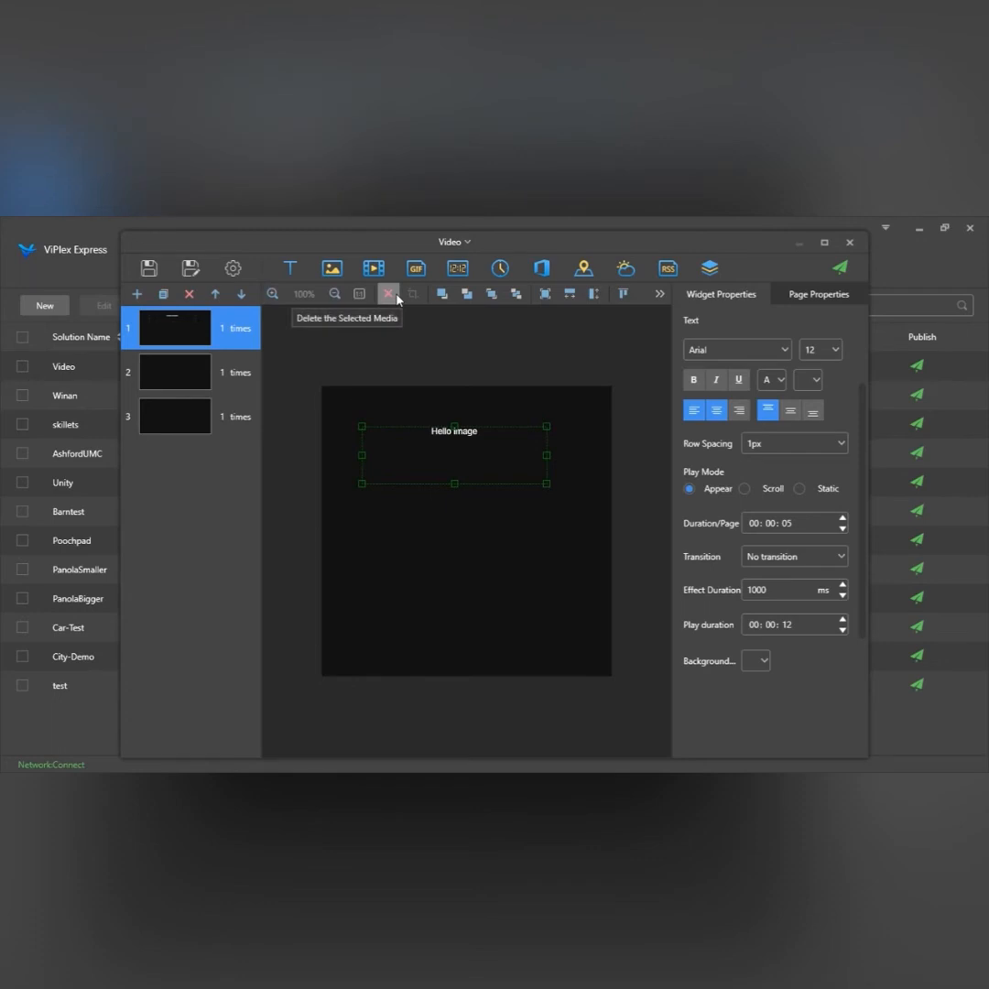
- Replace the "Hello image" text widget on page 1 with a new centre-aligned one reading "HELLO WOLRD"
left_click(396, 296)
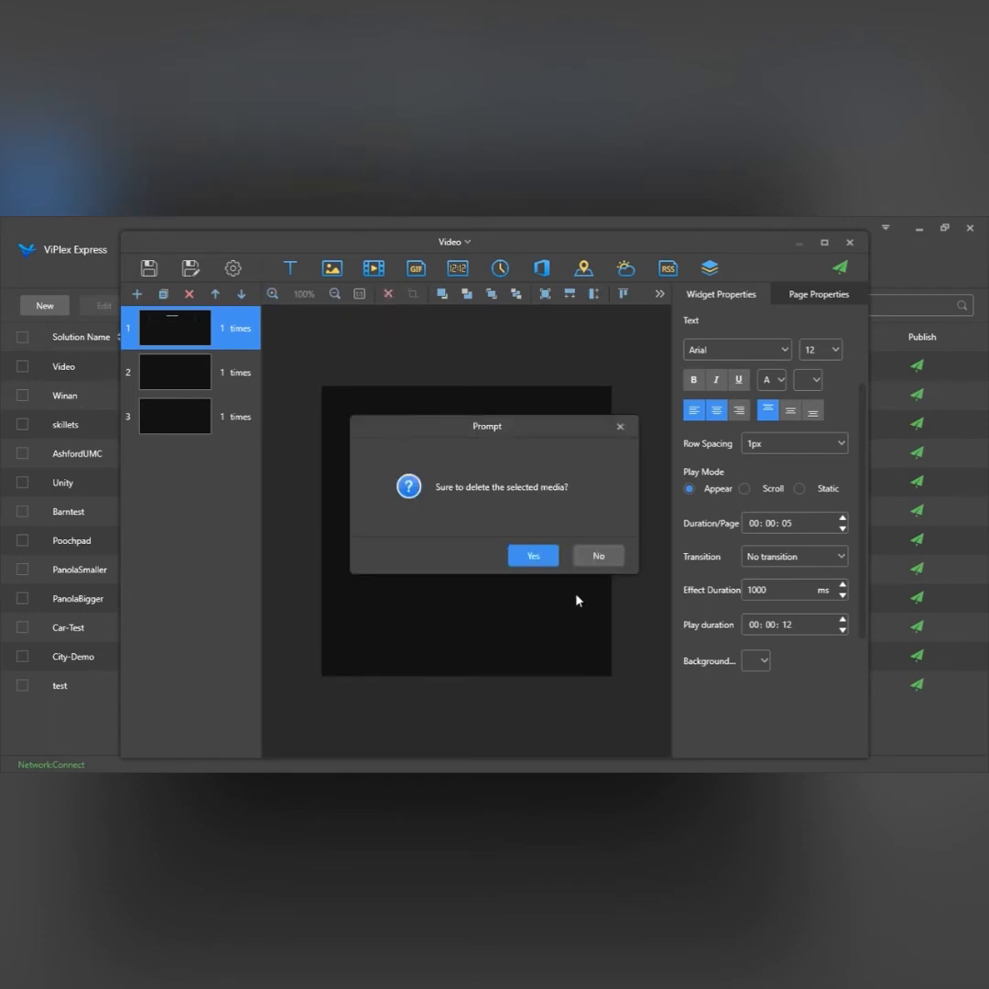
left_click(534, 555)
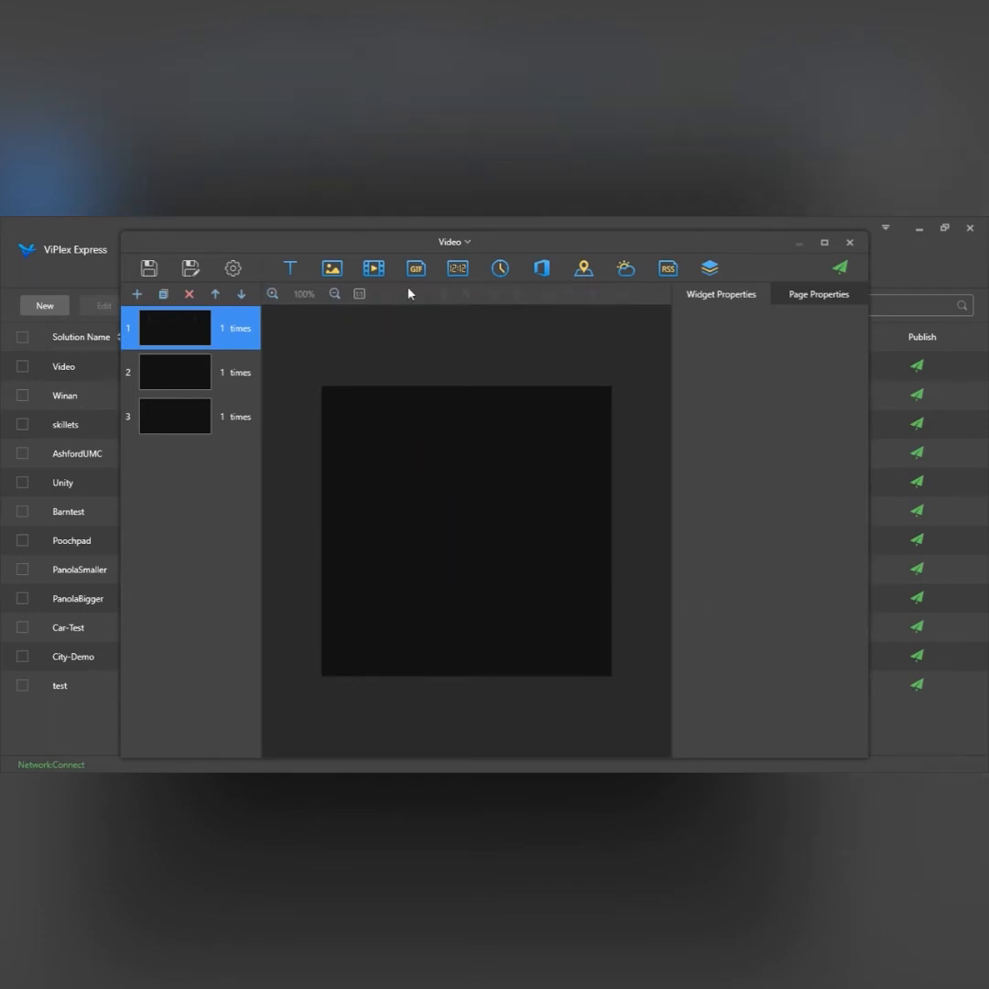
left_click(291, 267)
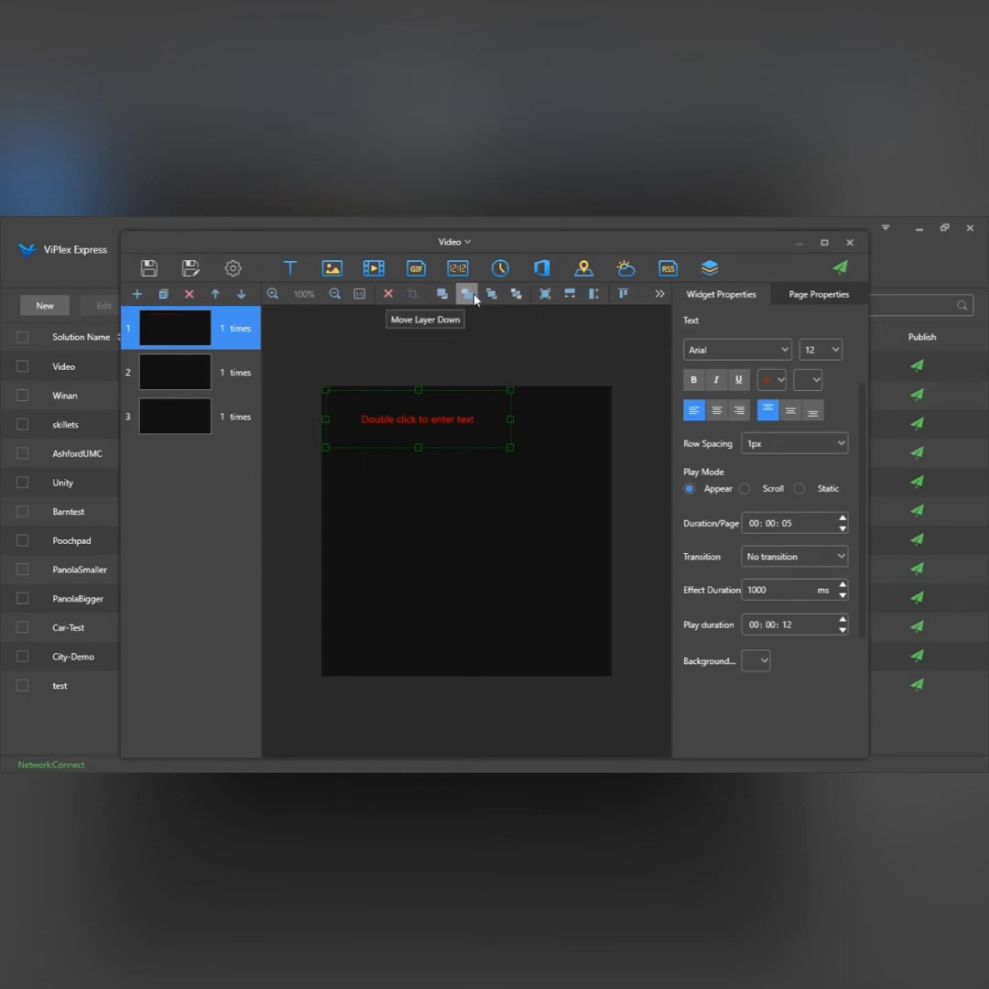
double_click(406, 427)
type("HELLO WORLD")
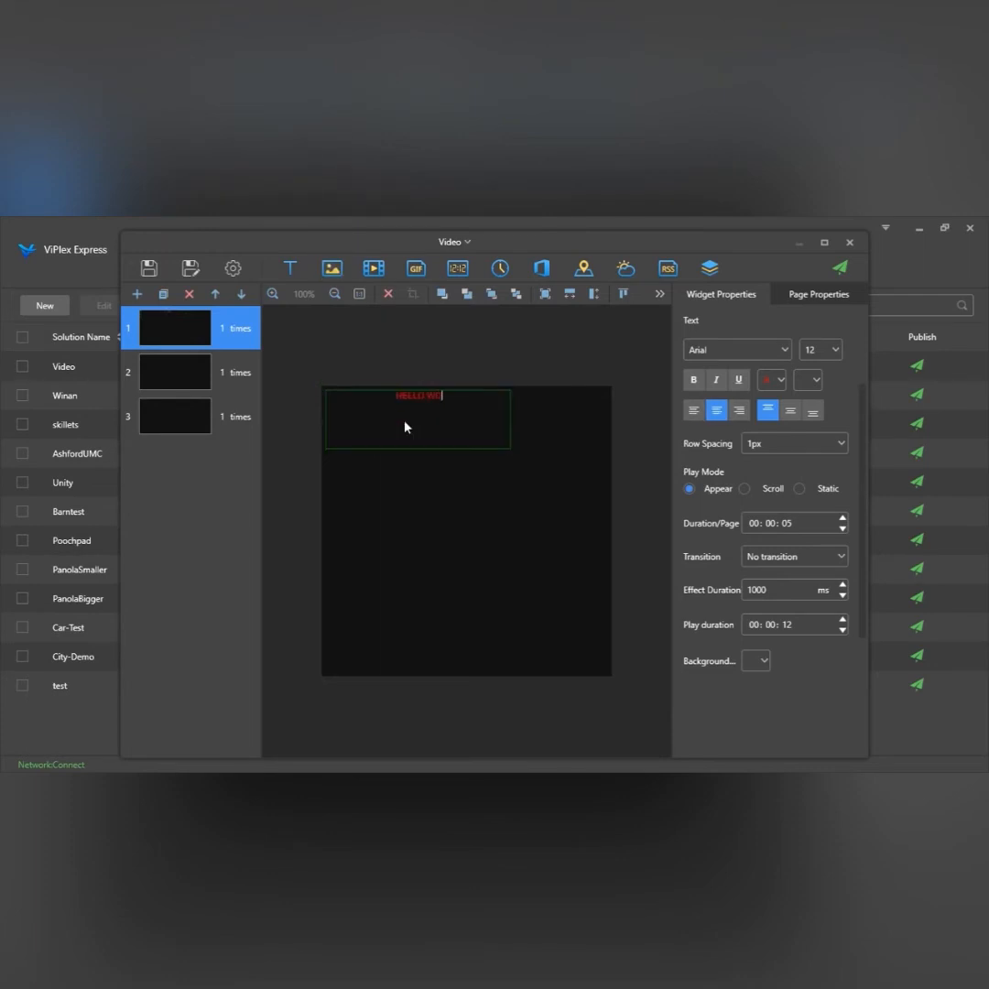
- Format the new text with the white font color #FFFFFF and font size 21
key("ctrl+a")
left_click(771, 379)
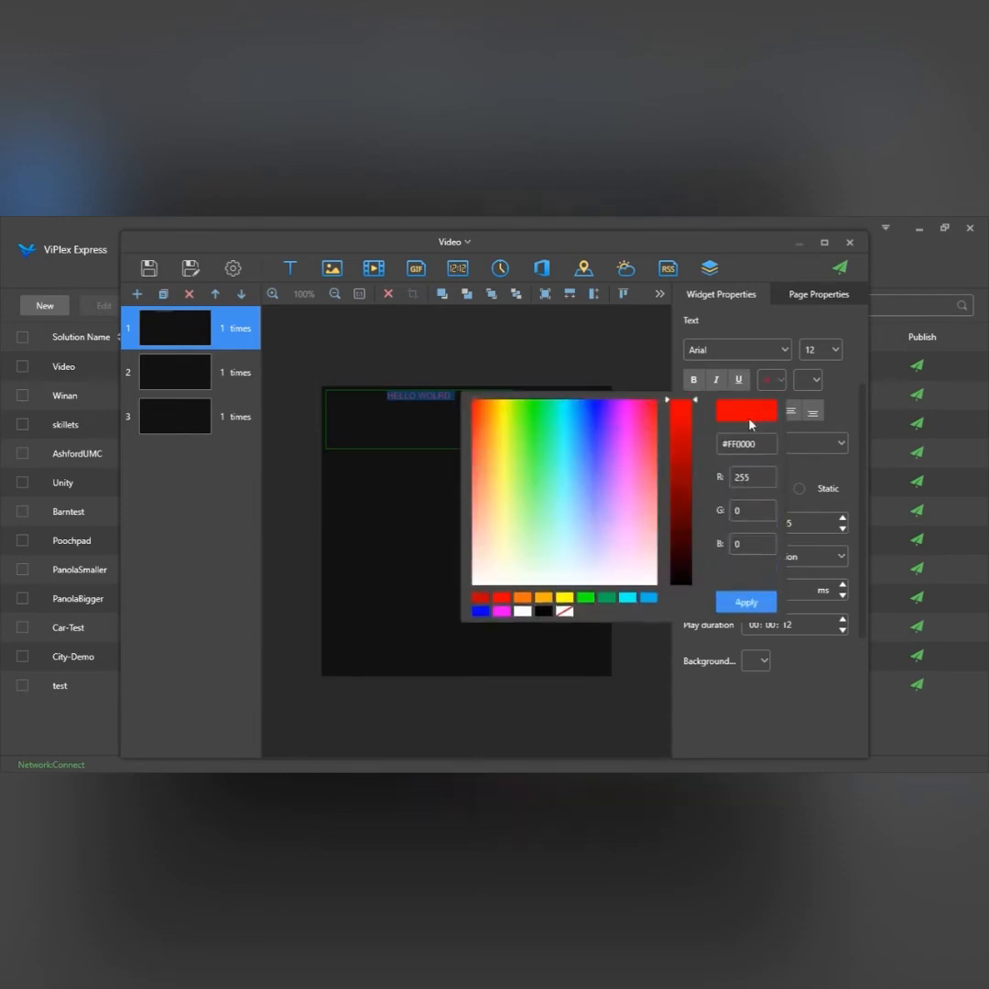
left_click(522, 611)
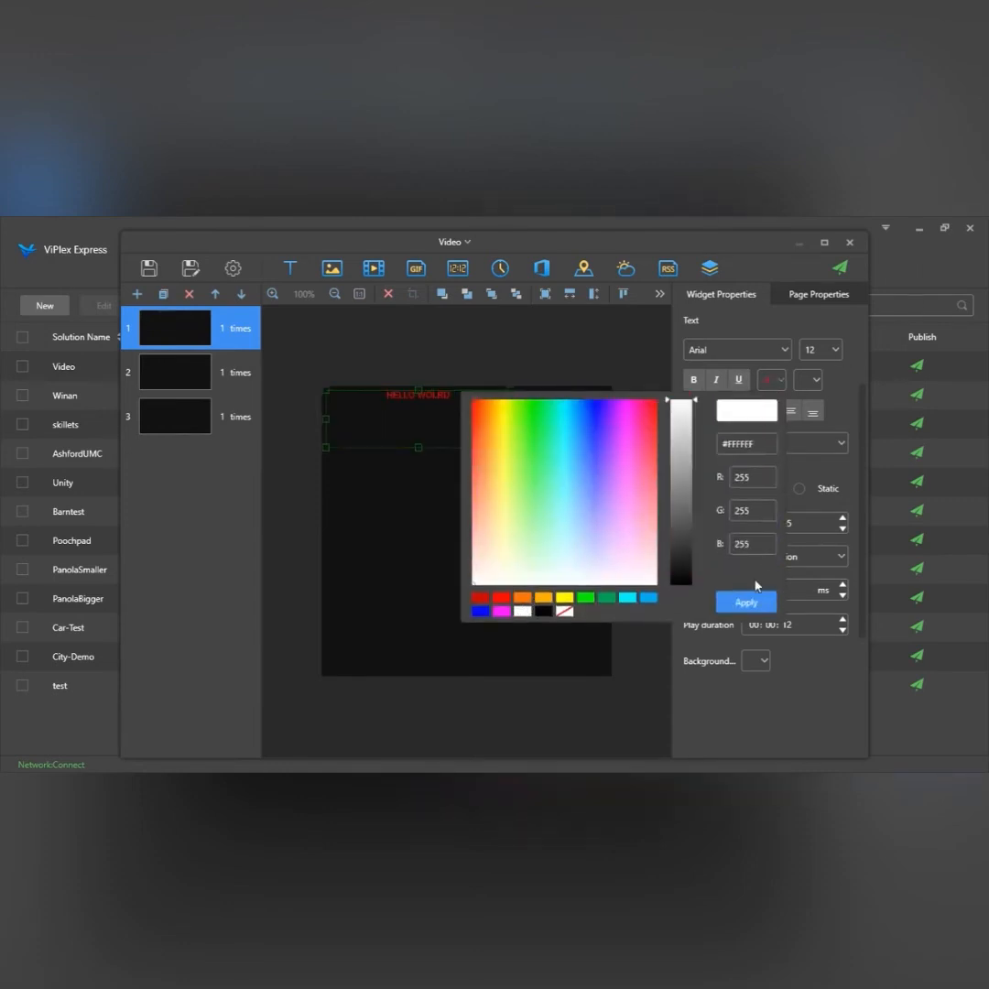
left_click(749, 601)
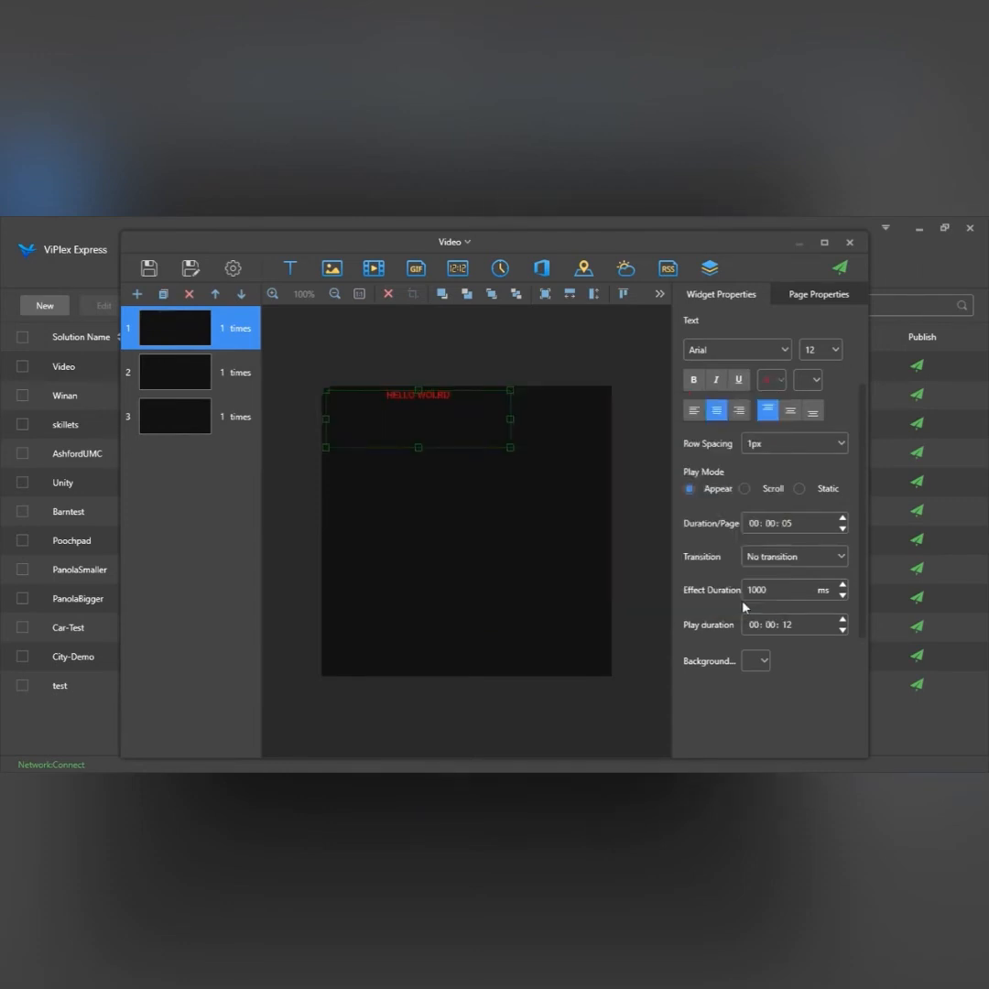
left_click(836, 352)
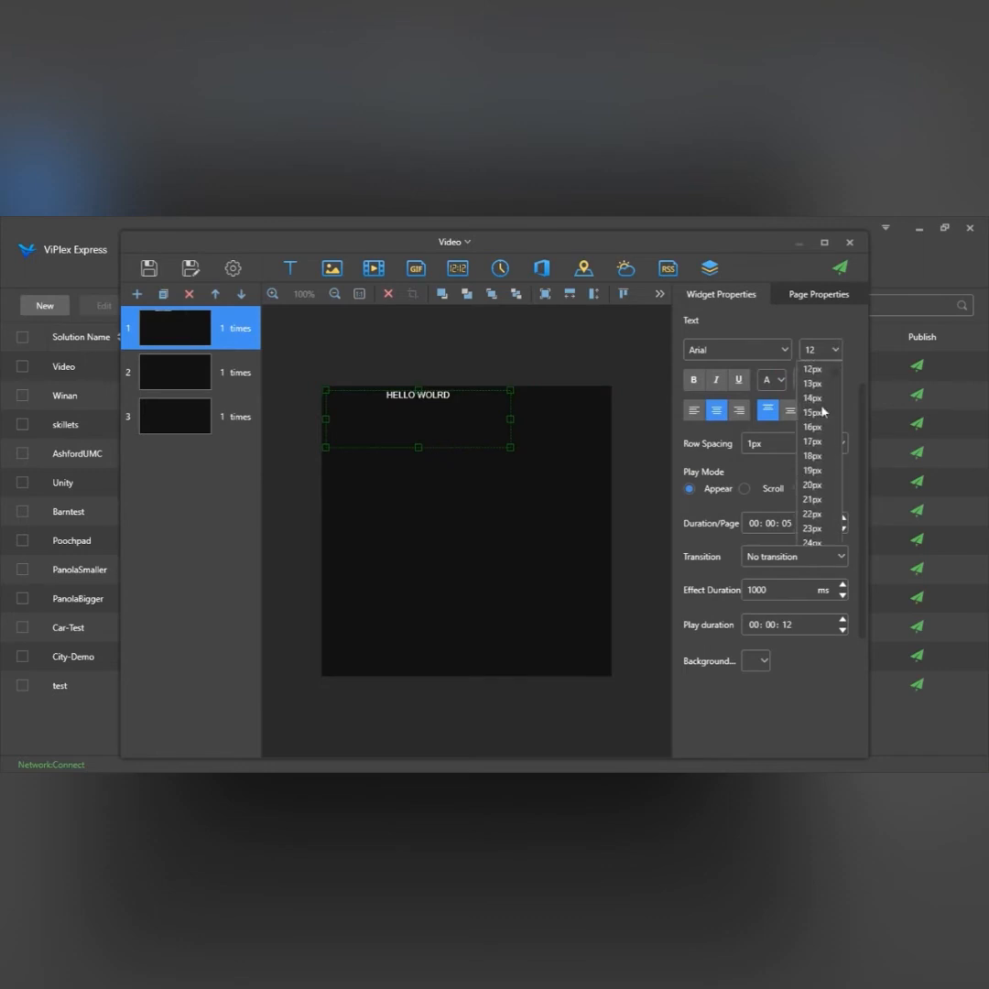
left_click(811, 456)
- Correct the misspelled text to "HELLO WORLD" in capitals, followed by a line break
double_click(452, 404)
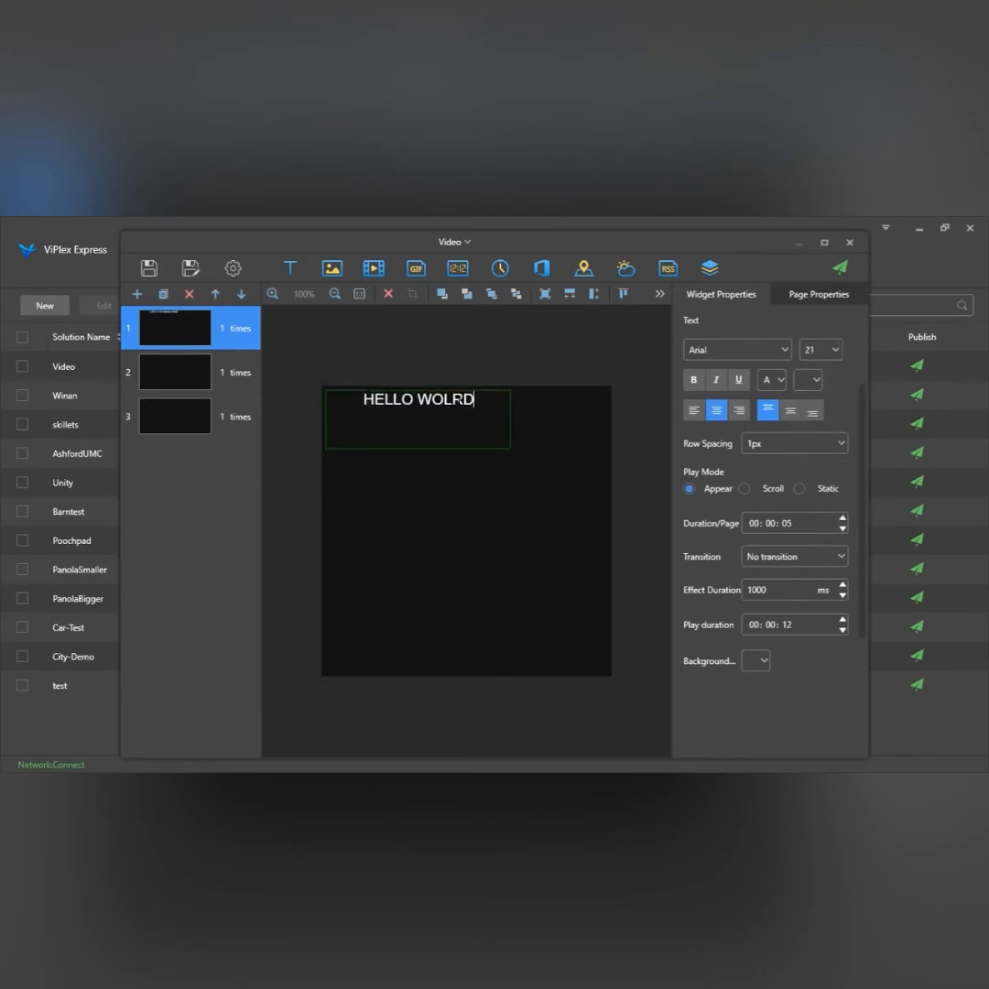
key("BackSpace")
key("BackSpace")
key("BackSpace")
type("rld")
key("Return")
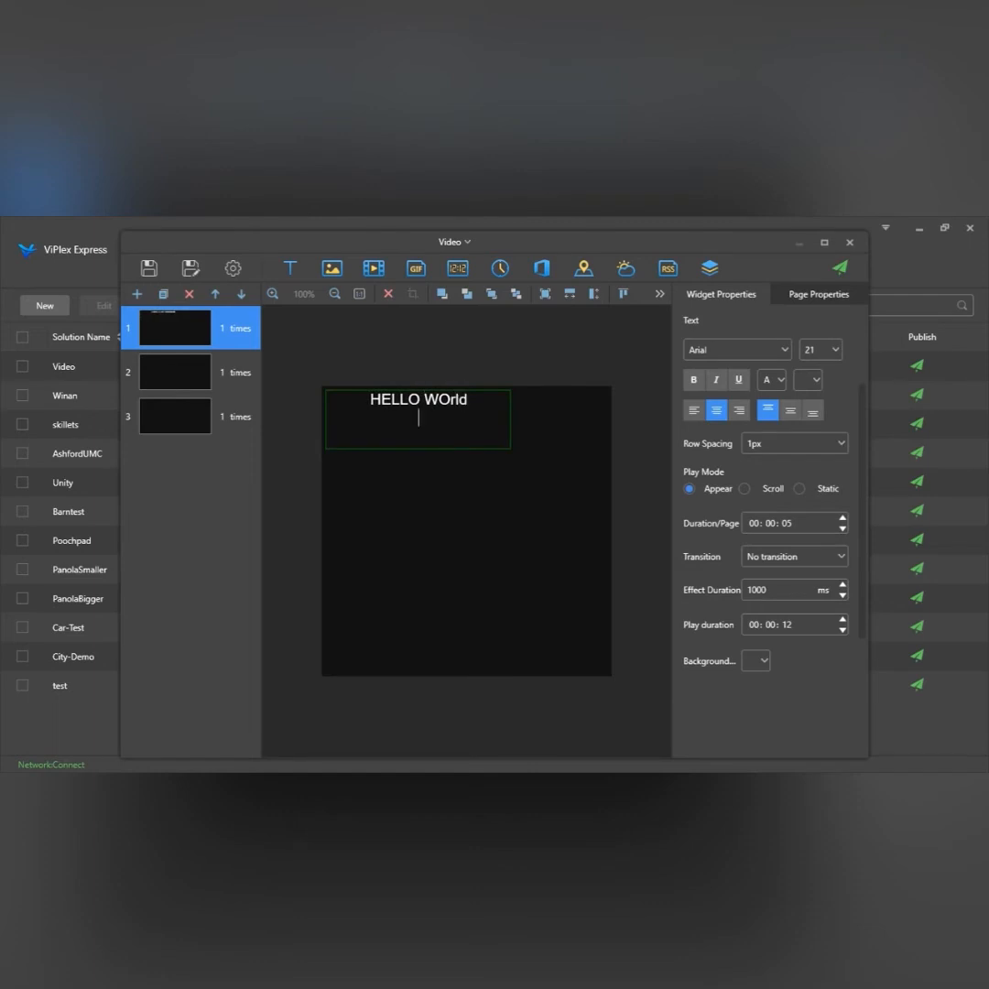
key("BackSpace")
key("BackSpace")
key("BackSpace")
type("RLD")
key("Return")
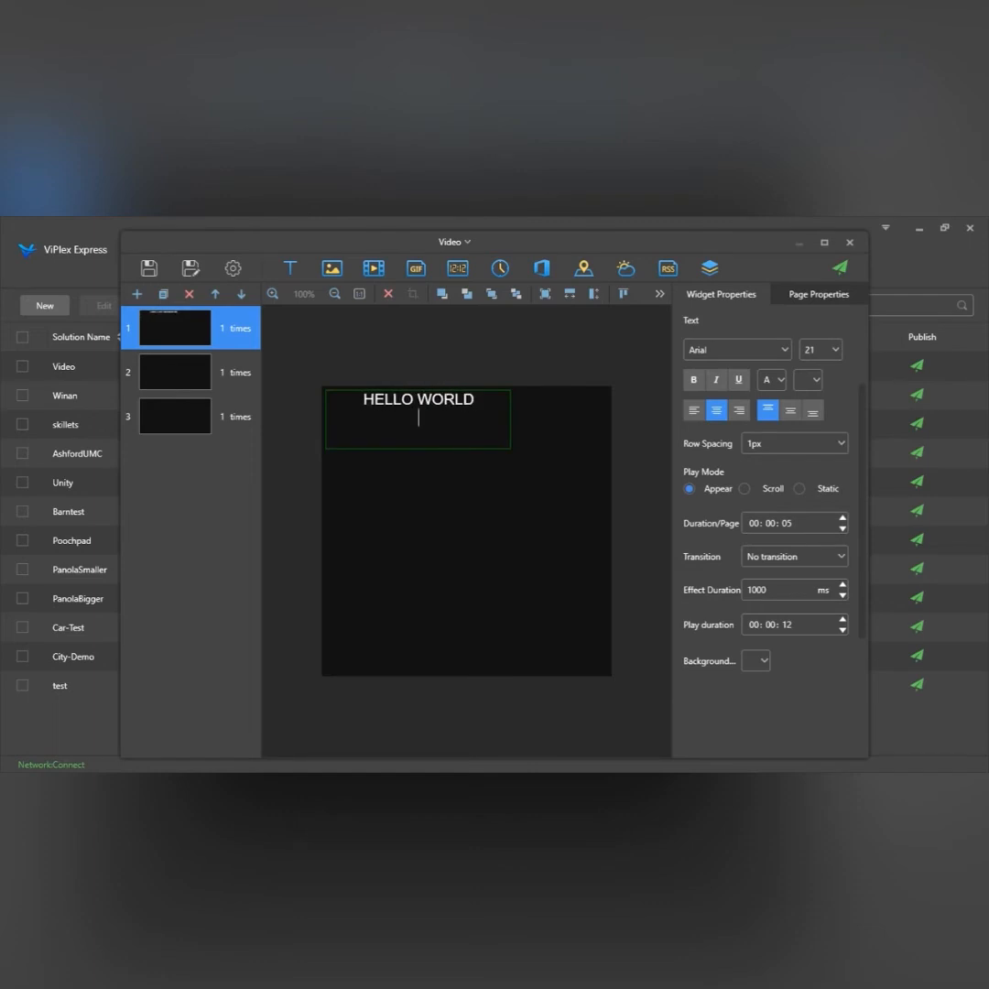
left_click(567, 380)
- Insert the image Apple Pie 300x600 1-2.jpg on page 1 and place it at about X 5, Y 22
left_click(332, 270)
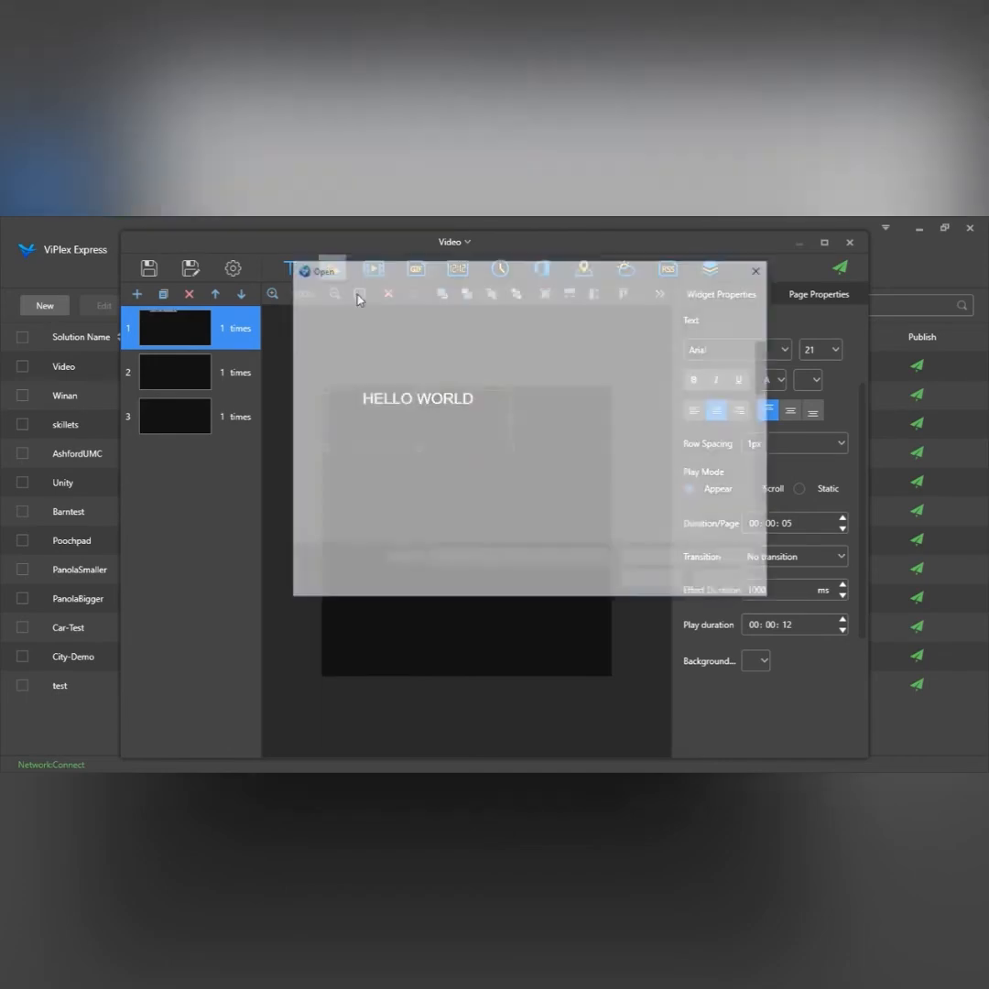
double_click(625, 453)
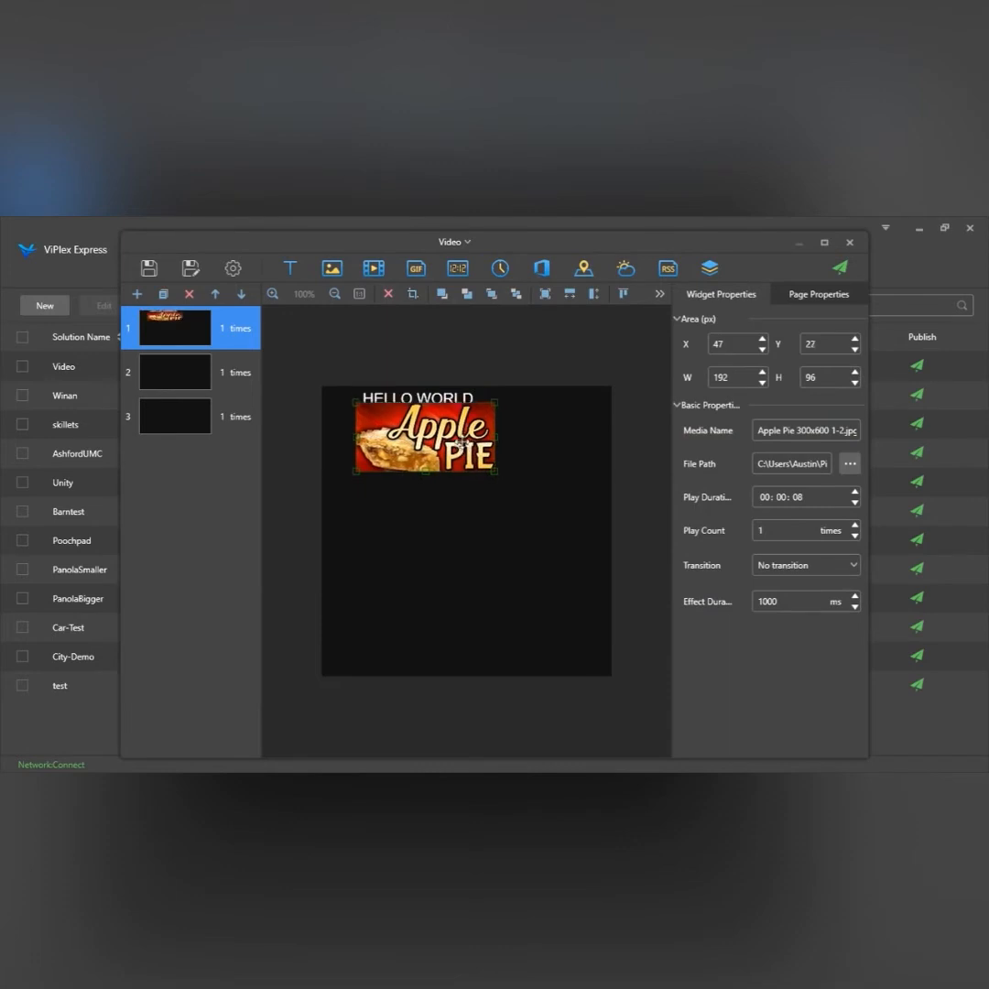
left_click_drag(463, 451, 431, 448)
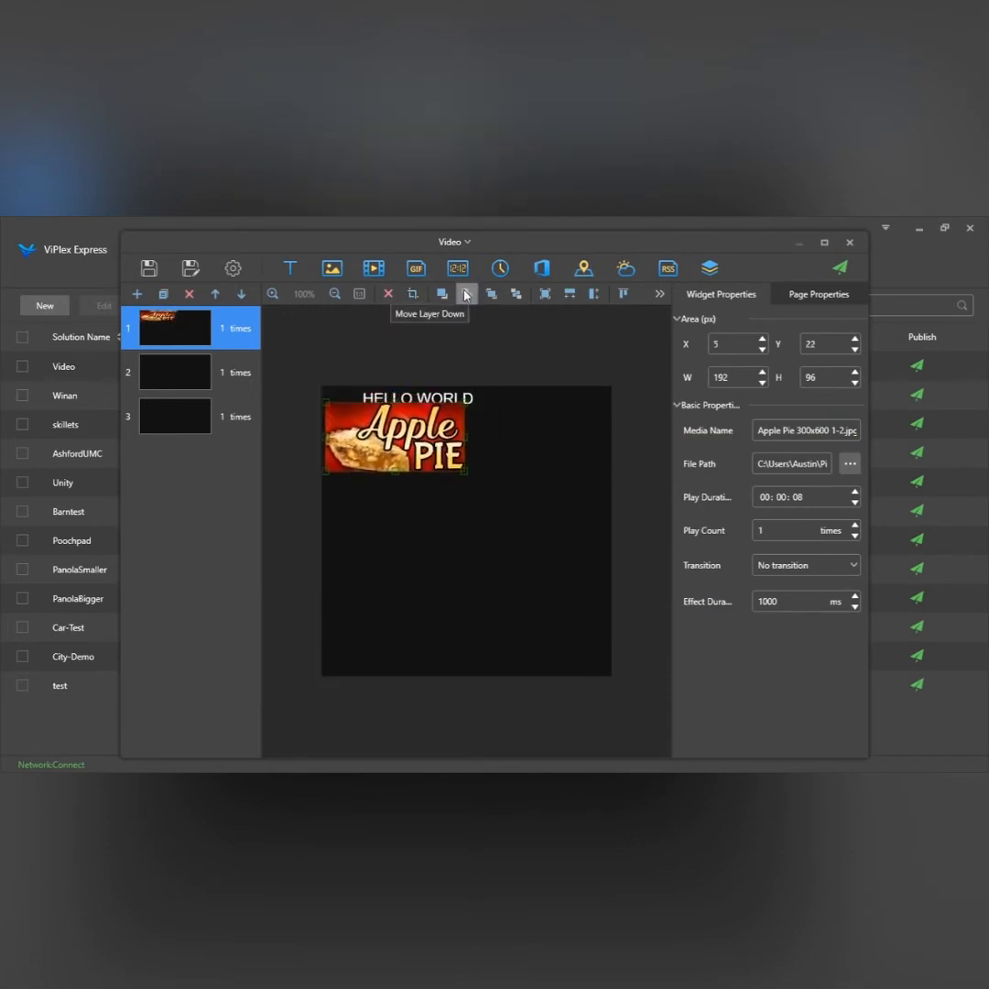
- Try moving the Apple Pie image one layer down behind the text and delete the image from page 1
left_click(466, 295)
left_click_drag(373, 407, 426, 381)
key("Delete")
key("Return")
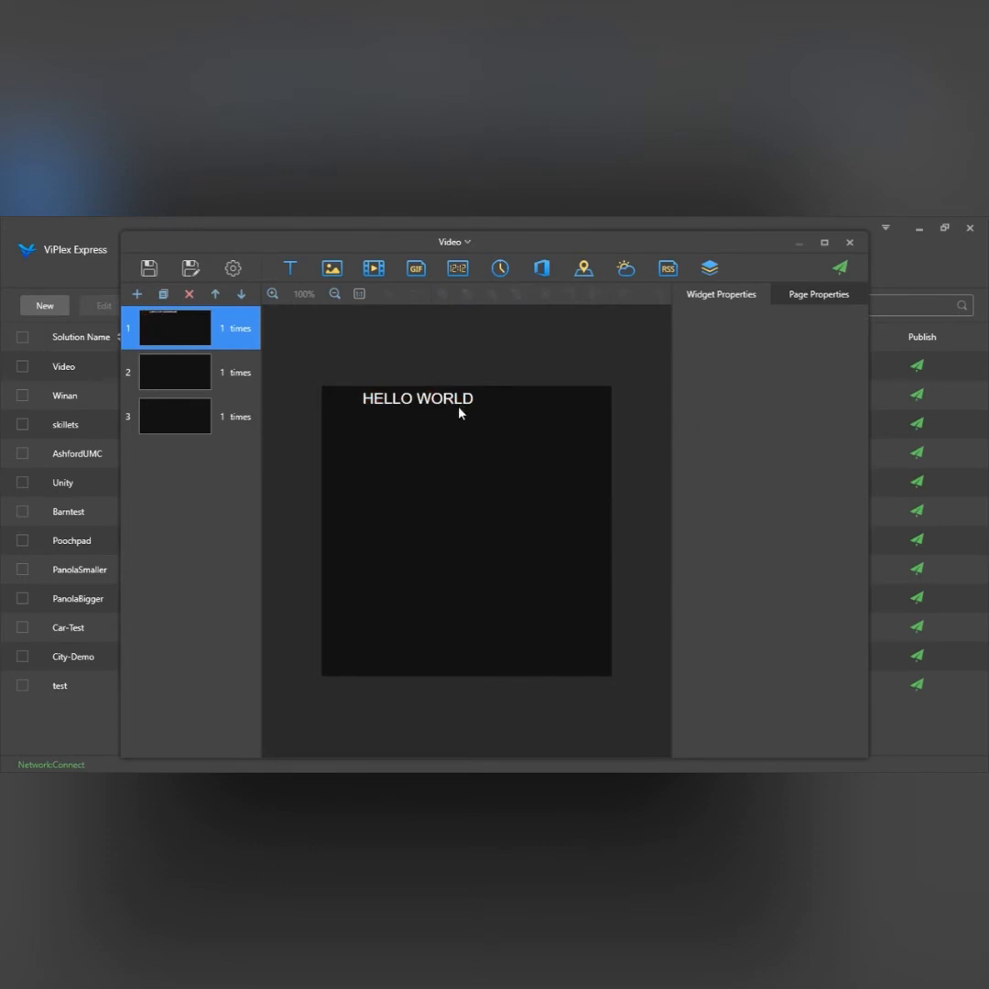
- Stretch the "HELLO WORLD" text widget to the full width and height of the page and show the additional alignment tools
left_click(458, 406)
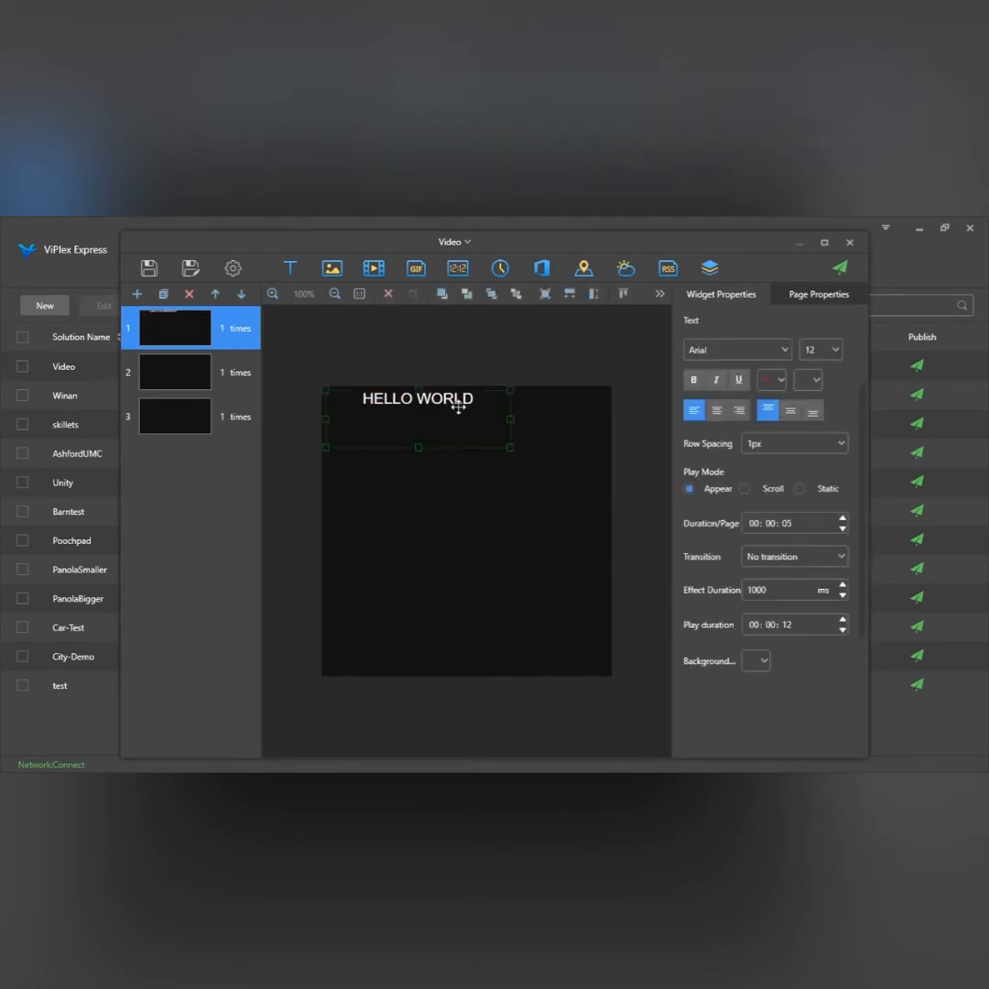
left_click(568, 295)
left_click(595, 295)
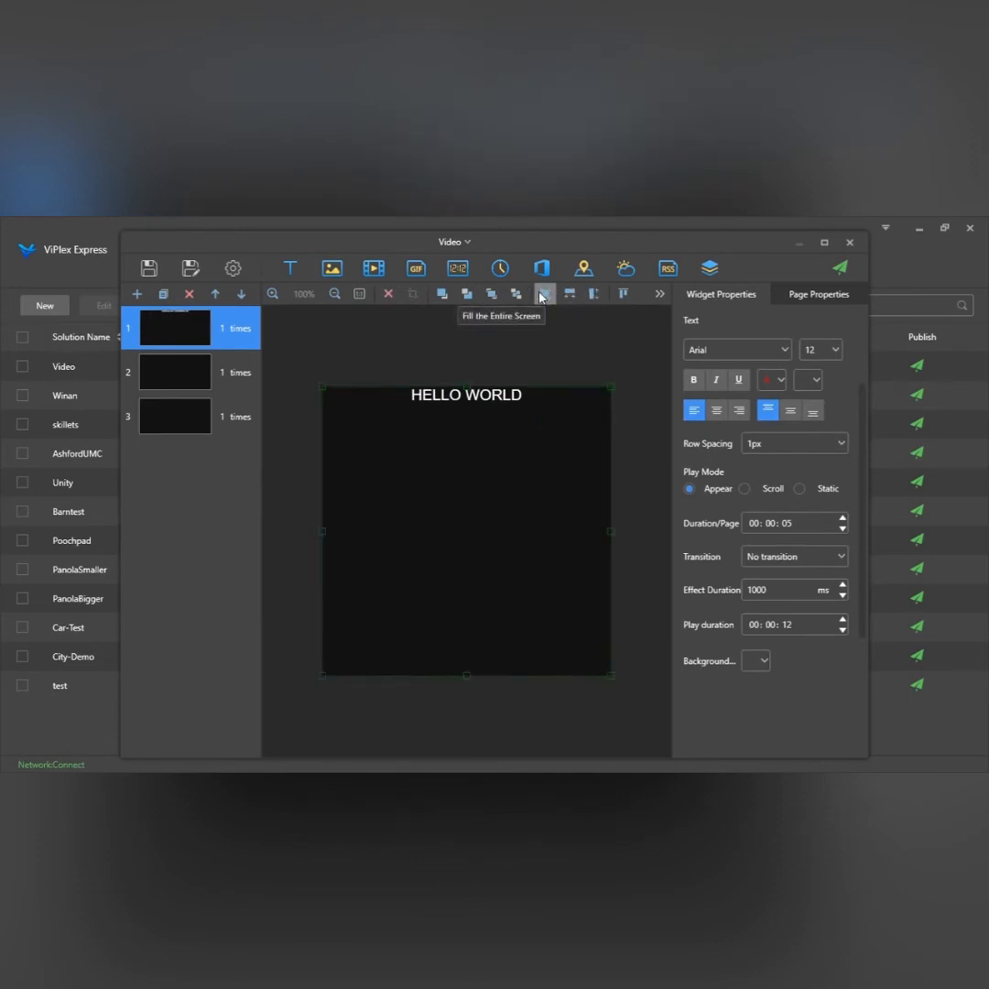
left_click(659, 294)
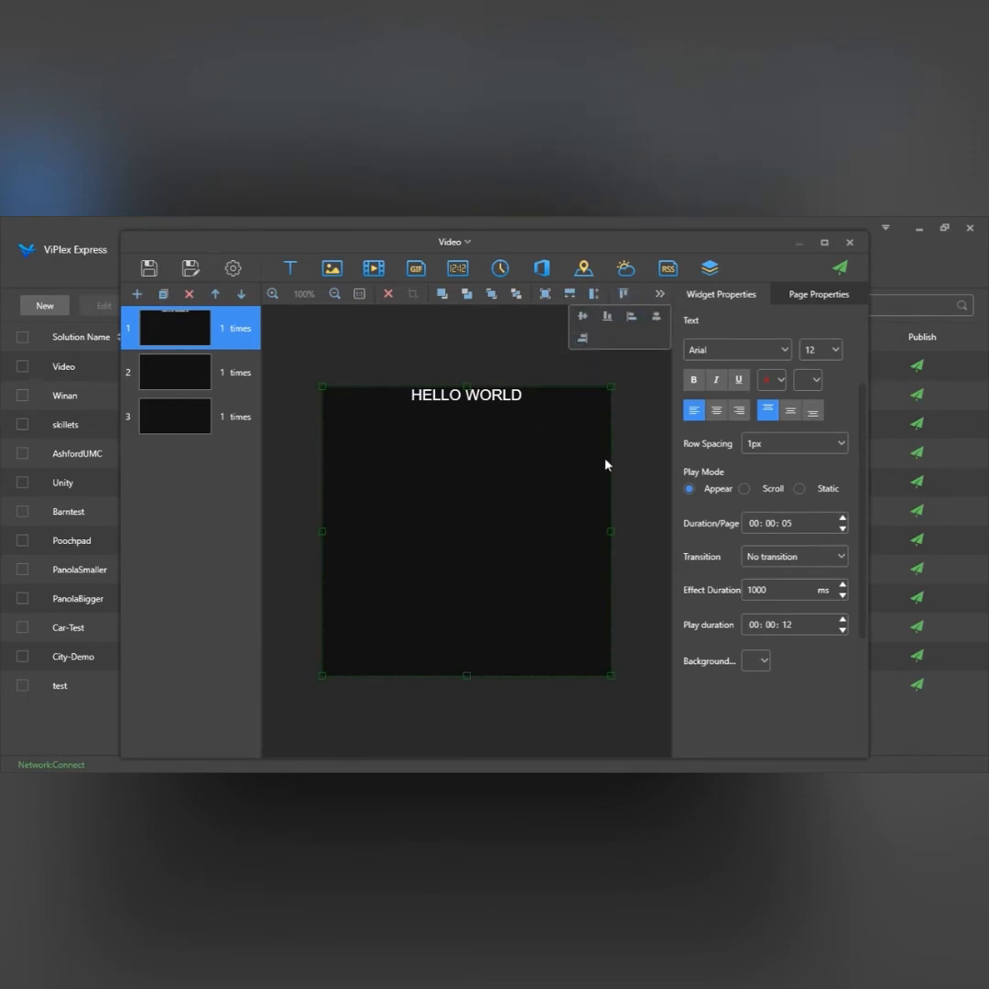
- Shrink the "HELLO WORLD" text widget from its upper edge and lower corner to about half the page's width and height
double_click(467, 412)
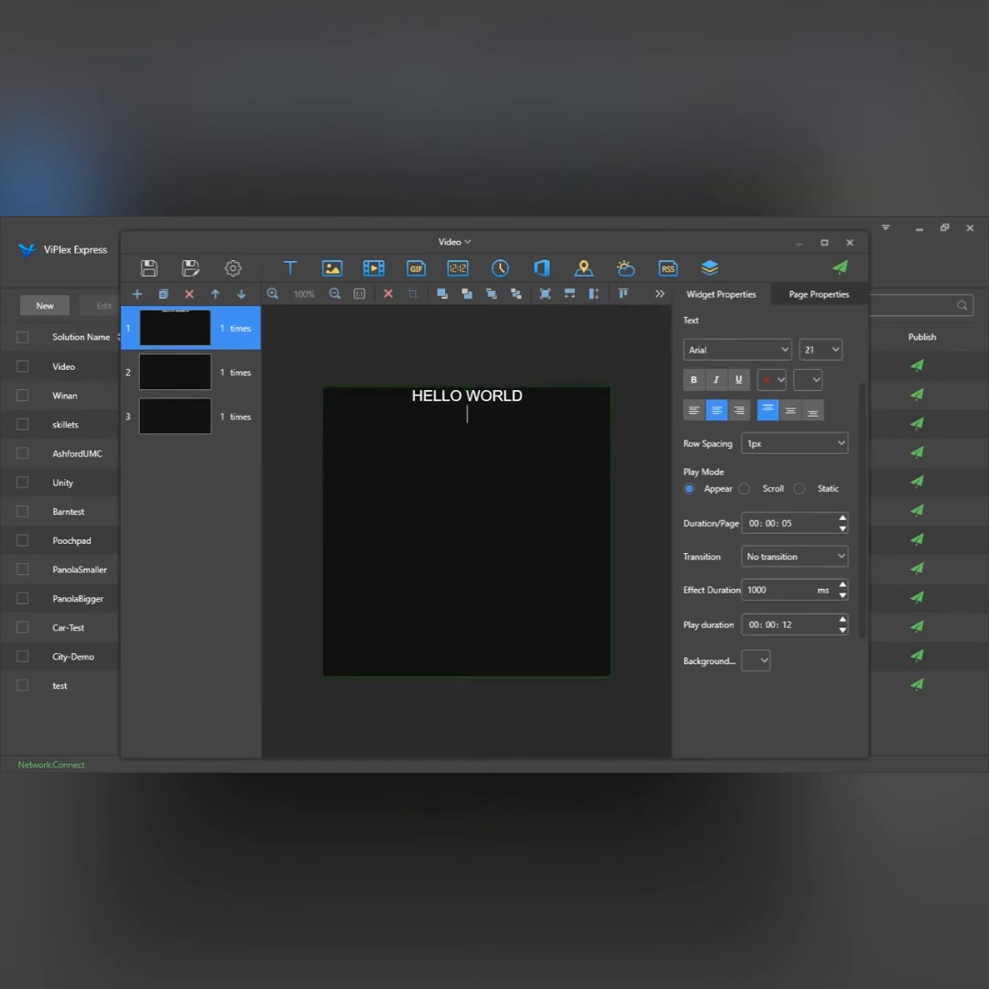
left_click(455, 343)
left_click_drag(467, 383, 473, 464)
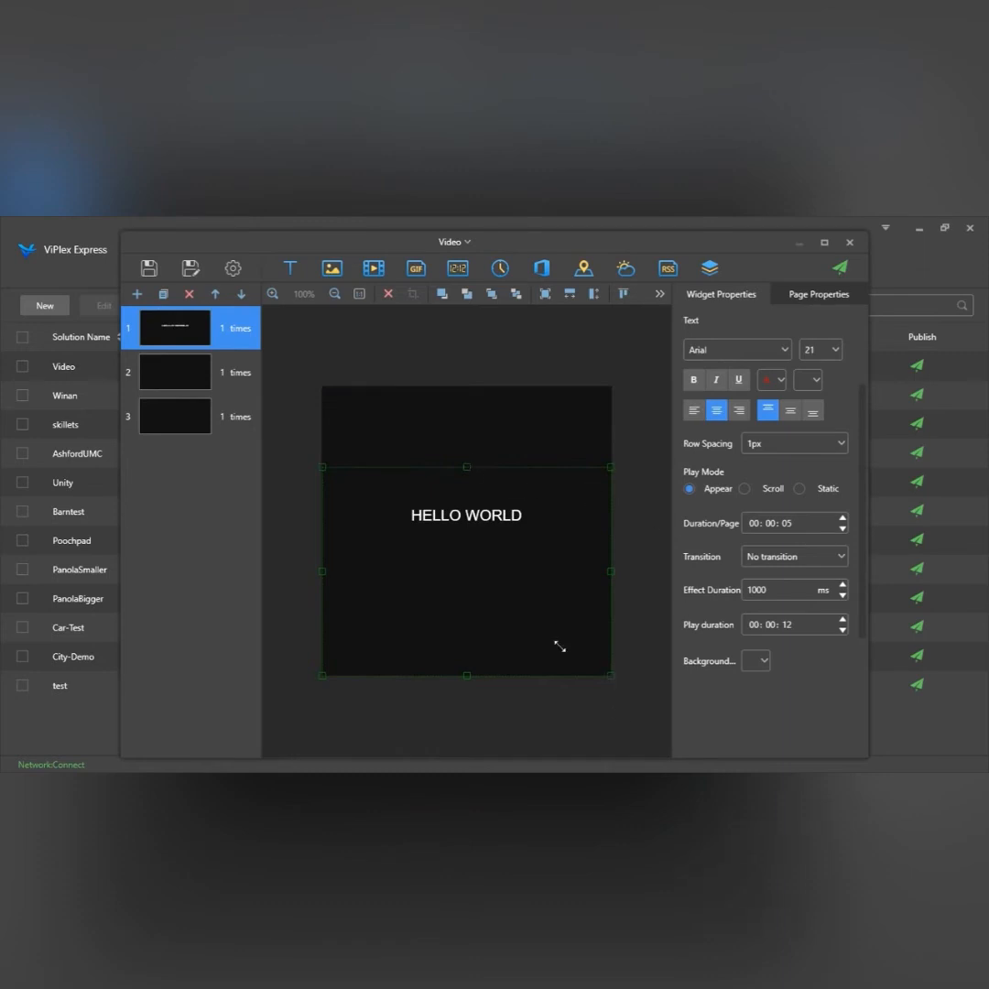
left_click_drag(560, 647, 479, 615)
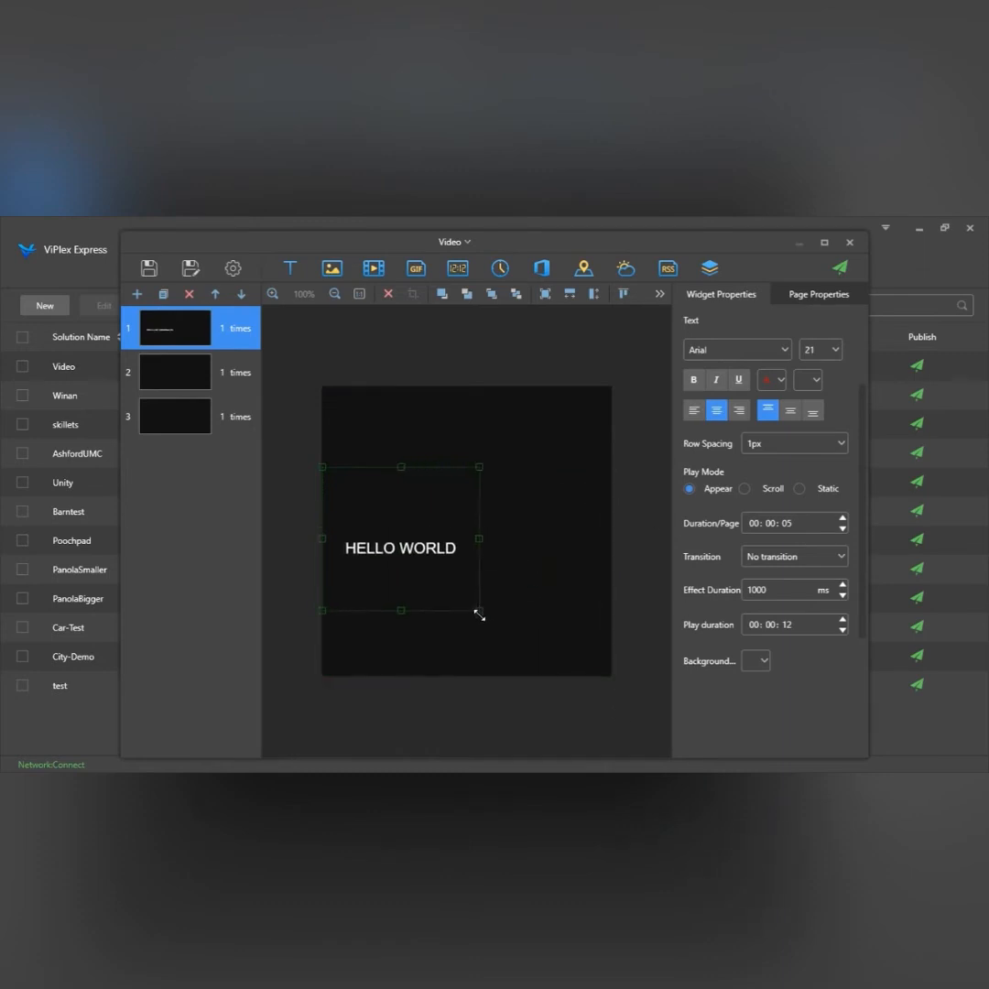
- Align the "HELLO WORLD" text widget to the page's top, right and bottom edges in turn, and stretch it to the full page width
left_click(624, 294)
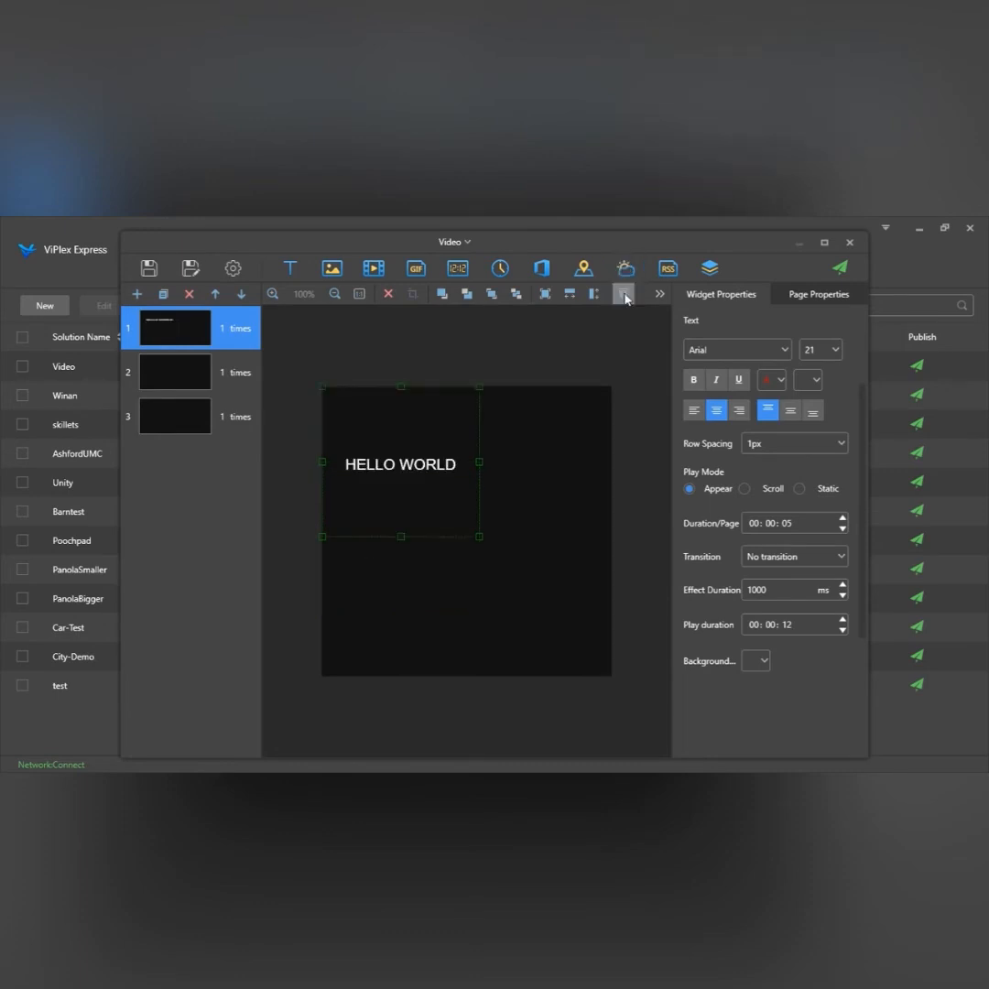
left_click(627, 296)
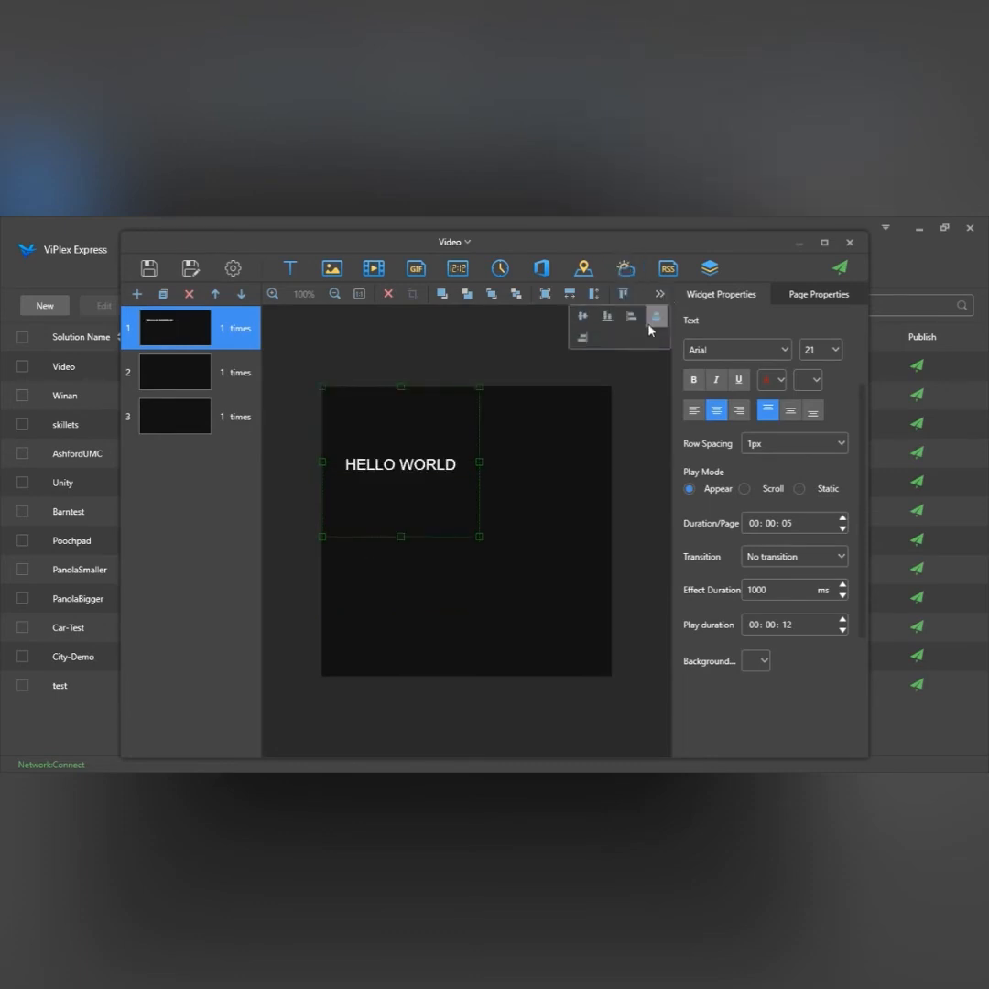
left_click(583, 336)
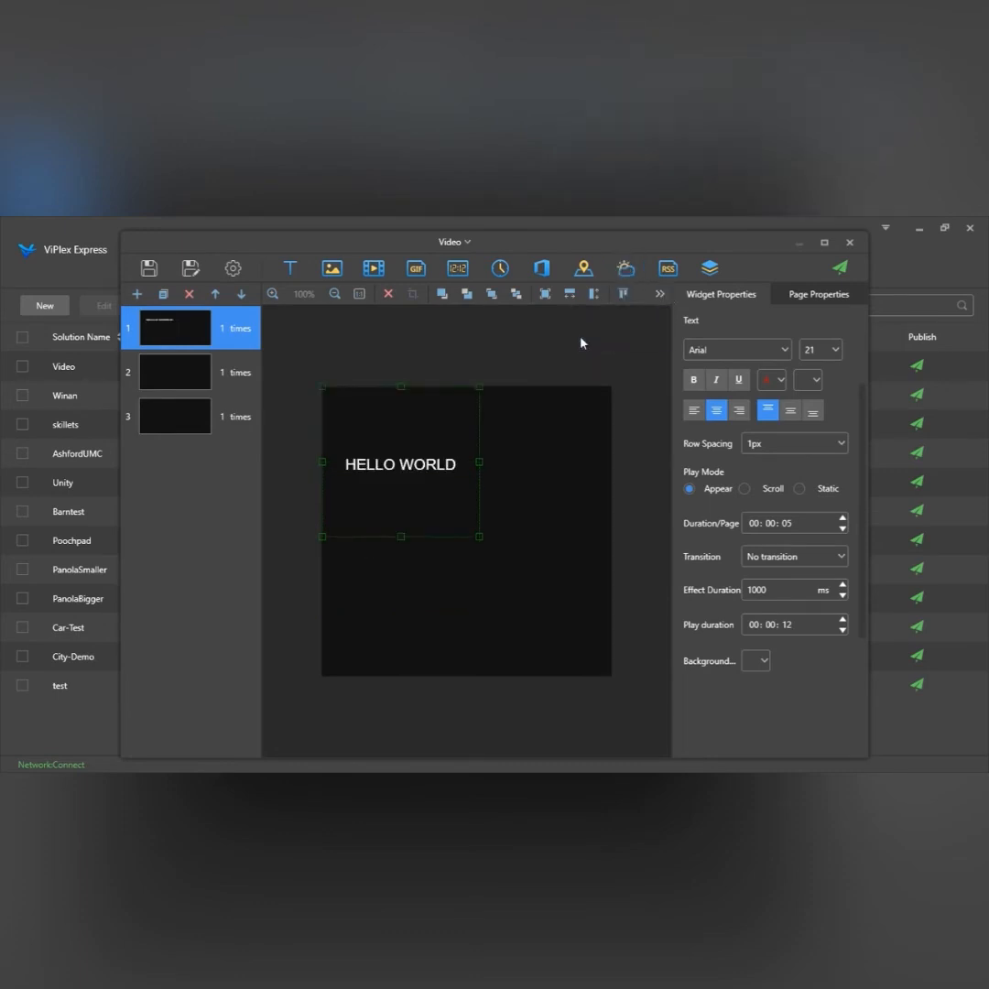
left_click(660, 294)
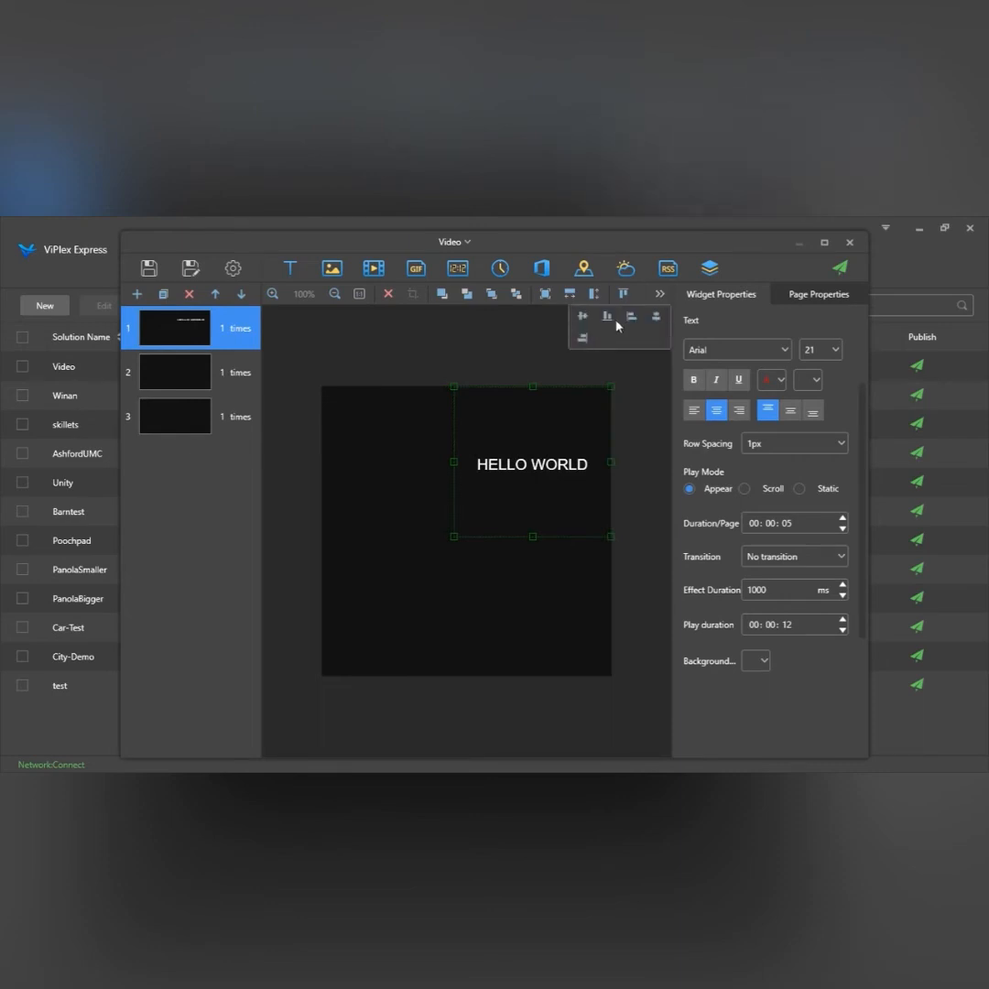
left_click(610, 325)
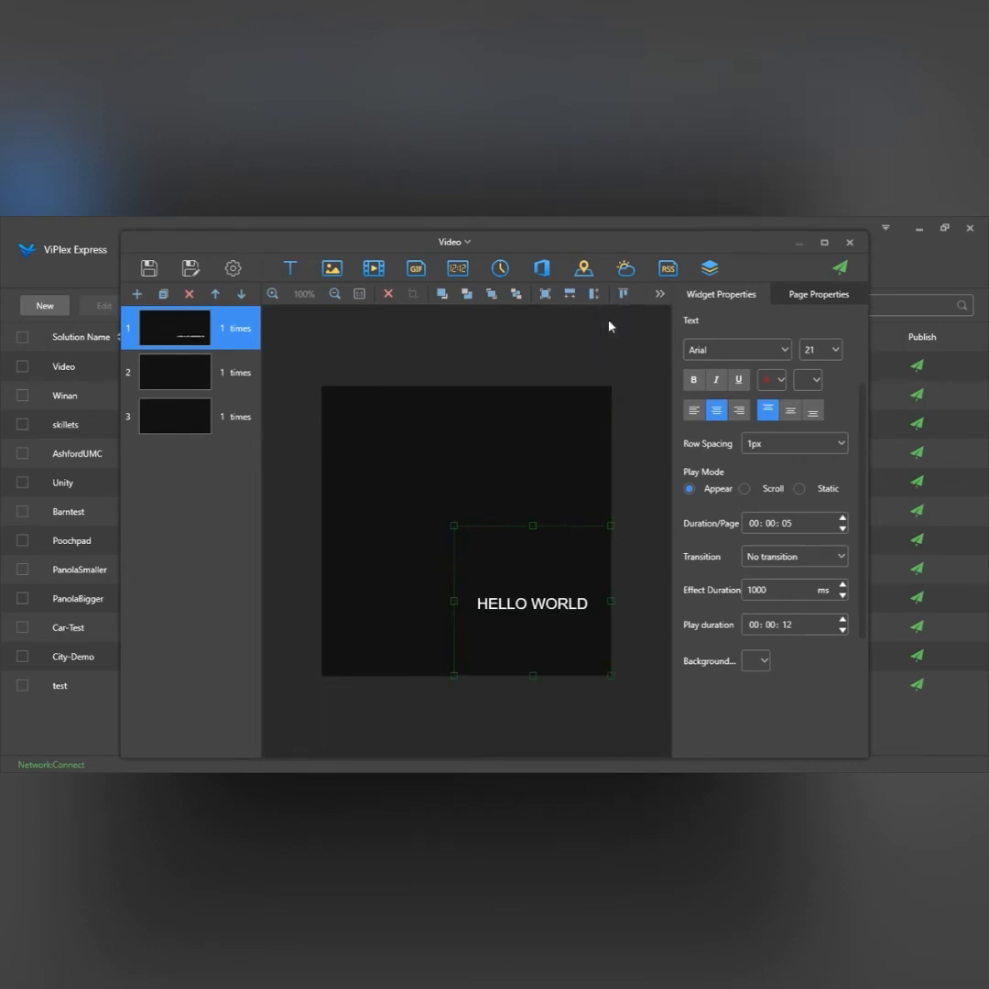
left_click(569, 295)
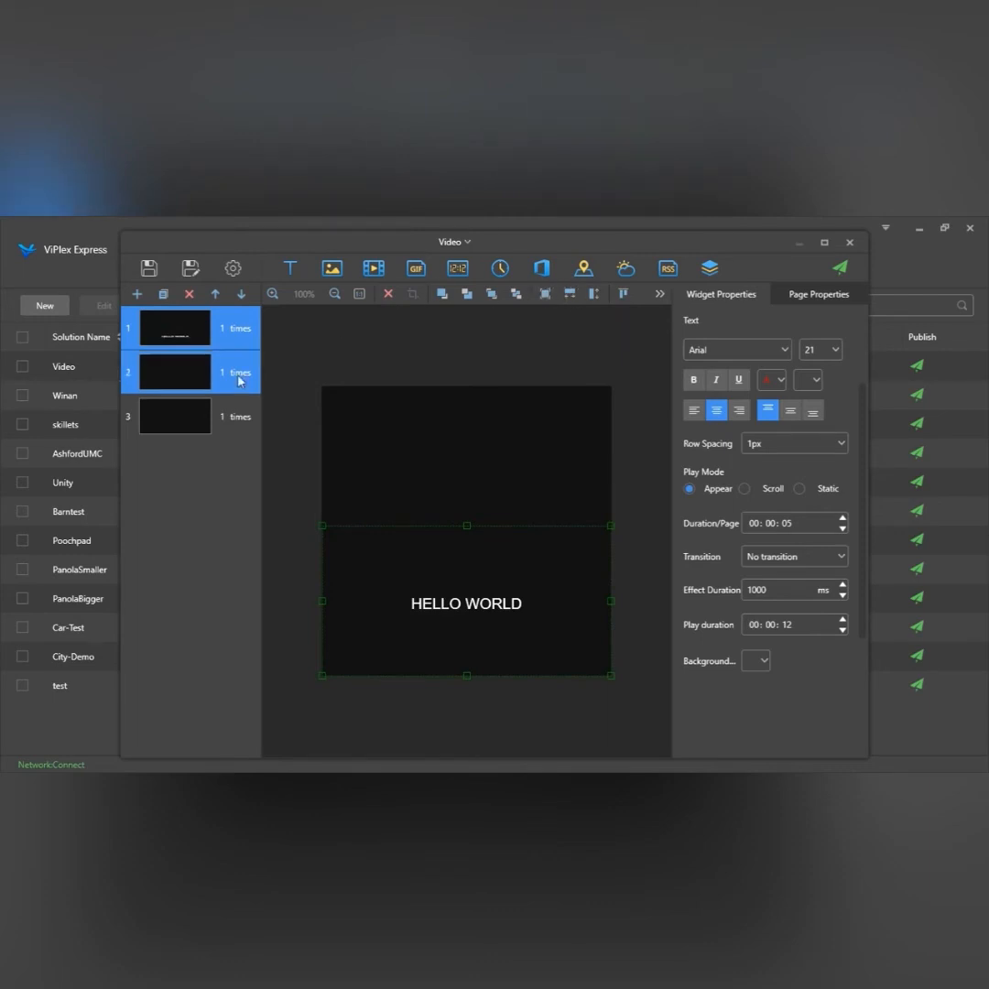
- Insert the video 300x600_Drive_Thru and add a digital clock widget on page 1
left_click(377, 271)
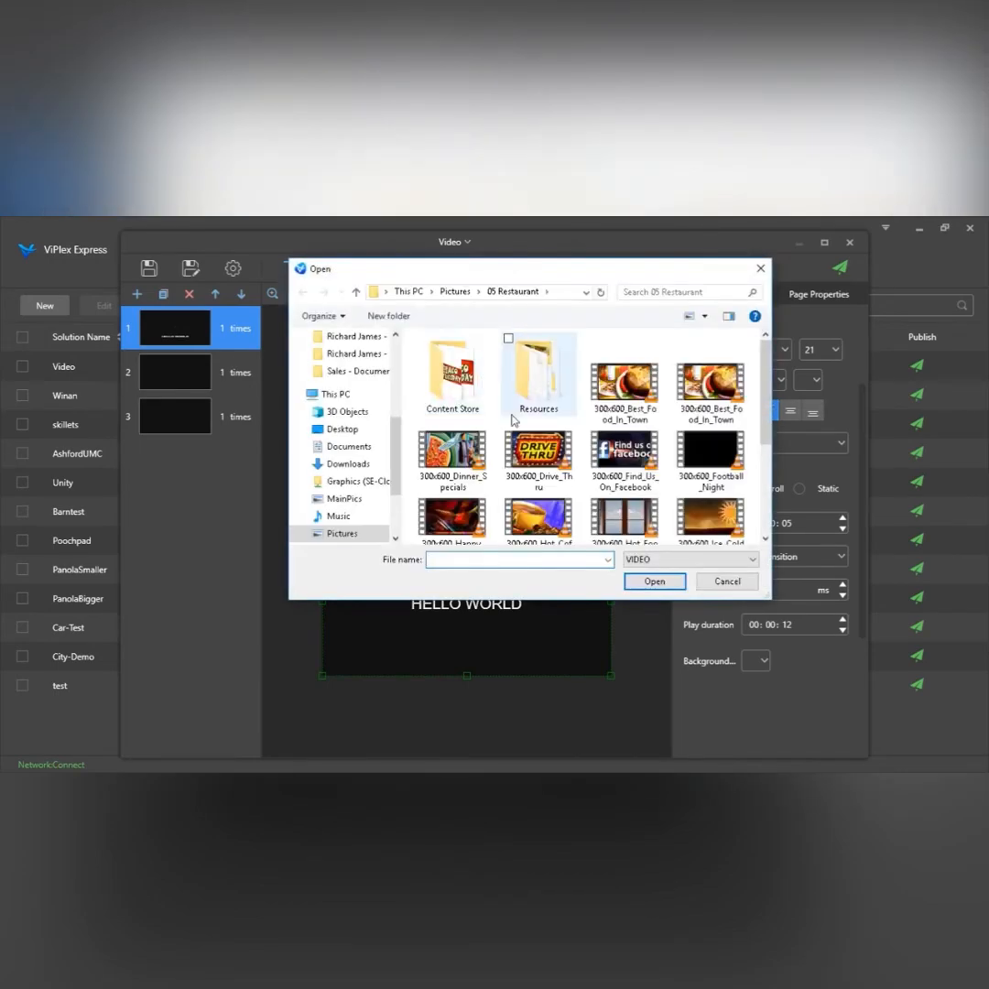
double_click(511, 465)
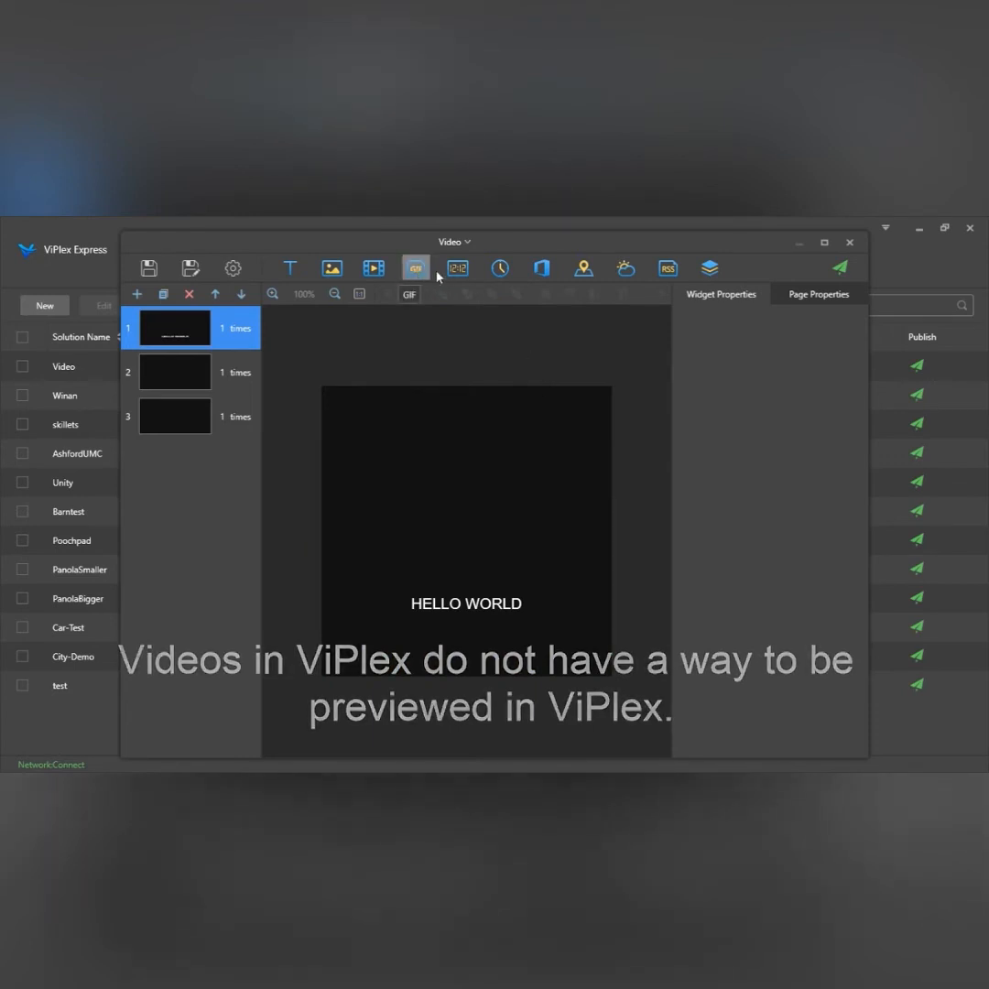
left_click(456, 270)
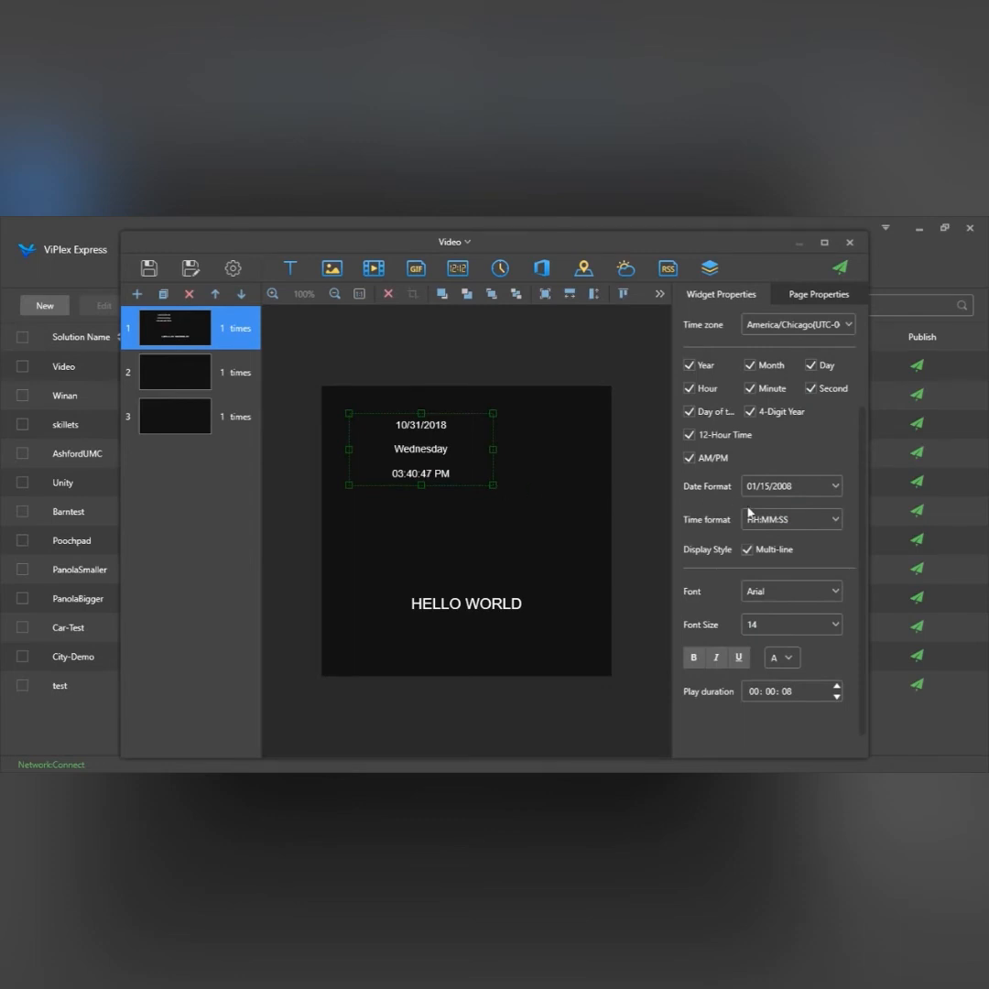
- Examine the digital clock's time format, date format and time zone choices along with its other properties
left_click(831, 527)
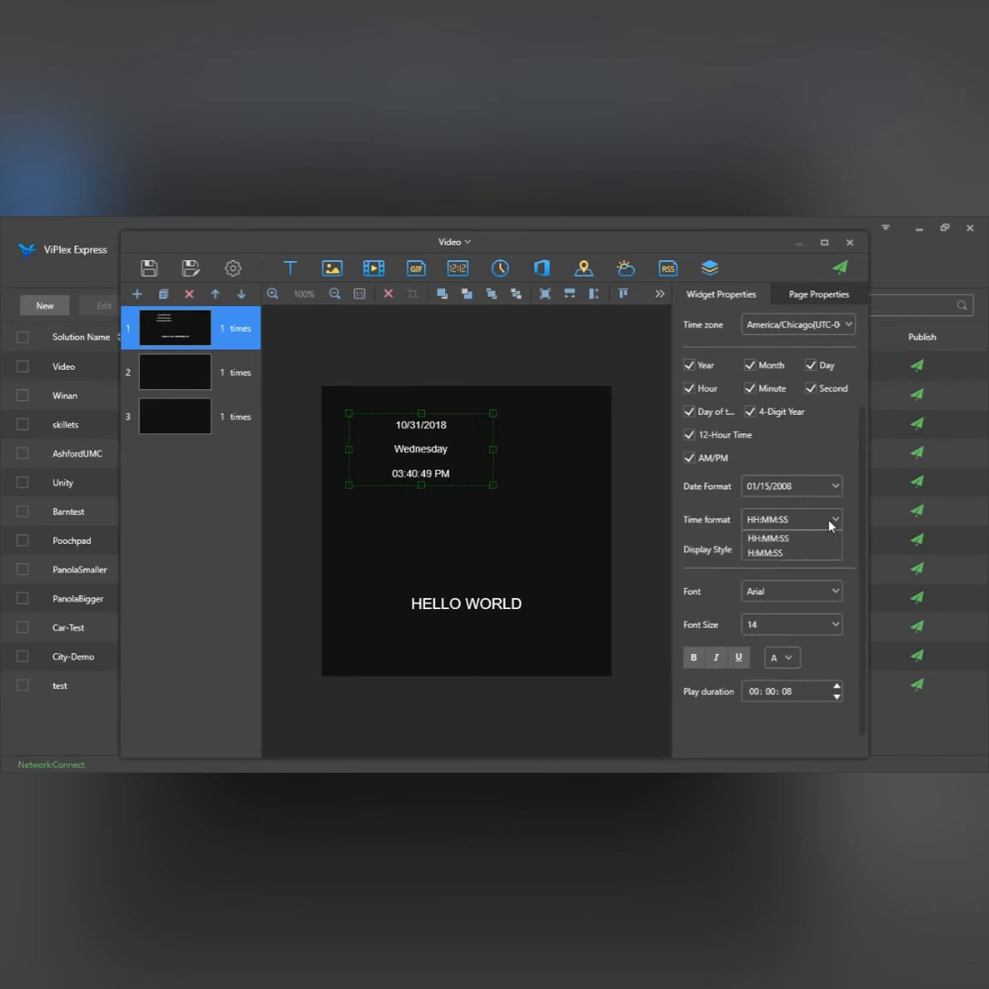
left_click(831, 526)
left_click(816, 489)
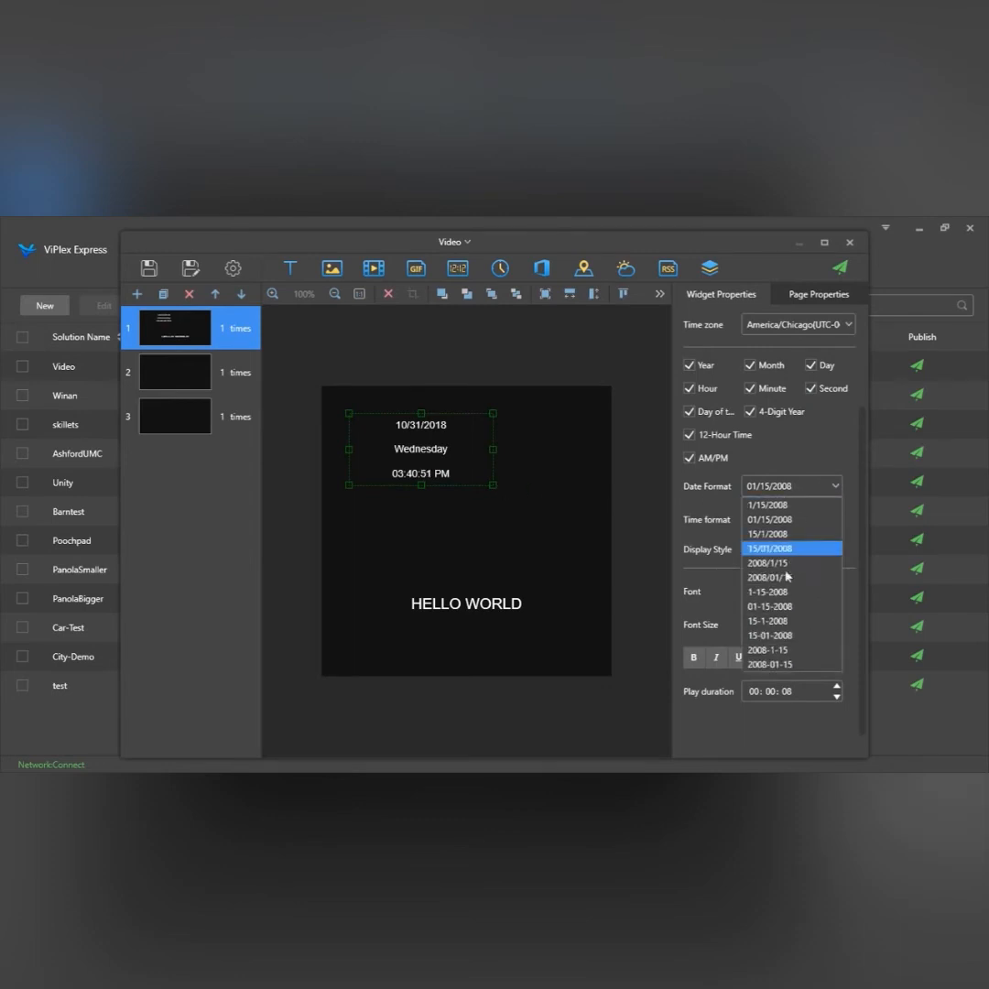
left_click(791, 482)
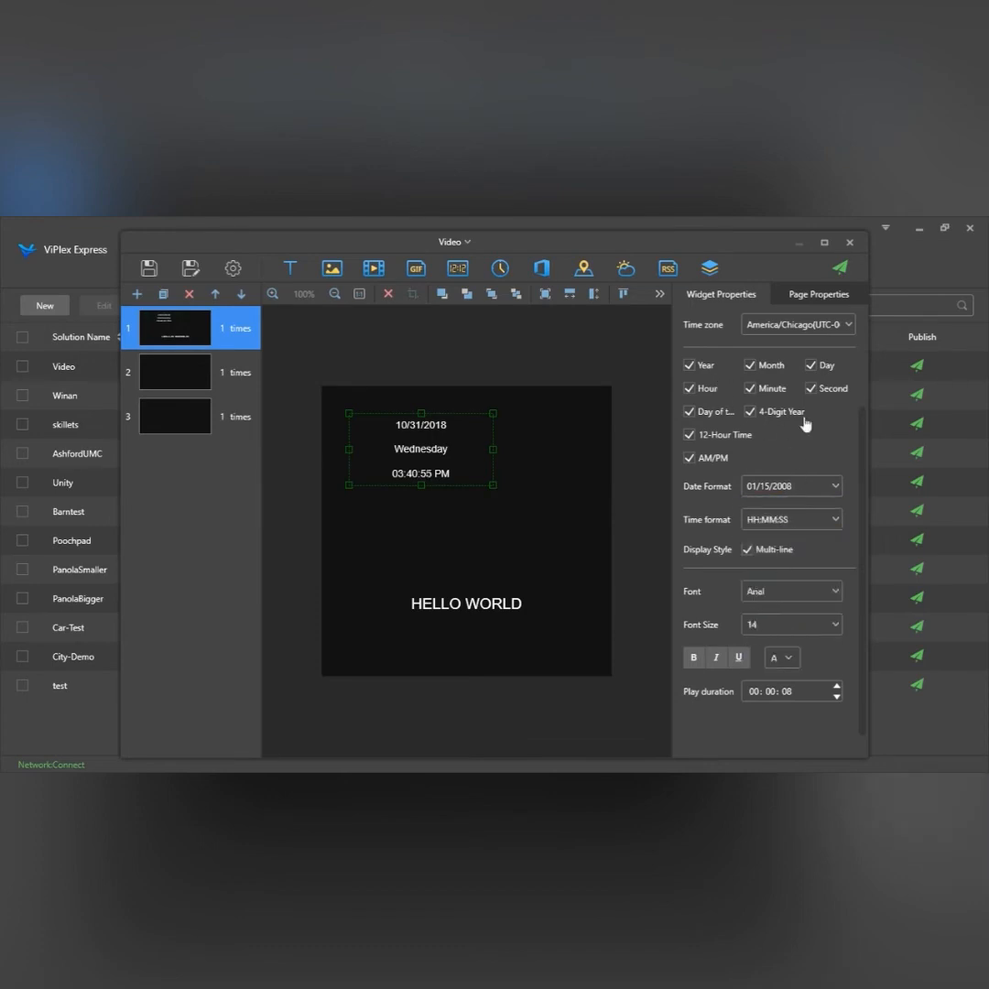
left_click(805, 327)
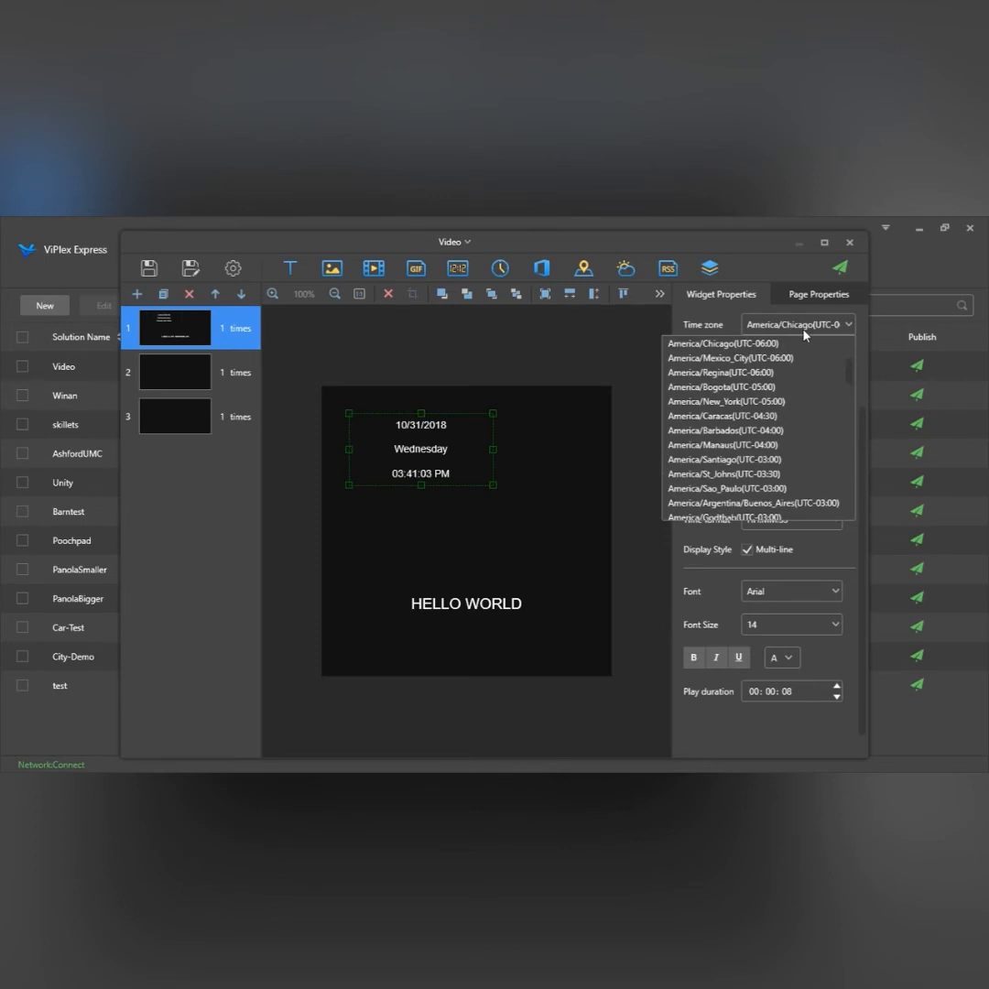
left_click(805, 331)
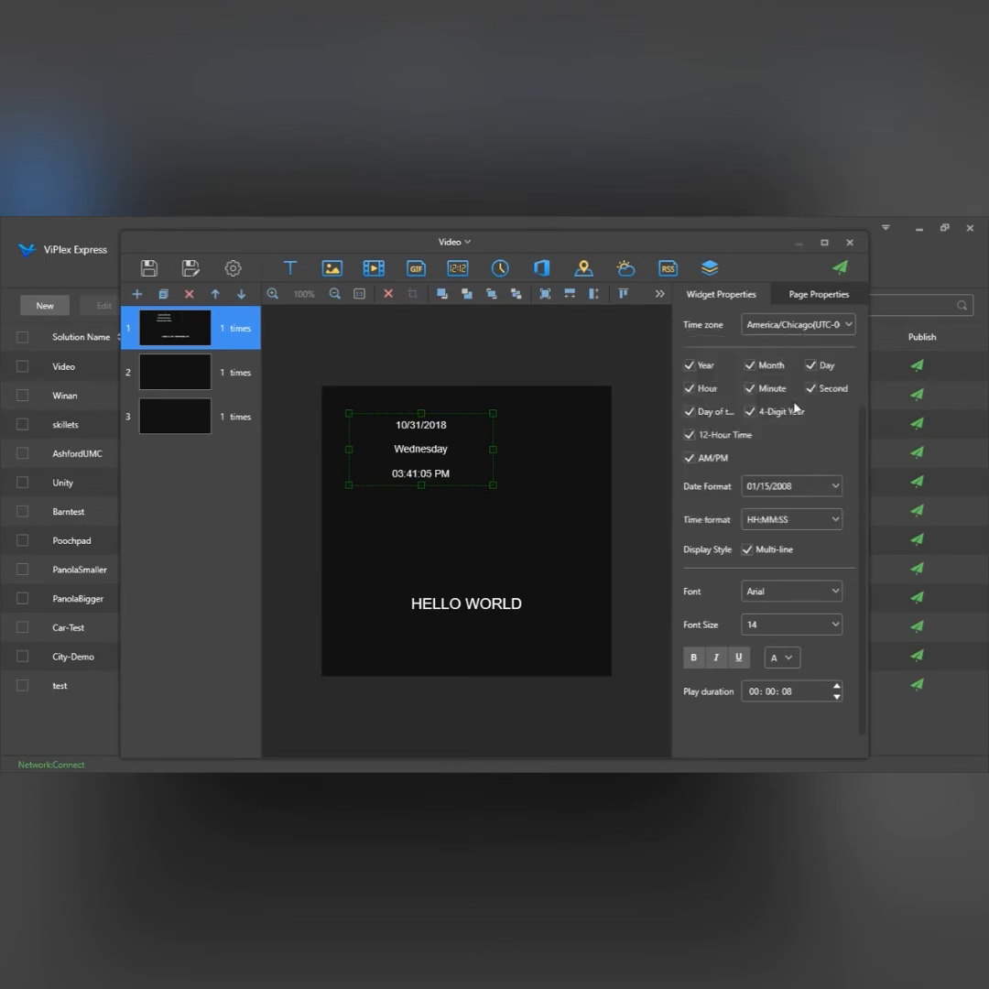
scroll(793, 460, "down", 1)
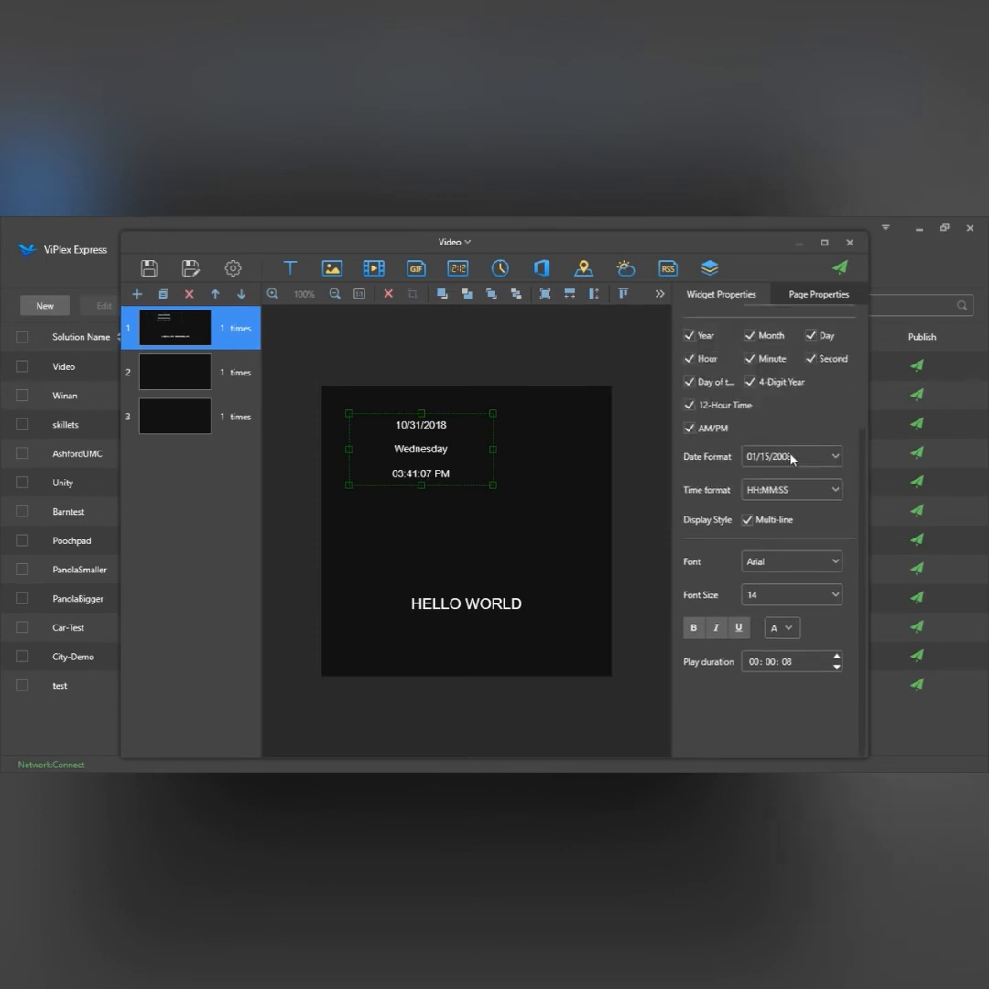
scroll(794, 460, "up", 5)
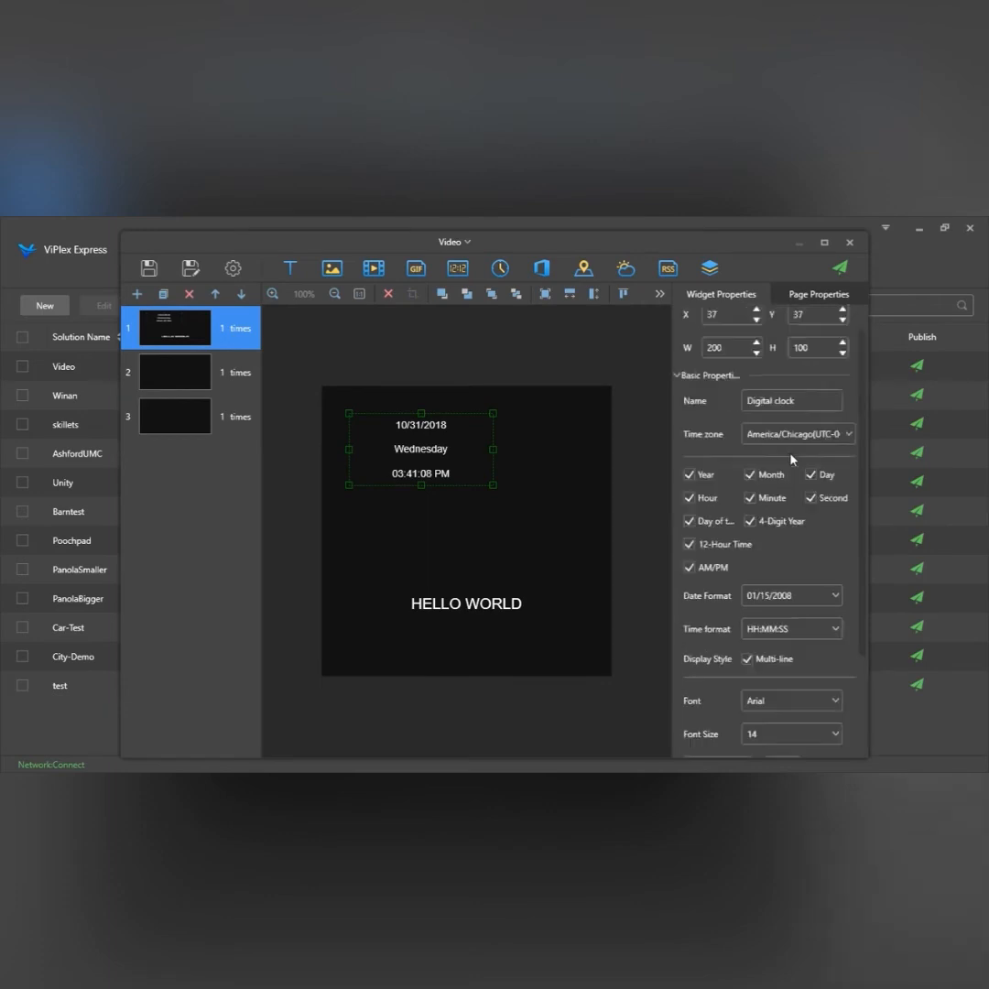
- Add an analog clock to page 1, resize it to about 251 × 245 px and place it at about X 63, Y 93
left_click(502, 275)
left_click_drag(413, 490, 611, 662)
left_click_drag(496, 516, 434, 487)
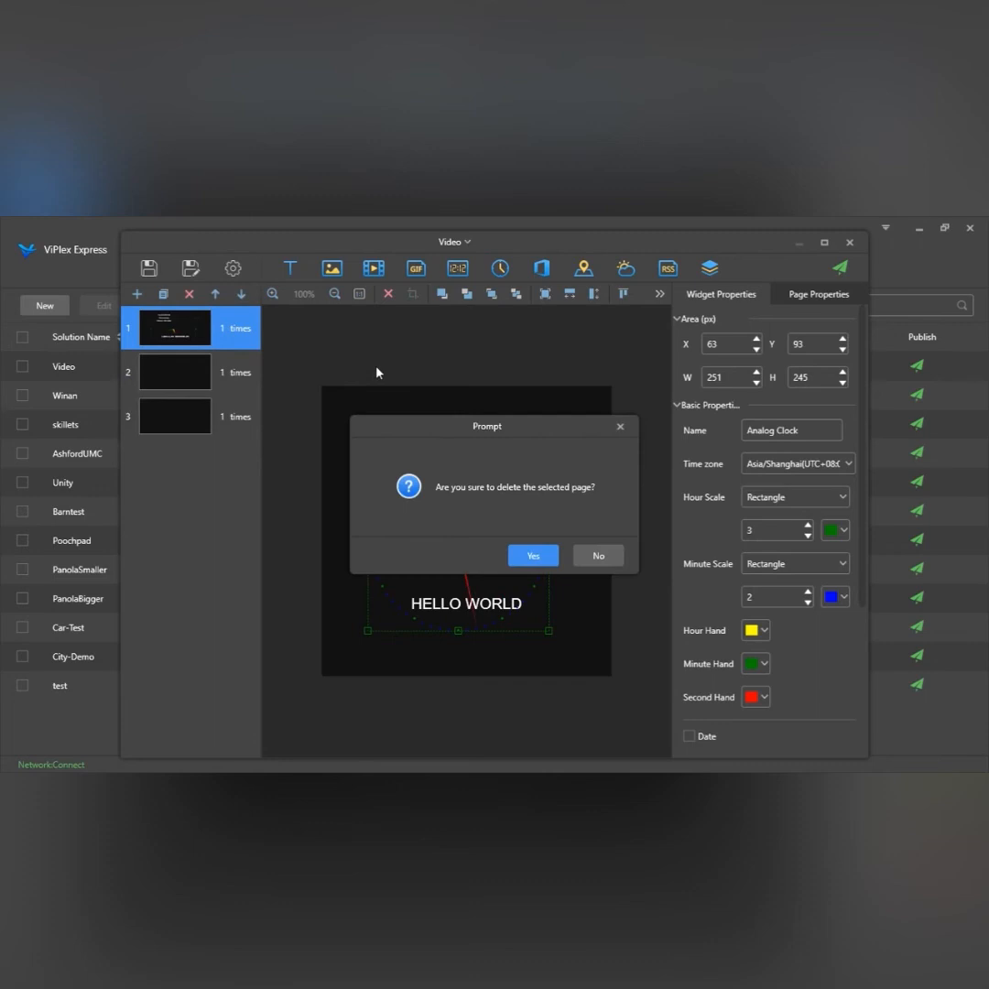
- Delete page 1 with its clocks and text, and insert the image Best Seafood 1.jpg on the new first page
left_click(533, 556)
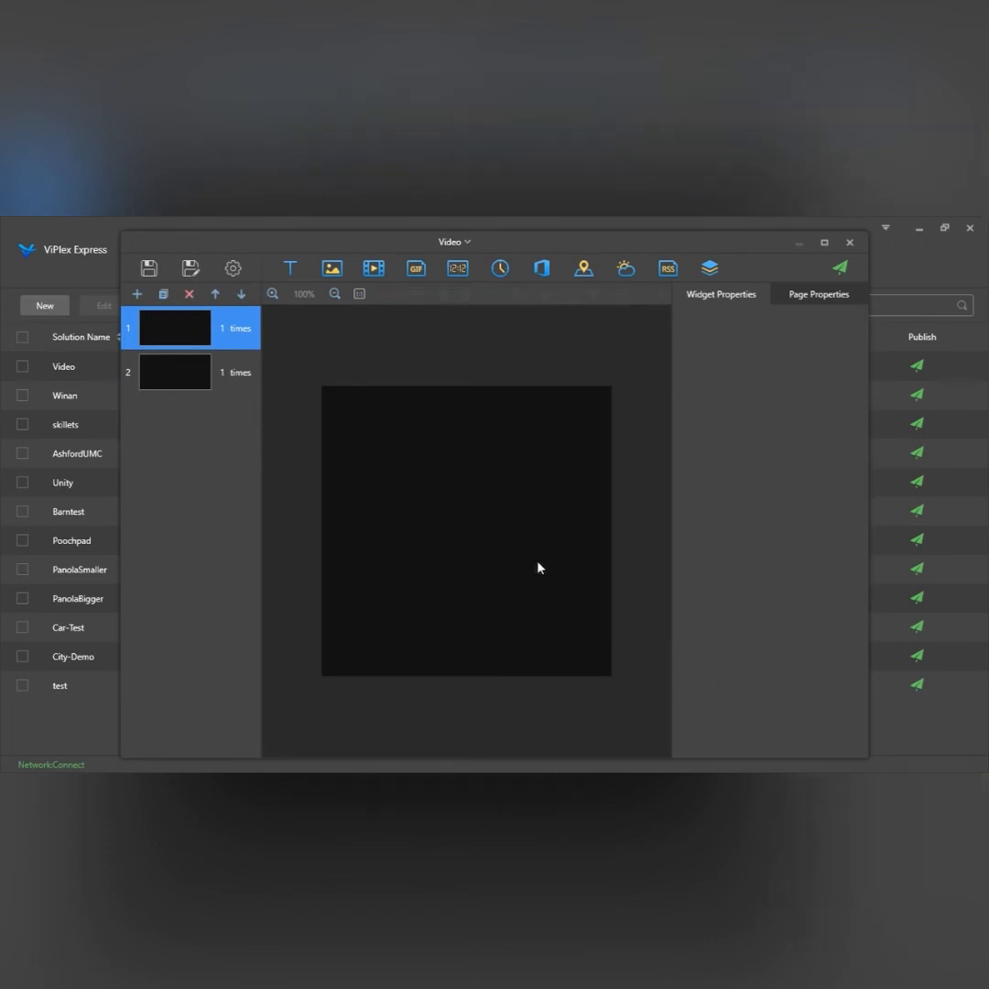
left_click(336, 268)
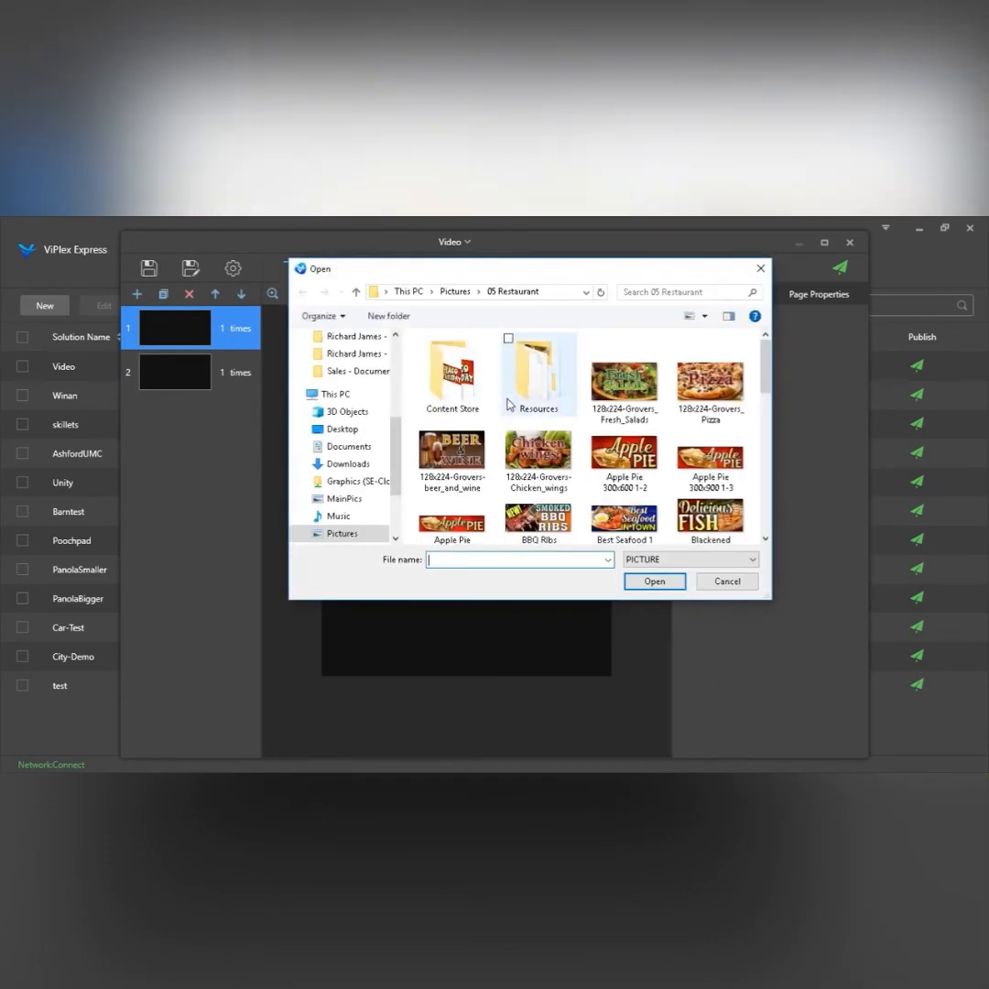
scroll(685, 539, "down", 4)
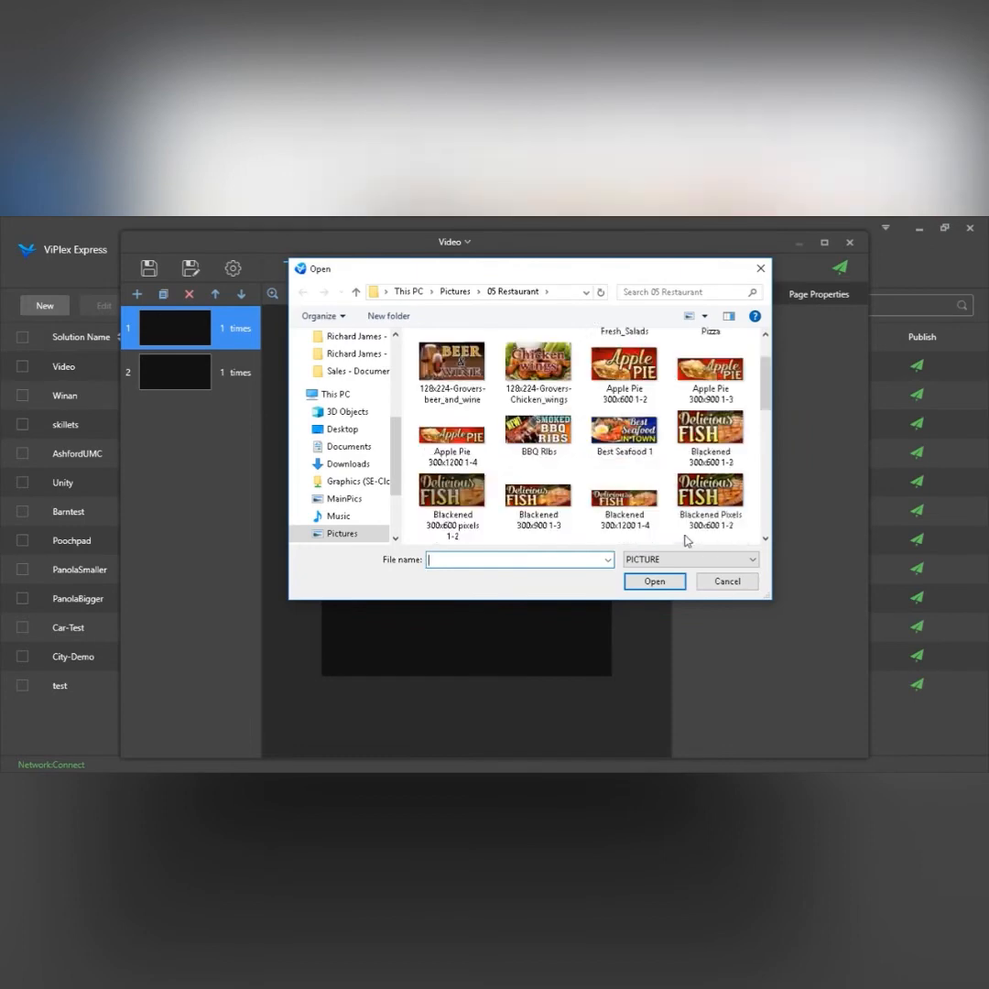
scroll(652, 458, "up", 4)
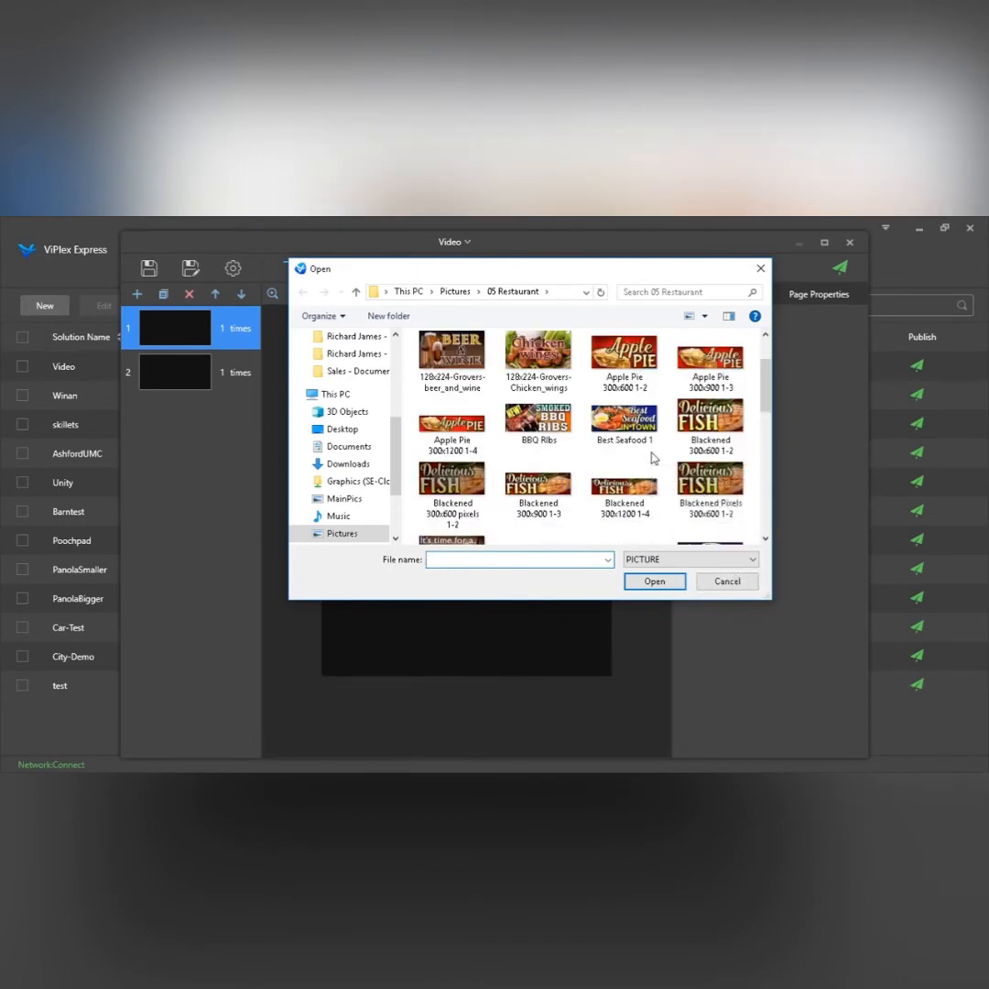
double_click(641, 442)
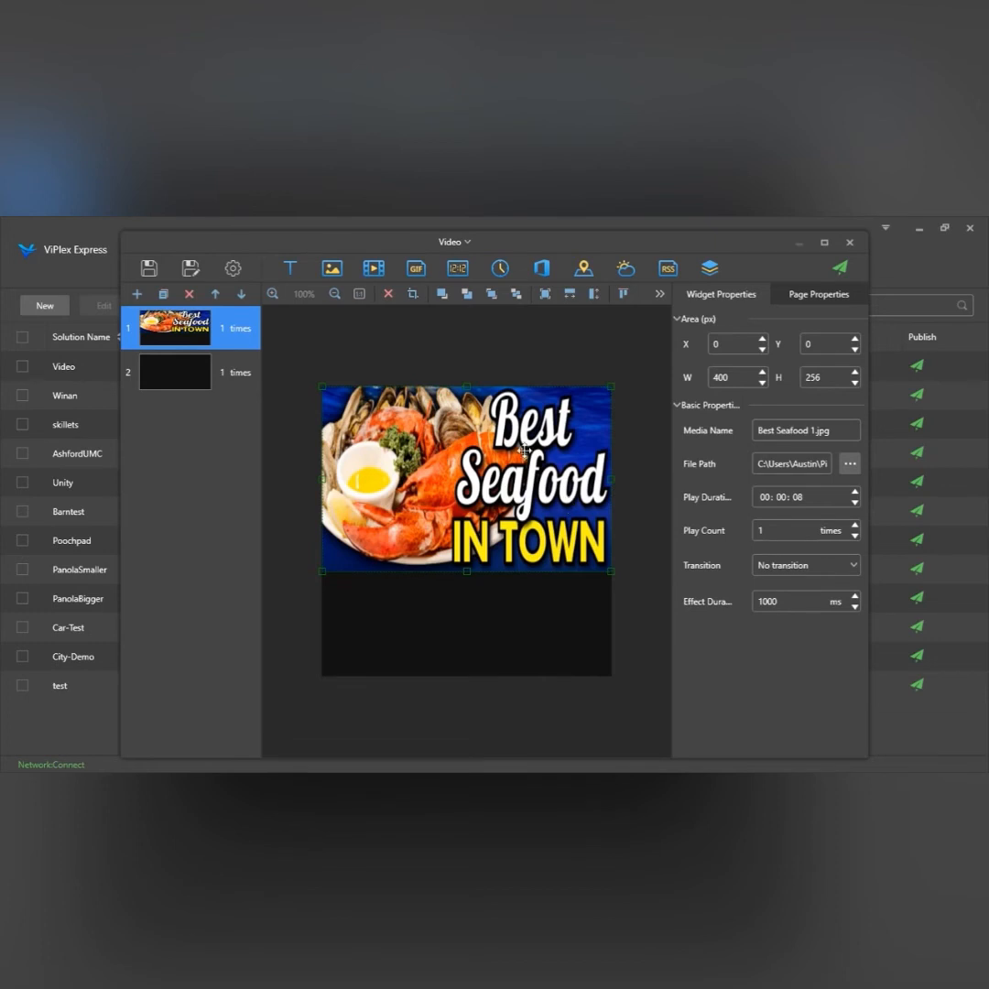
- Insert the image lobster.png from the Resources folder on page 2
left_click(226, 374)
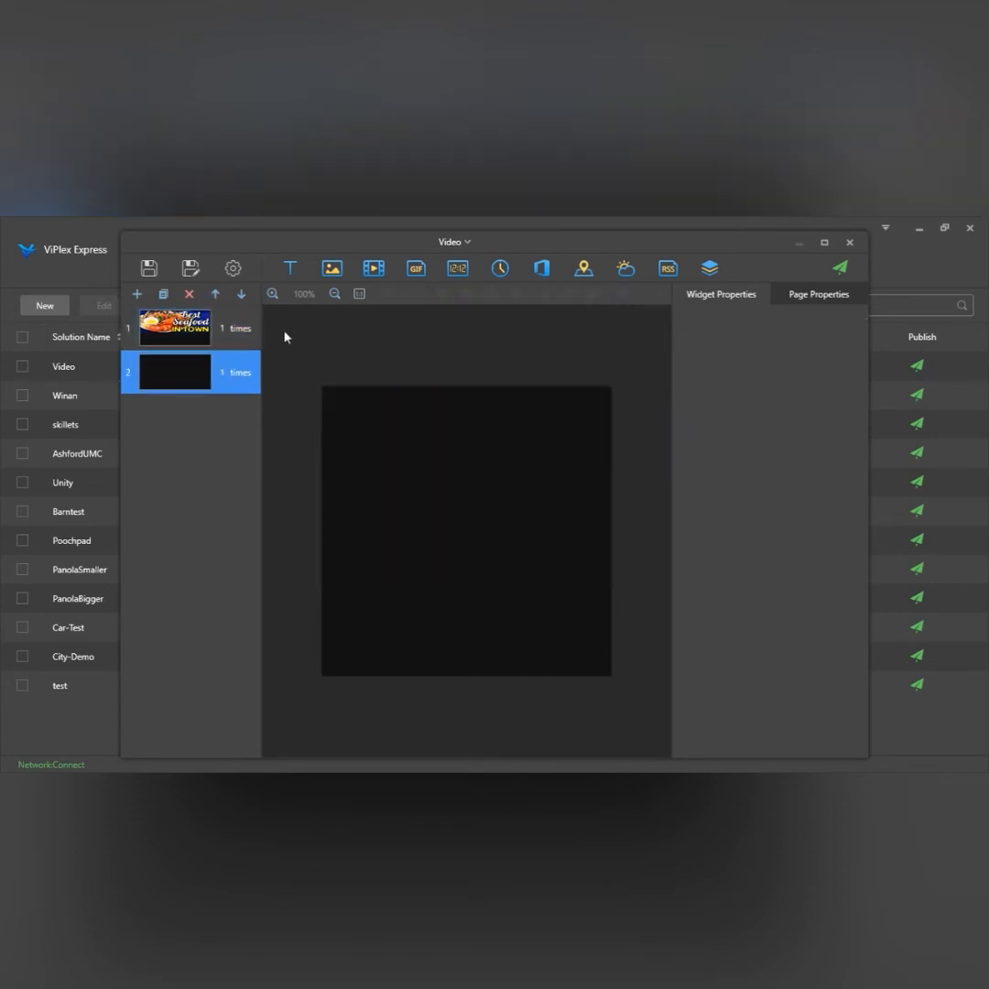
left_click(333, 268)
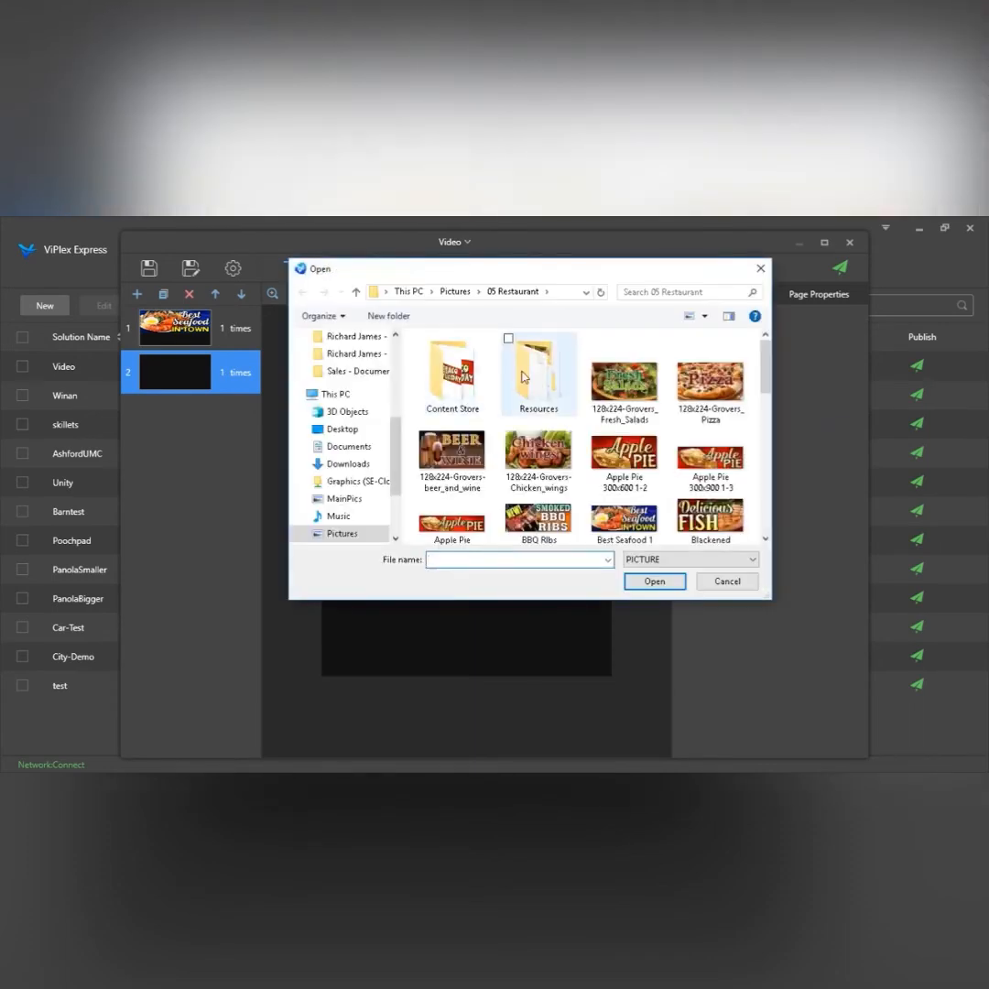
double_click(524, 375)
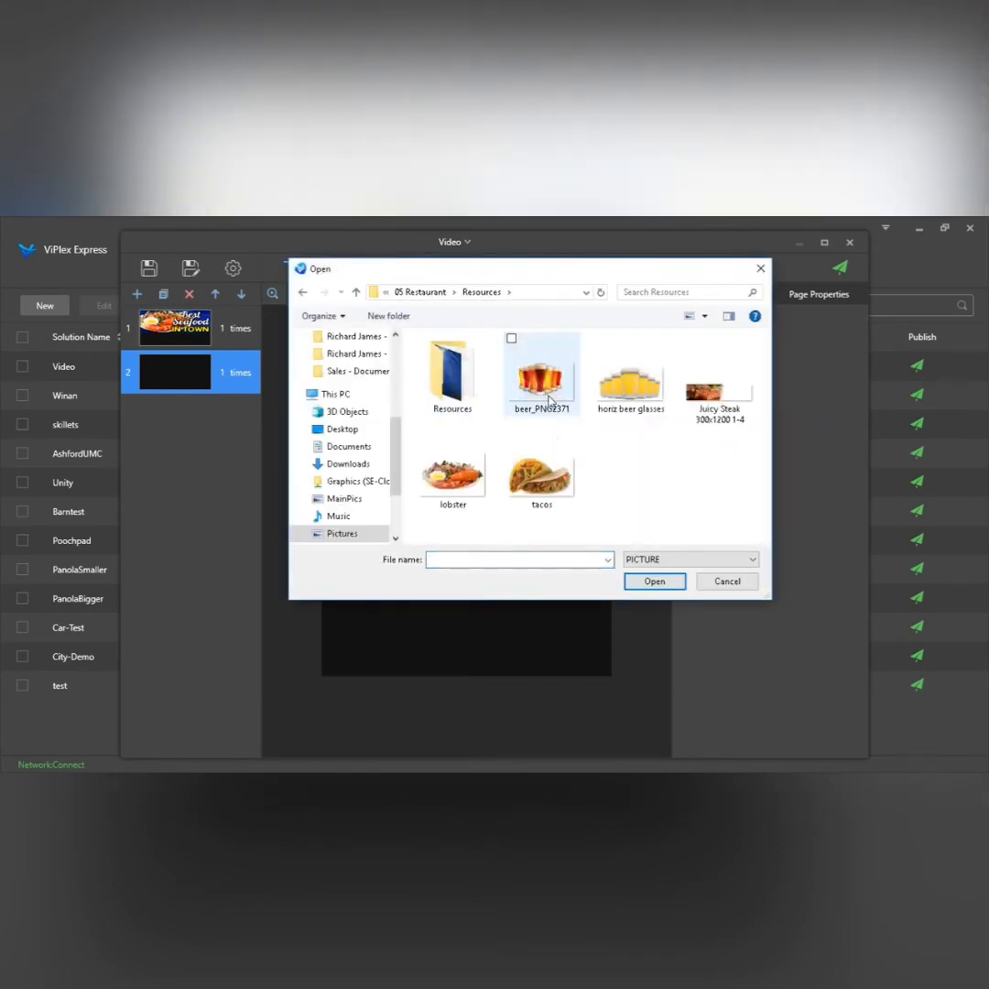
double_click(471, 490)
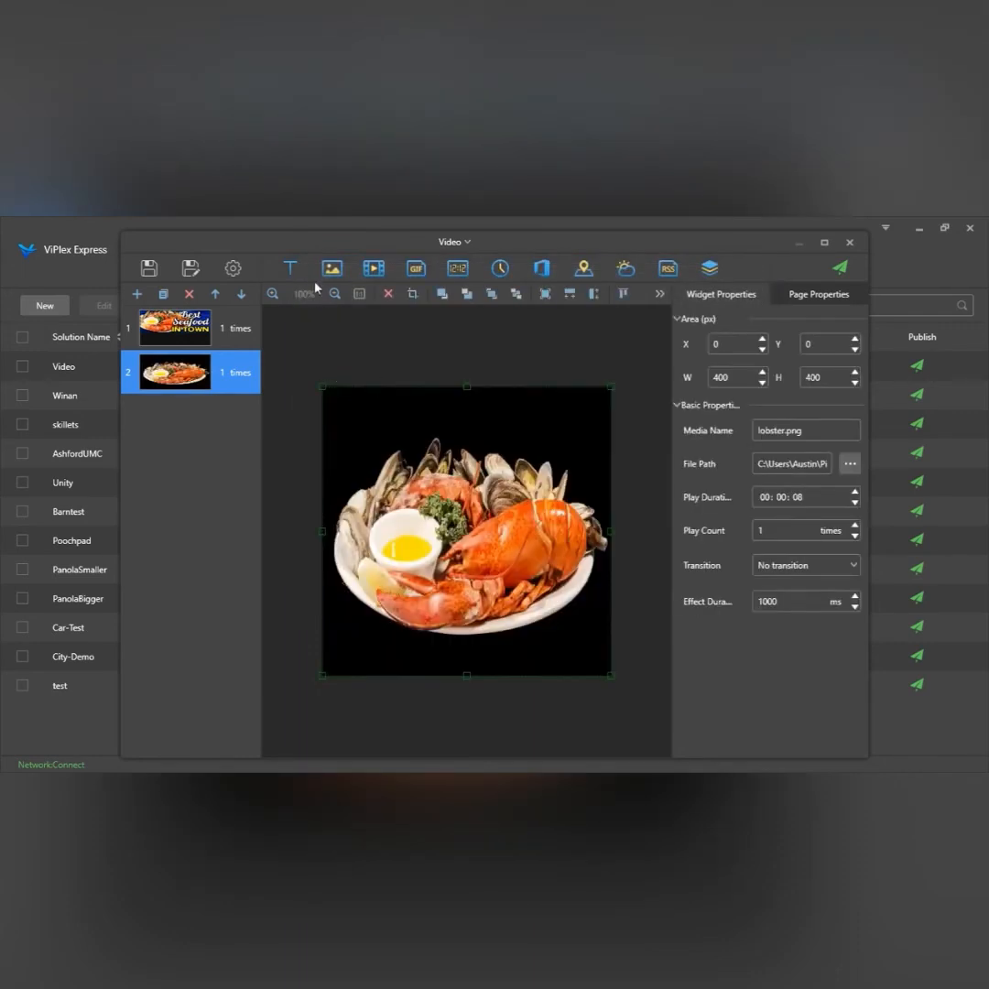
- Add a text widget over the lobster image on page 2 reading "BEST SEAFOOD IN TOWN"
left_click(291, 269)
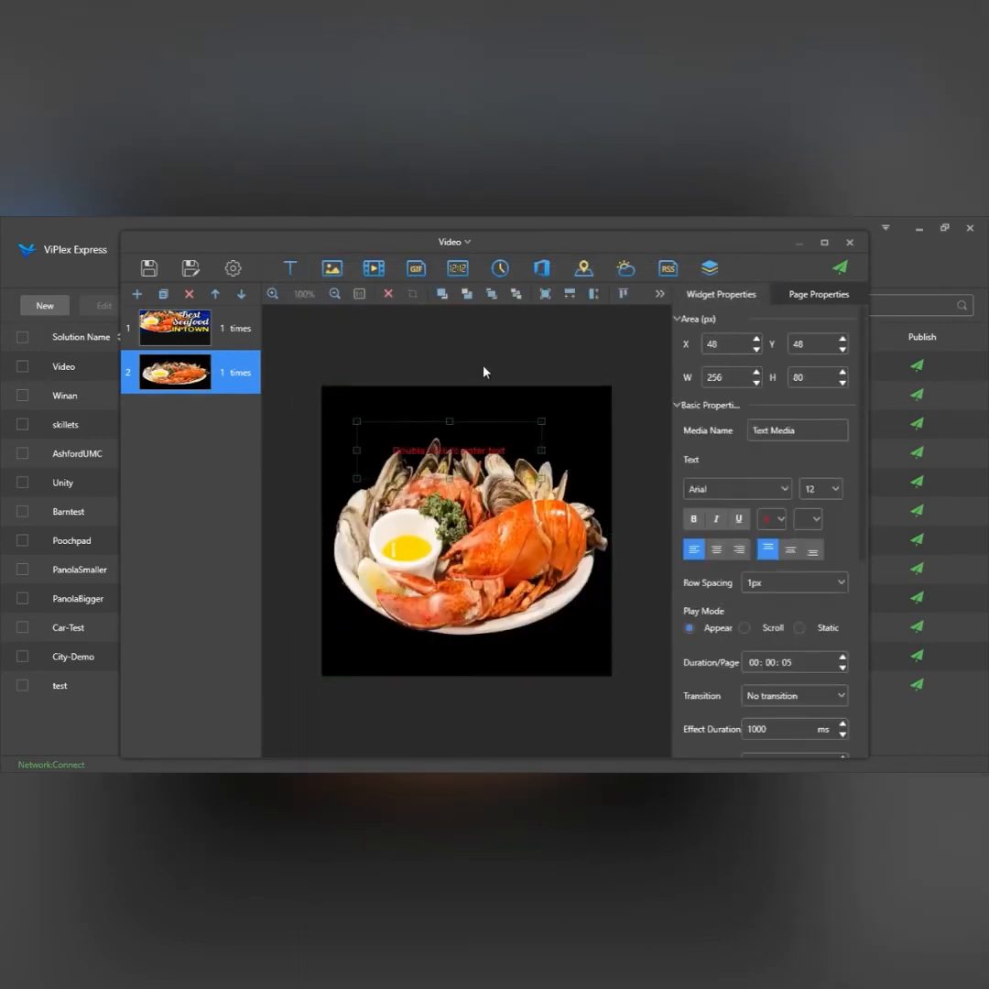
double_click(461, 443)
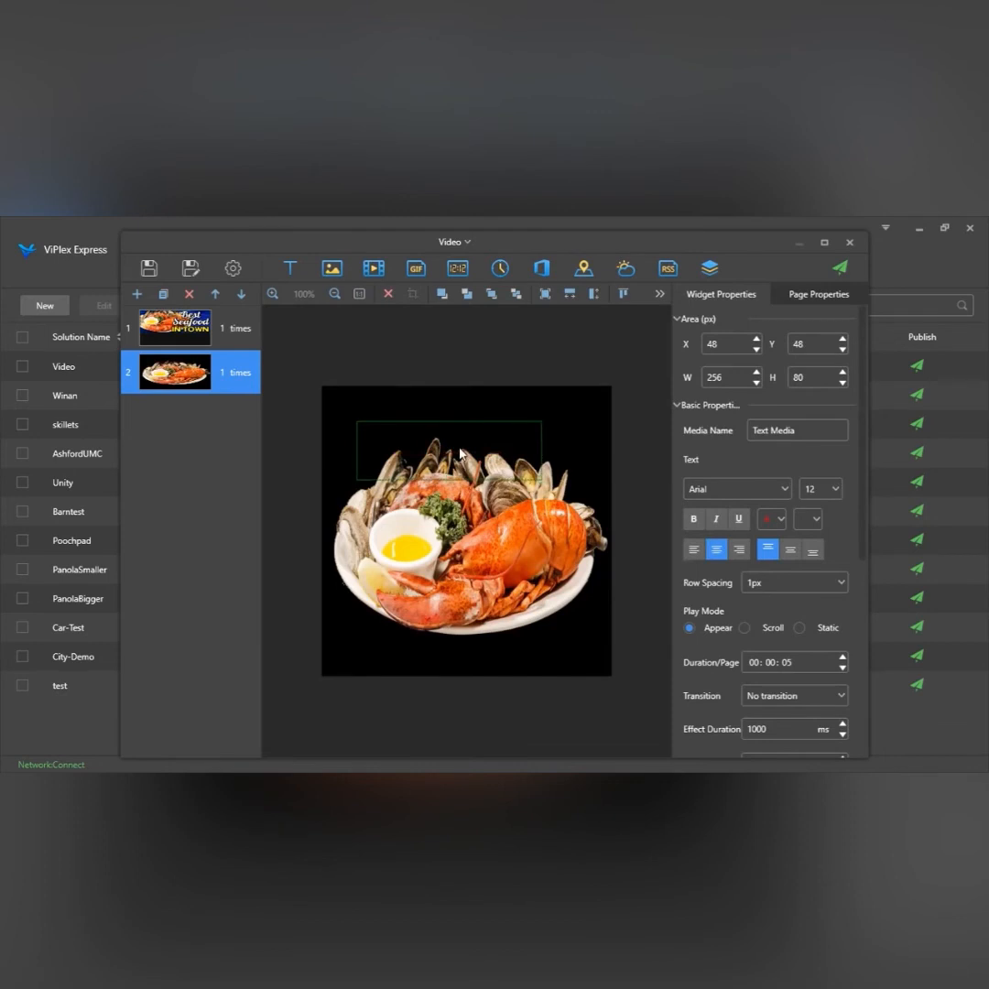
type("BEST SEAFOOD IN TOWN")
- Set the font color of the whole "BEST SEAFOOD IN TOWN" text to white, #FFFFFF
key("ctrl+a")
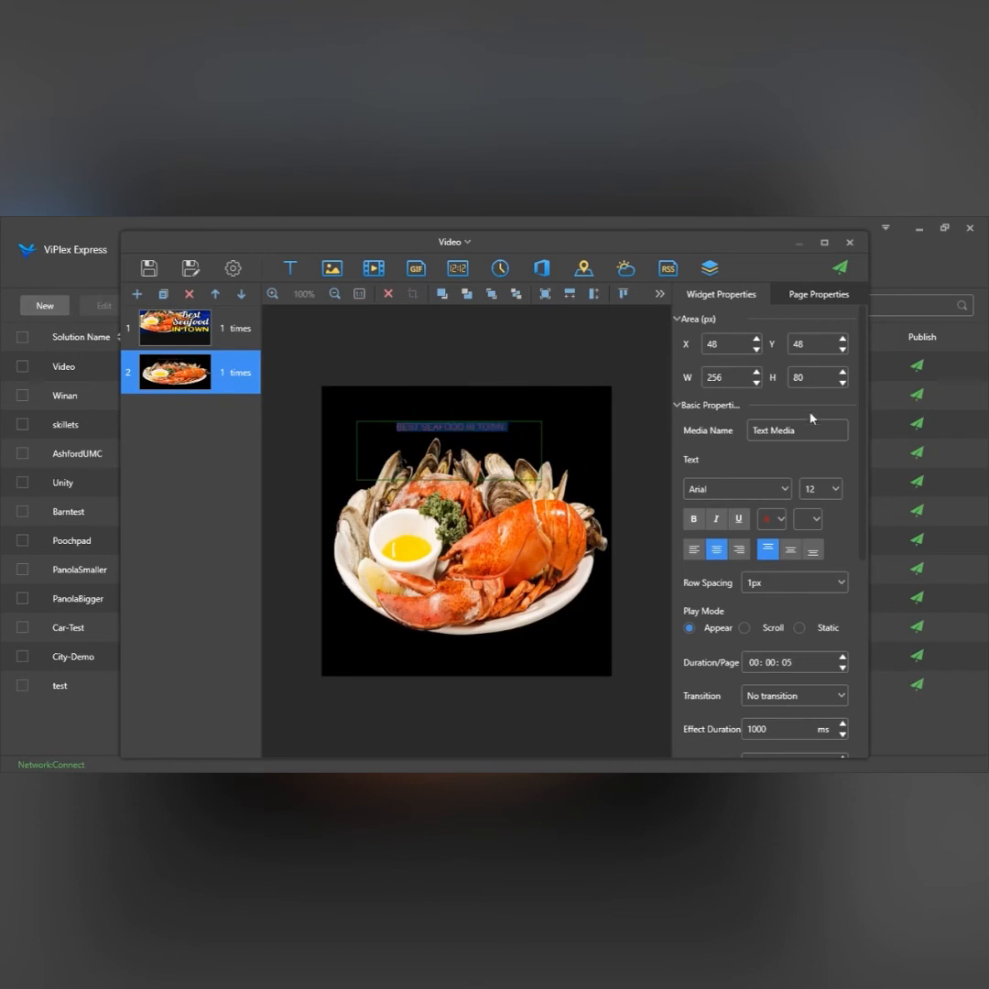
left_click(775, 519)
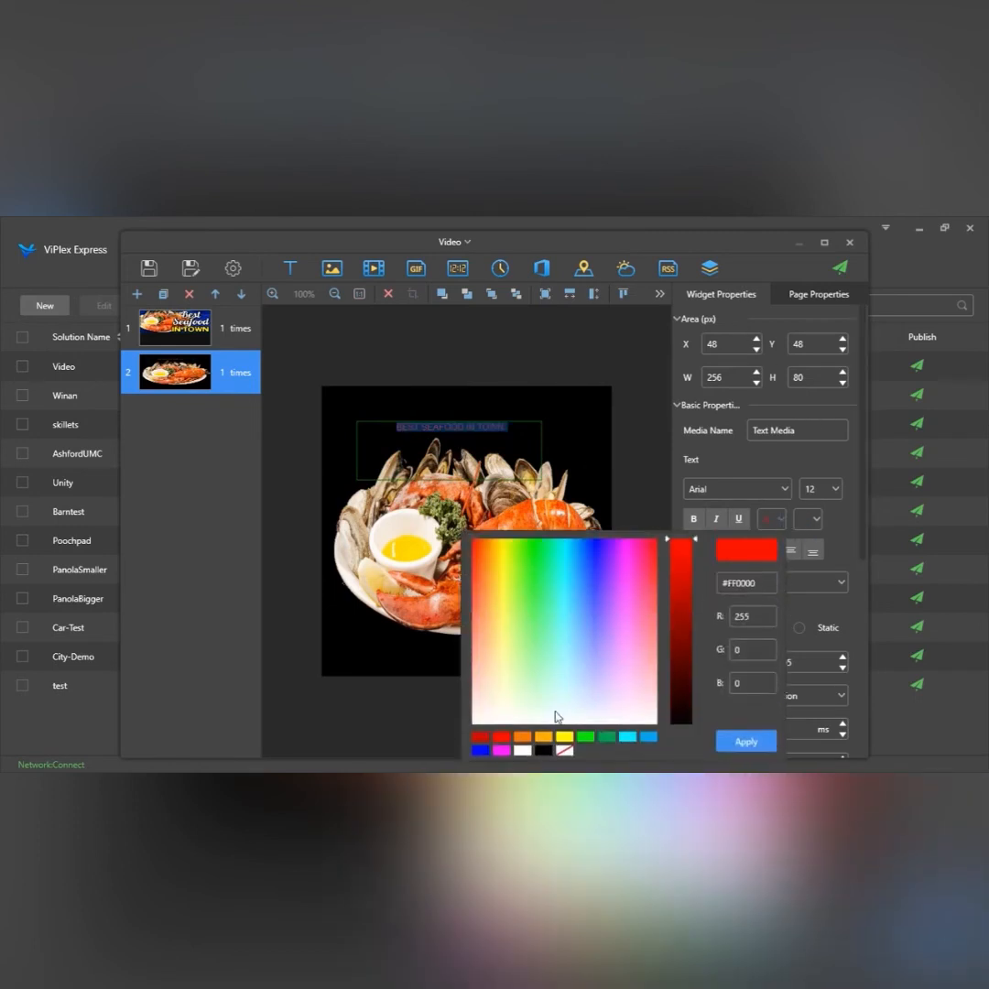
left_click(529, 750)
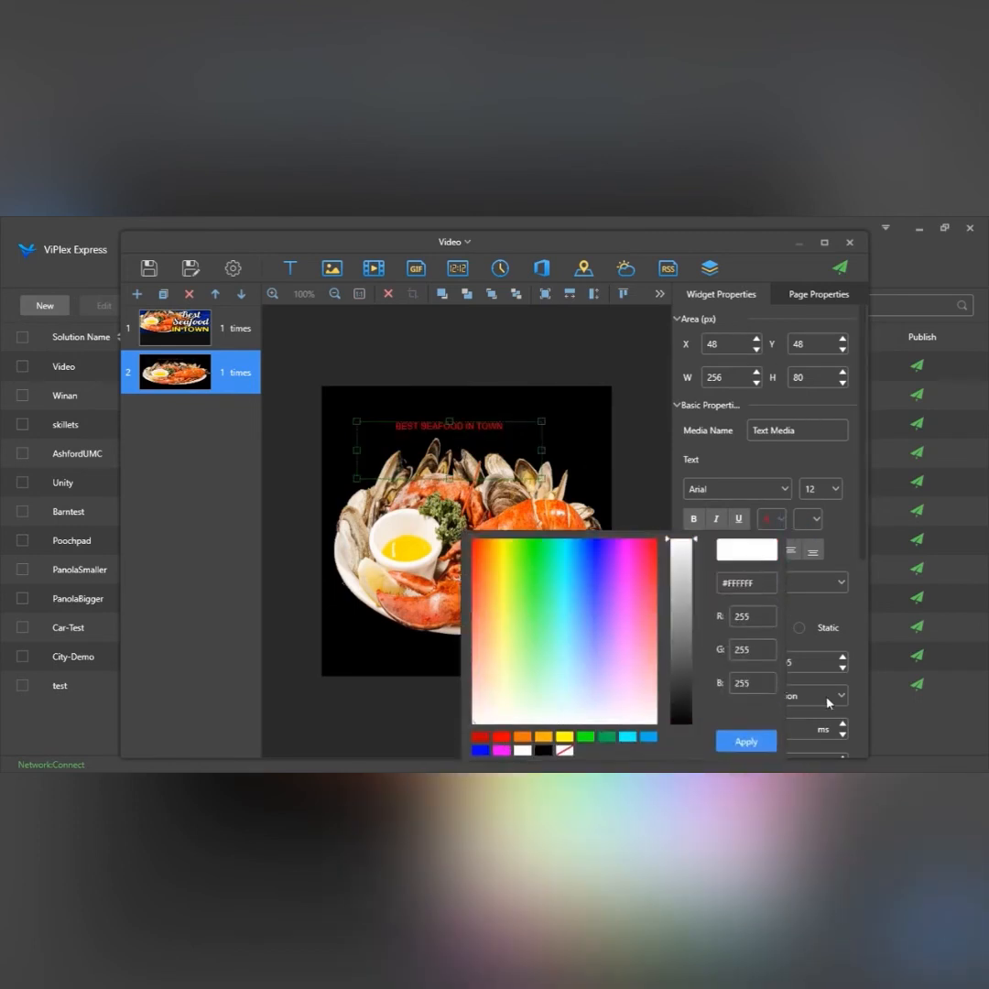
left_click(746, 741)
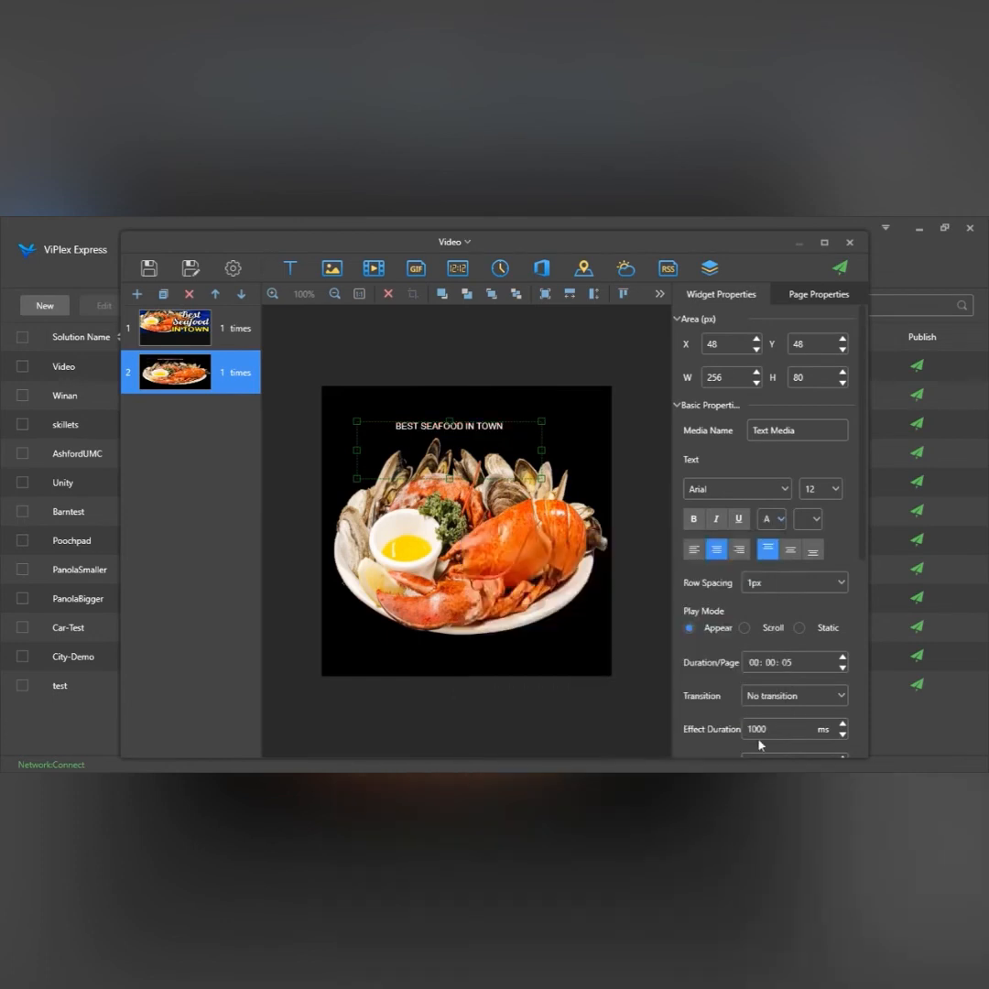
- Set the "BEST SEAFOOD IN TOWN" text to font size 25 and move its widget to page 2's lower-right corner, about X 144, Y 320
left_click(833, 490)
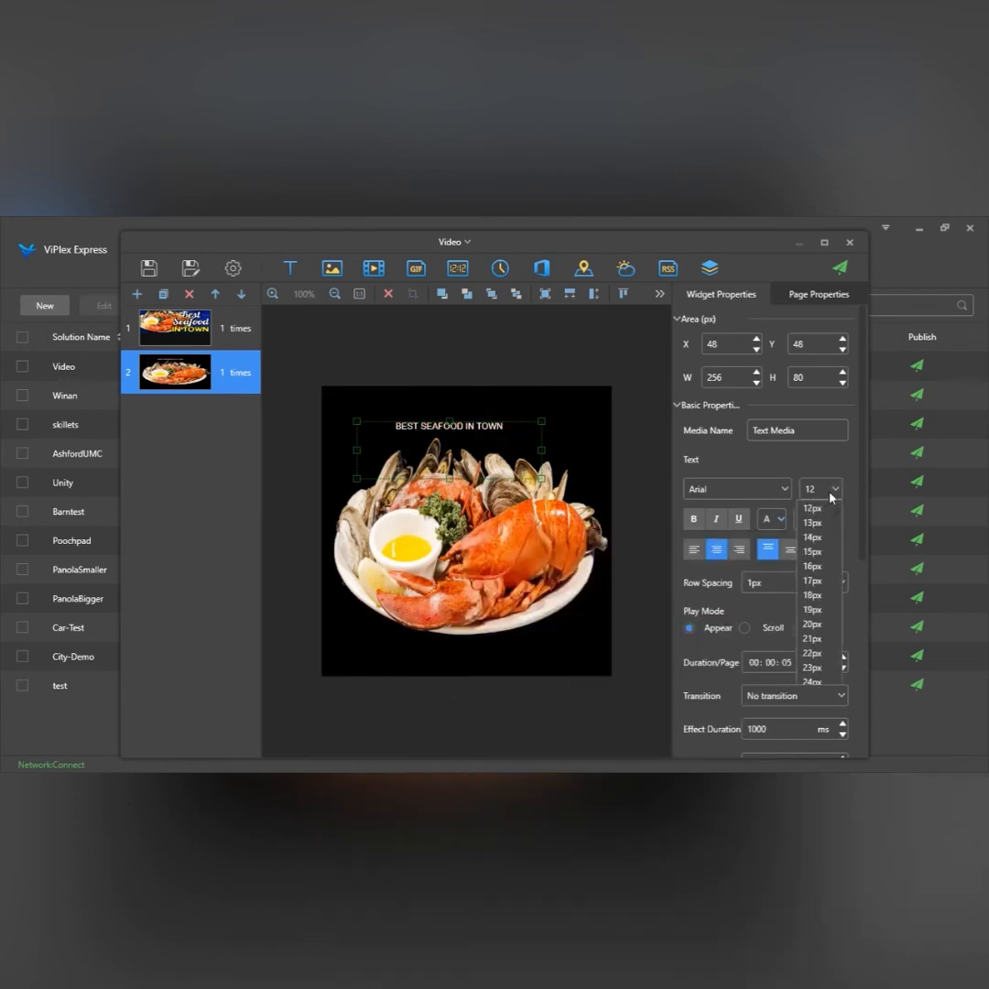
left_click(812, 683)
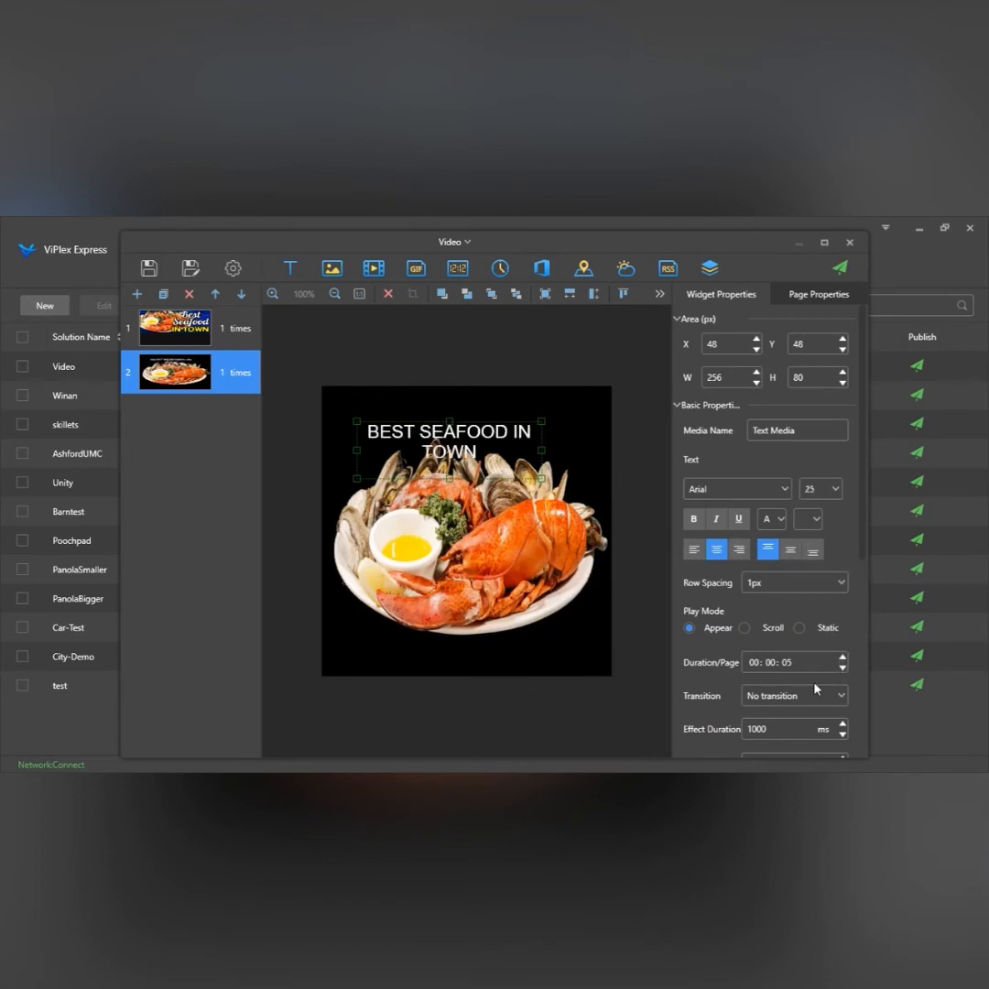
left_click_drag(482, 484, 534, 654)
- Shrink the lobster image on page 2 to about 319 × 323 px, keeping its upper-left corner at the page origin
left_click(509, 591)
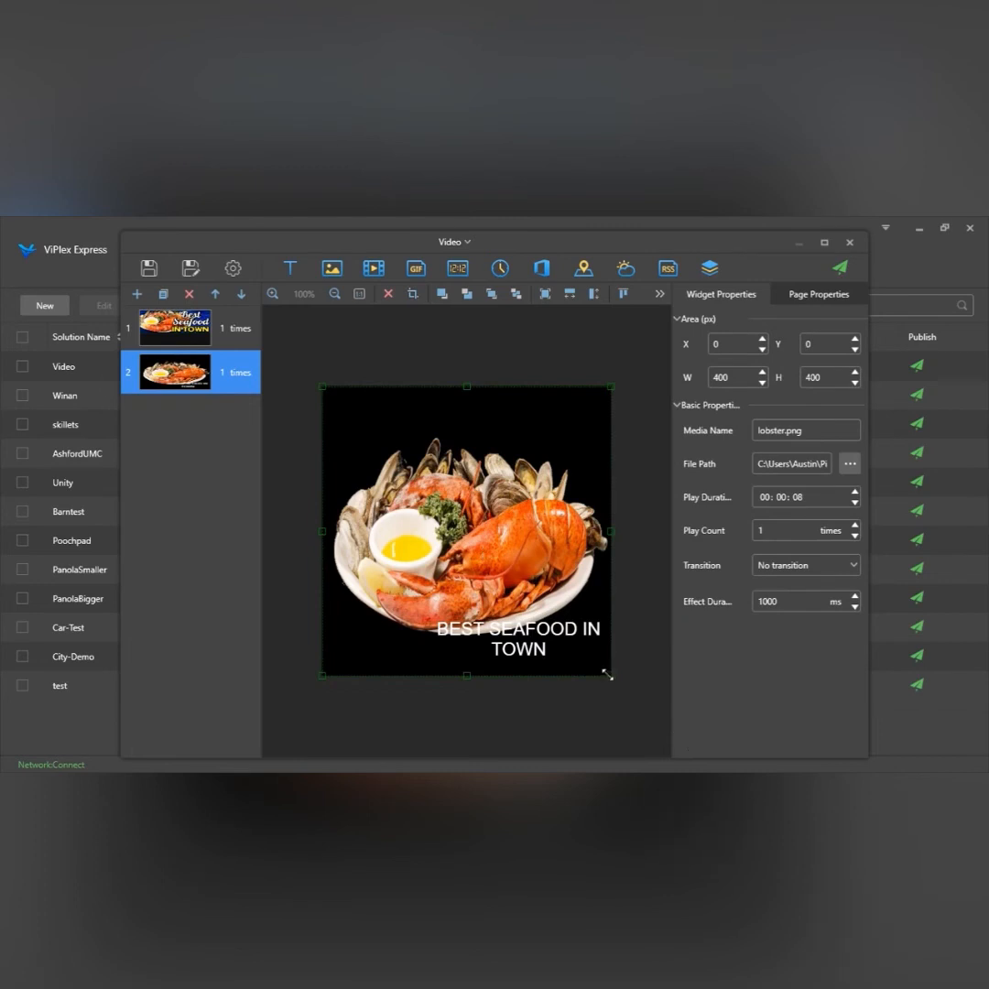
left_click_drag(608, 673, 552, 628)
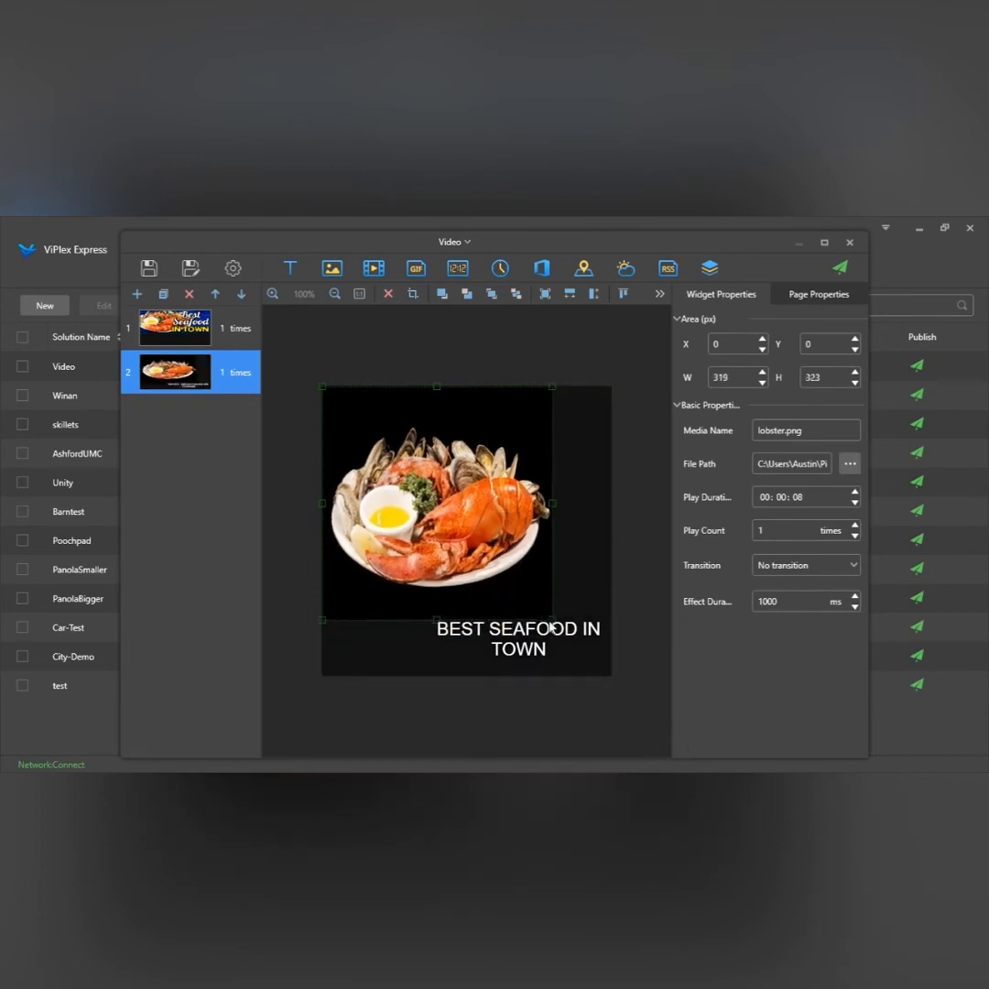
left_click(541, 647)
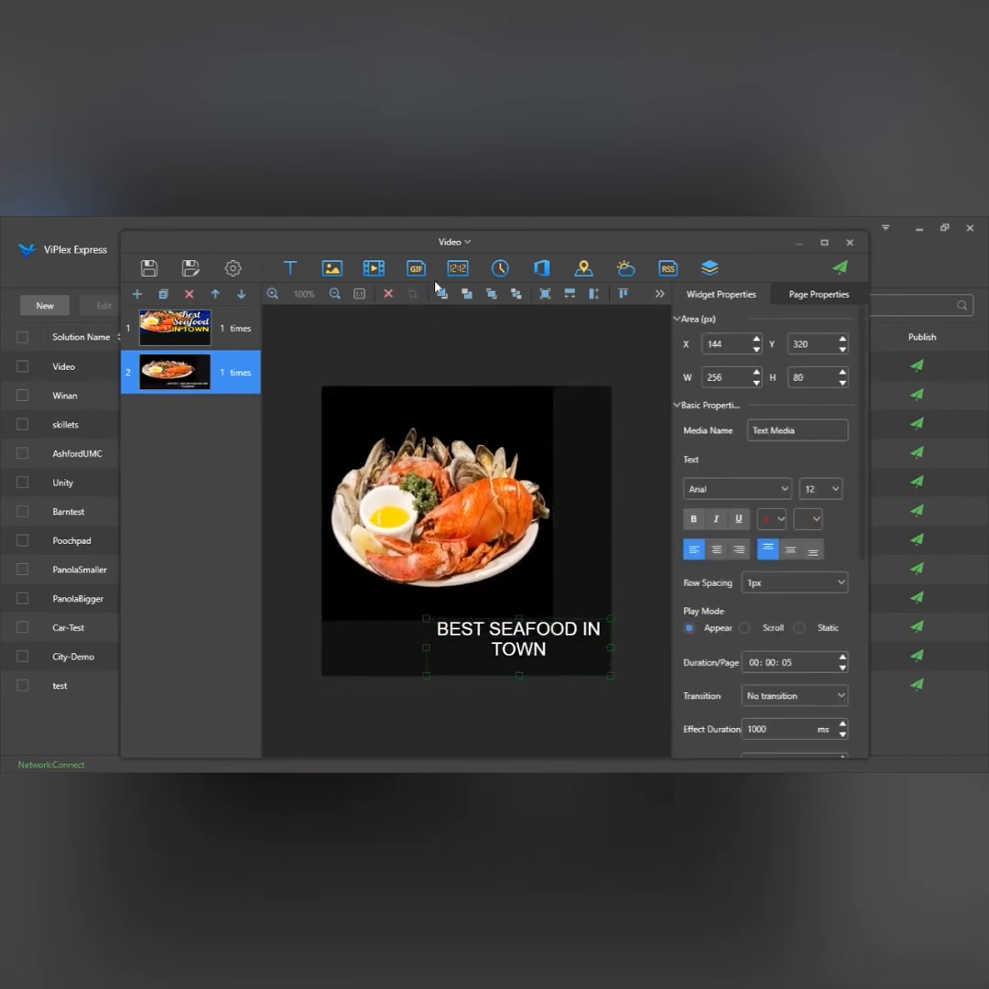
- Insert a second lobster.png on page 2 and shrink it toward the lower-right corner to about 270 × 285 px
left_click(332, 268)
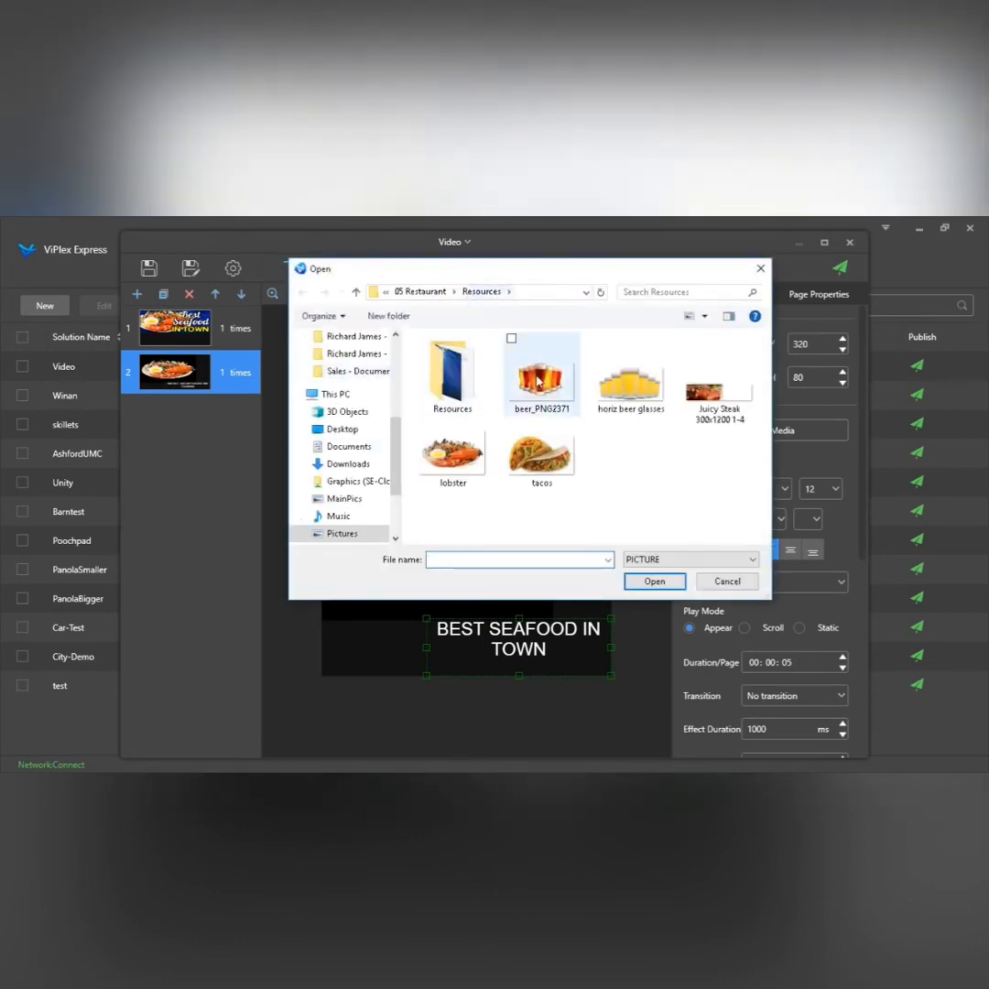
double_click(452, 371)
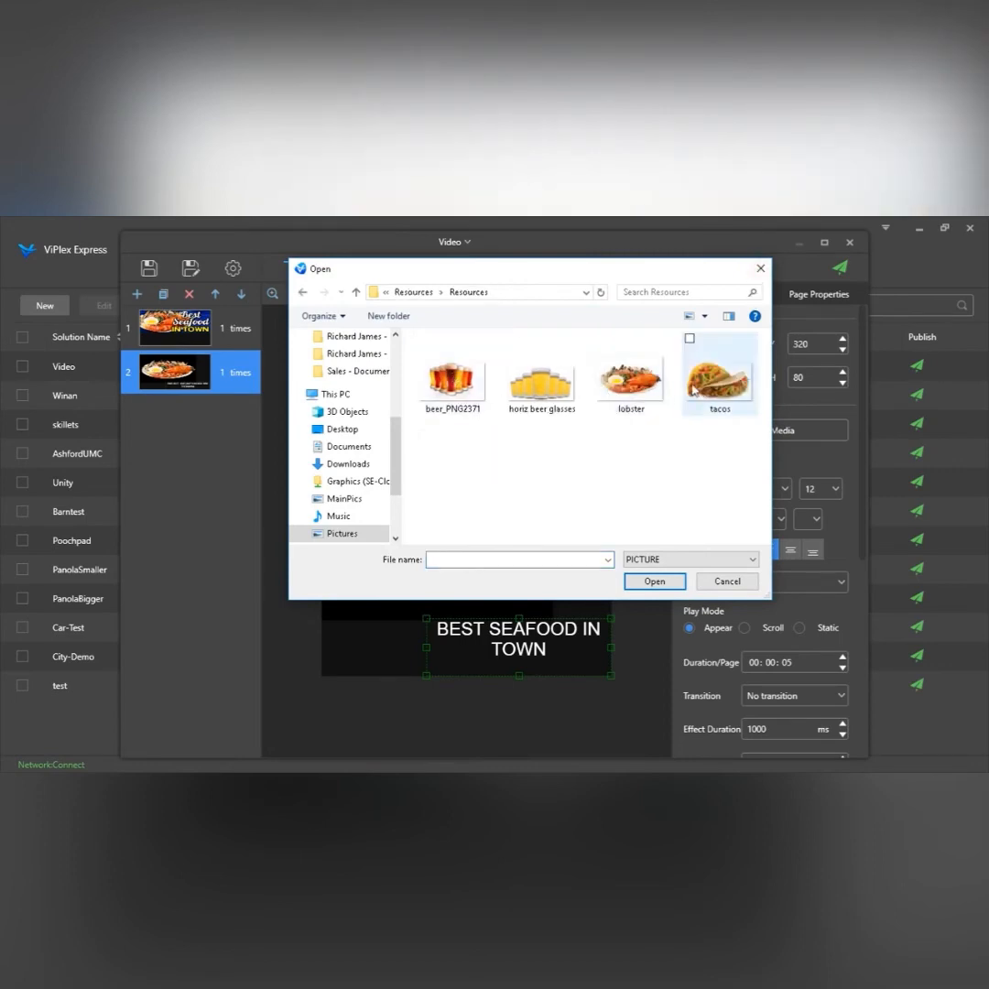
double_click(631, 376)
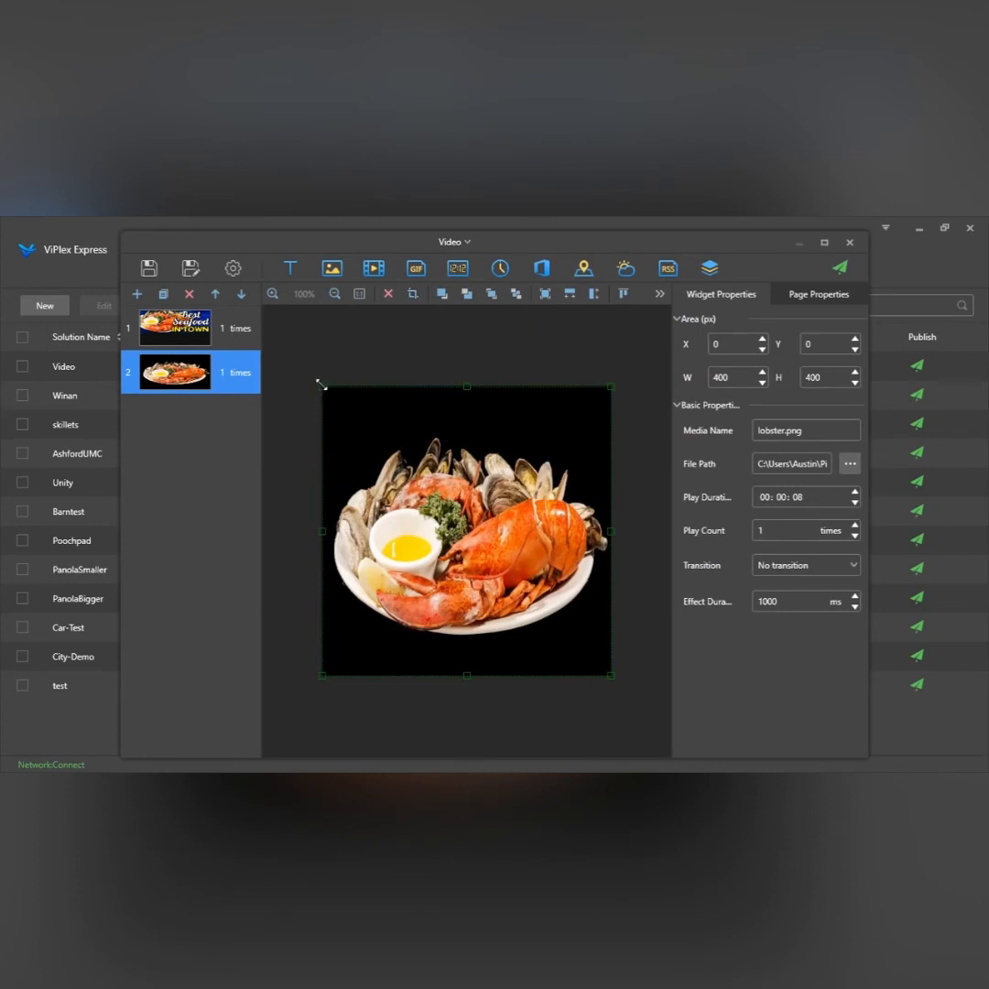
left_click_drag(320, 384, 417, 471)
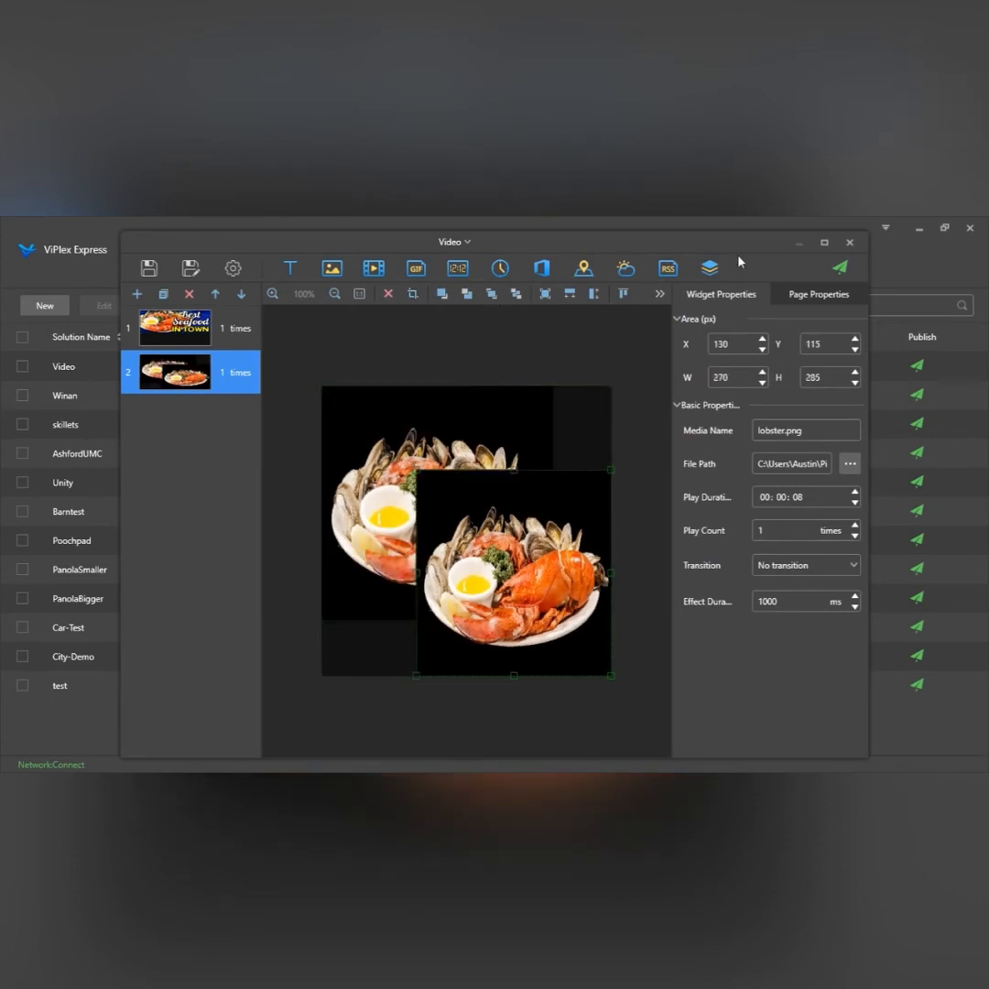
- Delete the second lobster image from page 2 while keeping the page itself
left_click(189, 294)
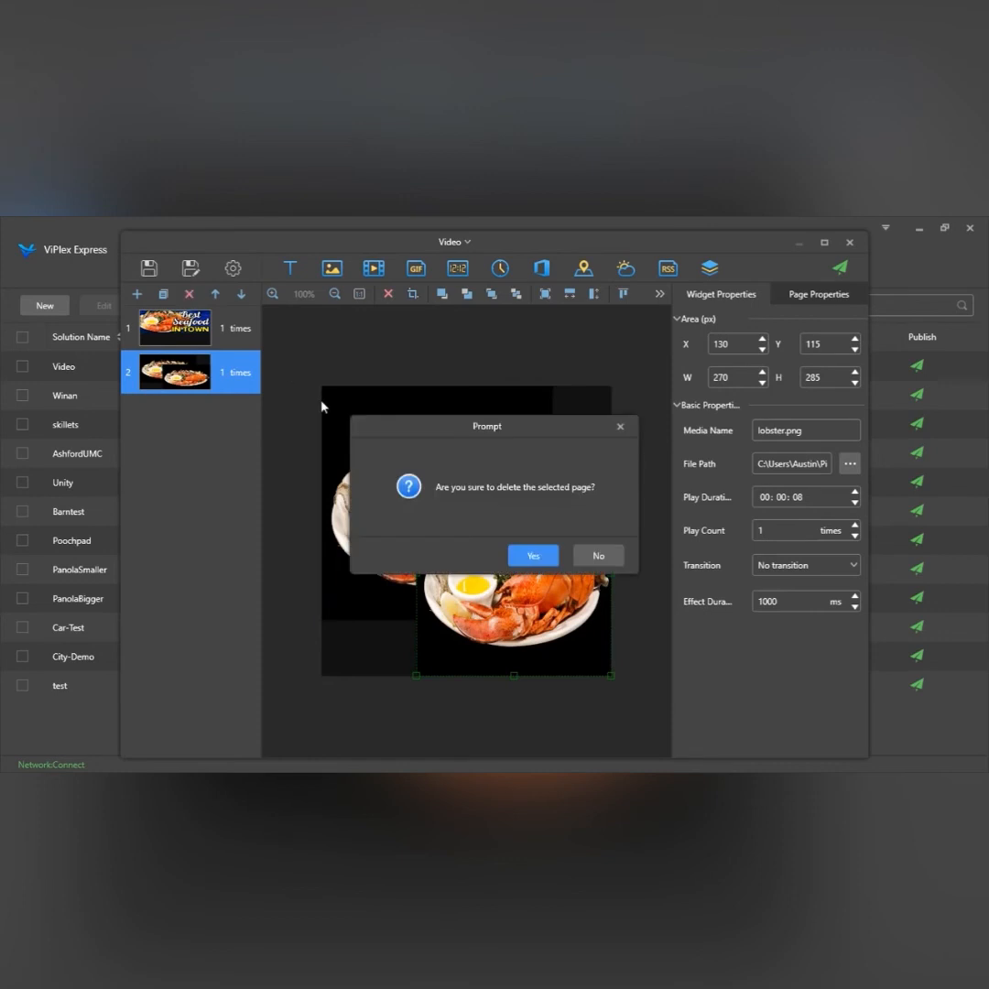
left_click(598, 555)
left_click(388, 294)
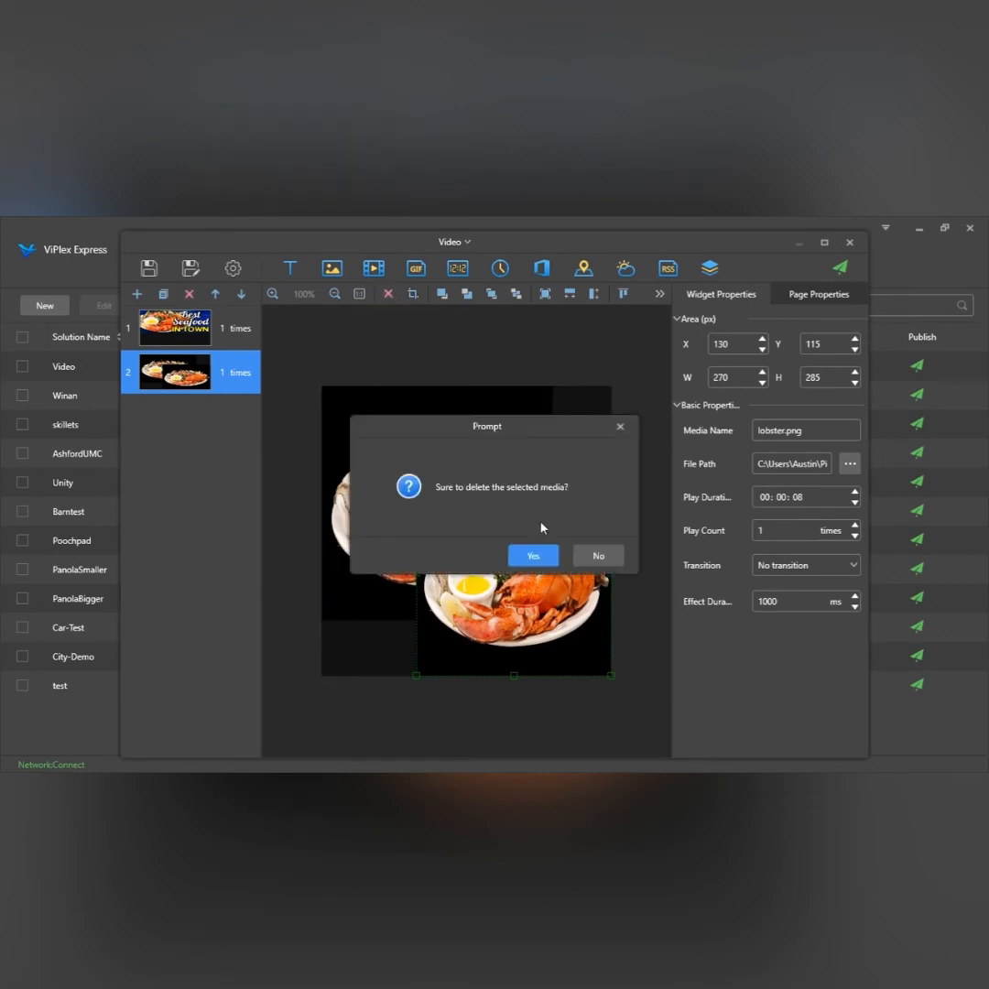
left_click(531, 554)
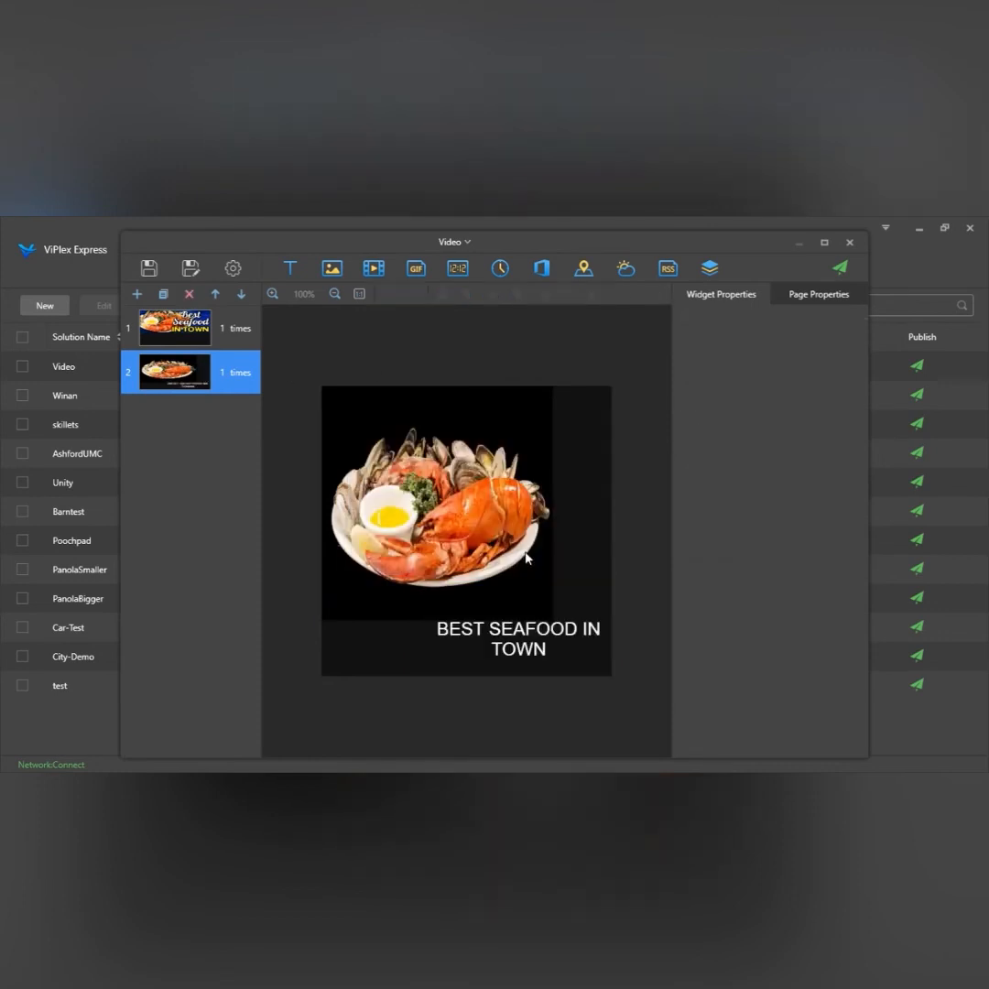
- Apply an orange background color, #FFAF00, to the whole "BEST SEAFOOD IN TOWN" text on page 2
left_click(528, 638)
double_click(545, 646)
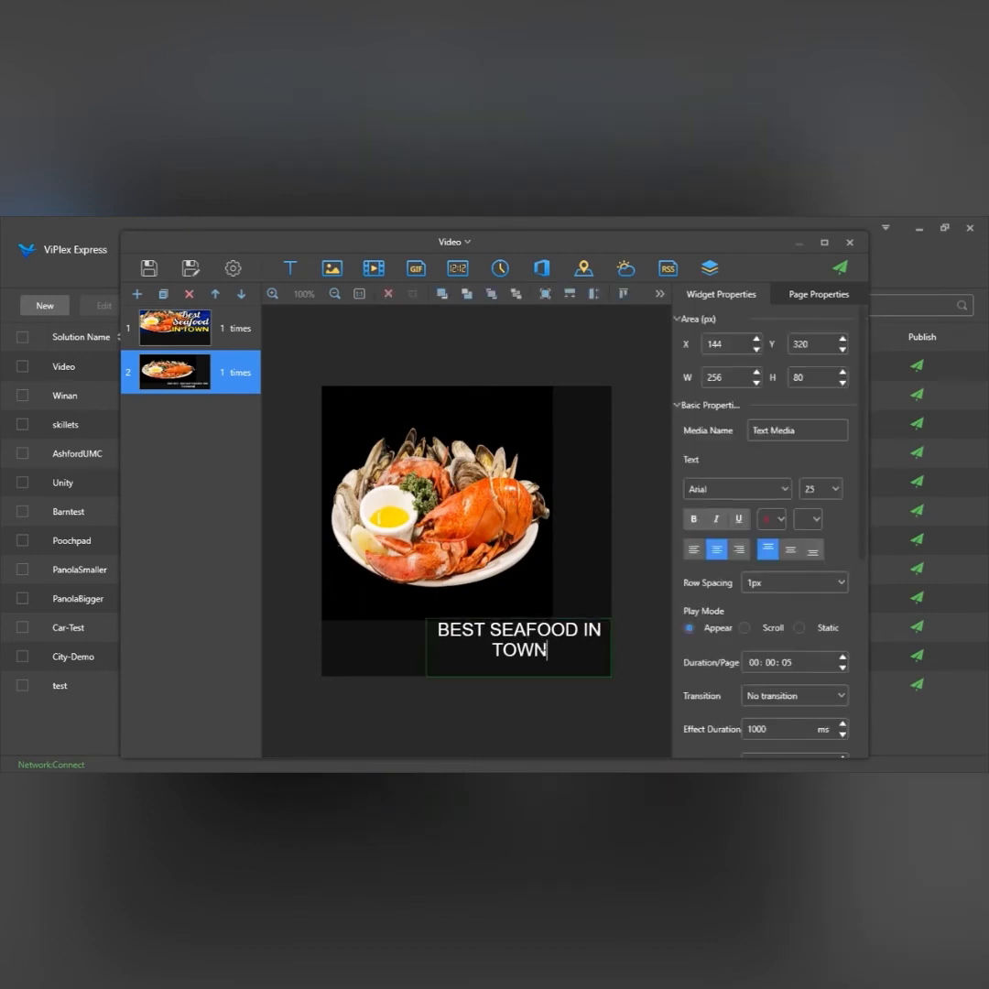
key("ctrl+a")
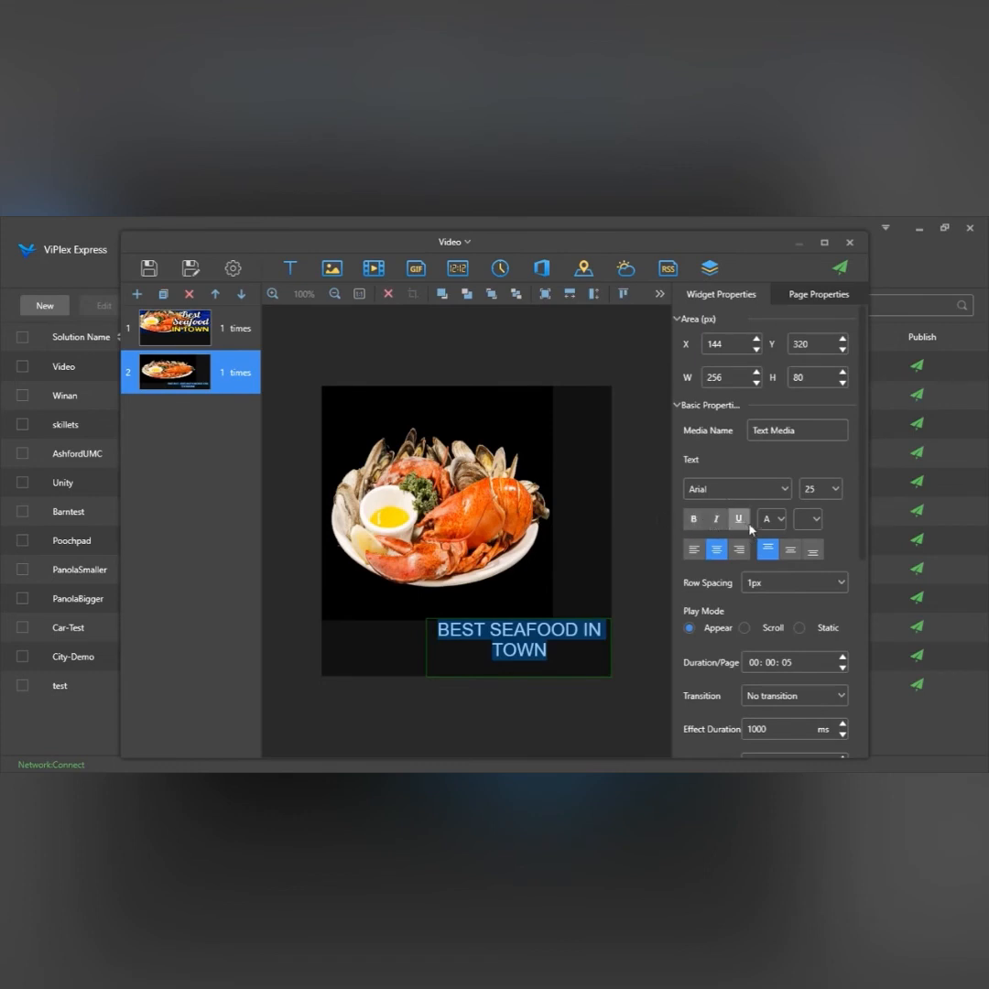
left_click(808, 518)
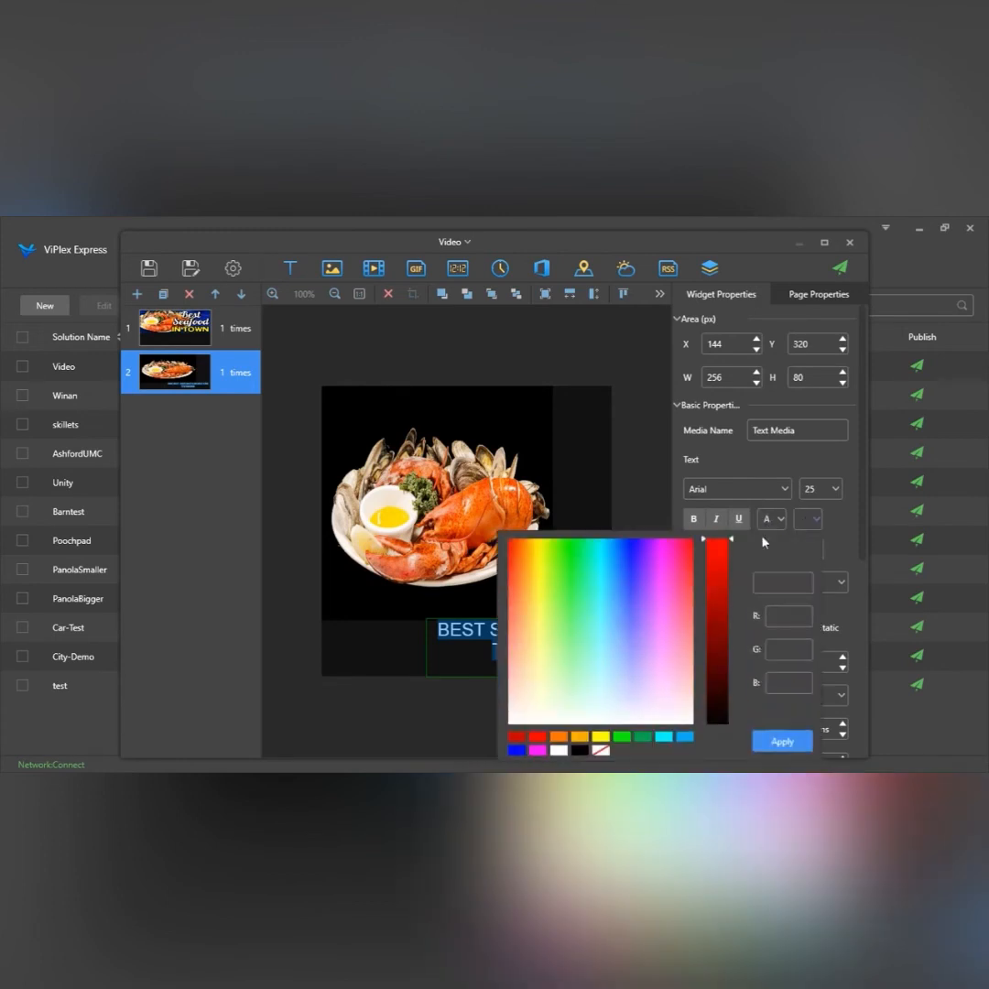
left_click(582, 735)
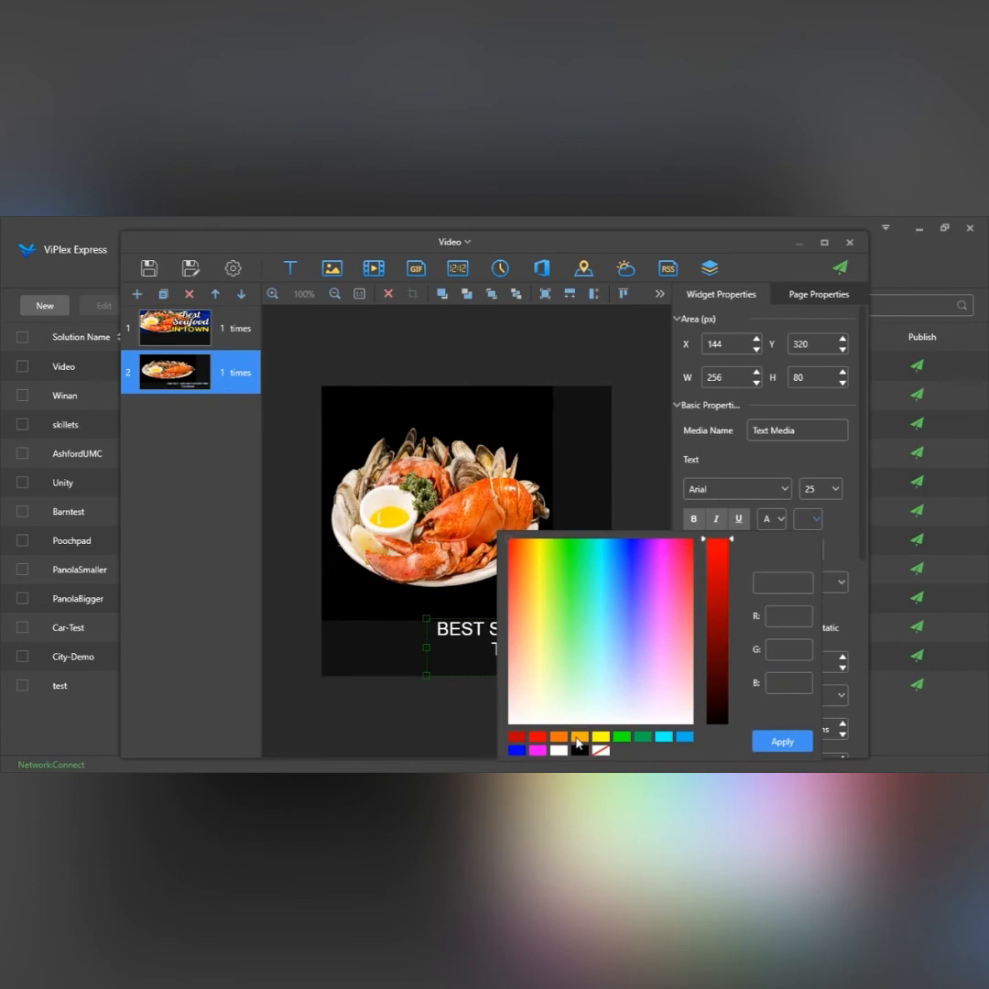
left_click(579, 735)
left_click(781, 742)
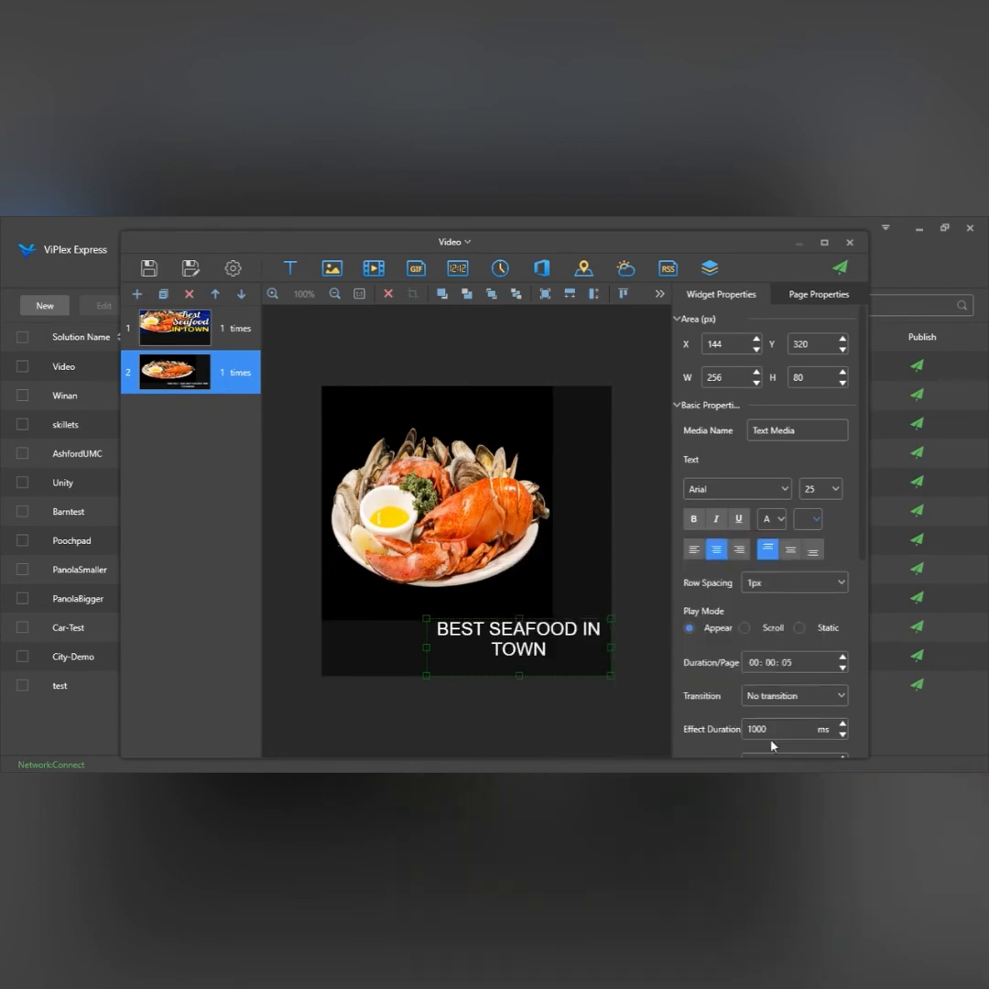
left_click(815, 521)
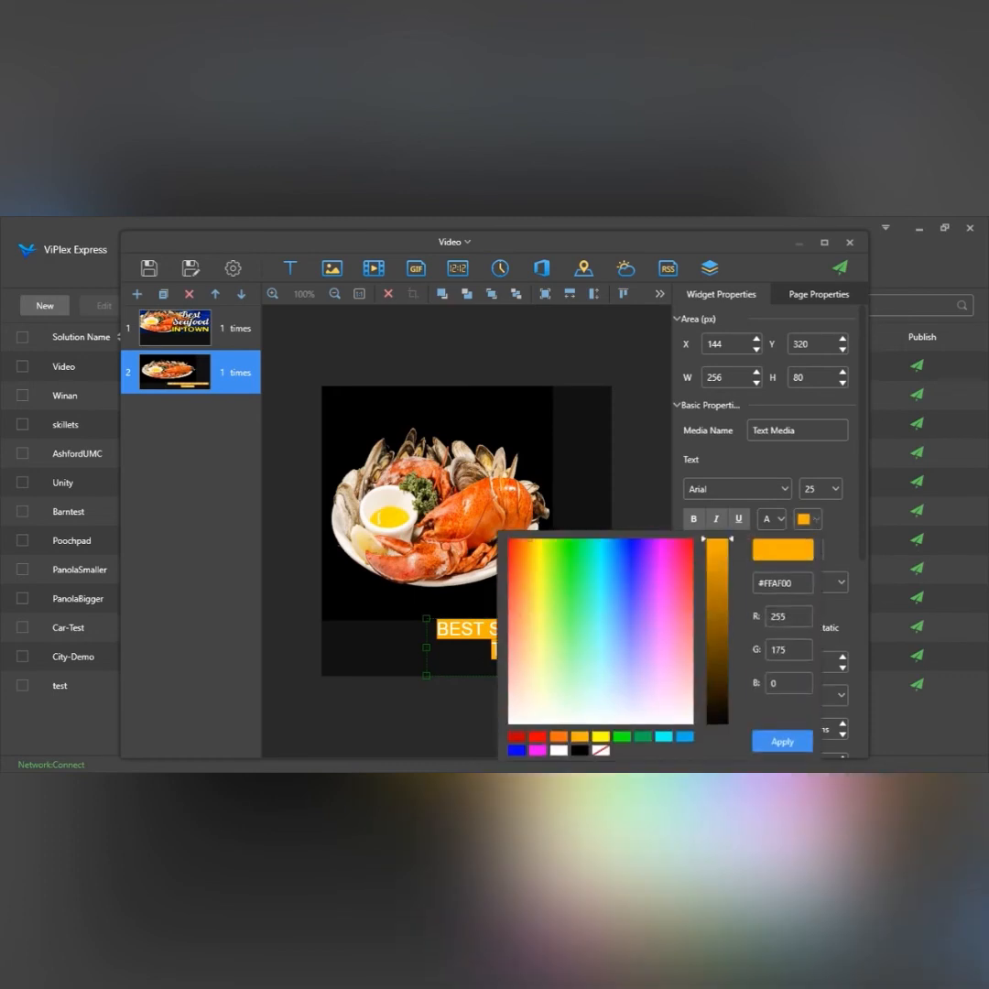
left_click(691, 462)
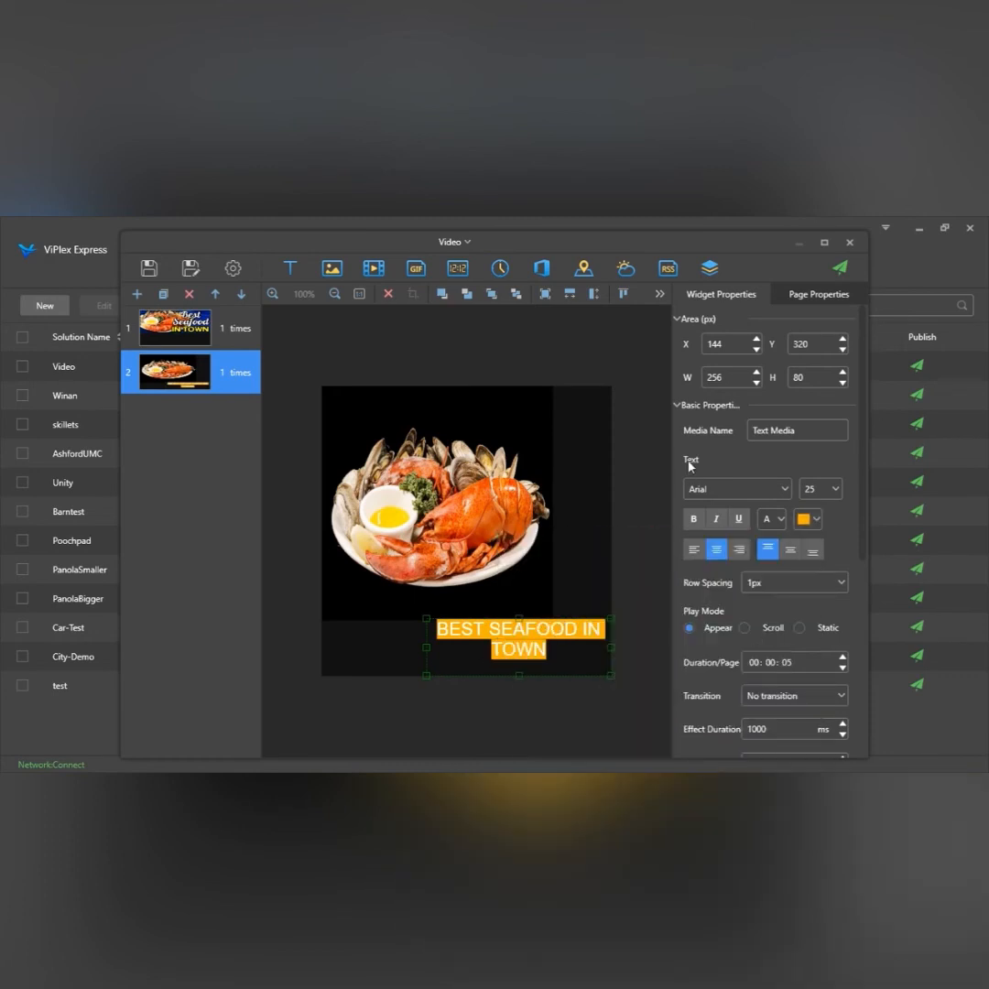
- Delete the remaining lobster image from page 2, keeping only the text widget
left_click(428, 455)
key("Delete")
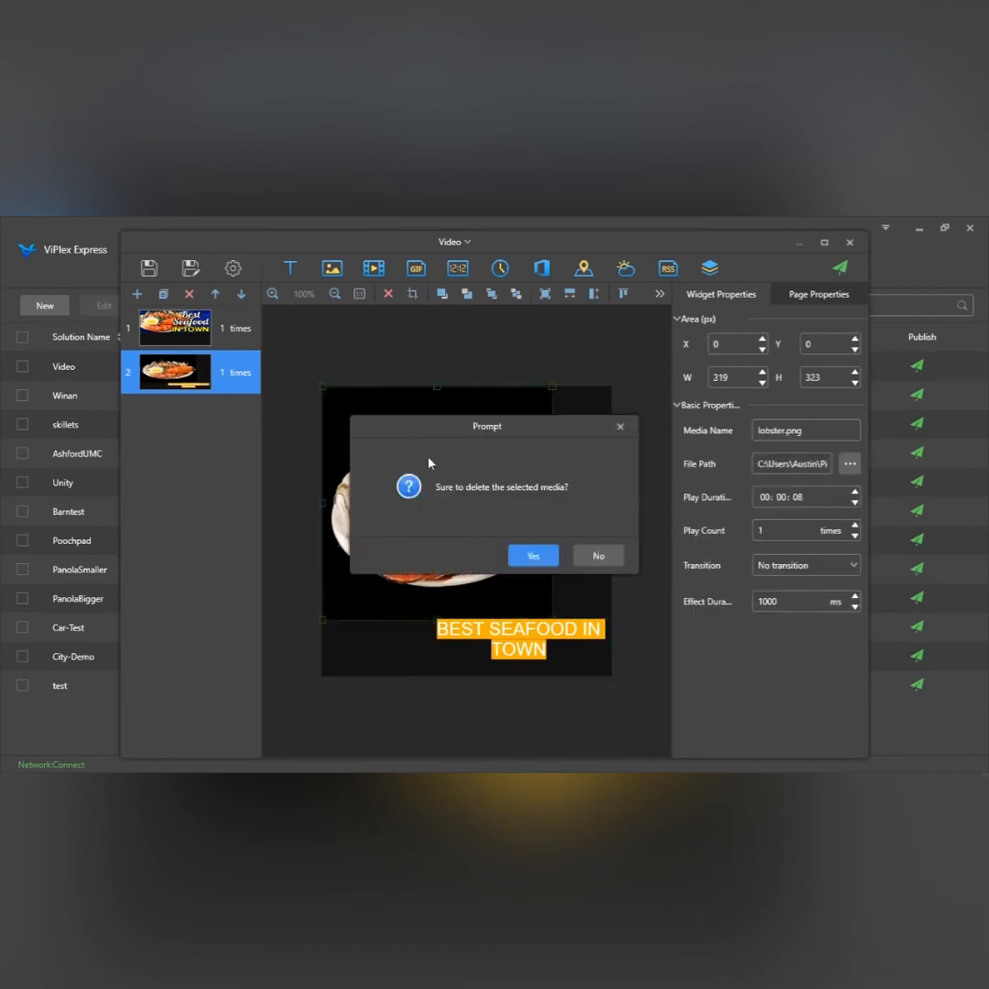
left_click(533, 554)
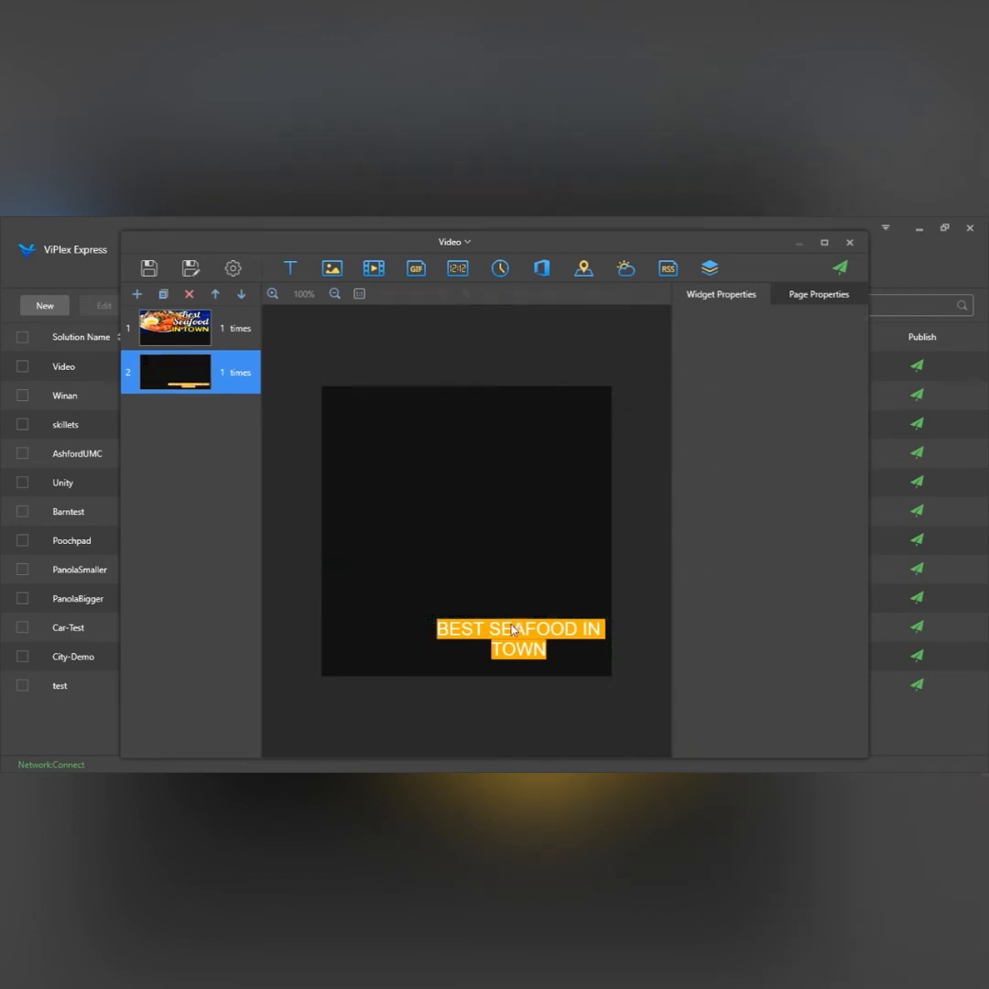
- Move the text widget up to about Y 151 and center it horizontally on page 2
left_click(511, 622)
left_click_drag(511, 622, 435, 501)
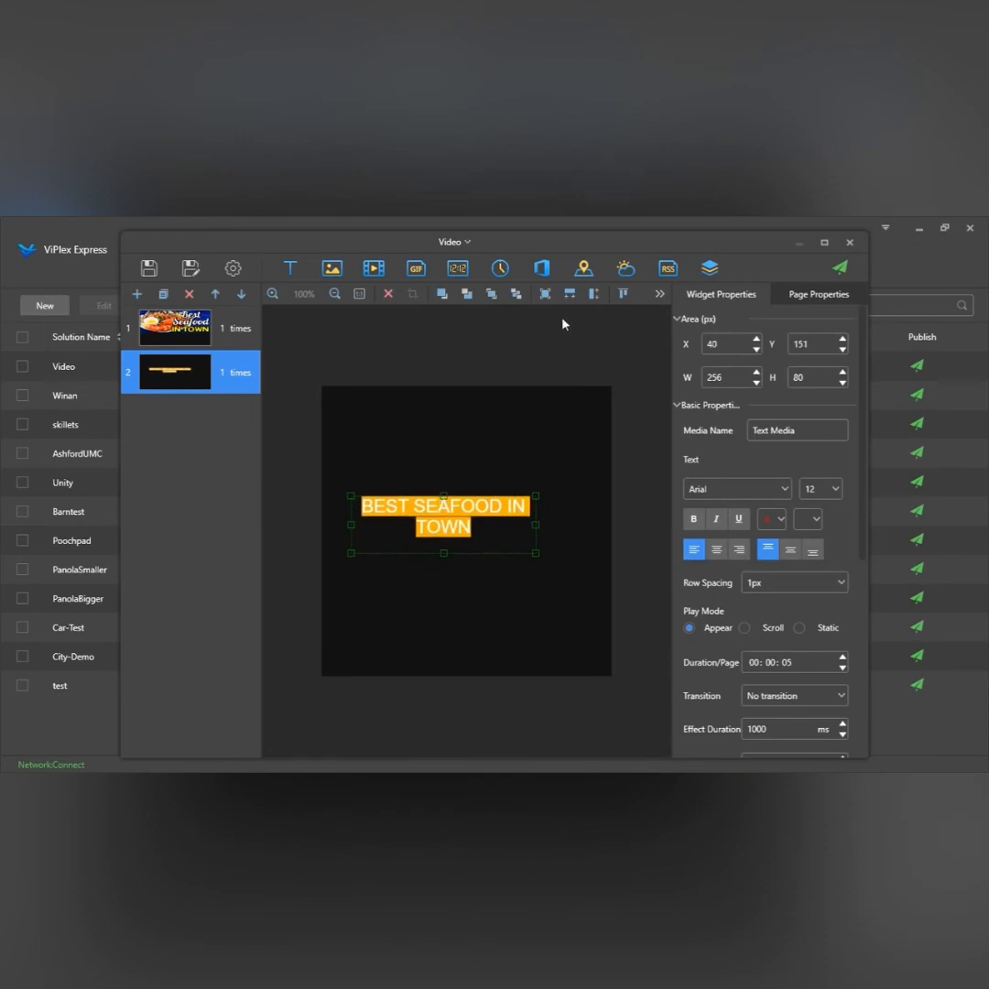
left_click(659, 294)
left_click(654, 318)
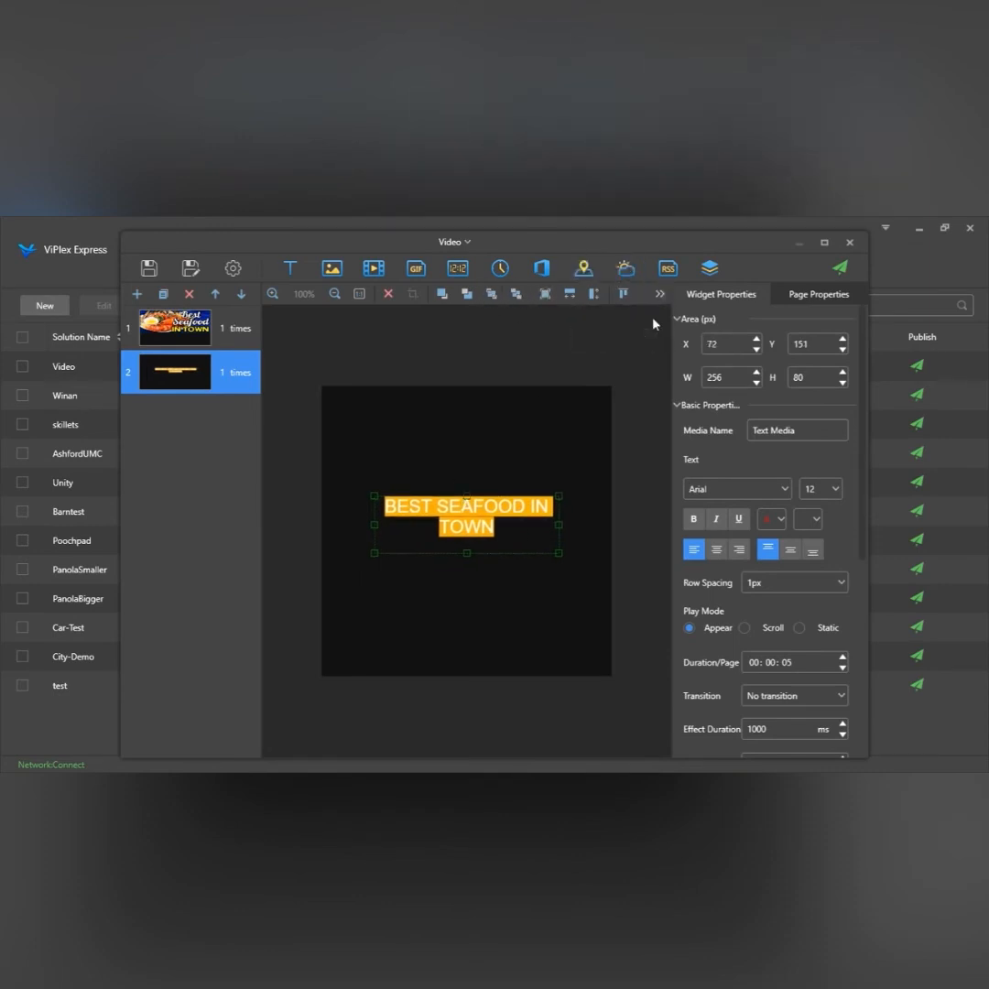
- Duplicate page 2 three times to create pages 3, 4 and 5 with the same text
left_click(164, 295)
left_click(164, 295)
left_click(164, 294)
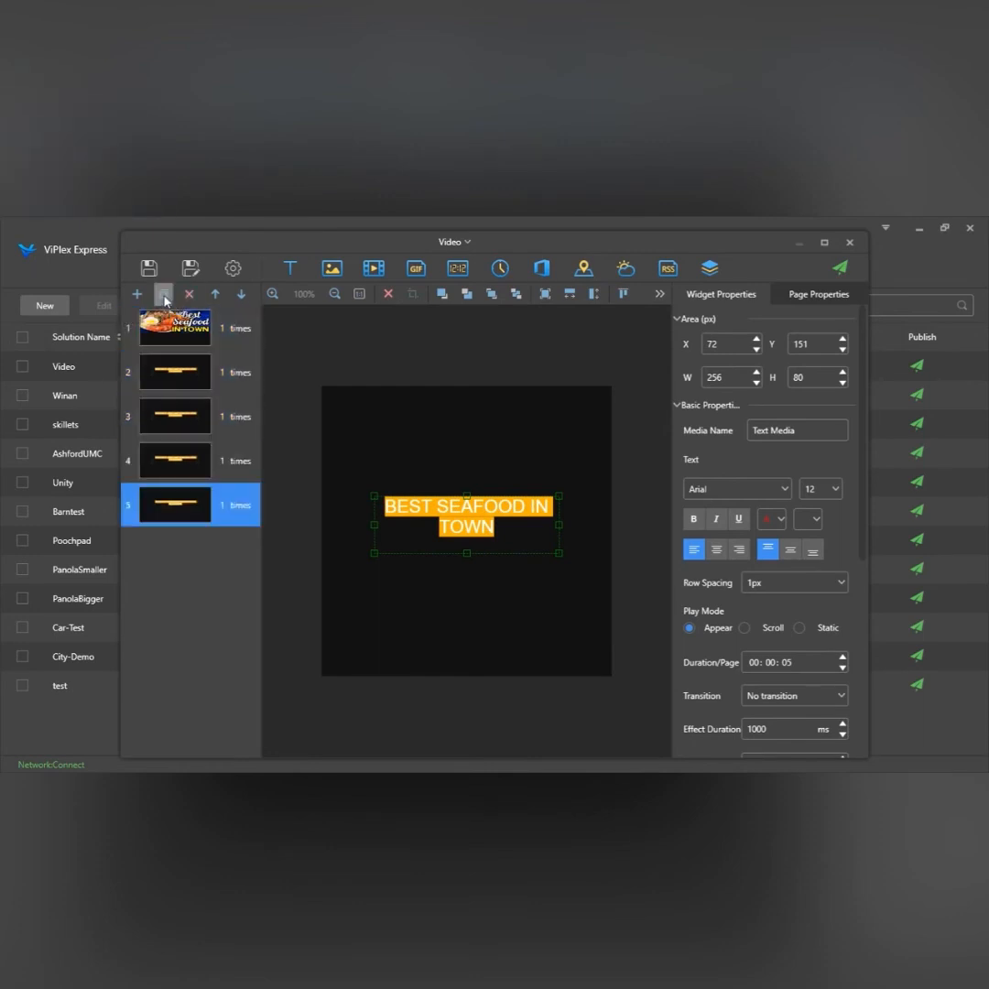
- Try to change the background color of the text on page 3 to green
left_click(210, 370)
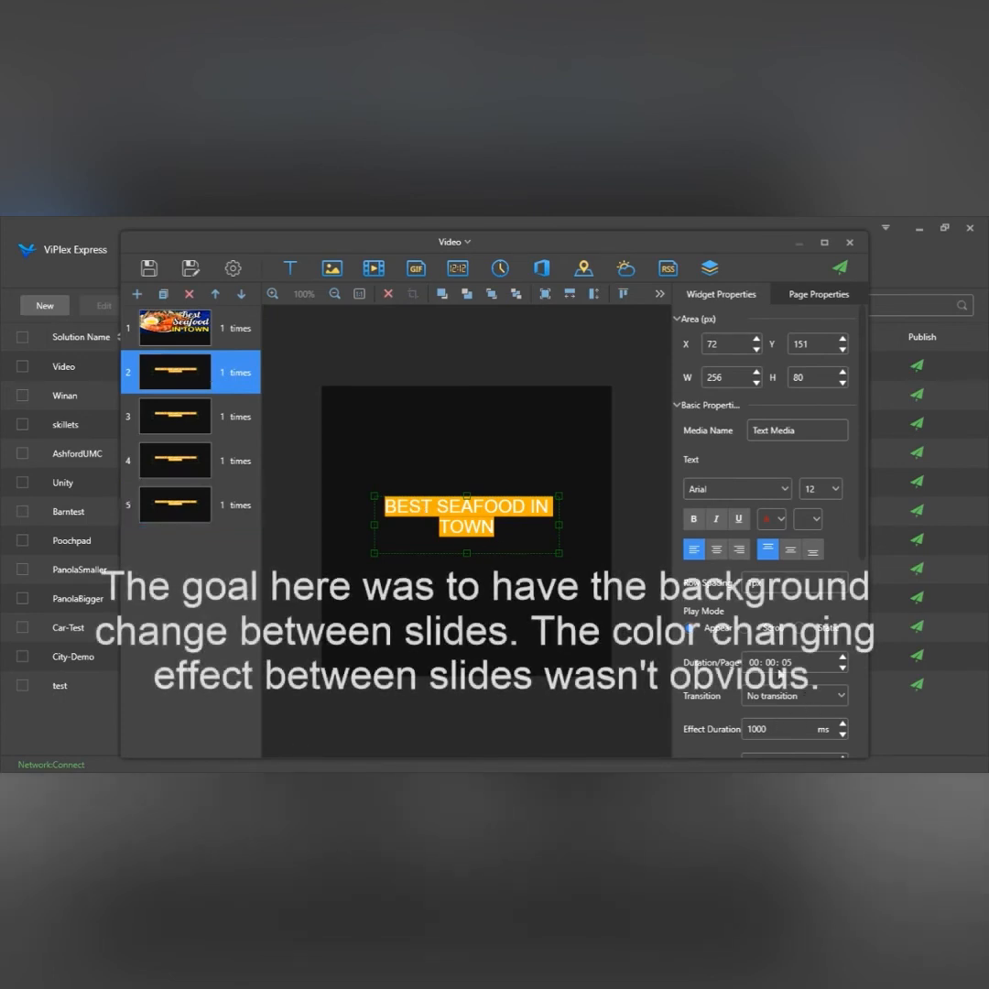
left_click(221, 428, "ctrl")
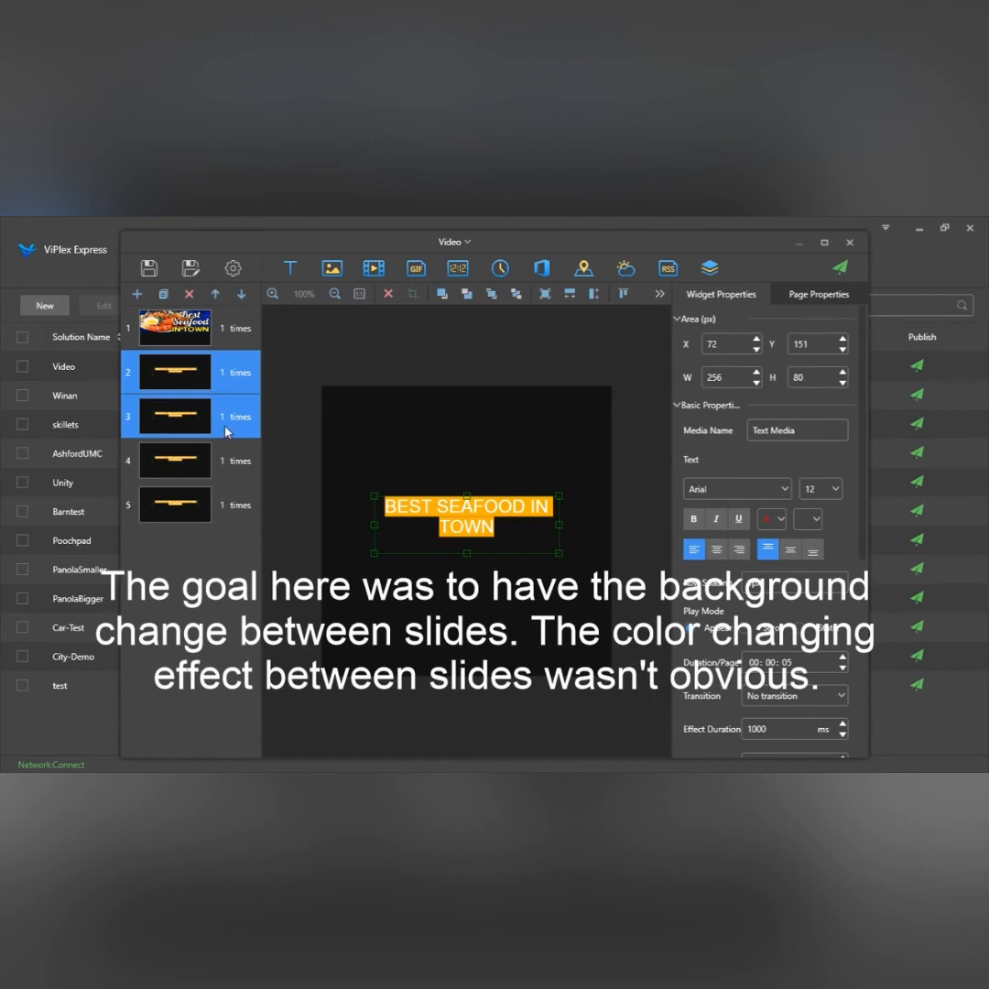
left_click(225, 430)
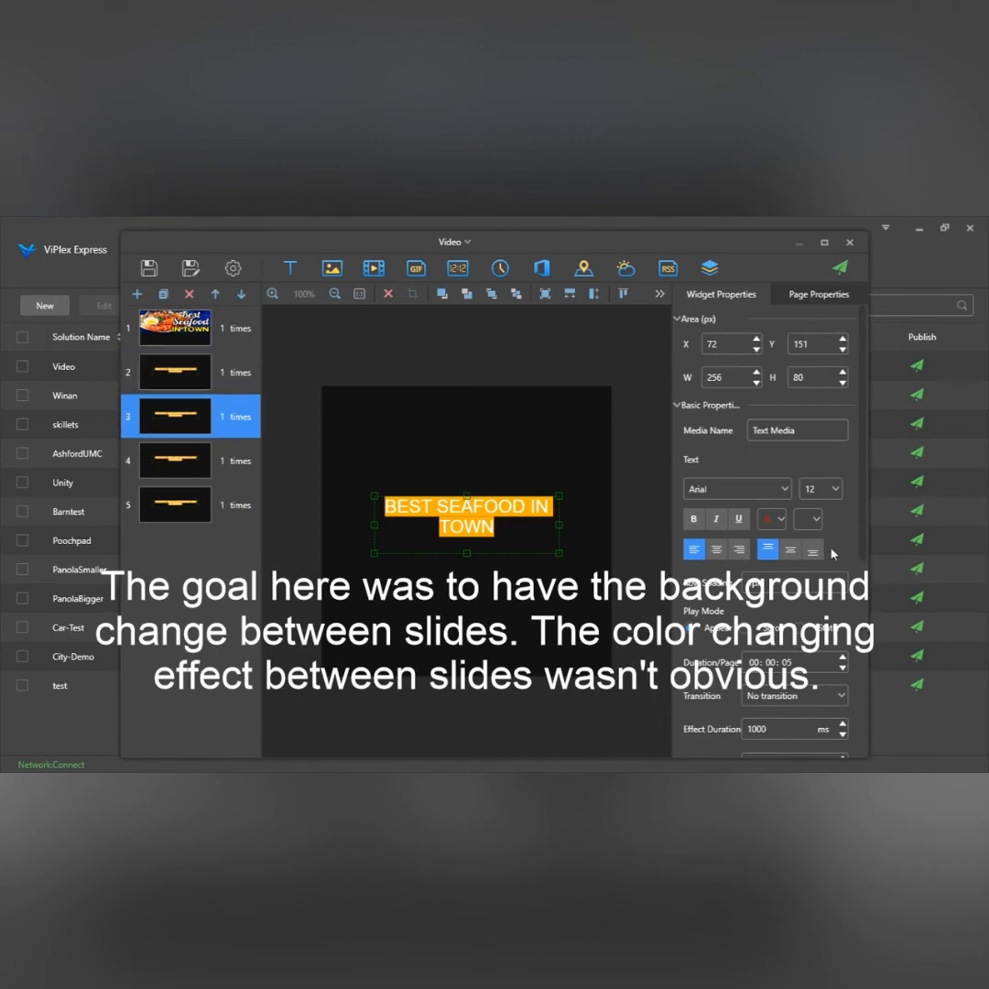
left_click(810, 520)
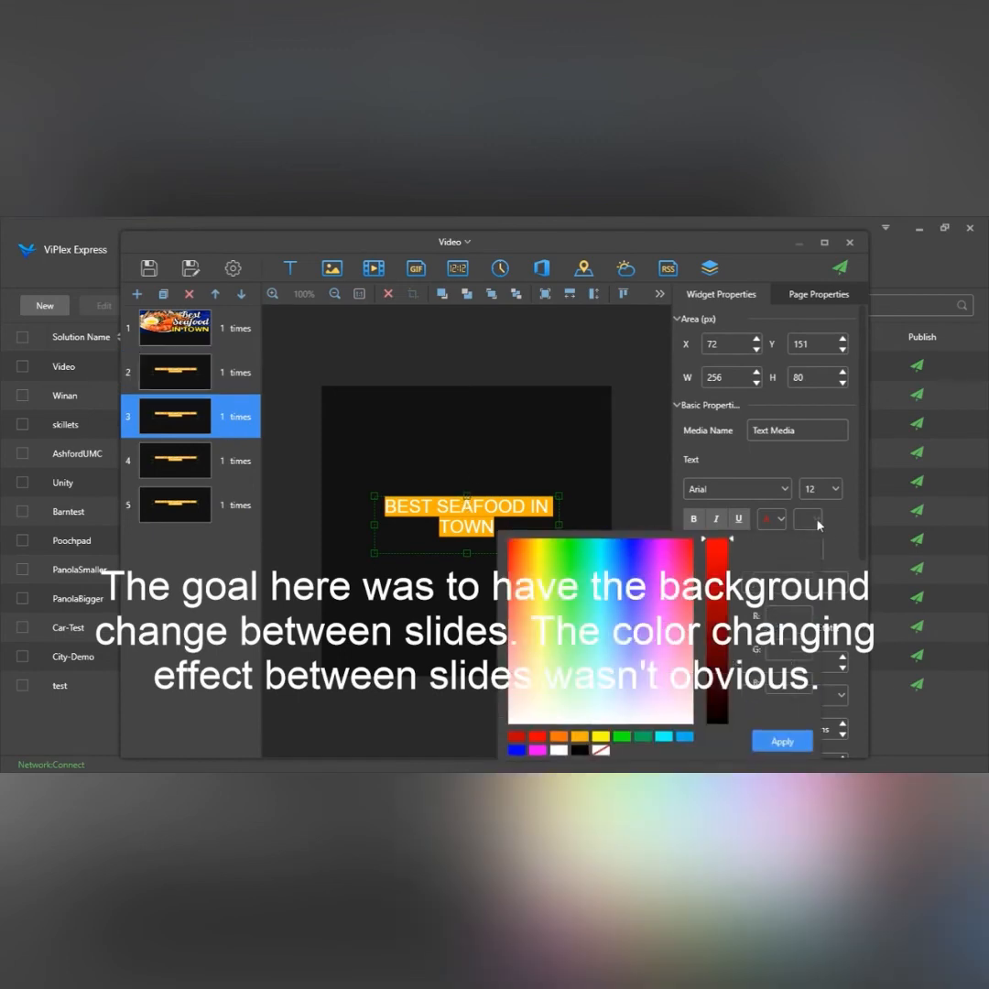
left_click(643, 736)
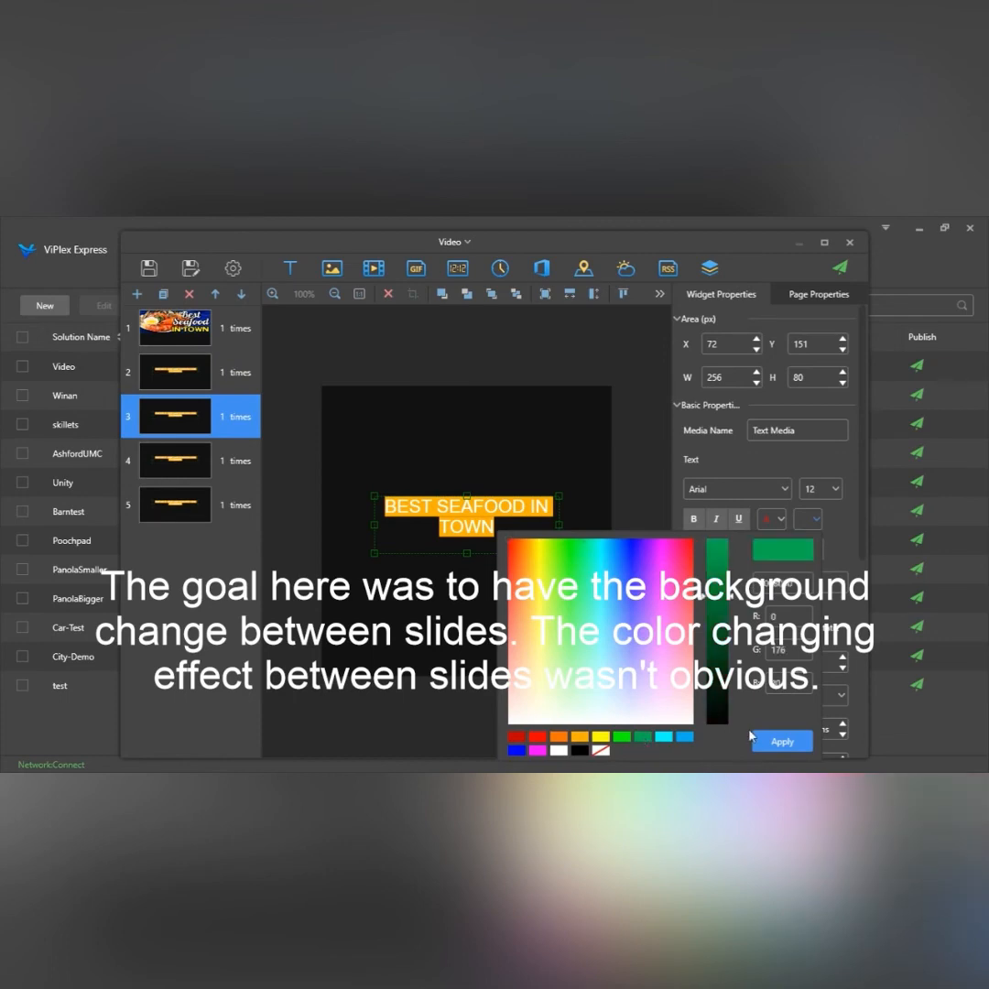
left_click(780, 741)
- Retry the green background color on page 3's text widget and nudge the widget to about X 74, Y 150
left_click(202, 465, "ctrl")
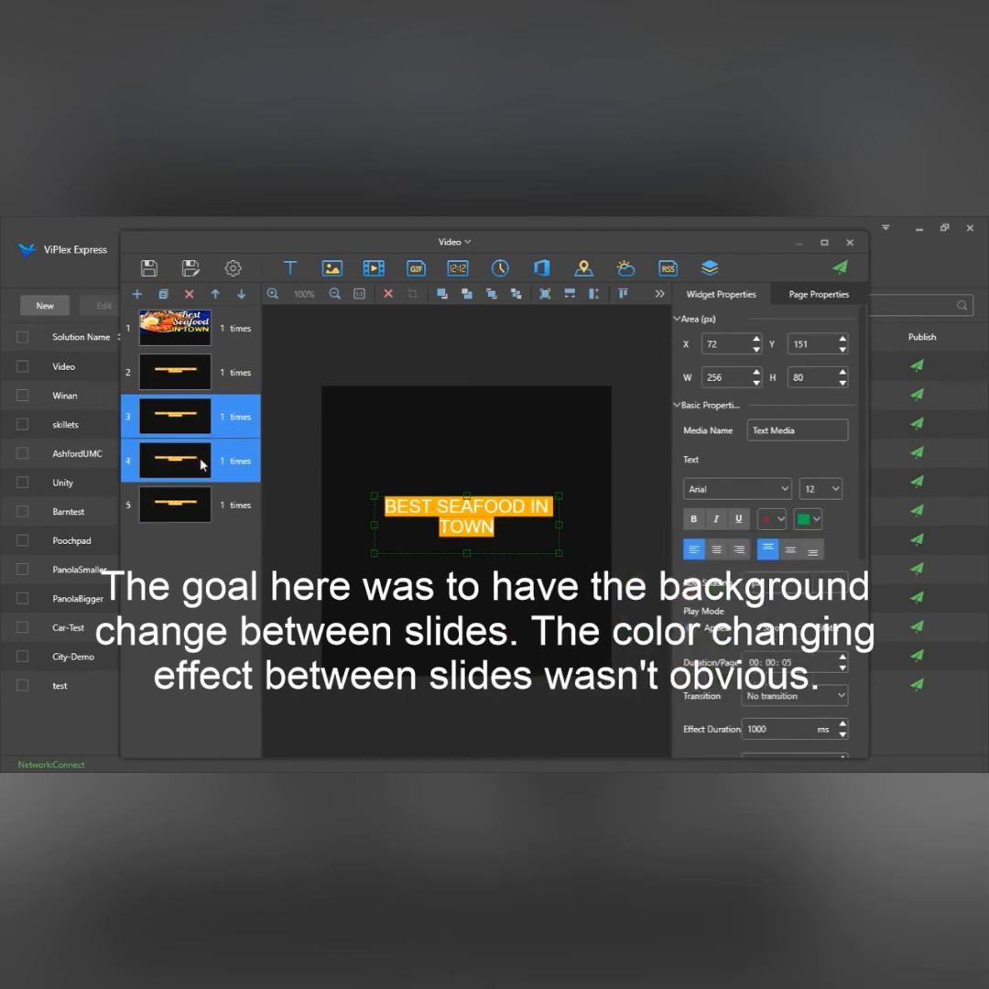
left_click(202, 463)
left_click(221, 407)
left_click(230, 385)
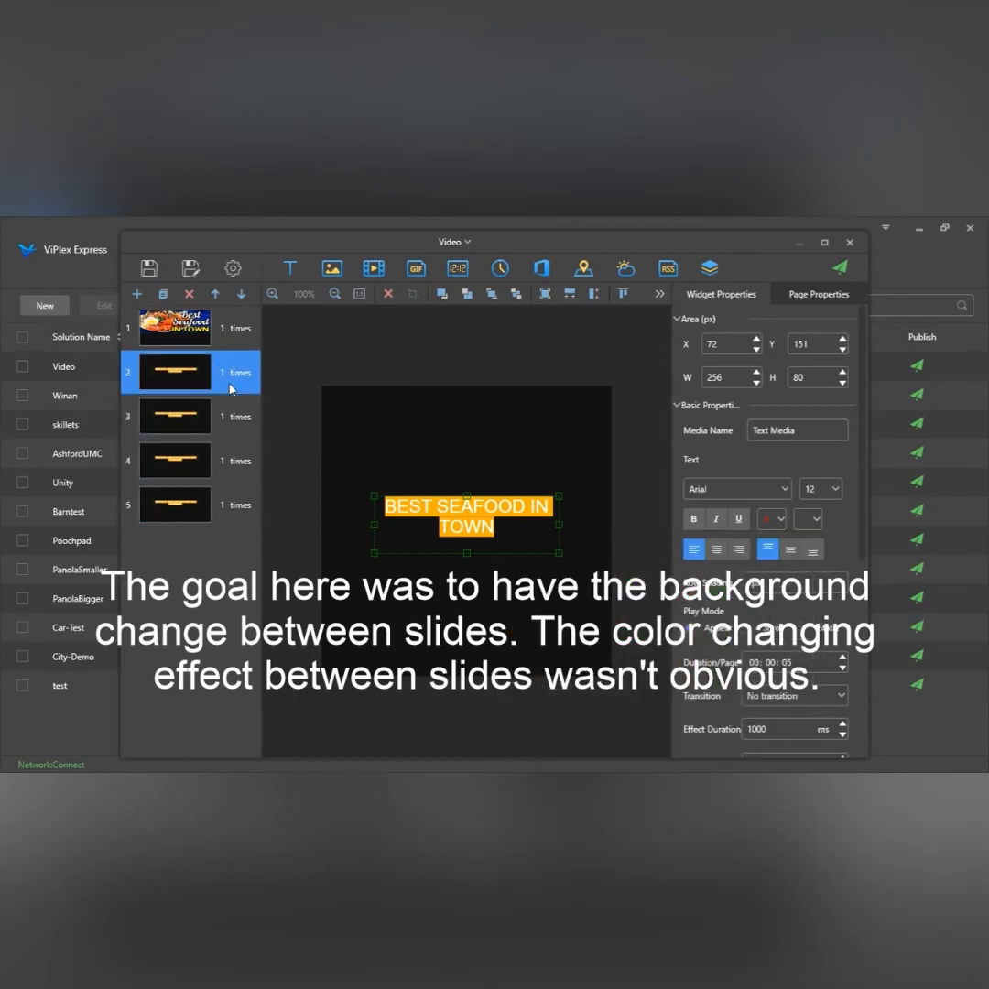
left_click(229, 432)
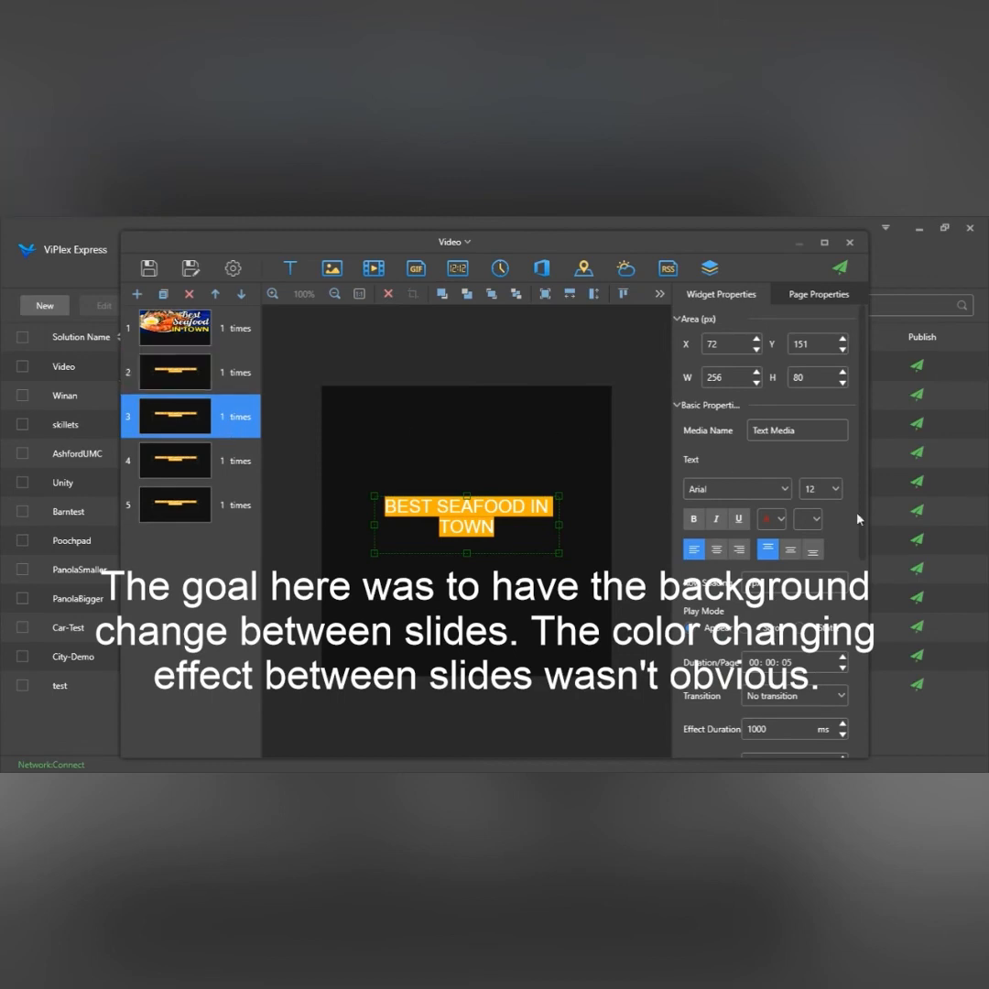
left_click(807, 519)
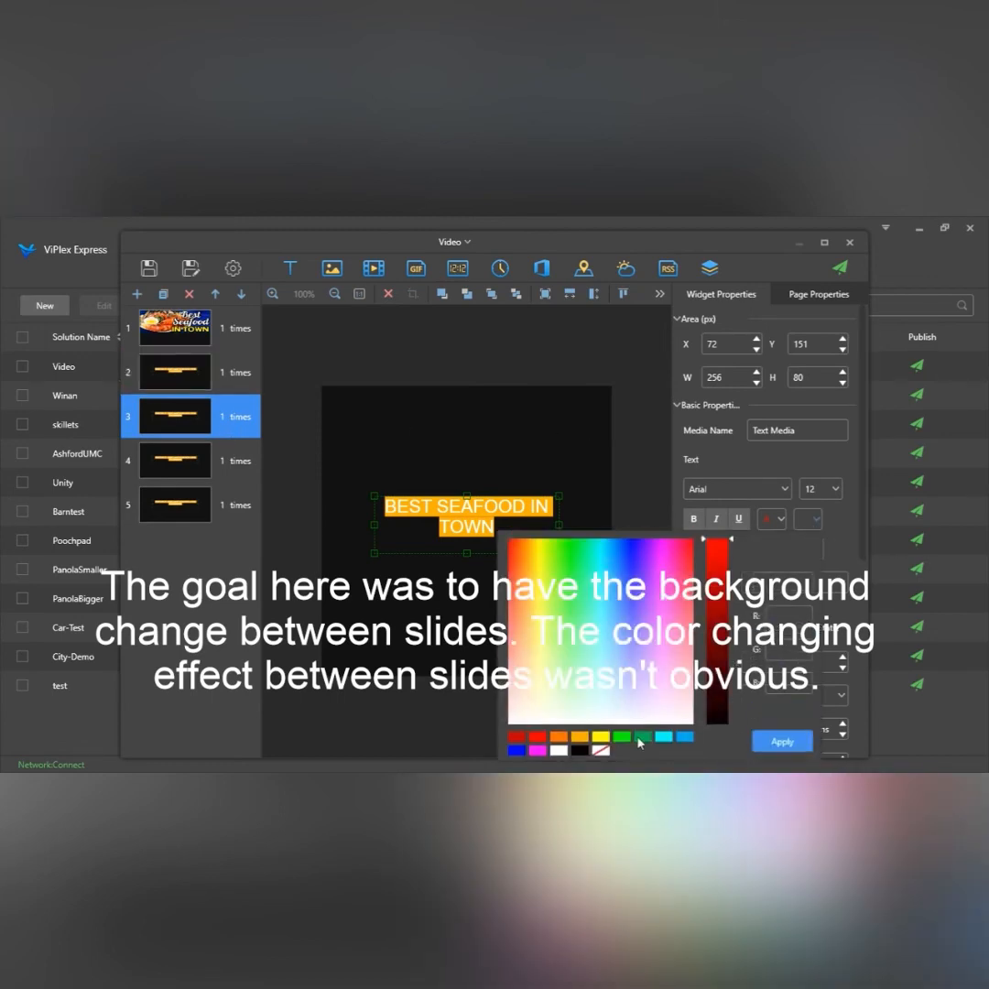
left_click(641, 738)
left_click(769, 743)
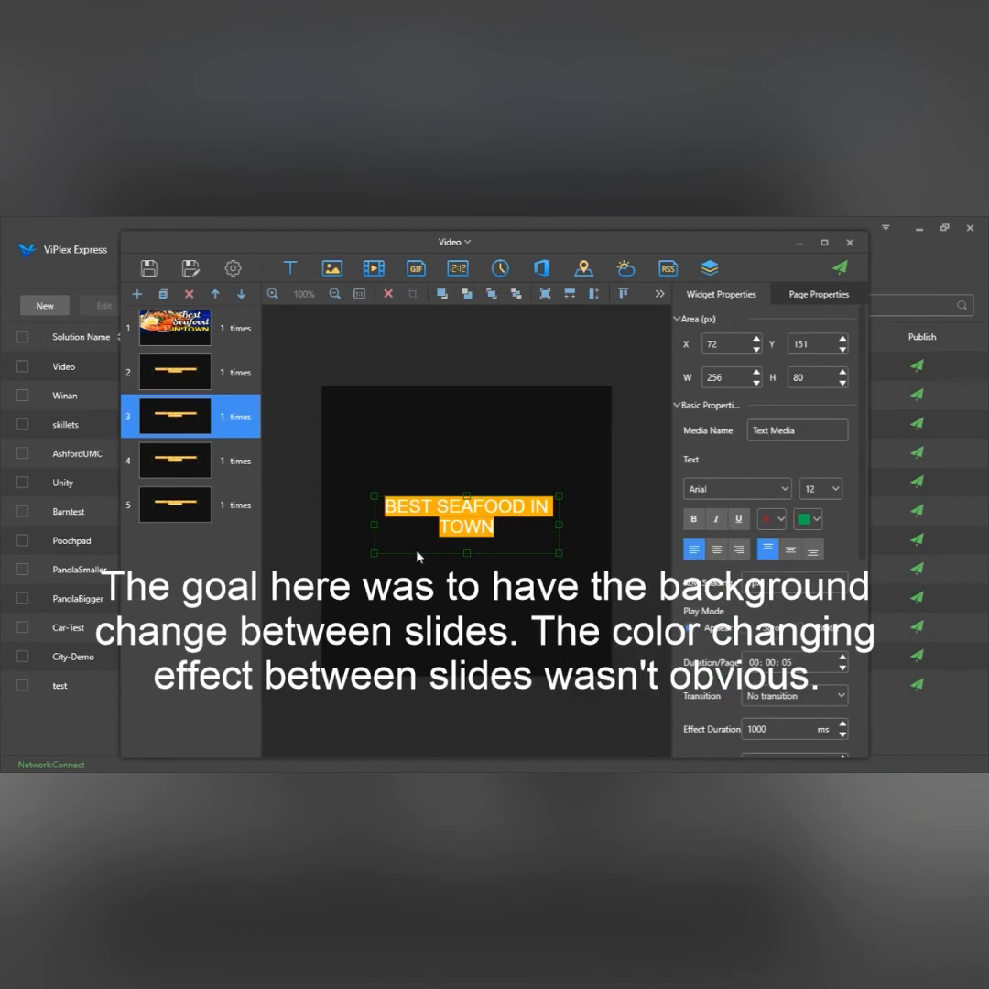
left_click_drag(441, 529, 444, 528)
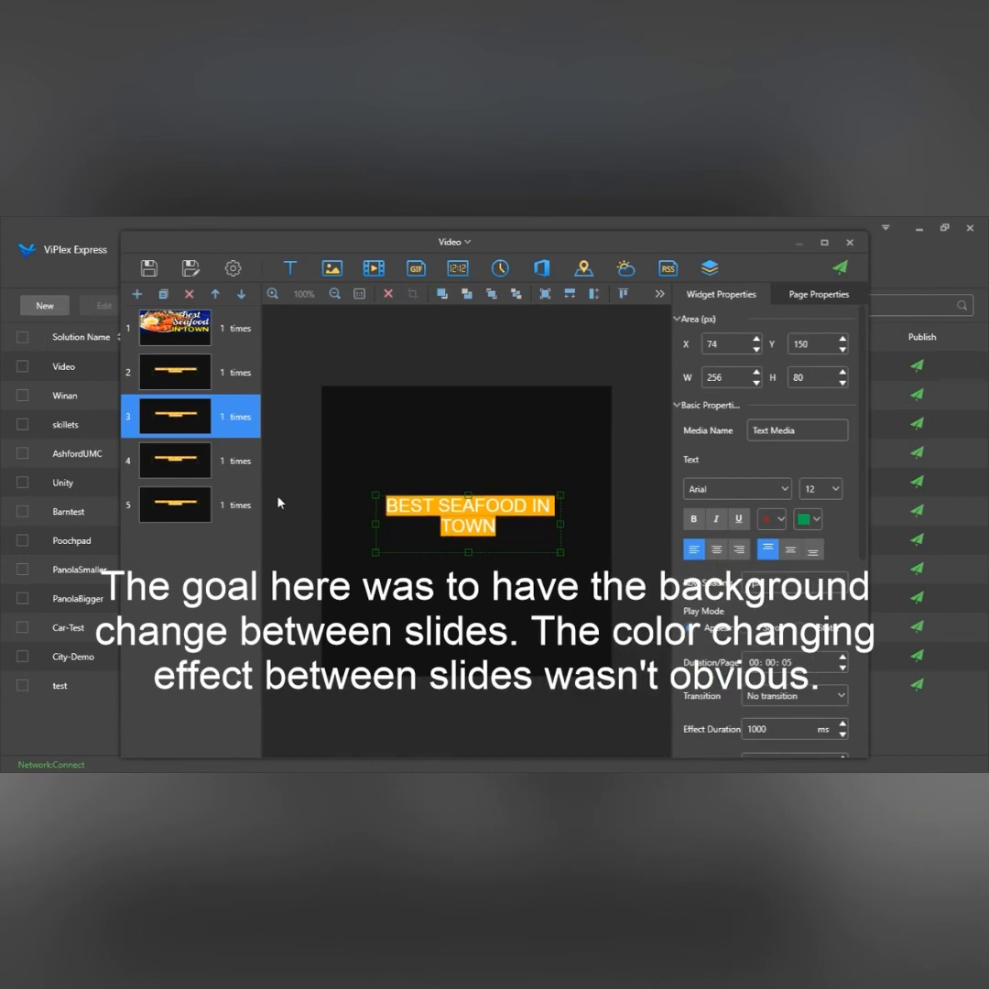
- Try to change the background color of page 4's text widget to magenta
left_click(174, 460)
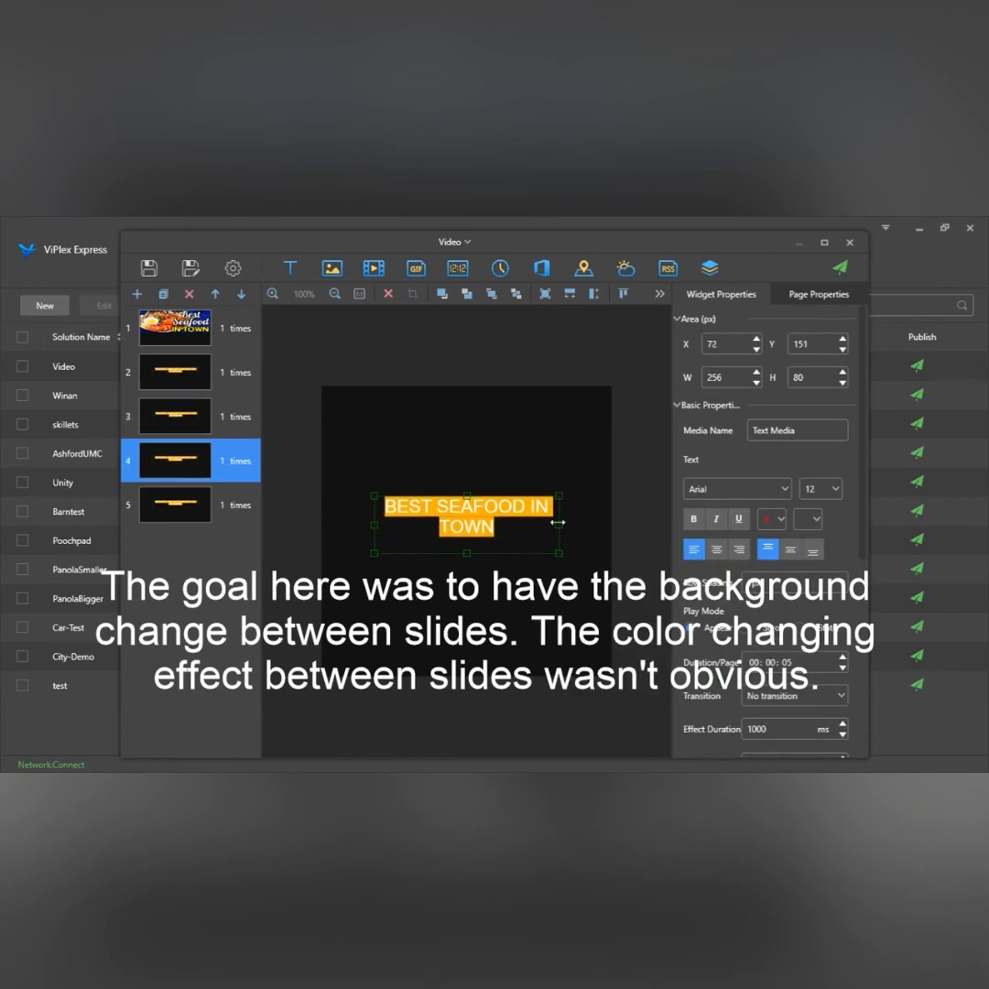
left_click(815, 522)
left_click(541, 751)
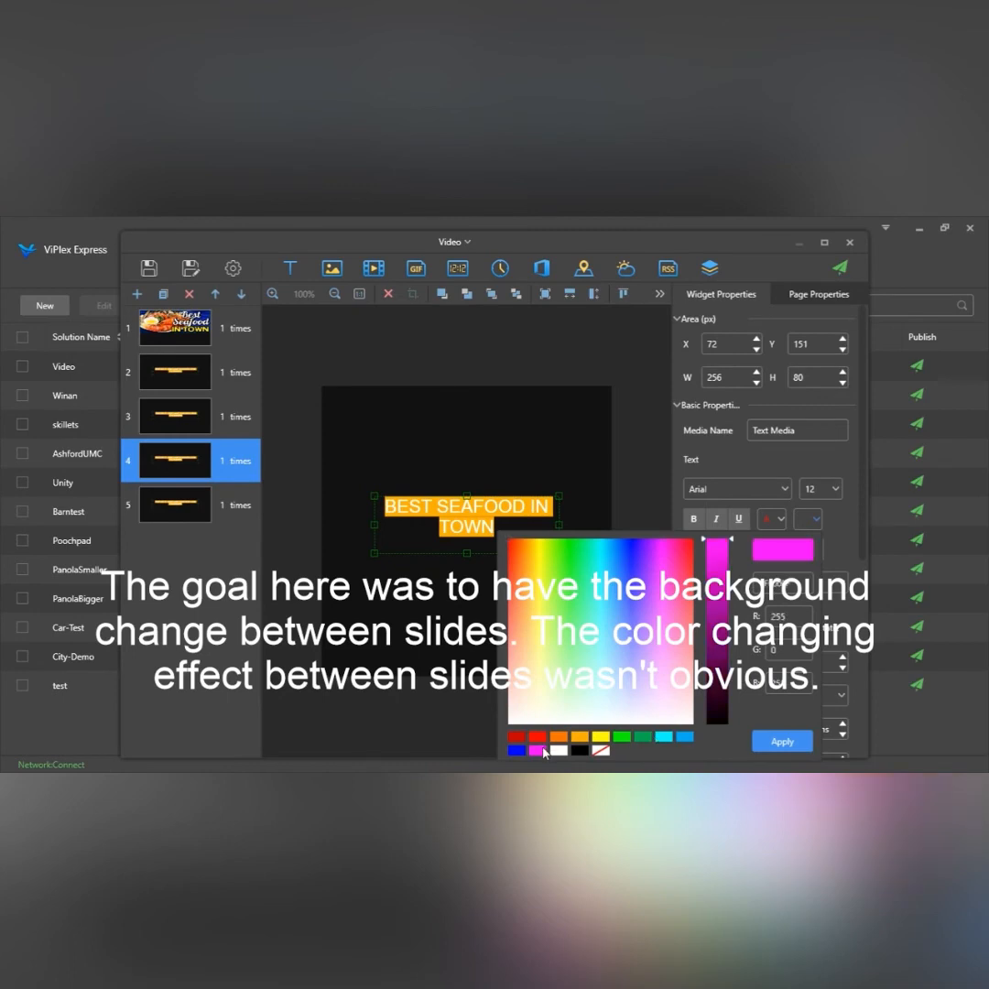
left_click(782, 742)
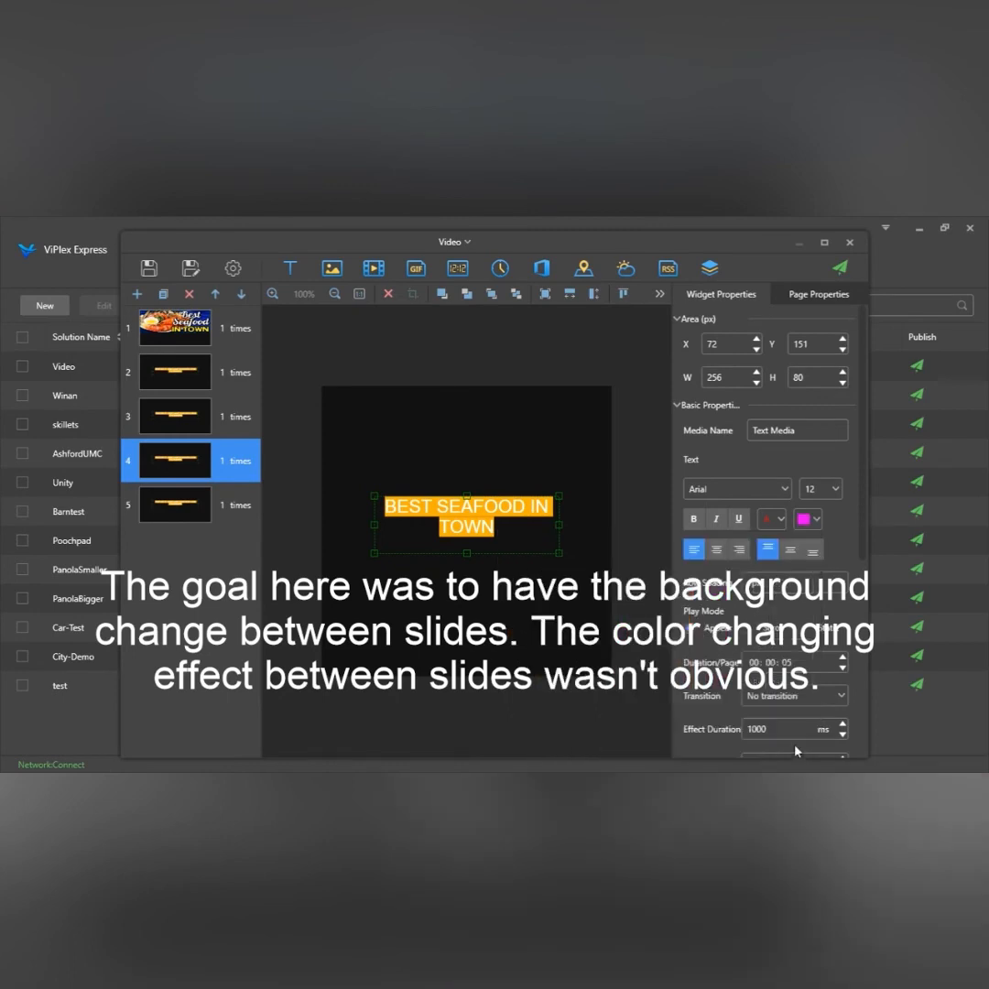
- Set a magenta background on the entire BEST SEAFOOD IN TOWN text on page 4
left_click(227, 434)
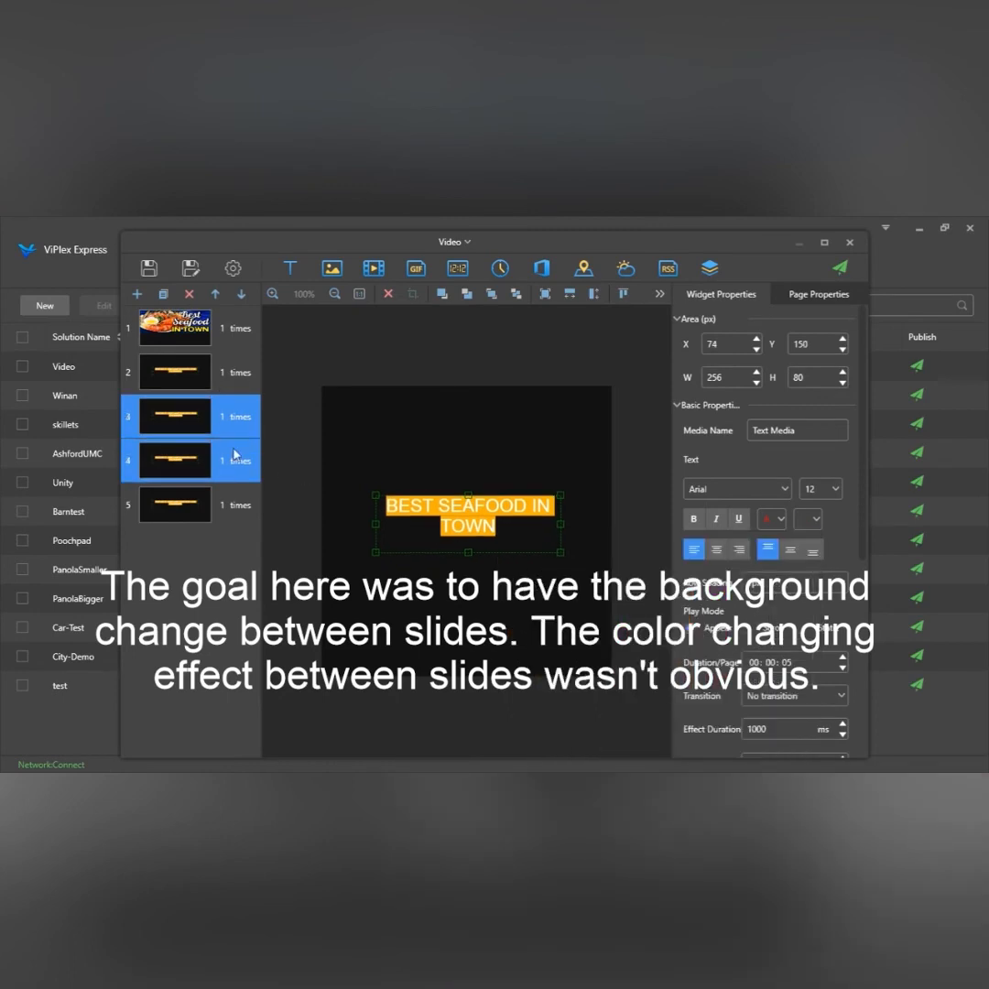
left_click(224, 458)
double_click(535, 508)
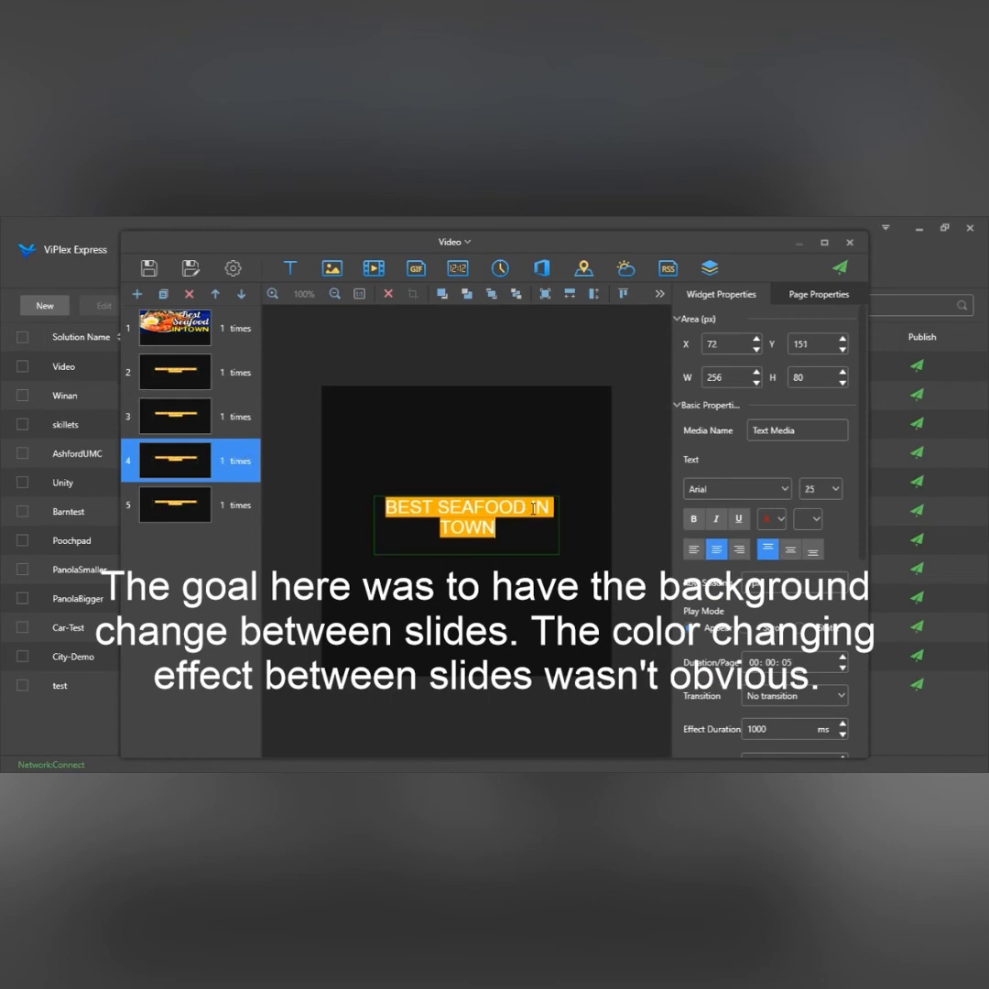
key("ctrl+a")
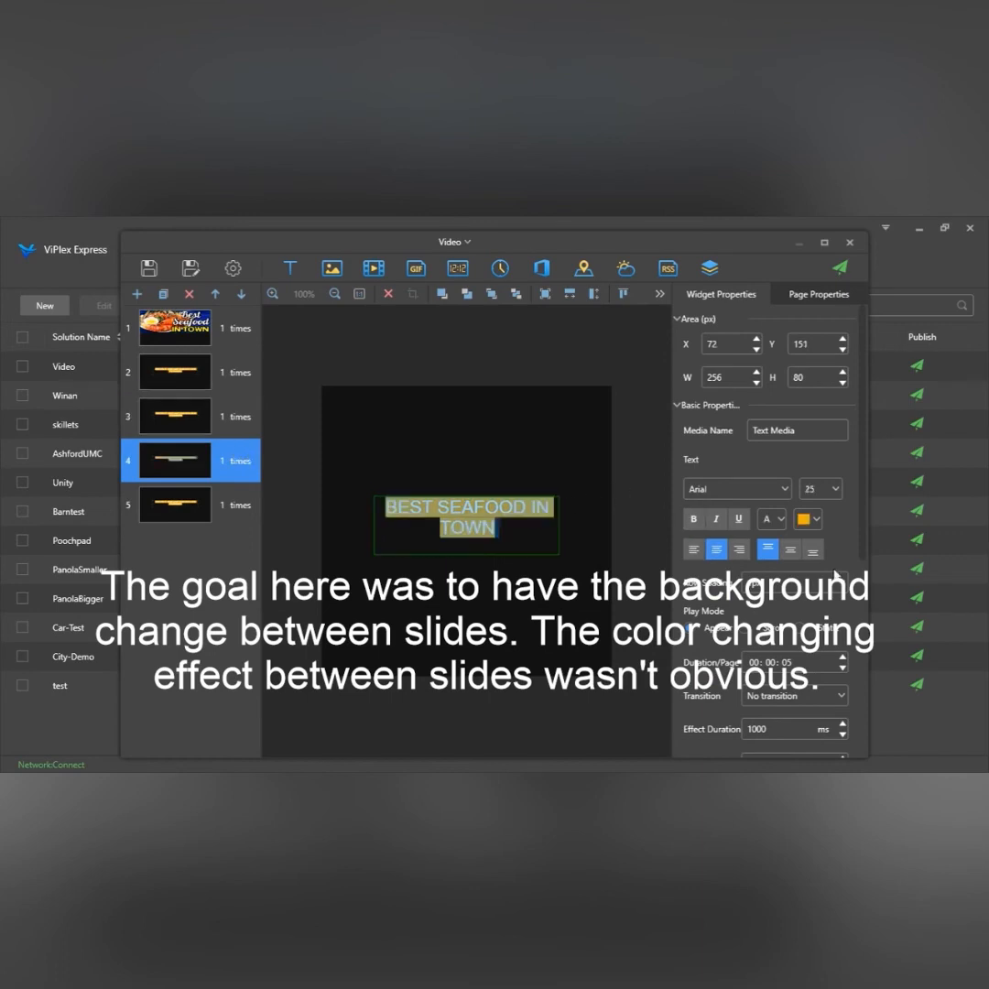
left_click(820, 519)
left_click(539, 750)
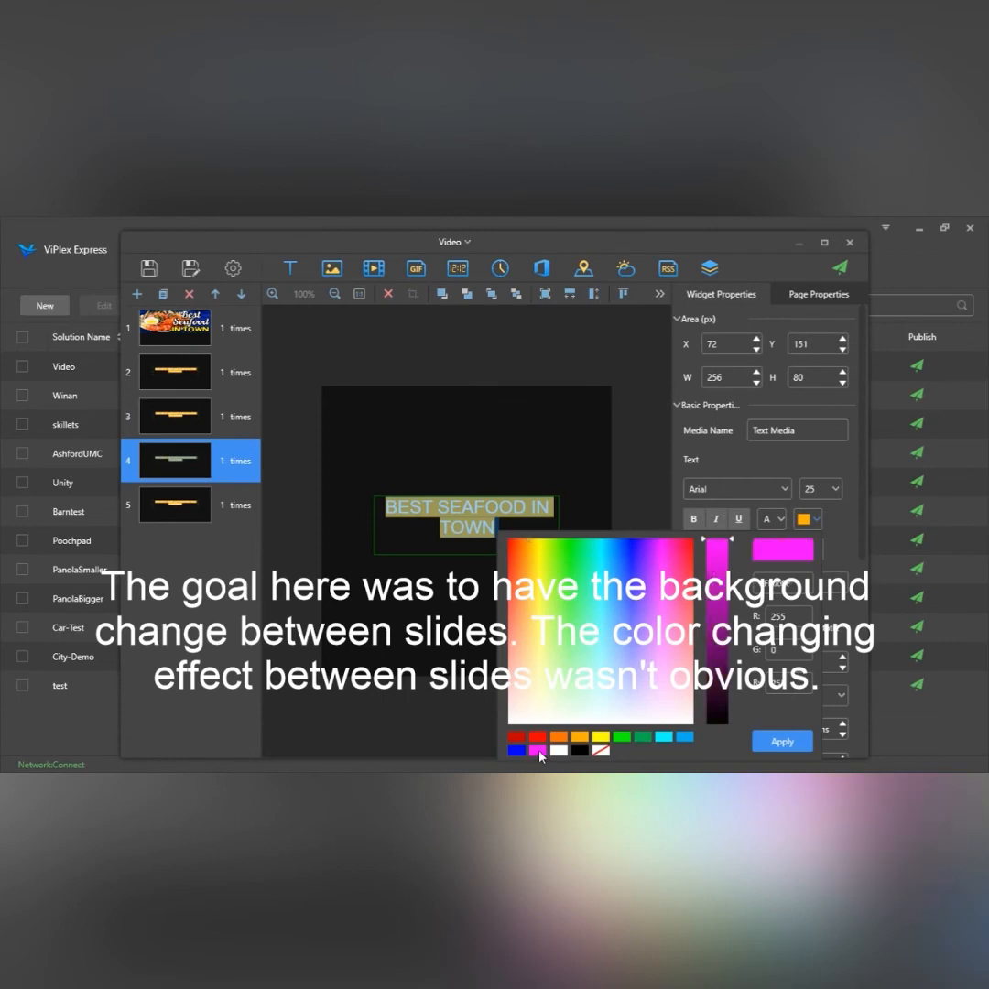
left_click(795, 741)
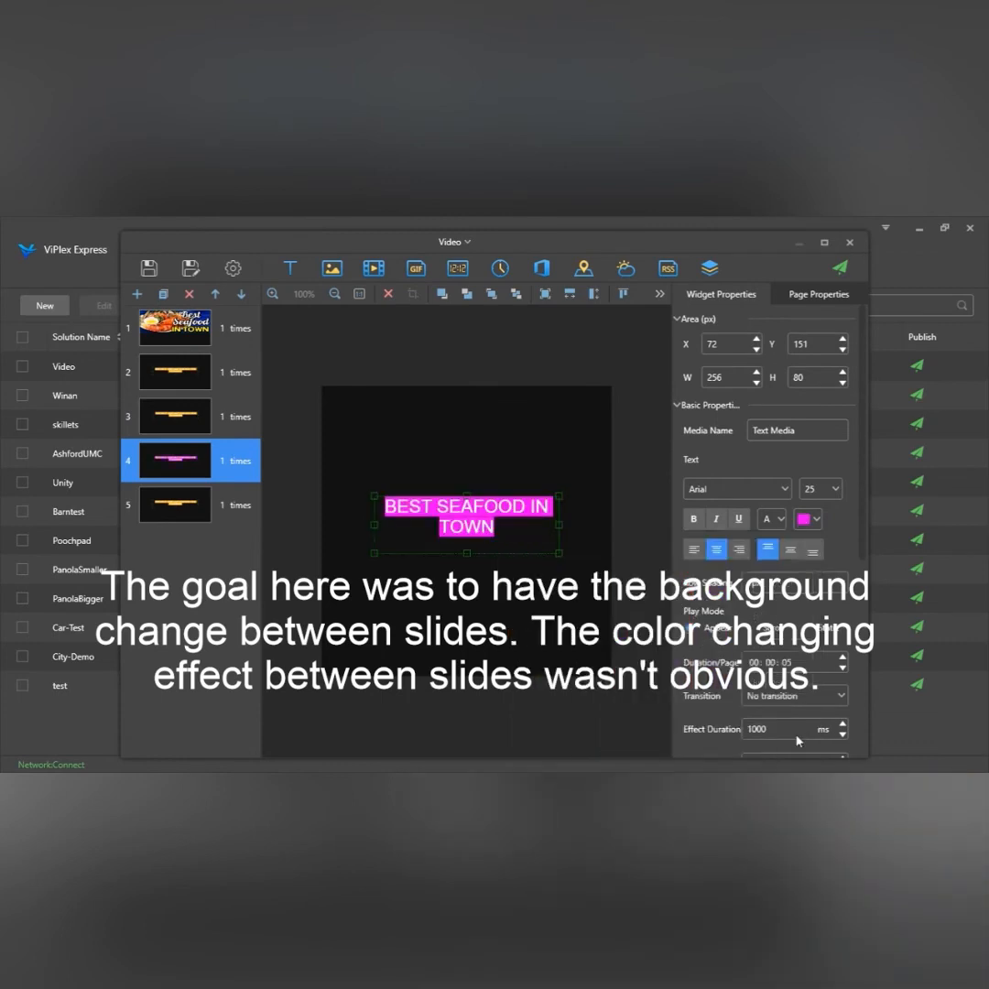
- Delete page 2, the seafood image page and the following two text pages, keeping only the last text page
left_click(202, 414)
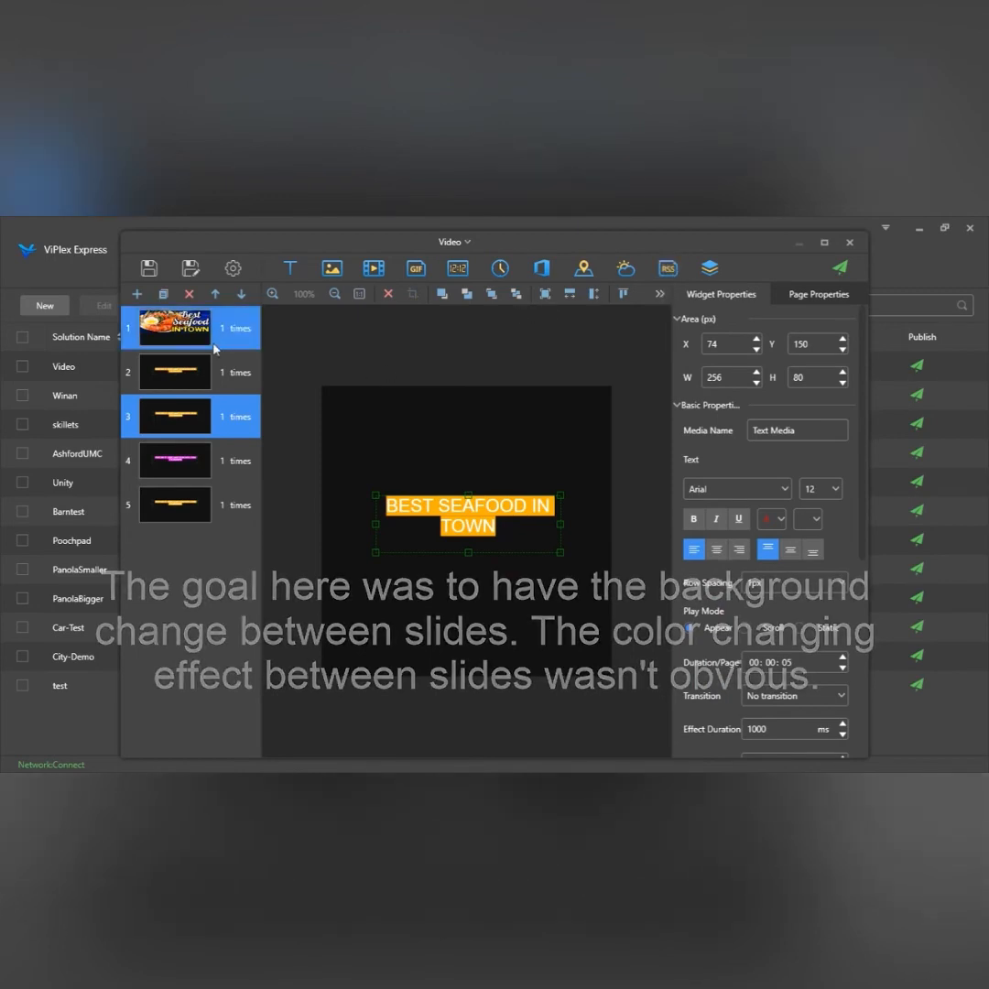
left_click(202, 371)
left_click(188, 294)
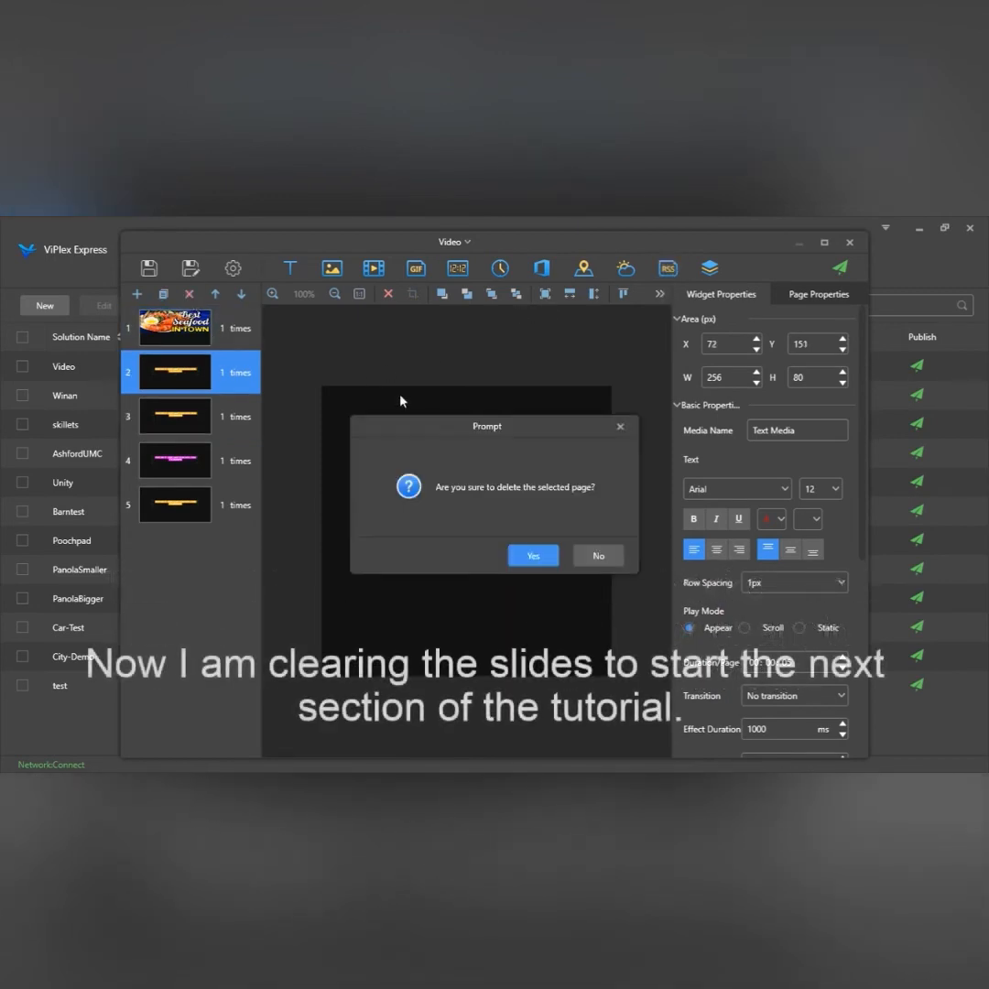
left_click(524, 557)
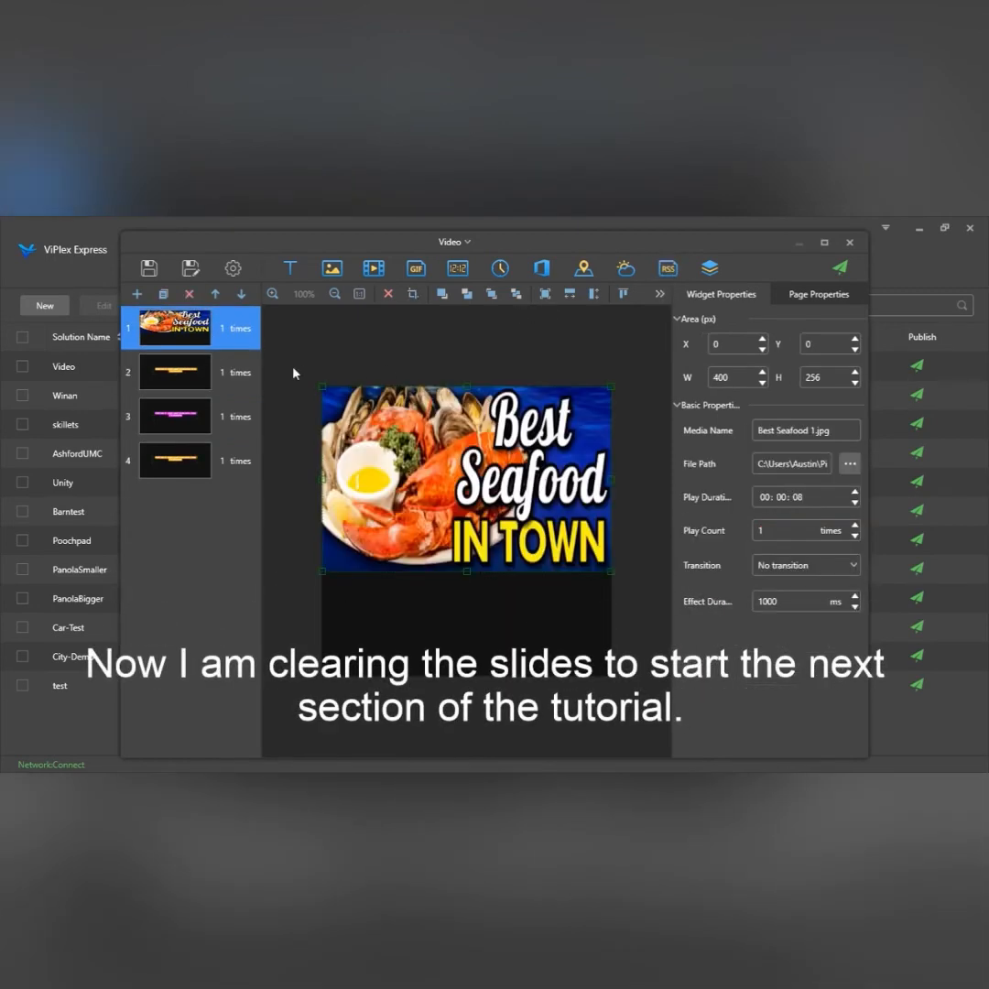
left_click(188, 294)
left_click(521, 556)
left_click(189, 294)
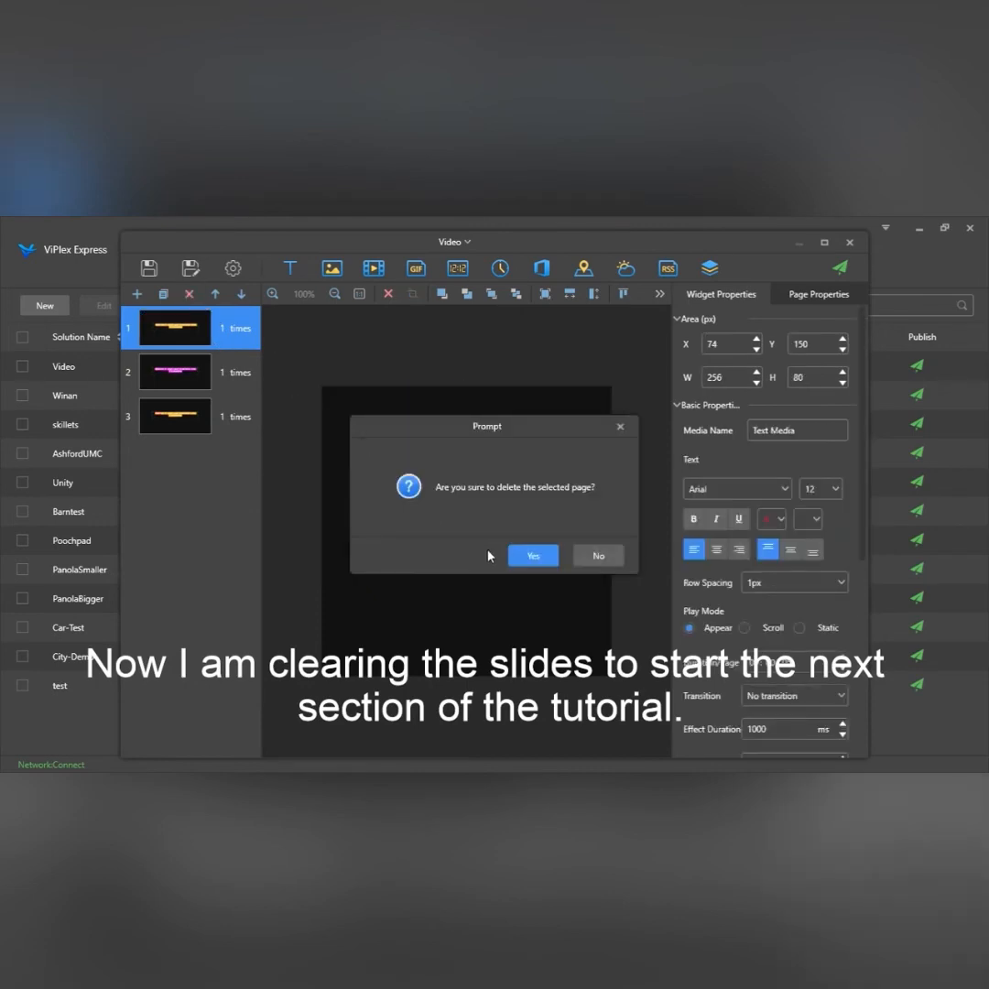
left_click(524, 556)
left_click(189, 294)
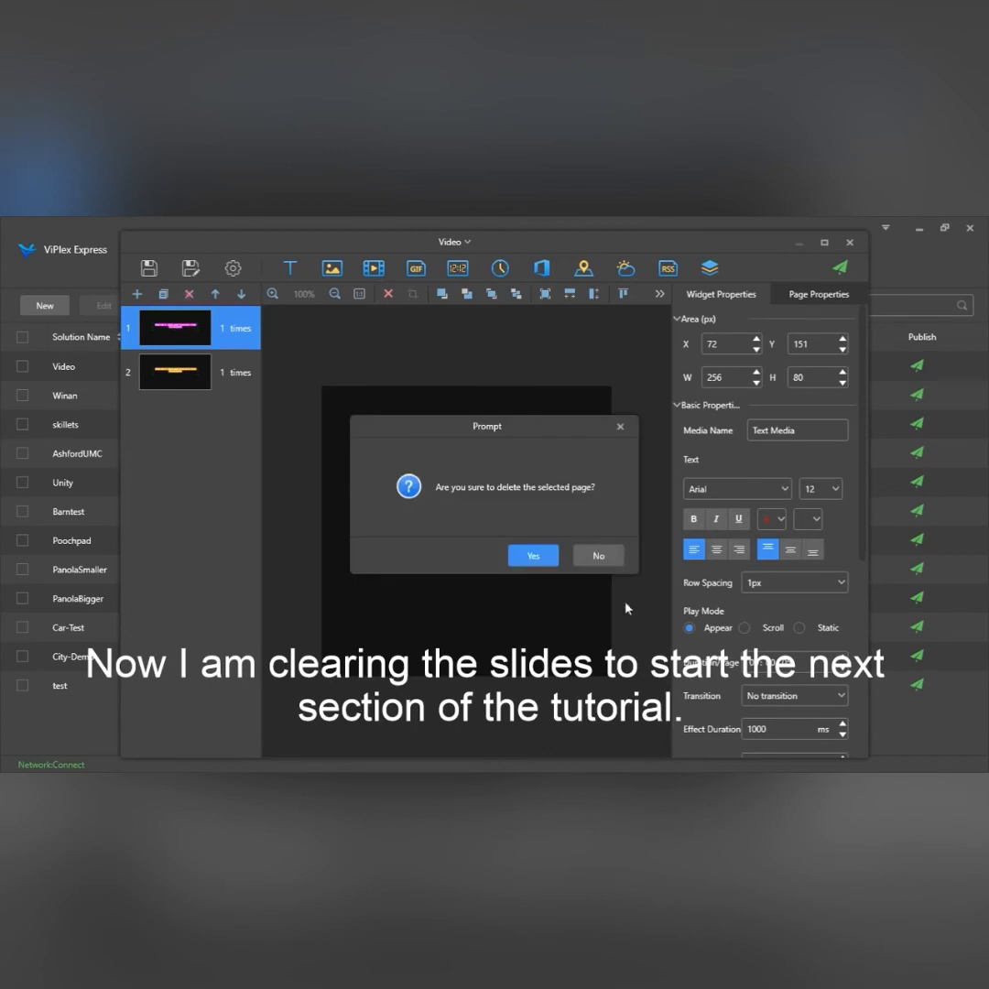
left_click(533, 556)
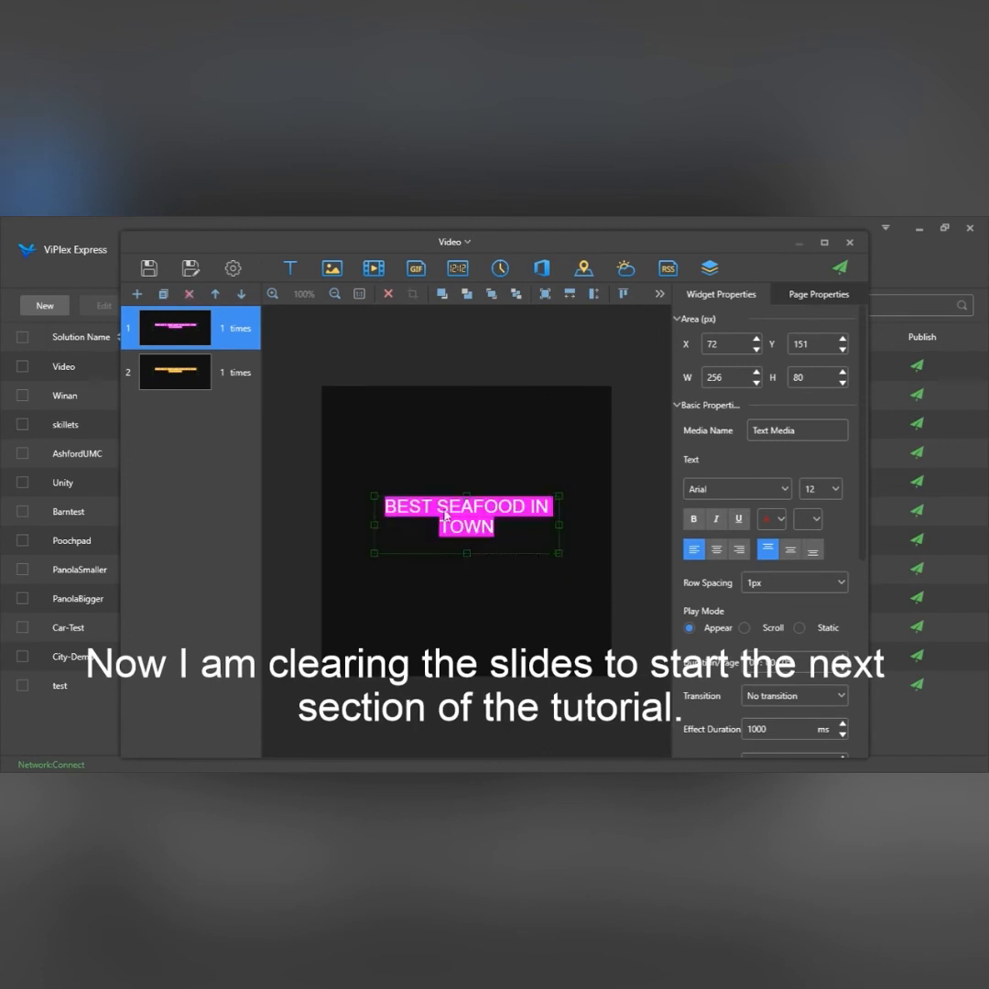
- Add a blank page and delete the remaining BEST SEAFOOD IN TOWN text page
left_click(142, 299)
left_click(233, 330)
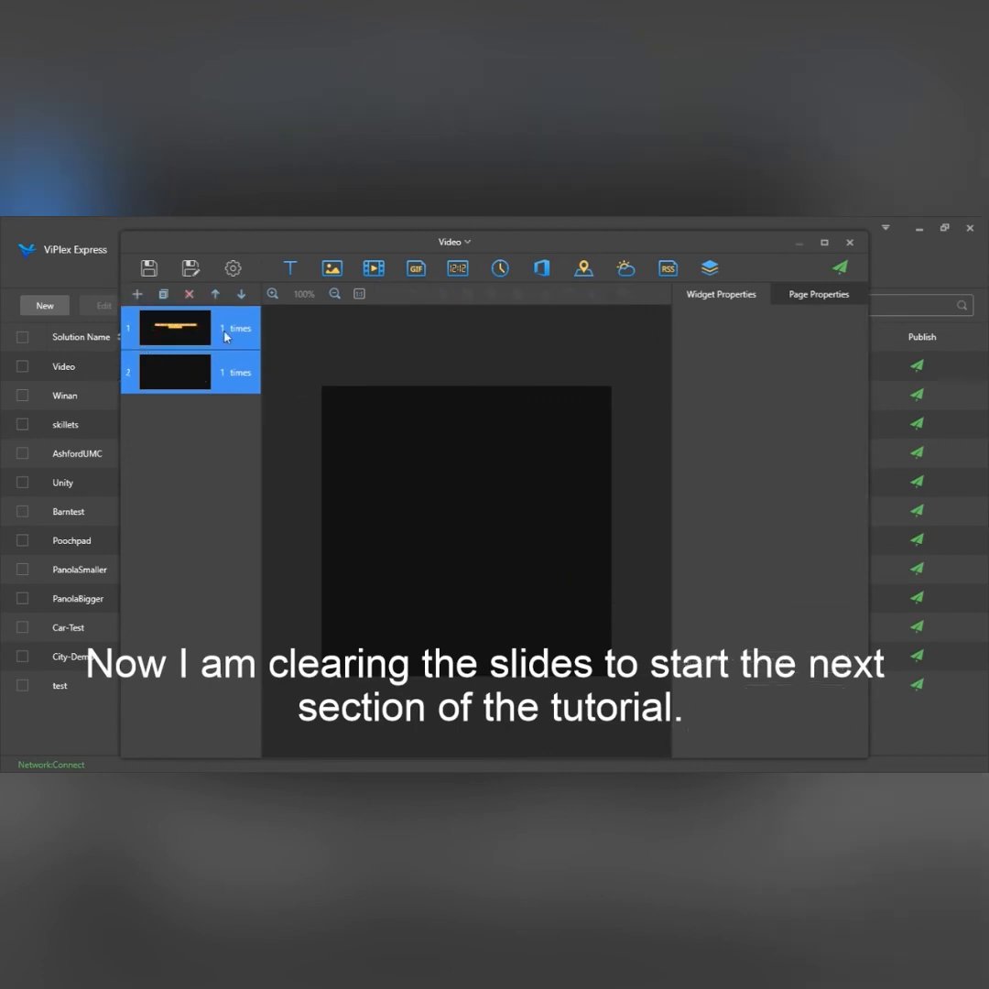
left_click(191, 294)
left_click(535, 557)
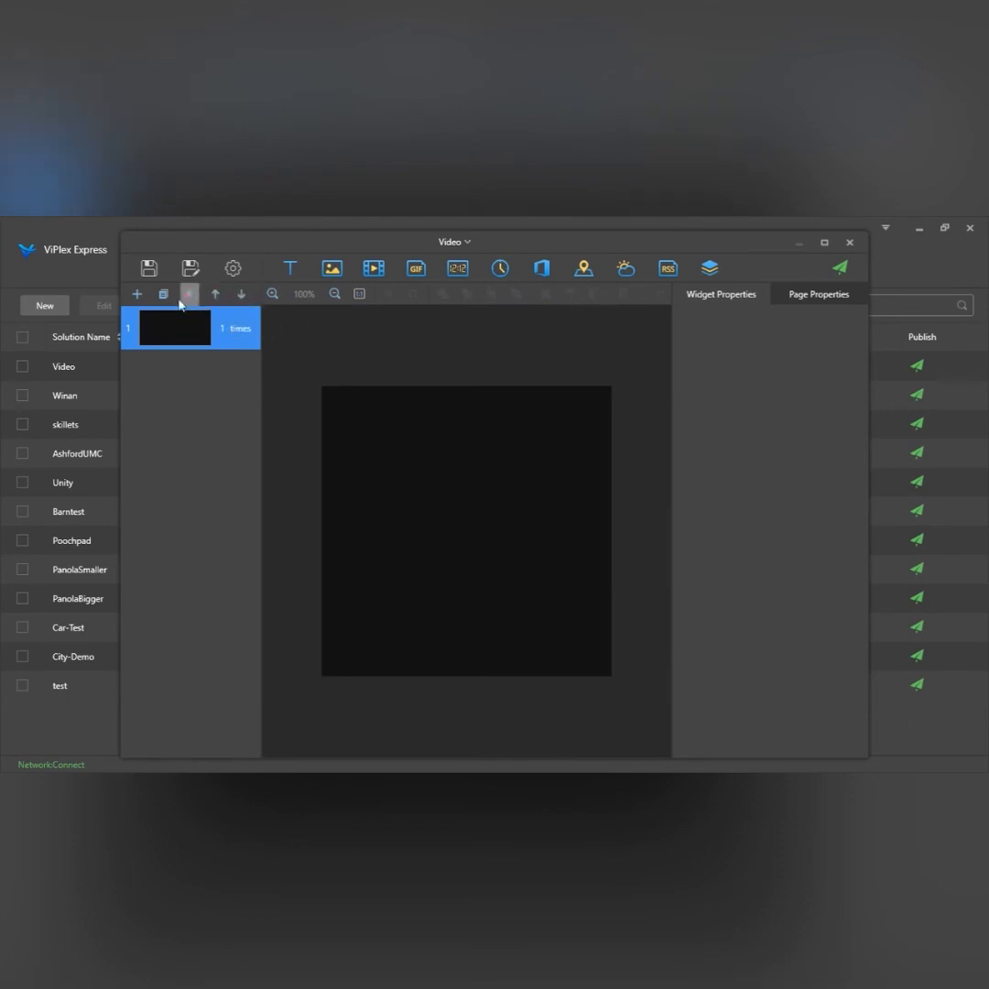
- Add three blank pages to the solution and move page 2 down one position
left_click(137, 295)
left_click(137, 295)
left_click(137, 295)
left_click(206, 366)
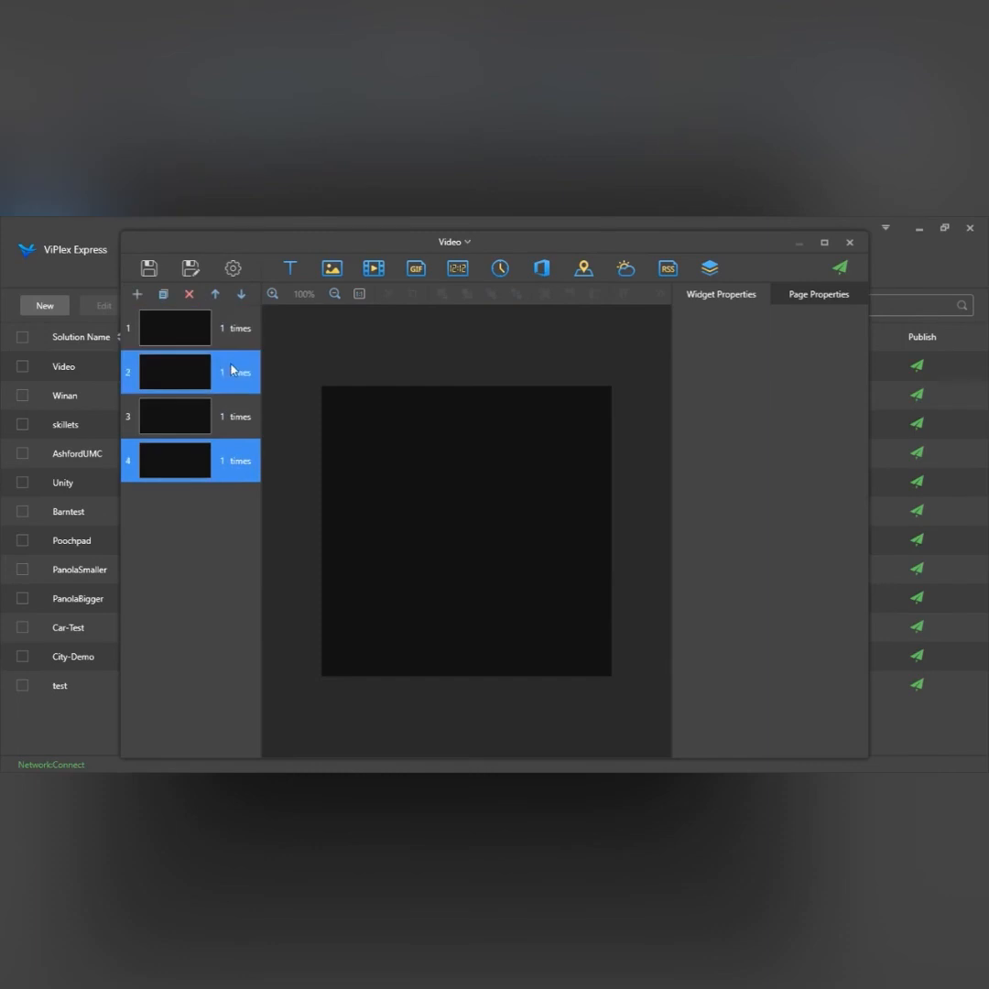
left_click(242, 297)
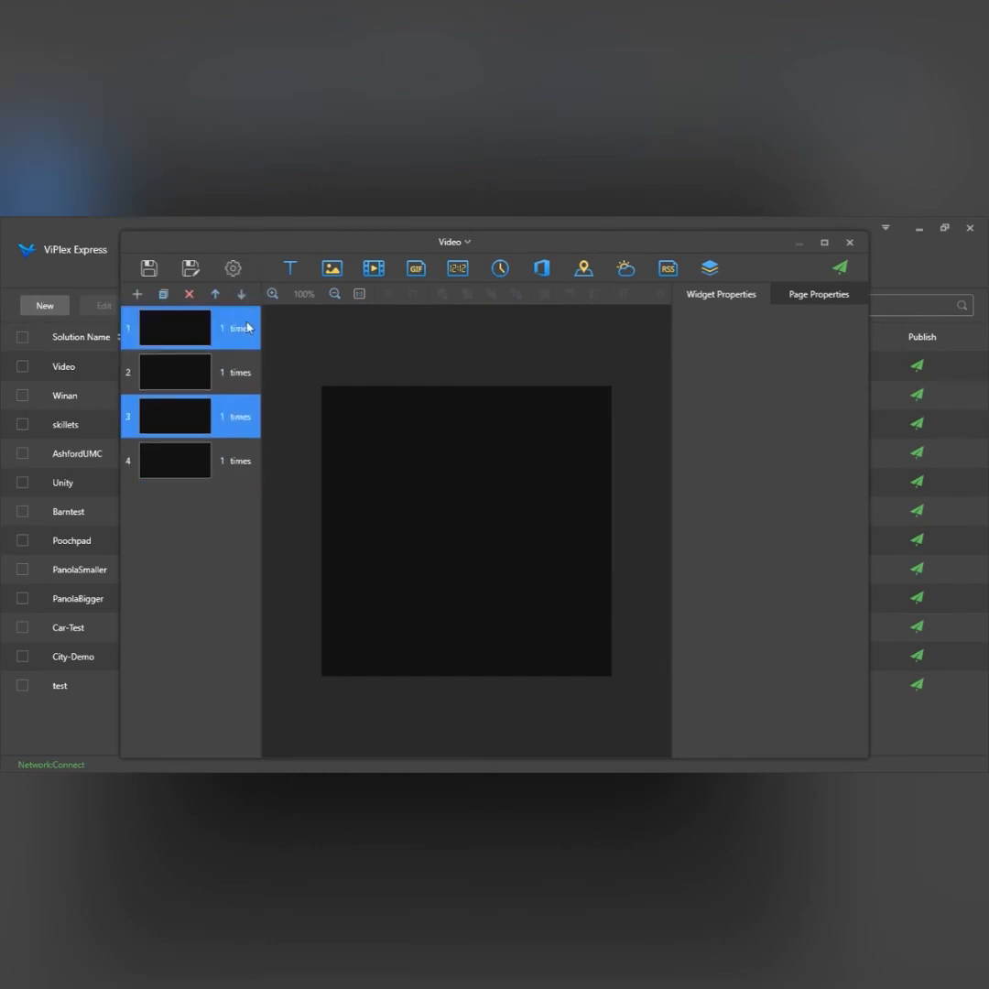
- Add a text widget to page 1 with the text HELLO WORLD
left_click(245, 326)
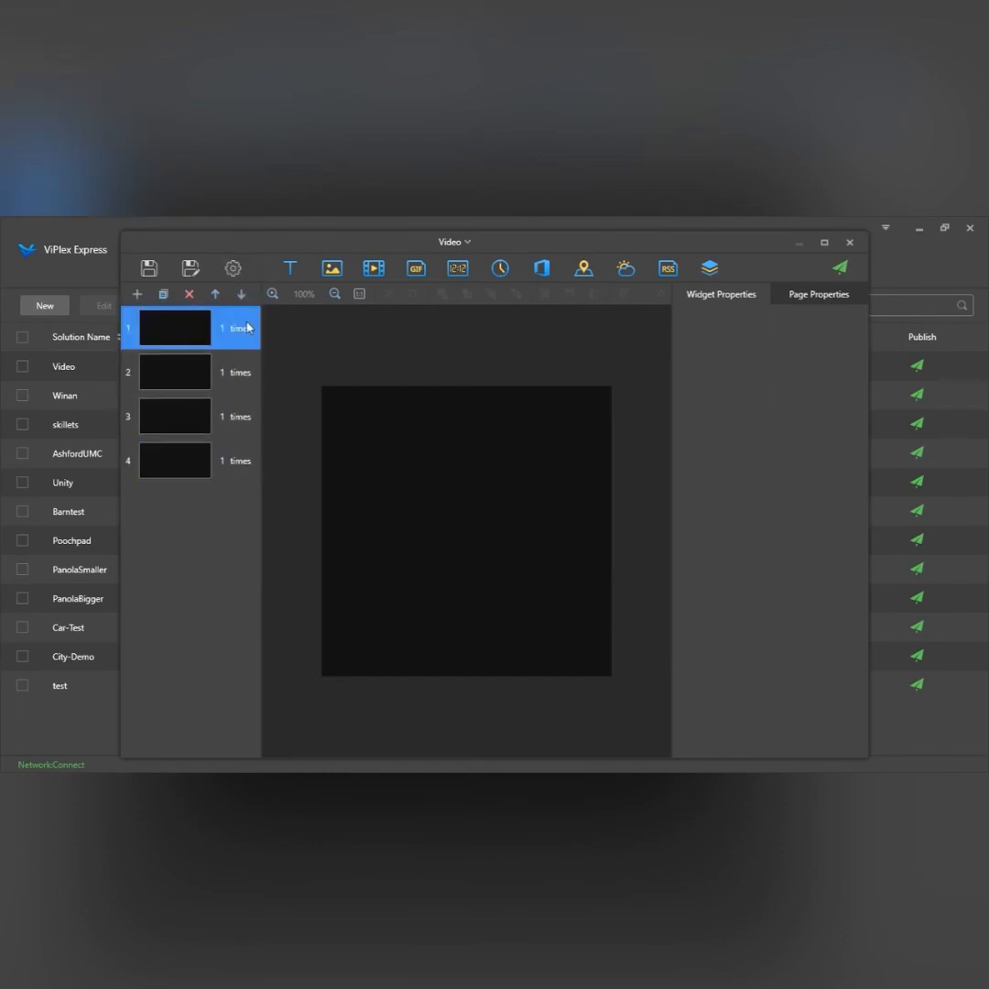
left_click(288, 271)
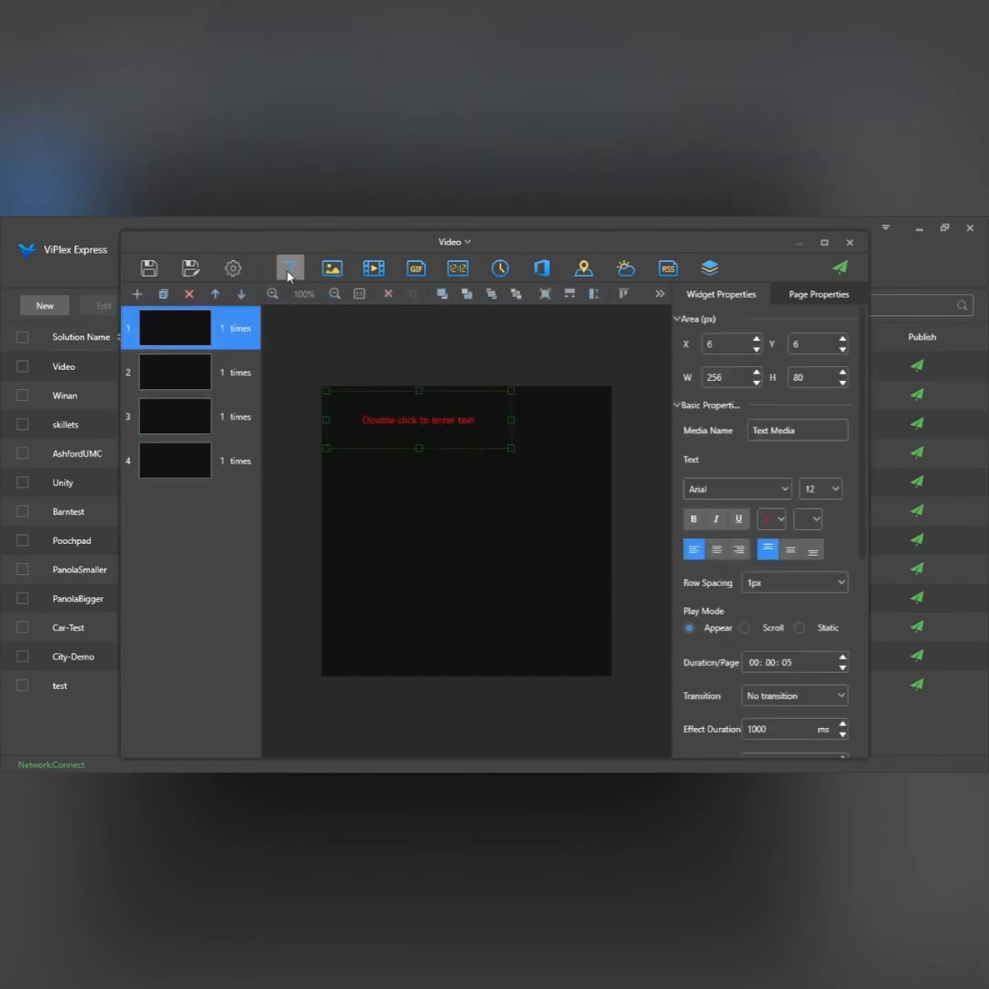
double_click(474, 418)
type("HELLO WOR")
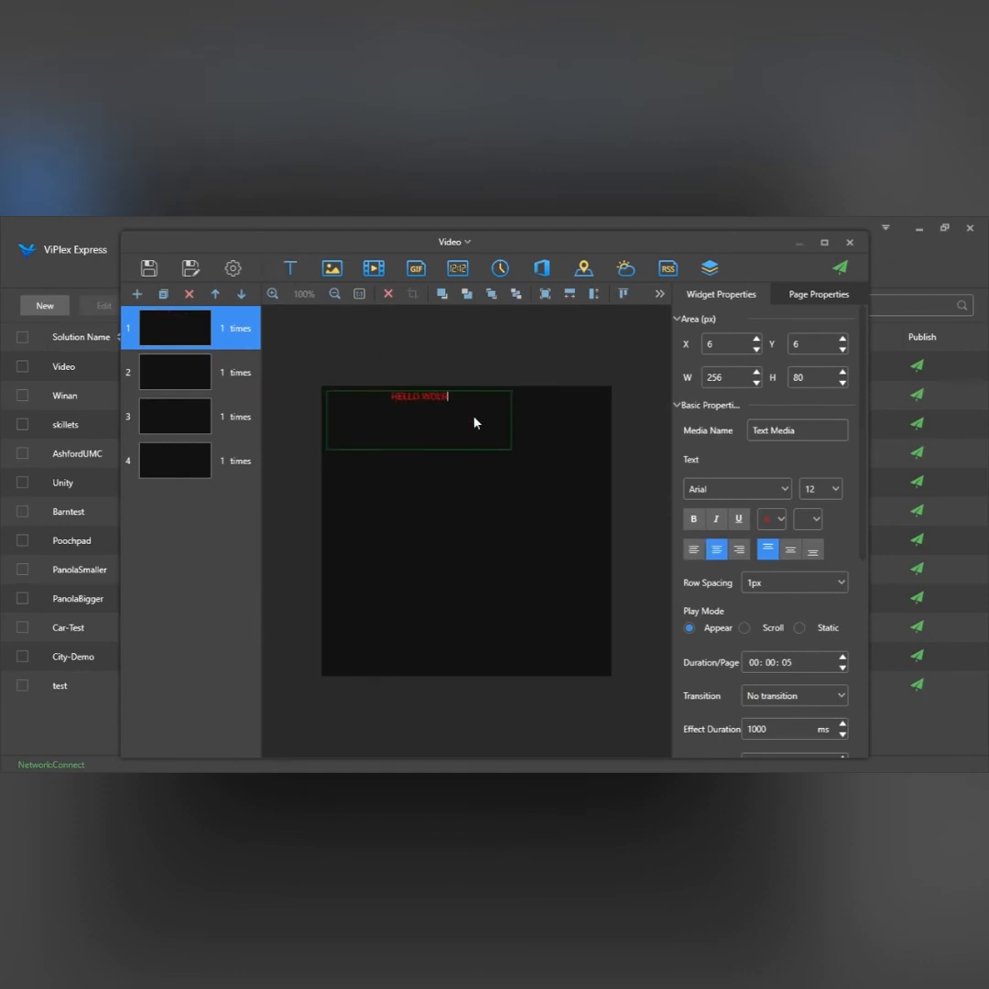
type("LD")
- Format the whole HELLO WORLD text in white with a 23 px font size
key("ctrl+a")
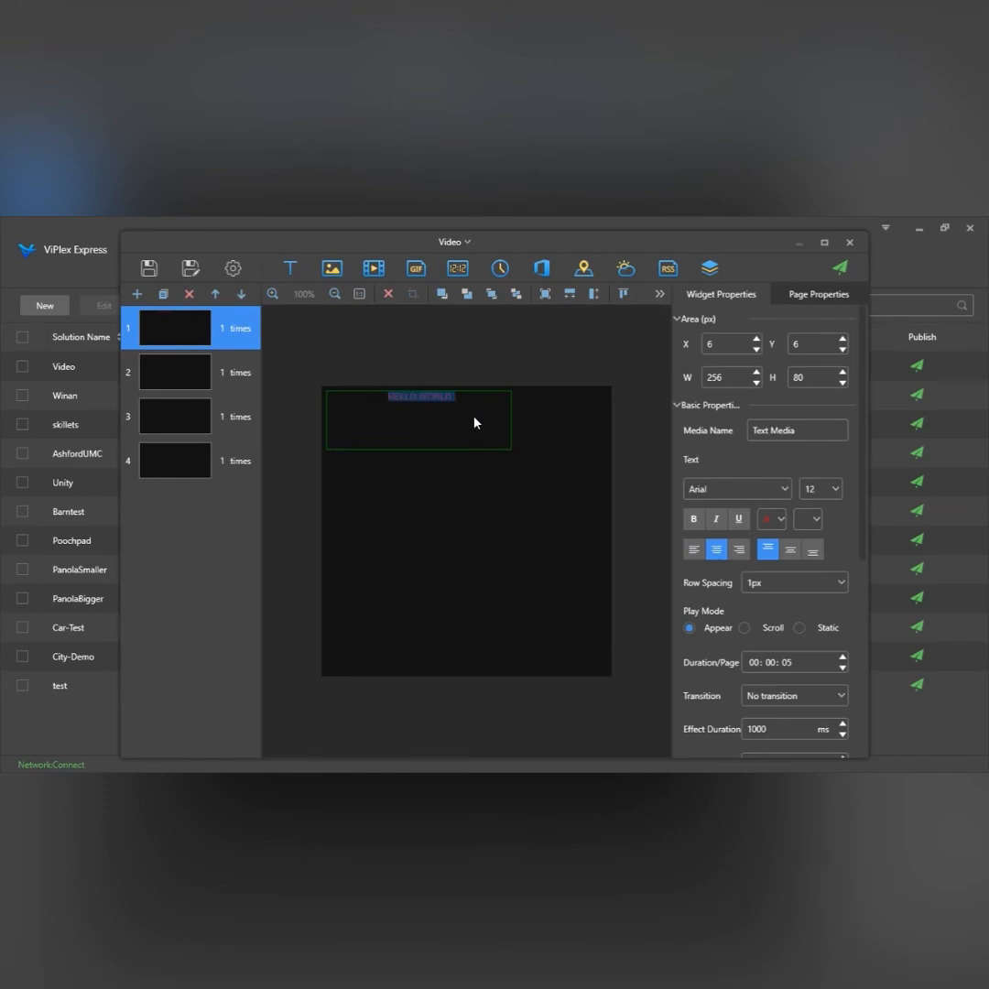
left_click(772, 518)
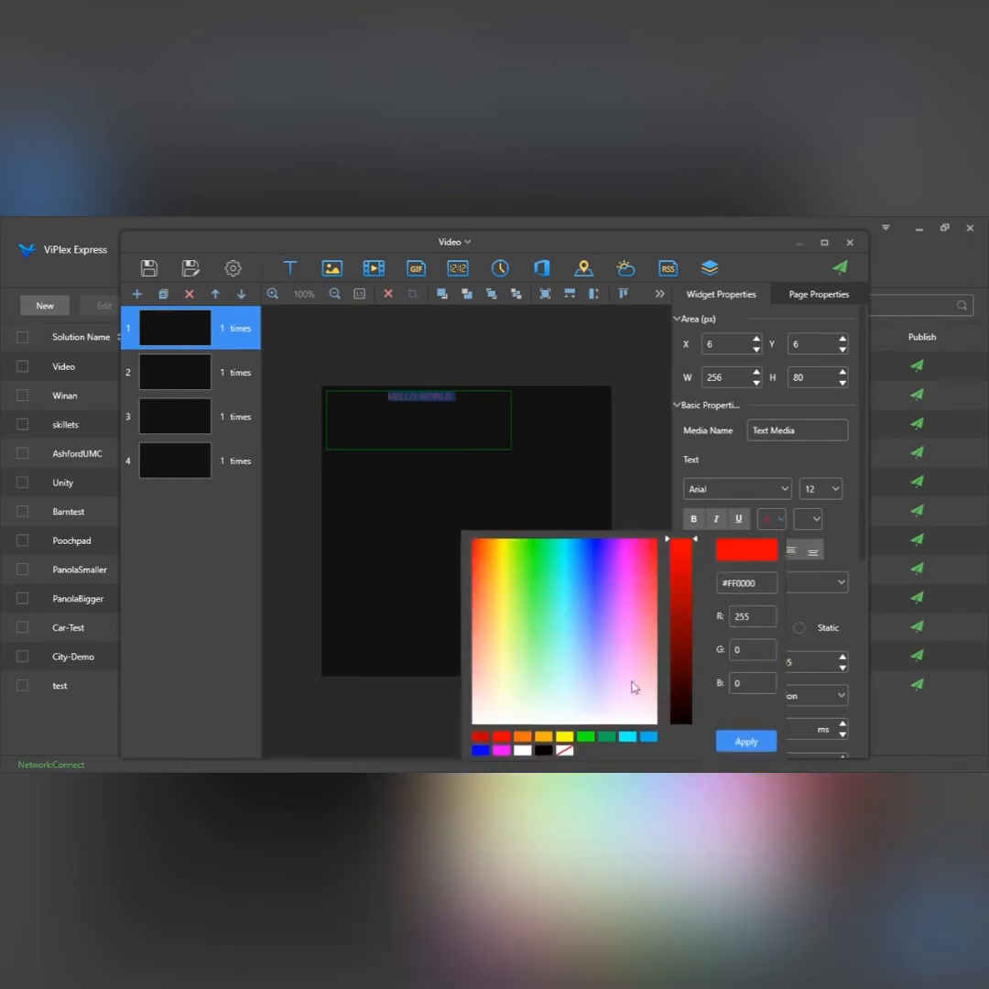
left_click(523, 751)
left_click(746, 742)
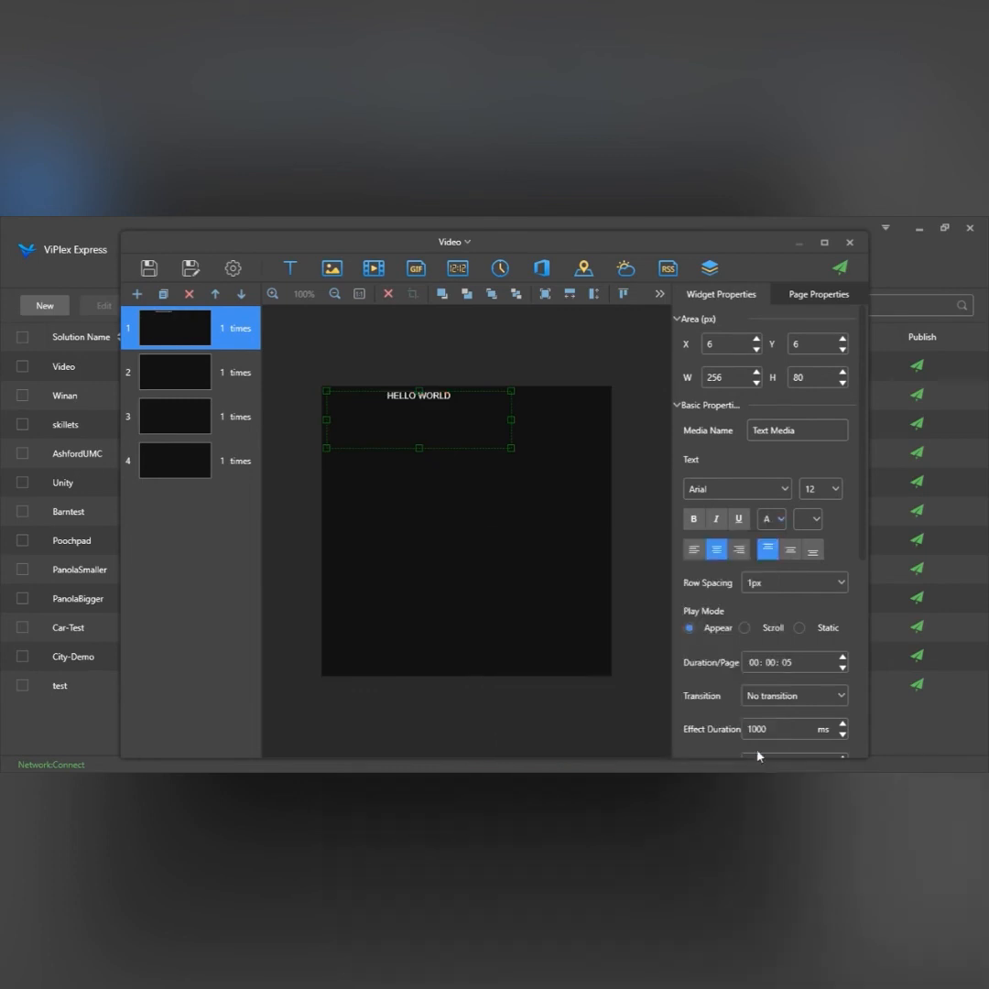
left_click(831, 489)
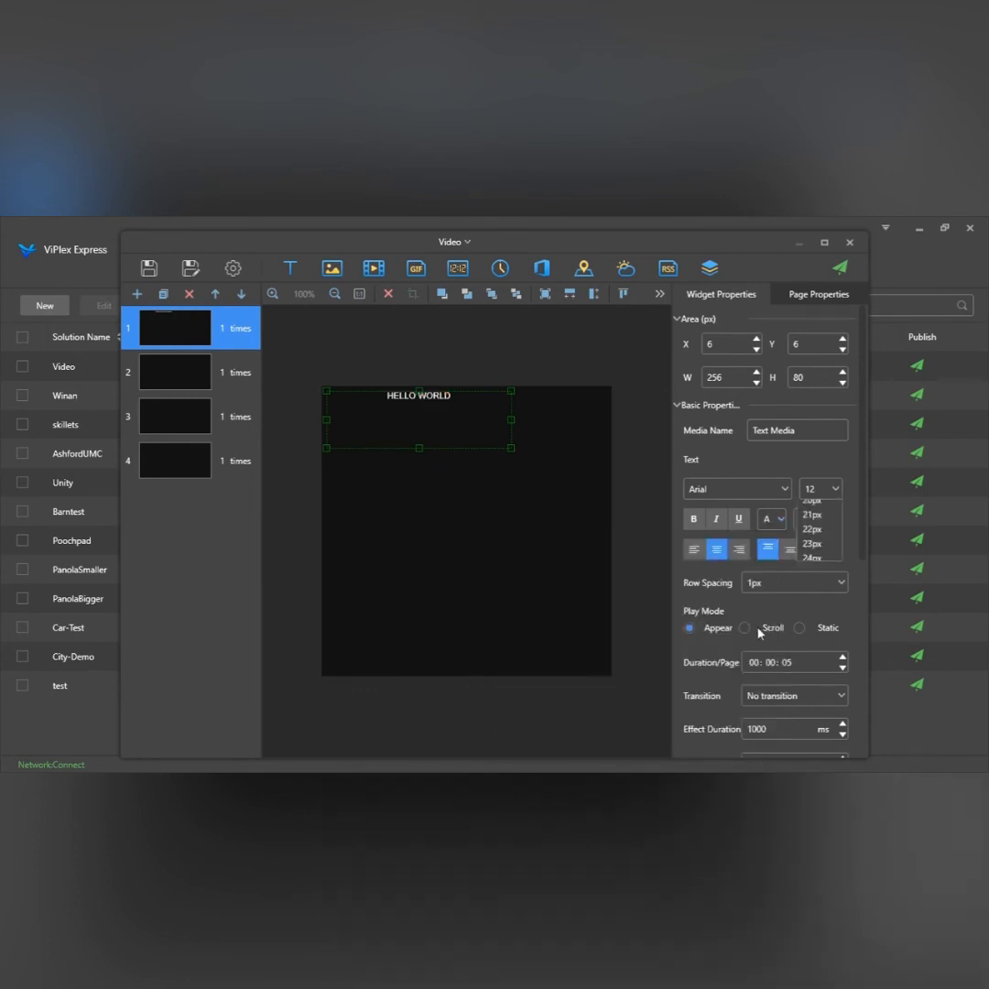
left_click(823, 675)
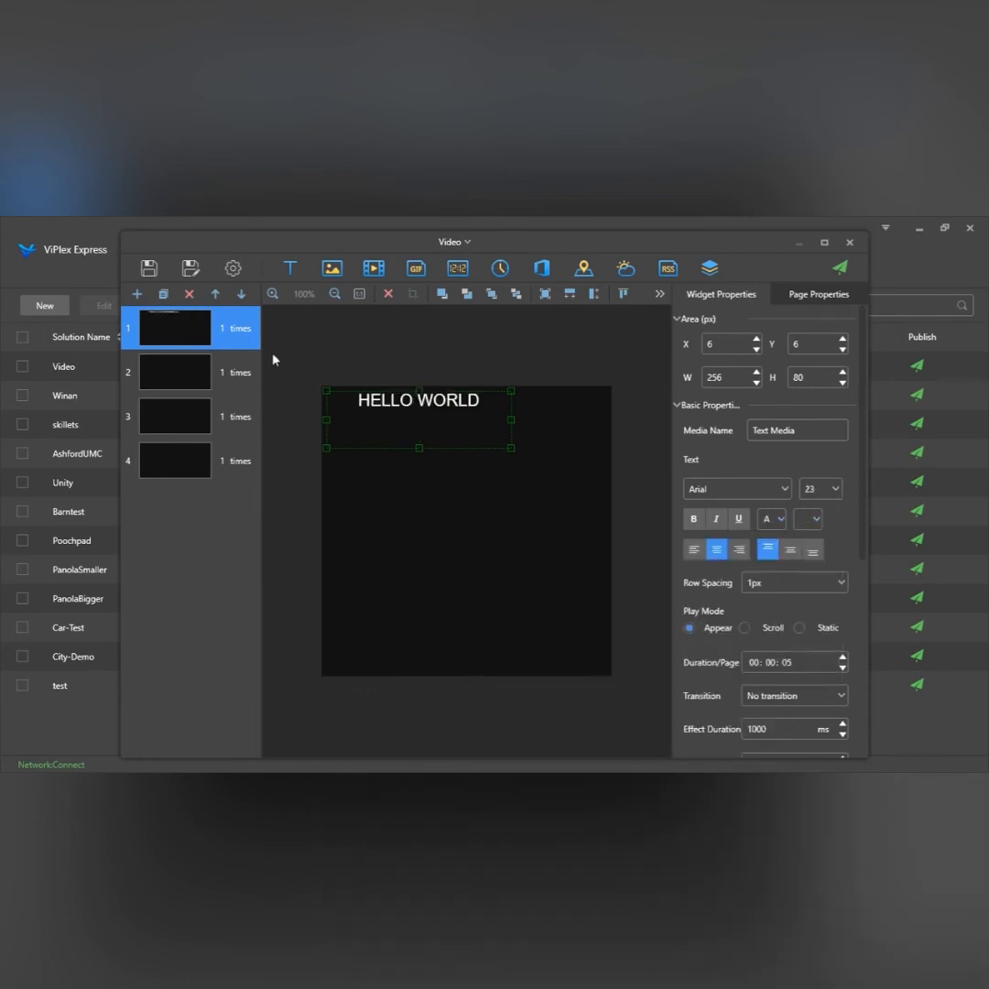
- Duplicate the HELLO WORLD page four times
left_click(160, 295)
left_click(160, 296)
left_click(160, 295)
left_click(160, 296)
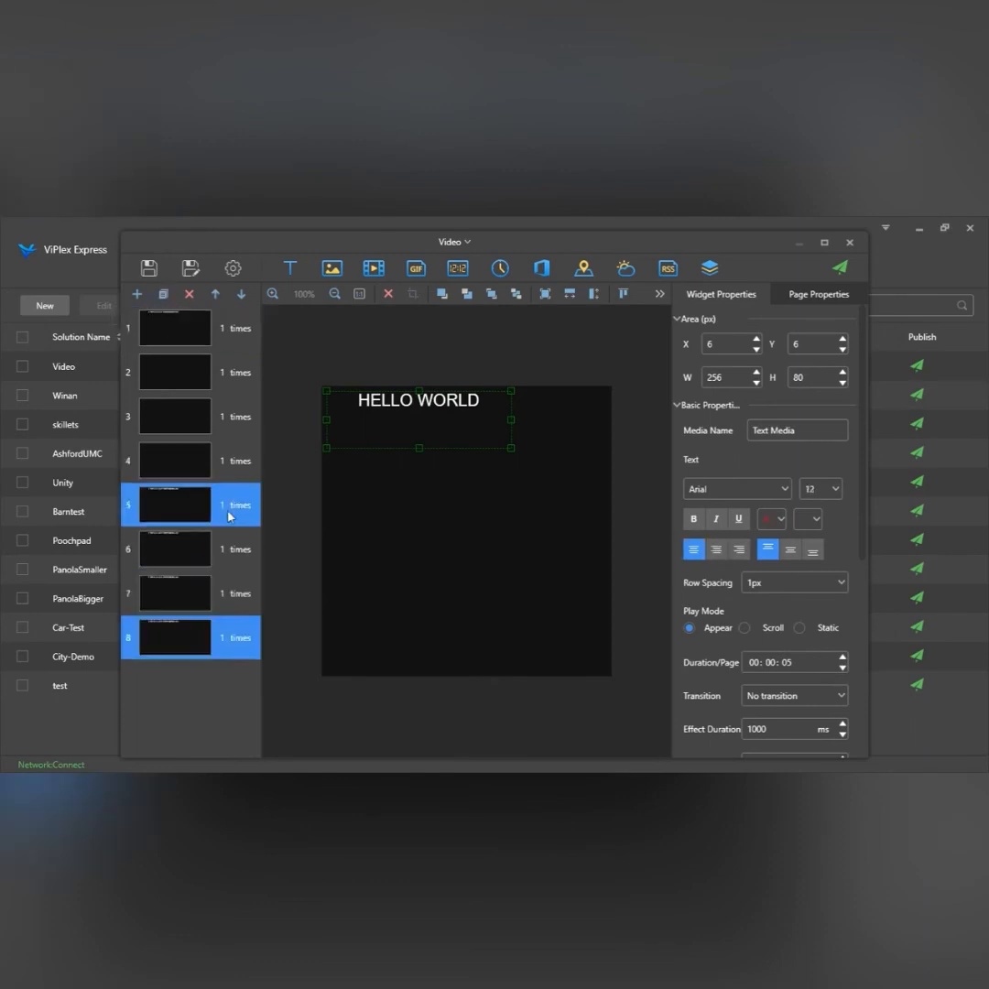
- Delete the blank pages and surplus copies until only two HELLO WORLD pages remain
left_click(190, 295)
key("Return")
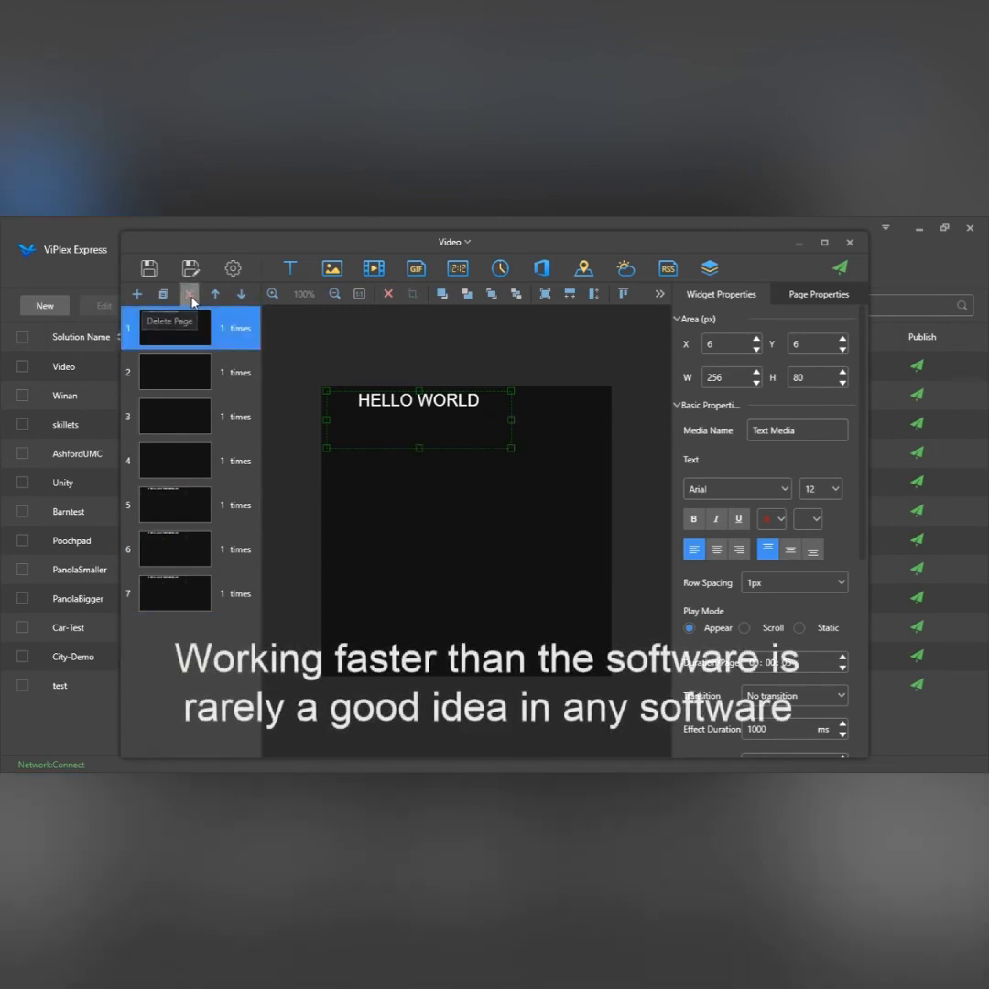
left_click(192, 296)
key("Return")
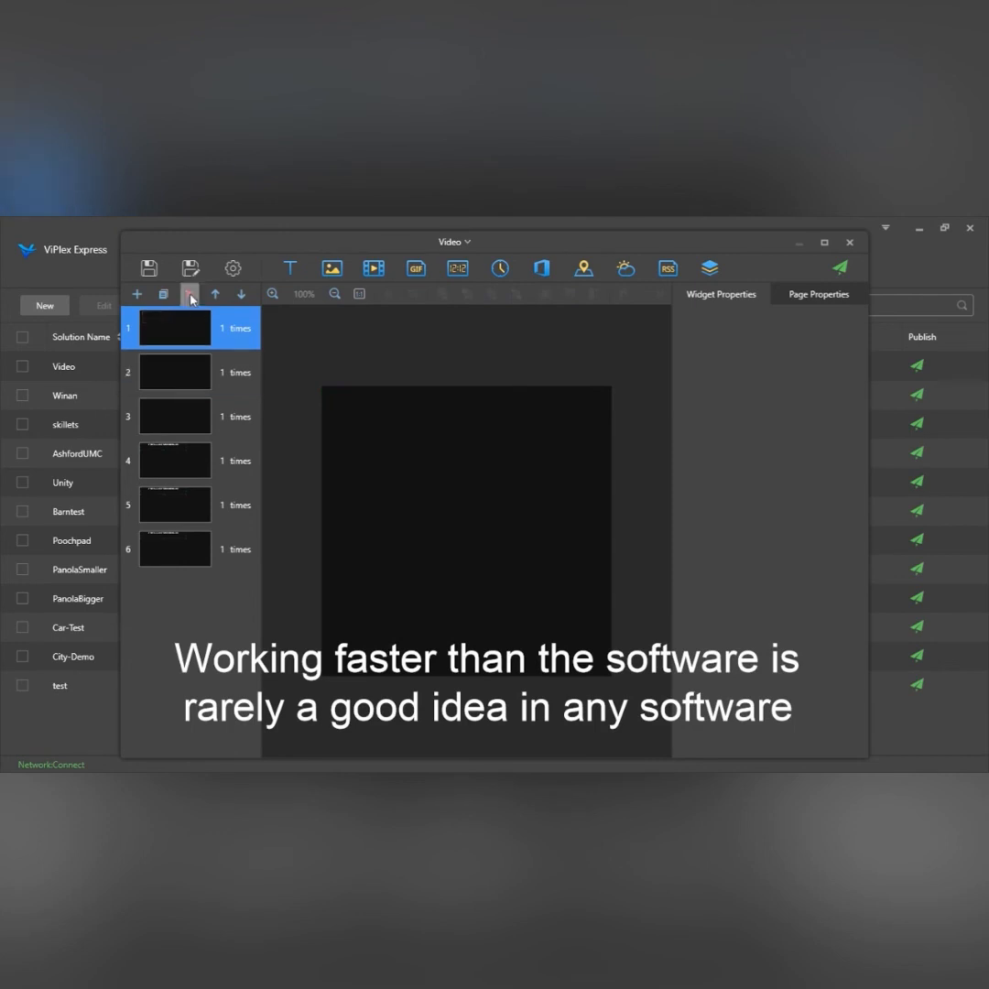
left_click(192, 297)
key("Return")
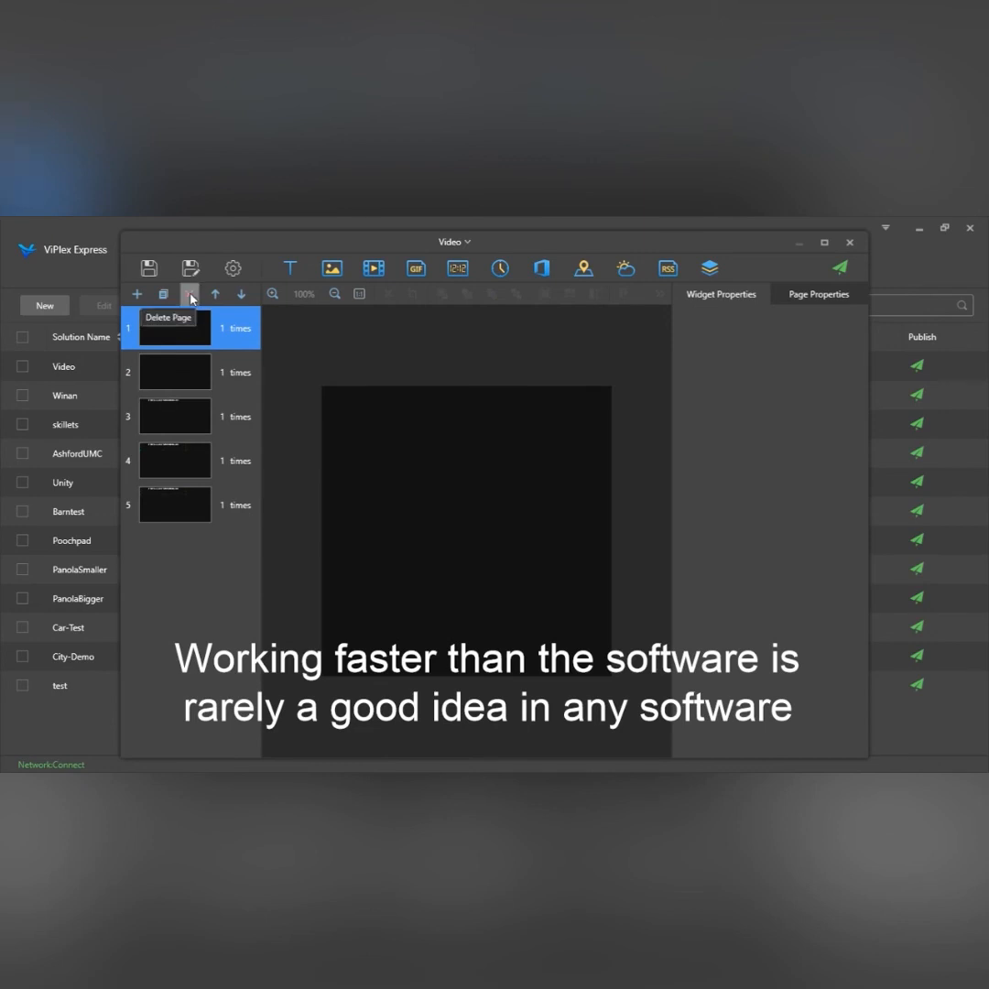
left_click(192, 296)
key("Return")
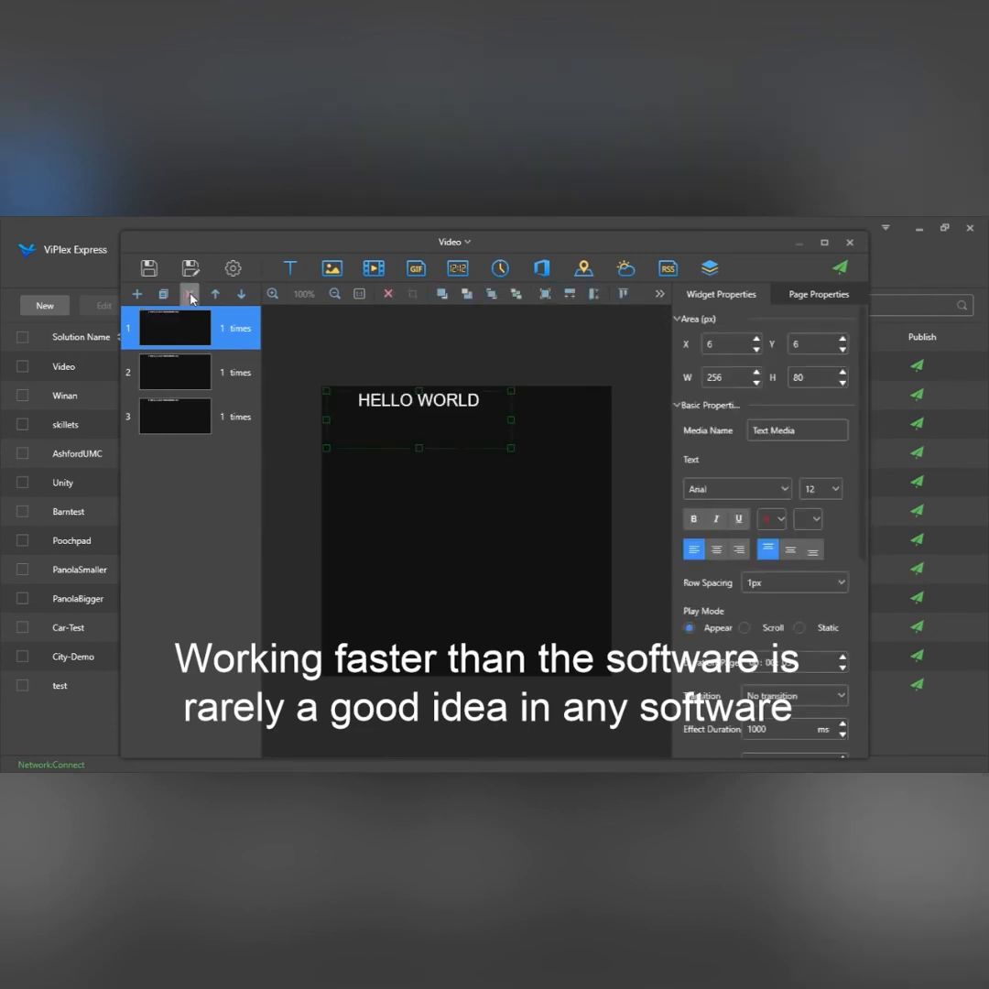
left_click(191, 299)
key("Return")
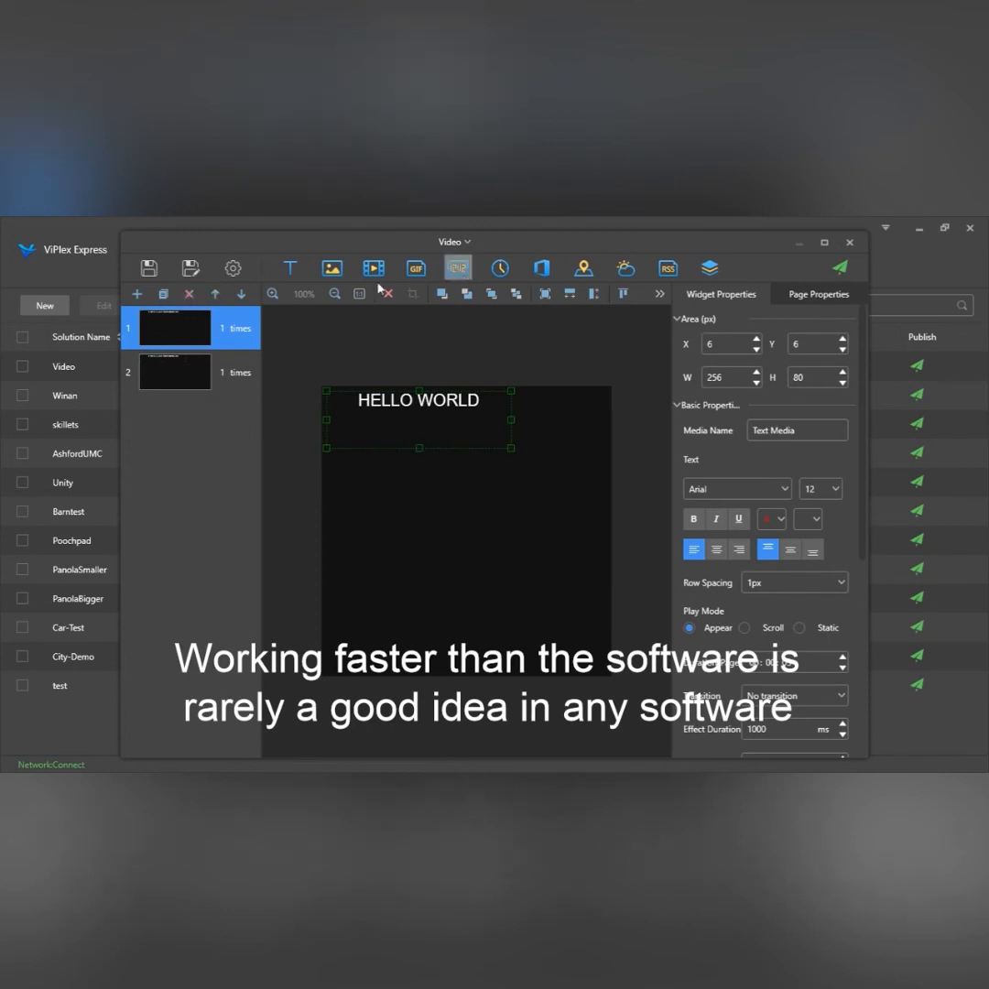
- Check the solution's default media duration setting and the name offered for saving a copy
left_click(235, 269)
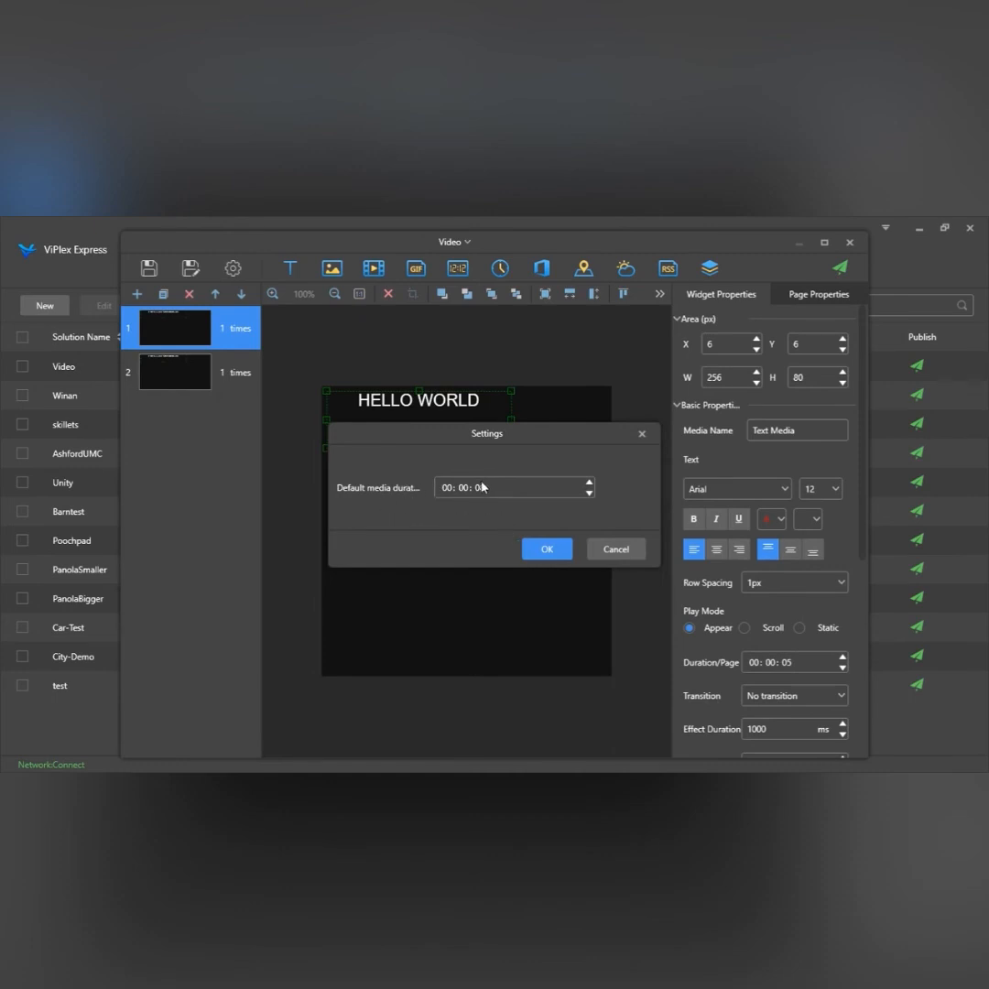
left_click(542, 548)
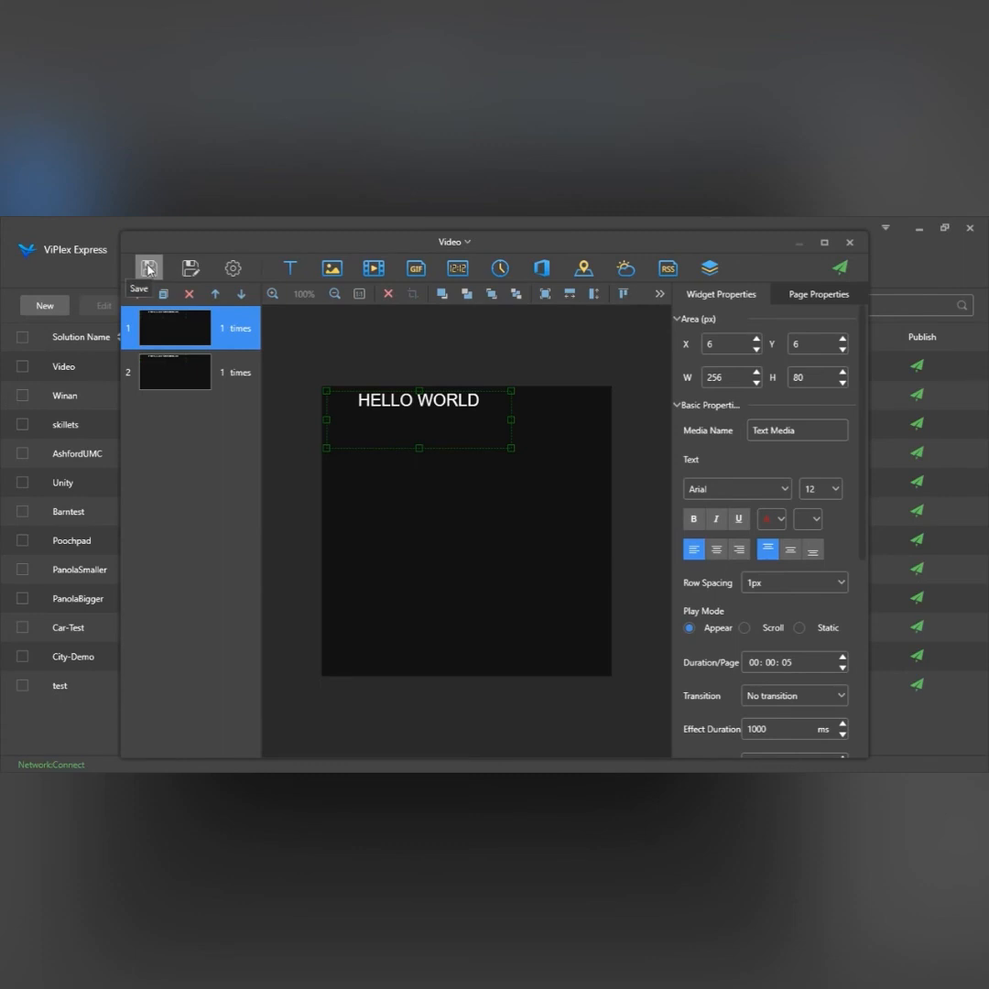
left_click(193, 268)
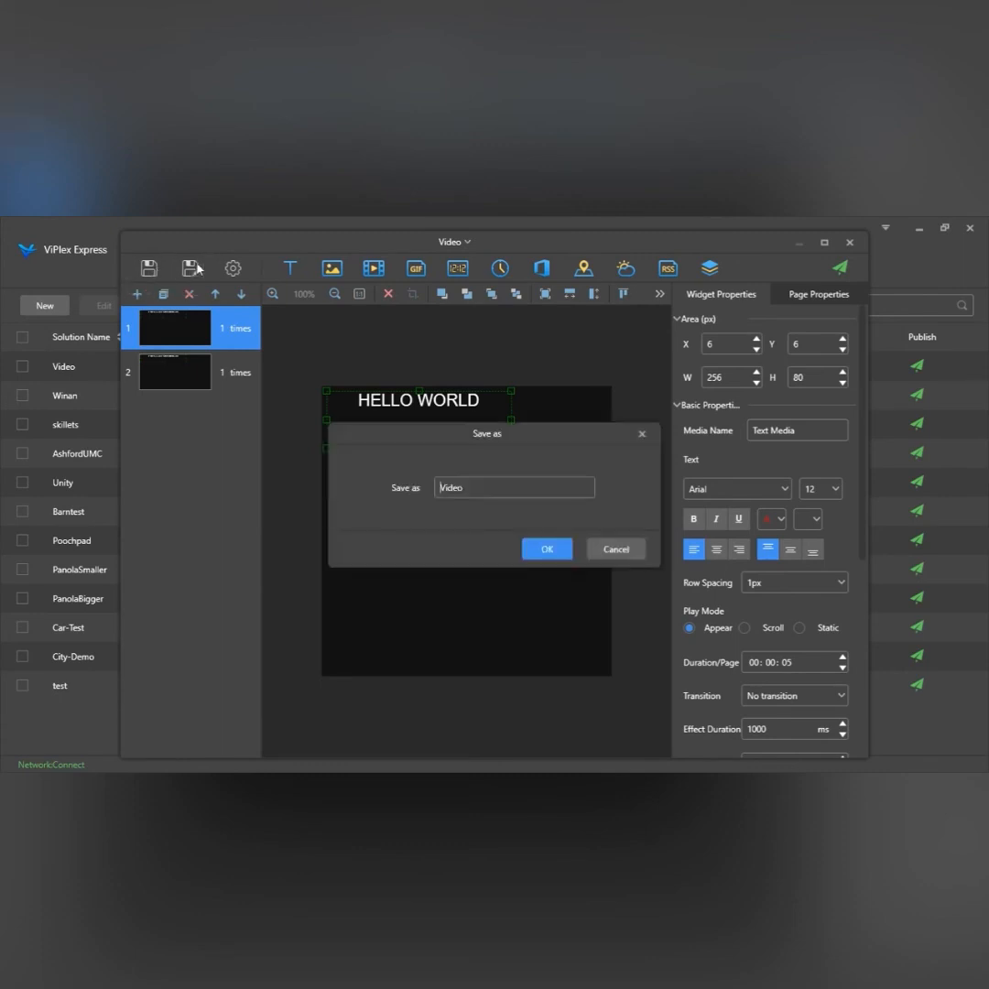
left_click(630, 549)
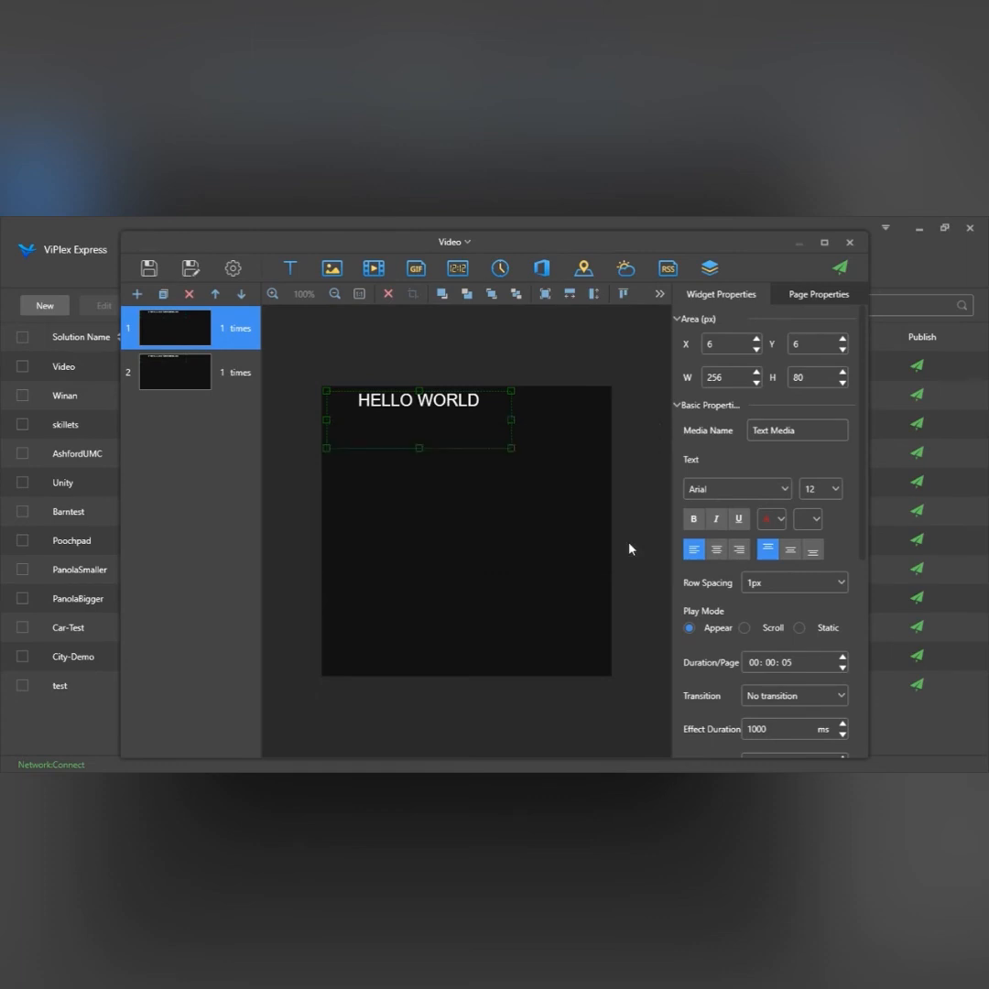
- Replace the HELLO WORLD text on page 2 with MERRY CHRISTMAS
left_click(182, 375)
double_click(435, 419)
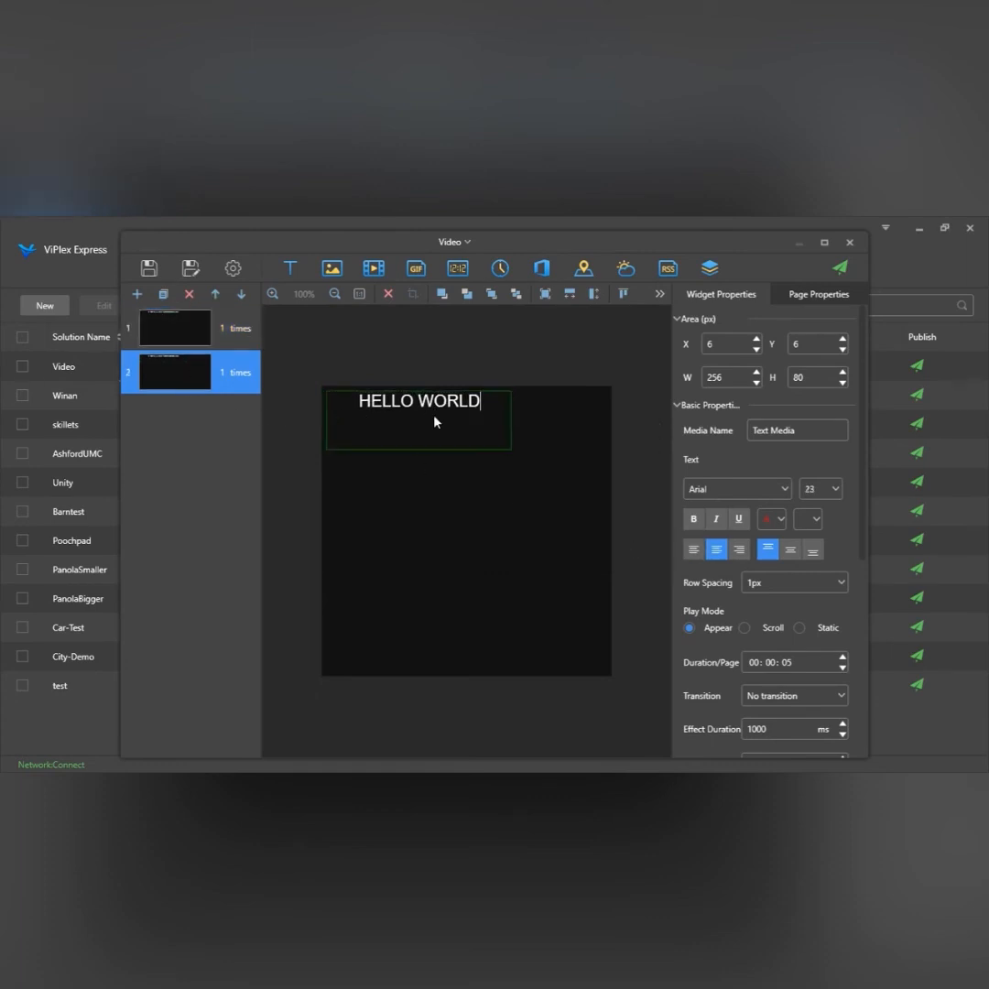
key("BackSpace")
key("BackSpace")
key("BackSpace")
key("BackSpace")
key("BackSpace")
key("BackSpace")
key("BackSpace")
key("BackSpace")
key("BackSpace")
type("MERRY CHRISTMAS")
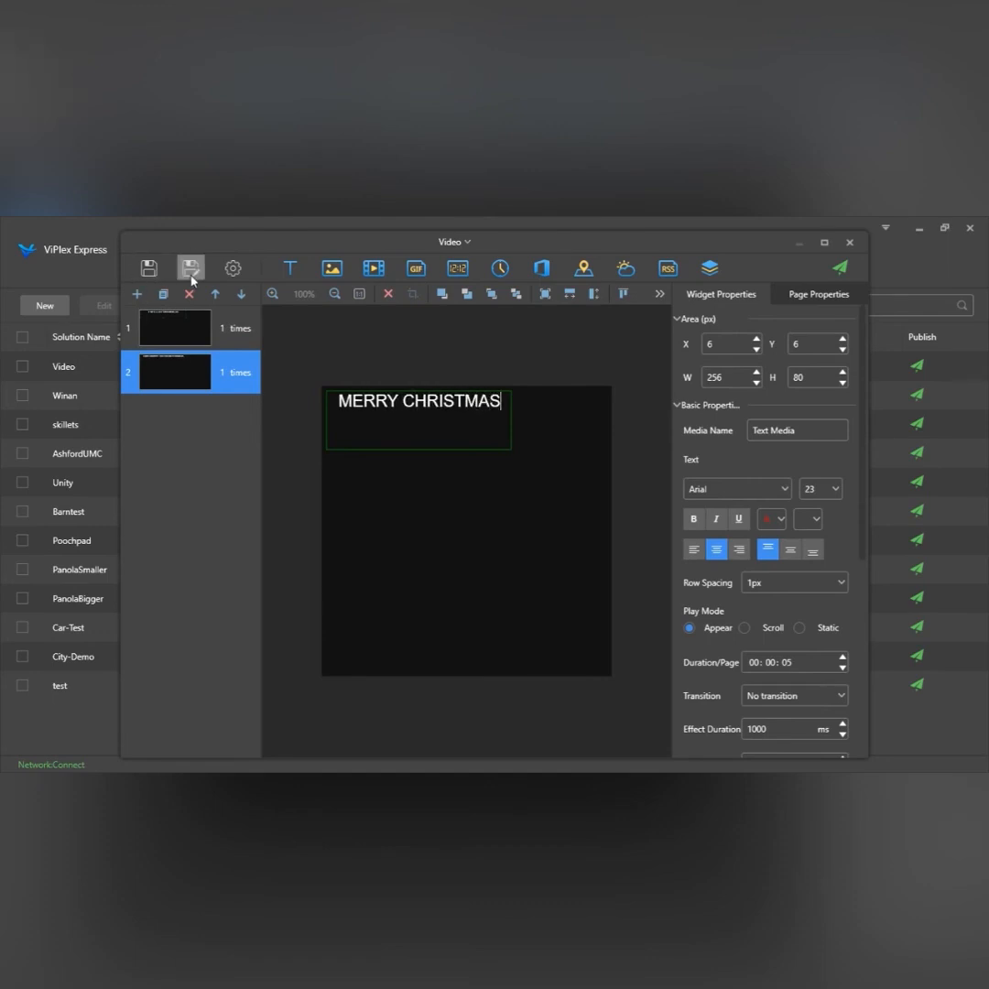
- Save a copy of the two-page solution under the name Christmas
left_click(191, 269)
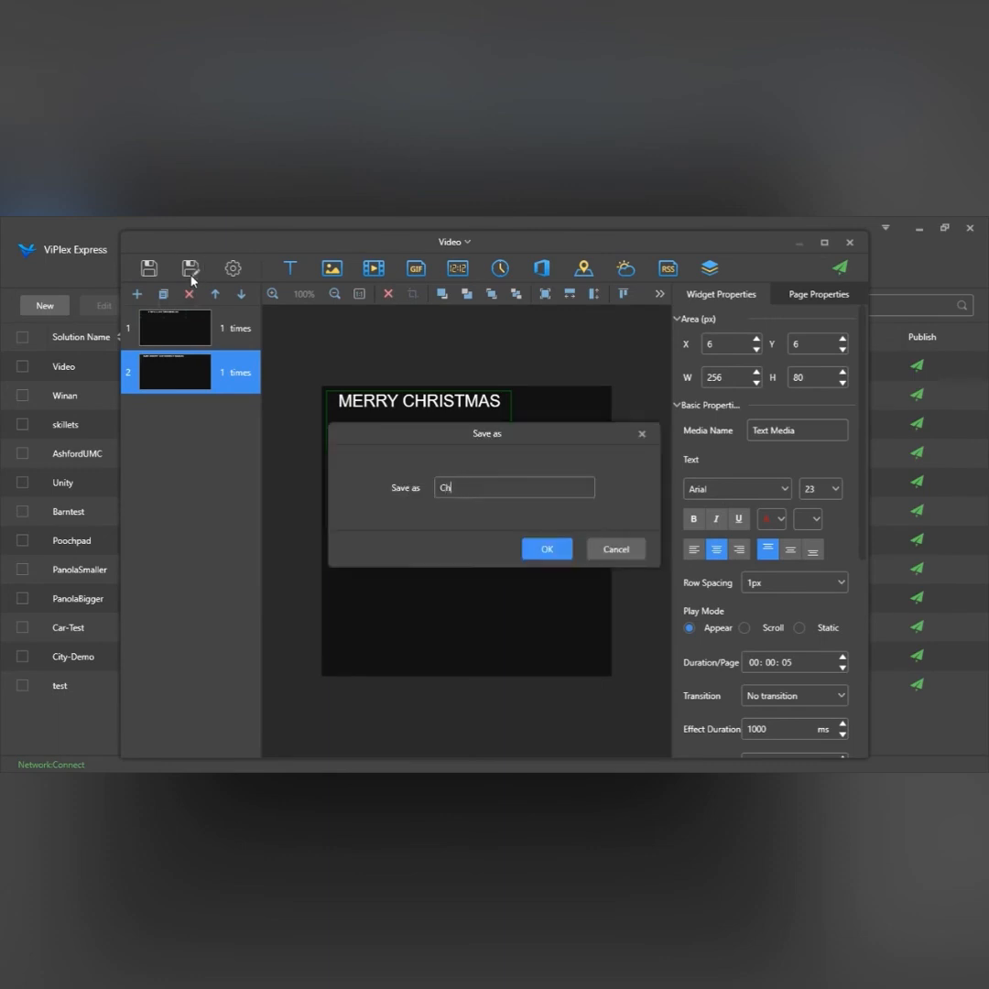
type("Christmas")
key("Return")
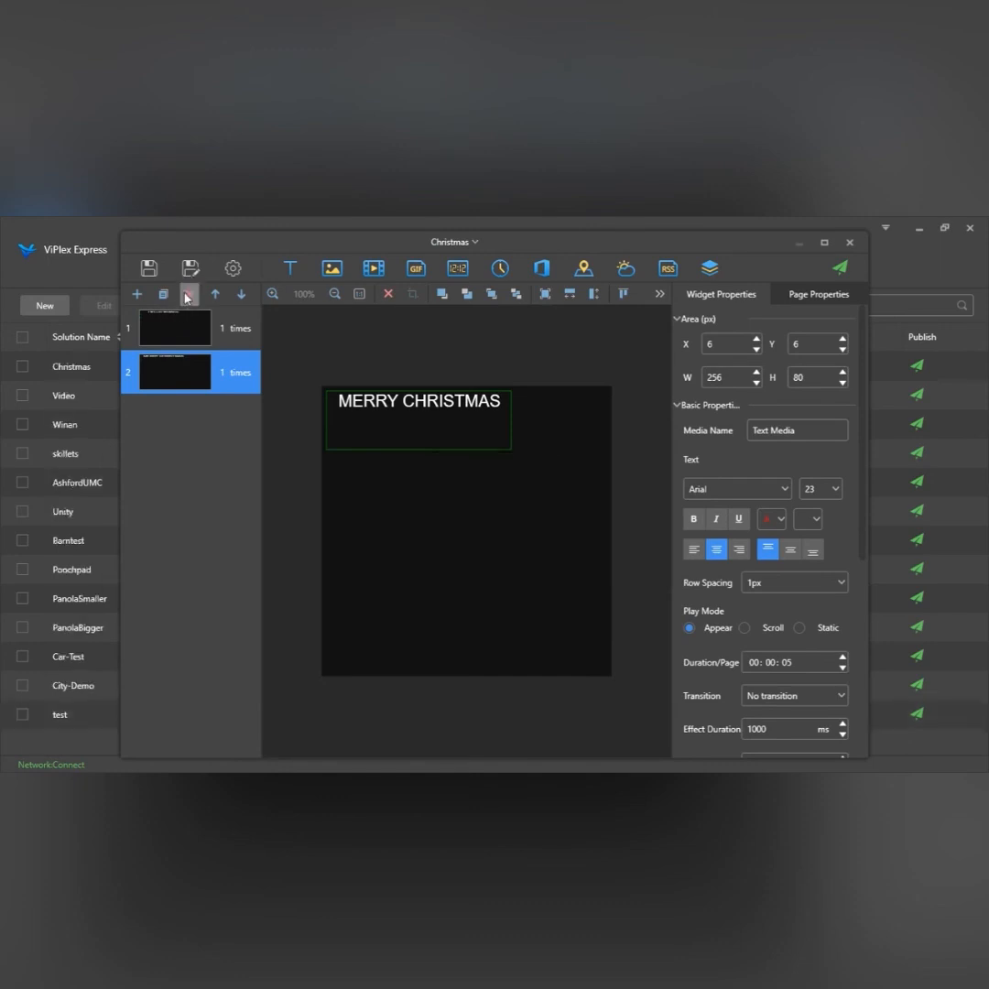
- Delete the MERRY CHRISTMAS page and save the remaining HELLO WORLD page as a separate solution named Video2
left_click(189, 294)
left_click(531, 555)
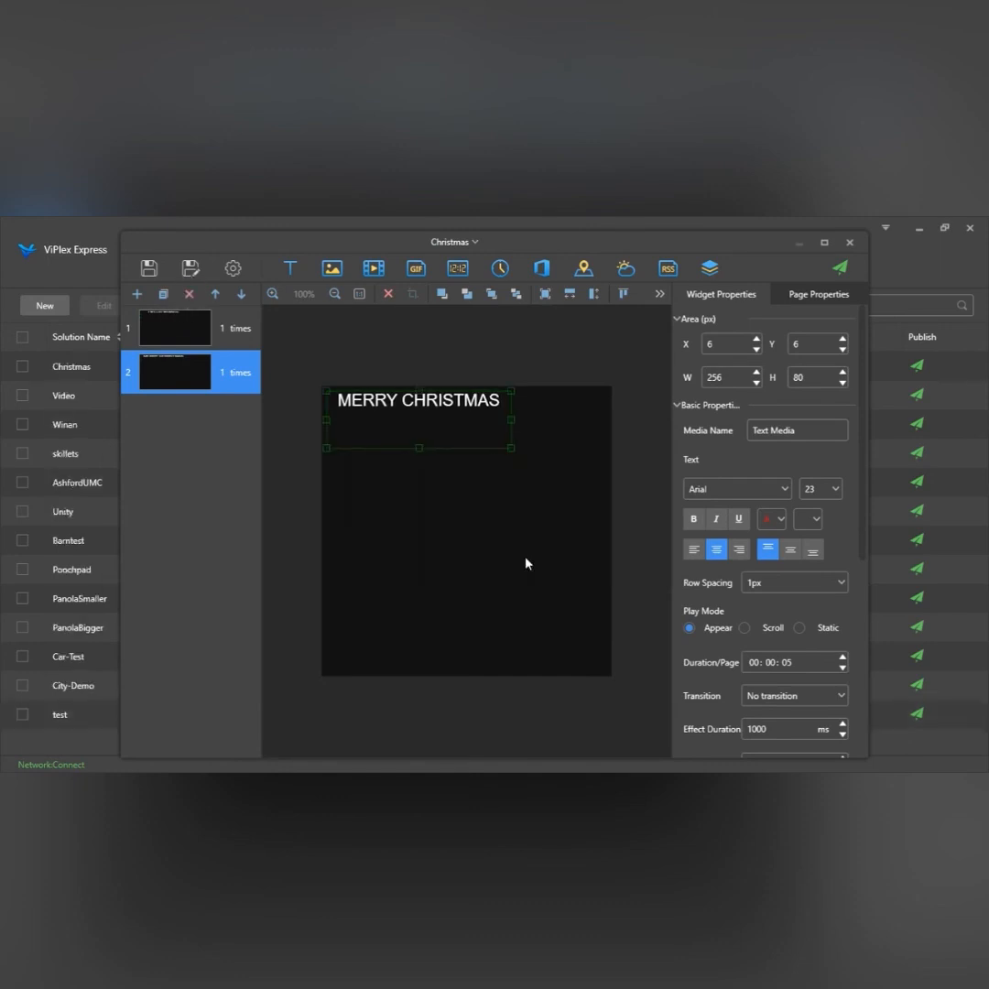
left_click(190, 268)
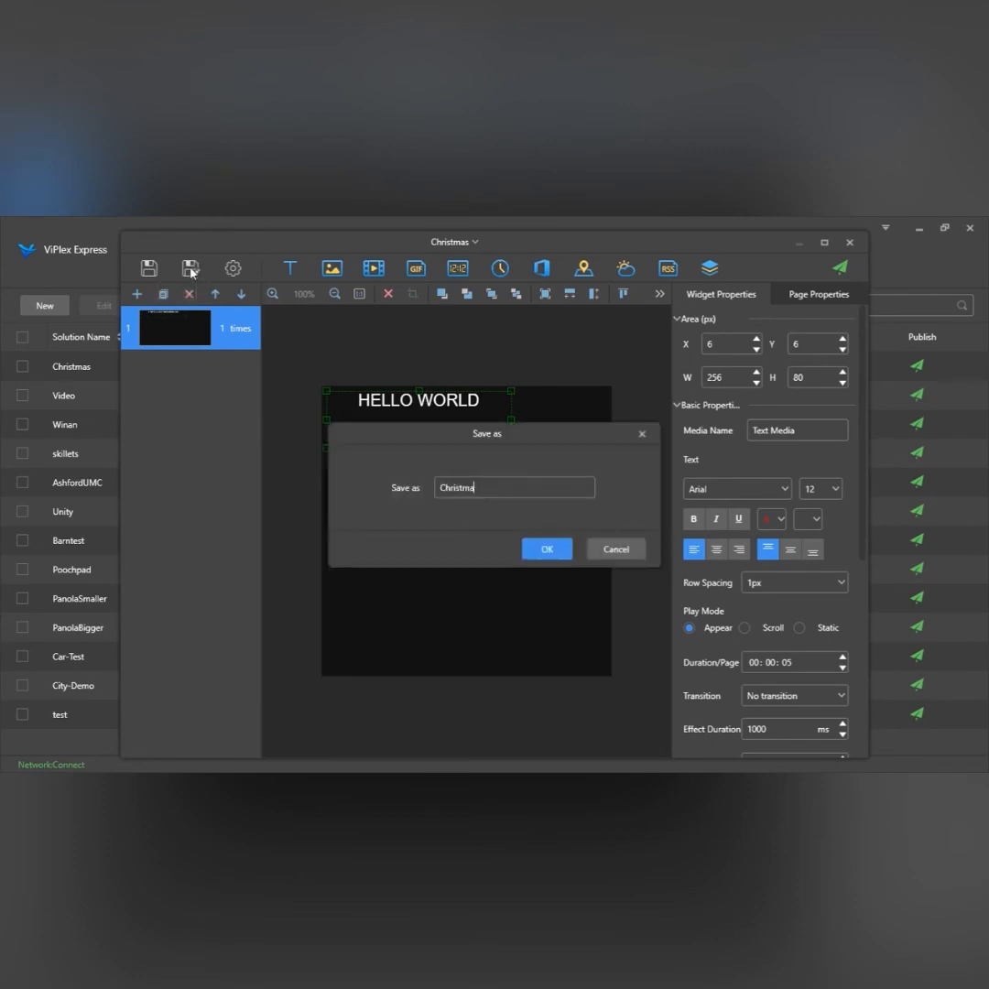
key("BackSpace")
key("BackSpace")
key("BackSpace")
key("BackSpace")
key("BackSpace")
key("BackSpace")
key("BackSpace")
key("BackSpace")
type("Video")
left_click(546, 555)
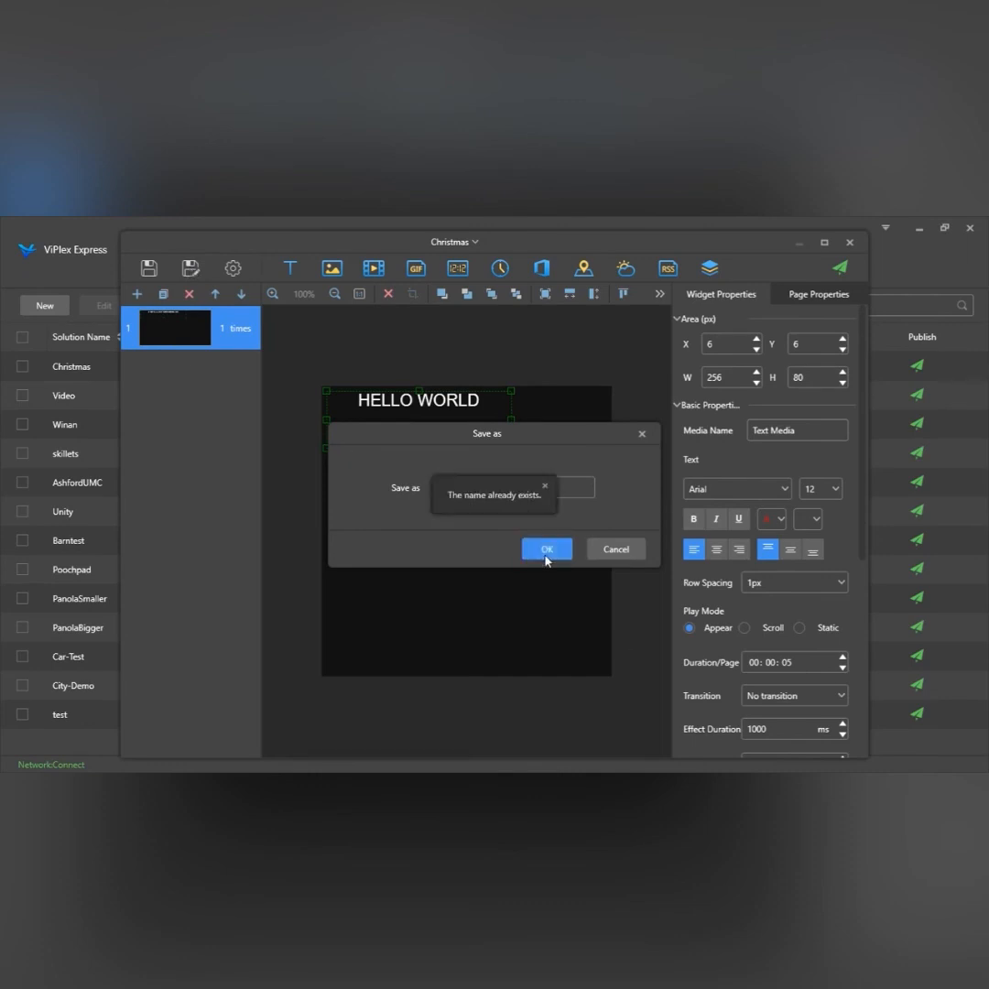
left_click(545, 485)
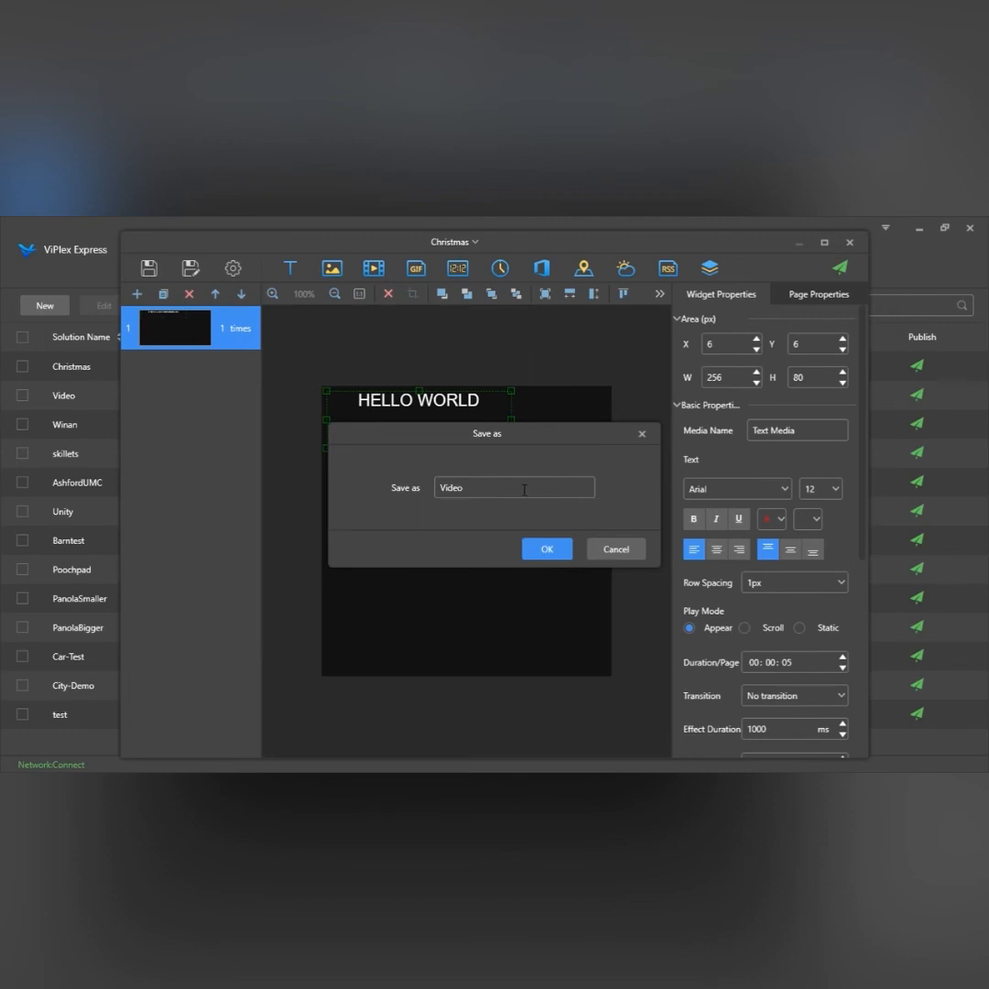
left_click(547, 548)
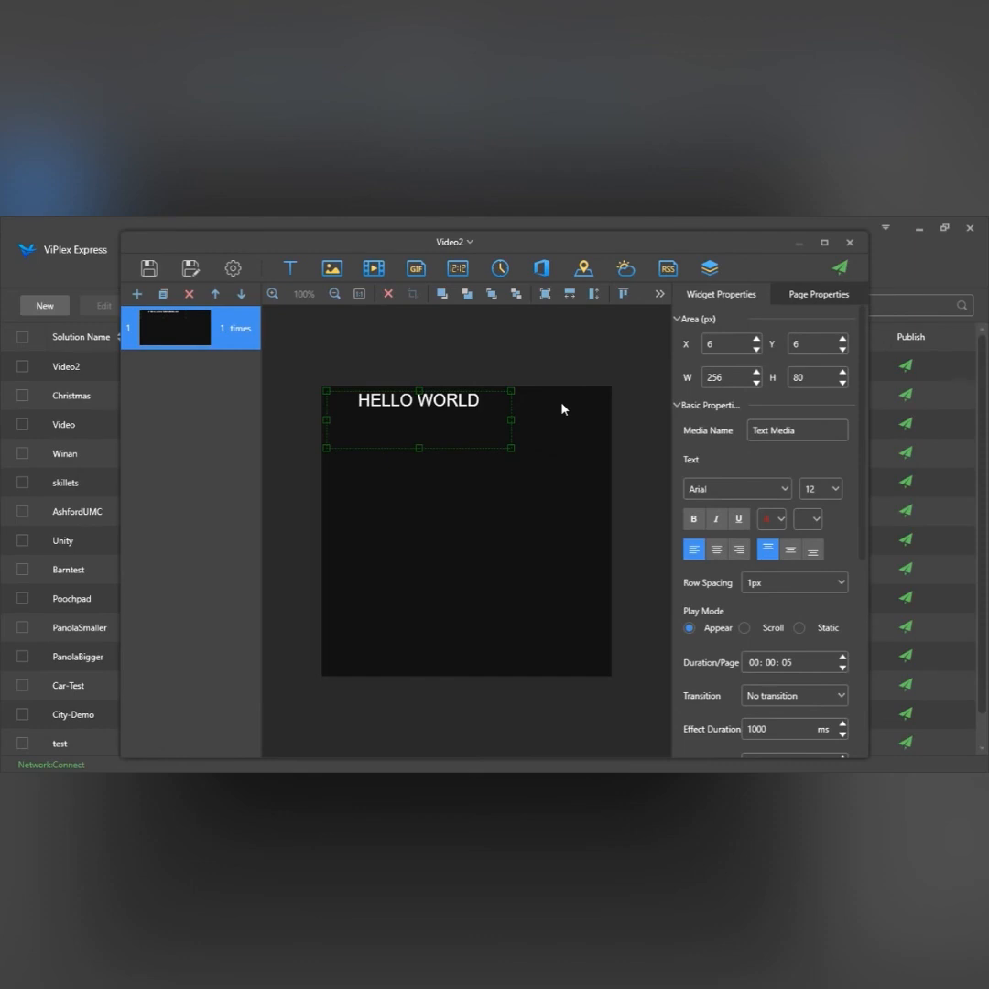
- Publish the Video2 solution to the 400×400 Taurus screen and close the solution editor
left_click(851, 272)
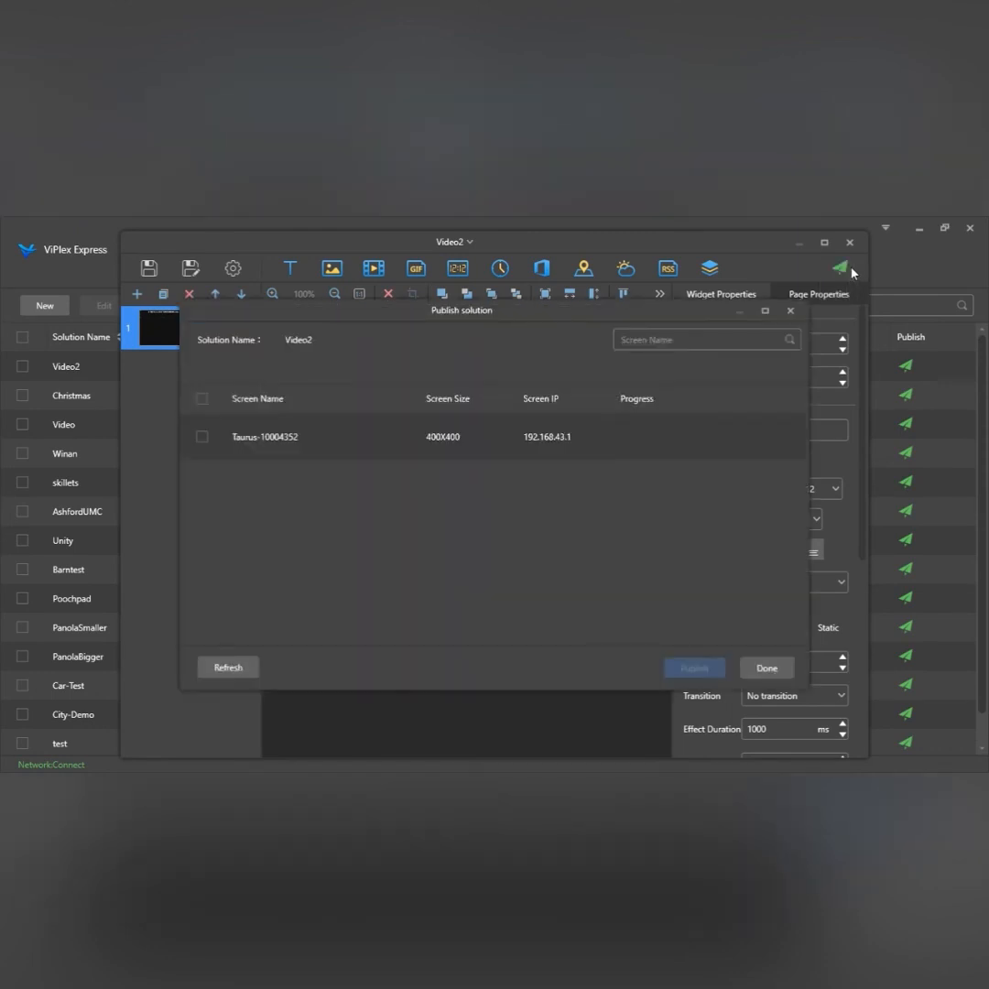
left_click(578, 441)
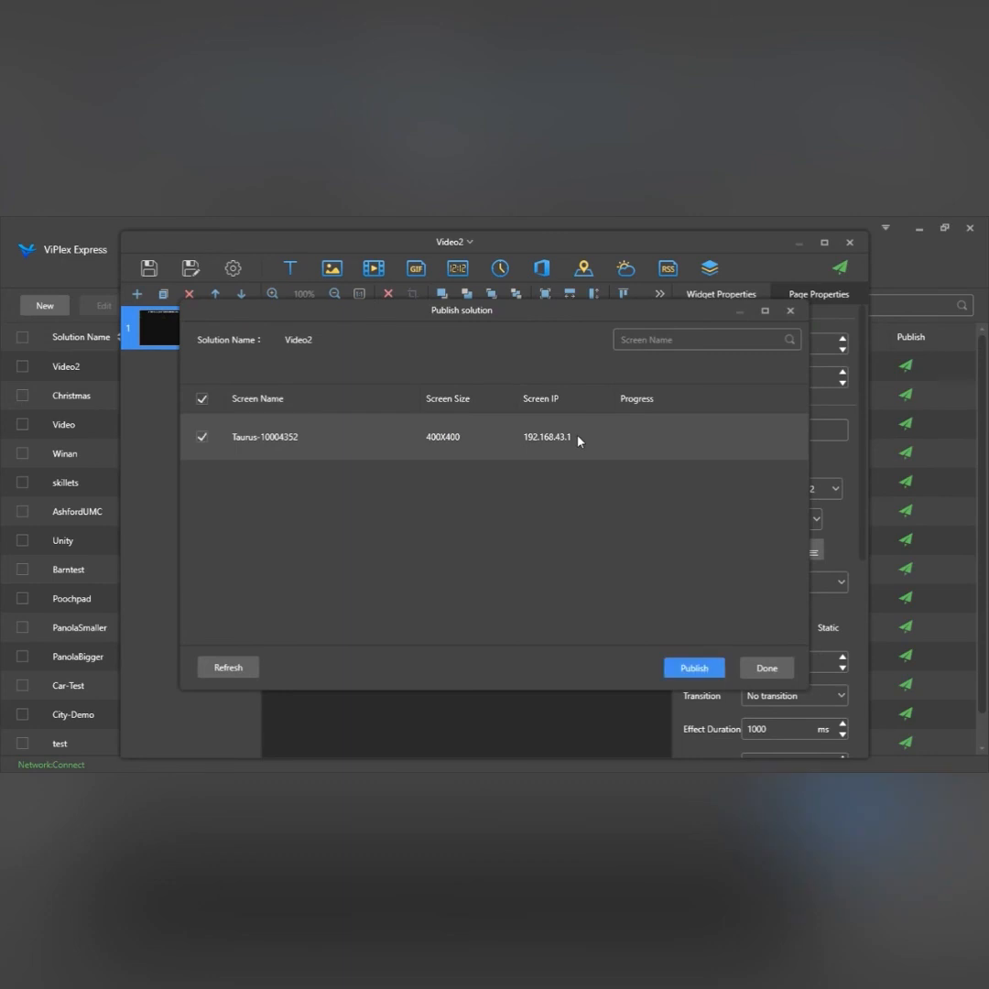
left_click(676, 672)
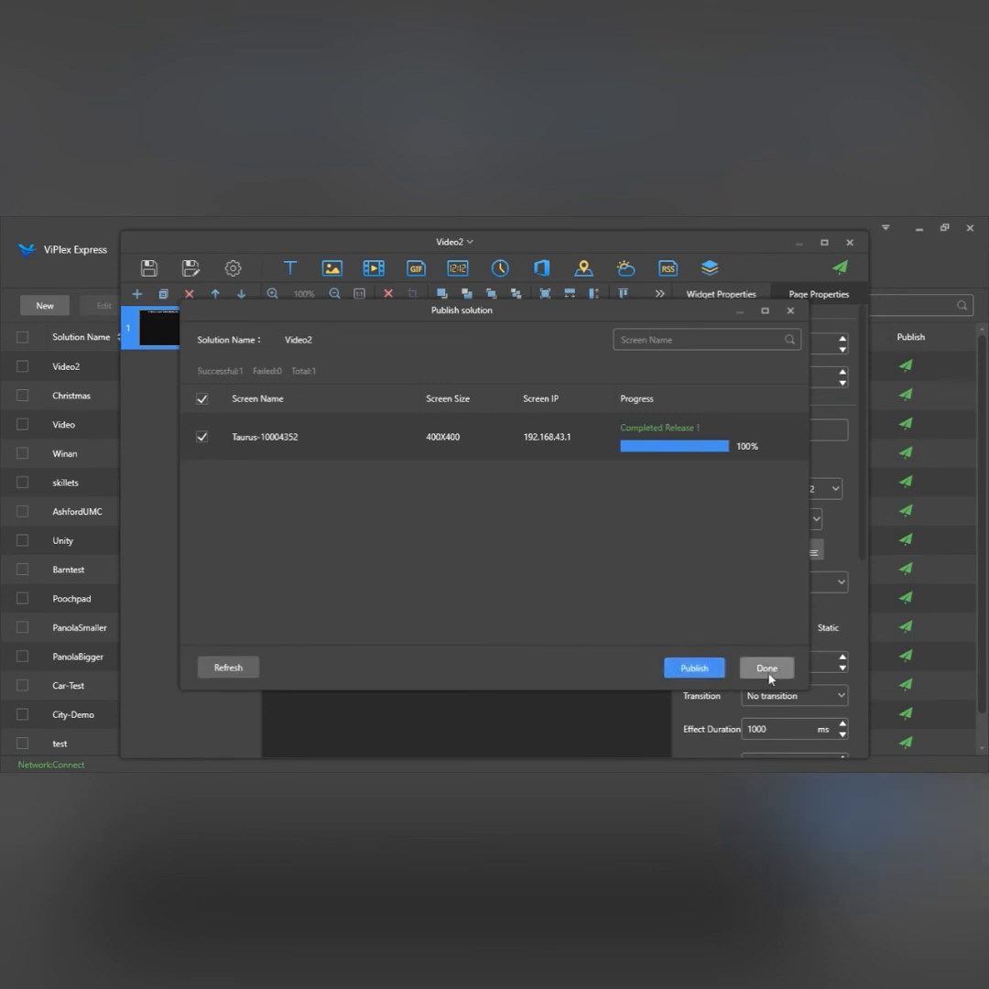
left_click(768, 668)
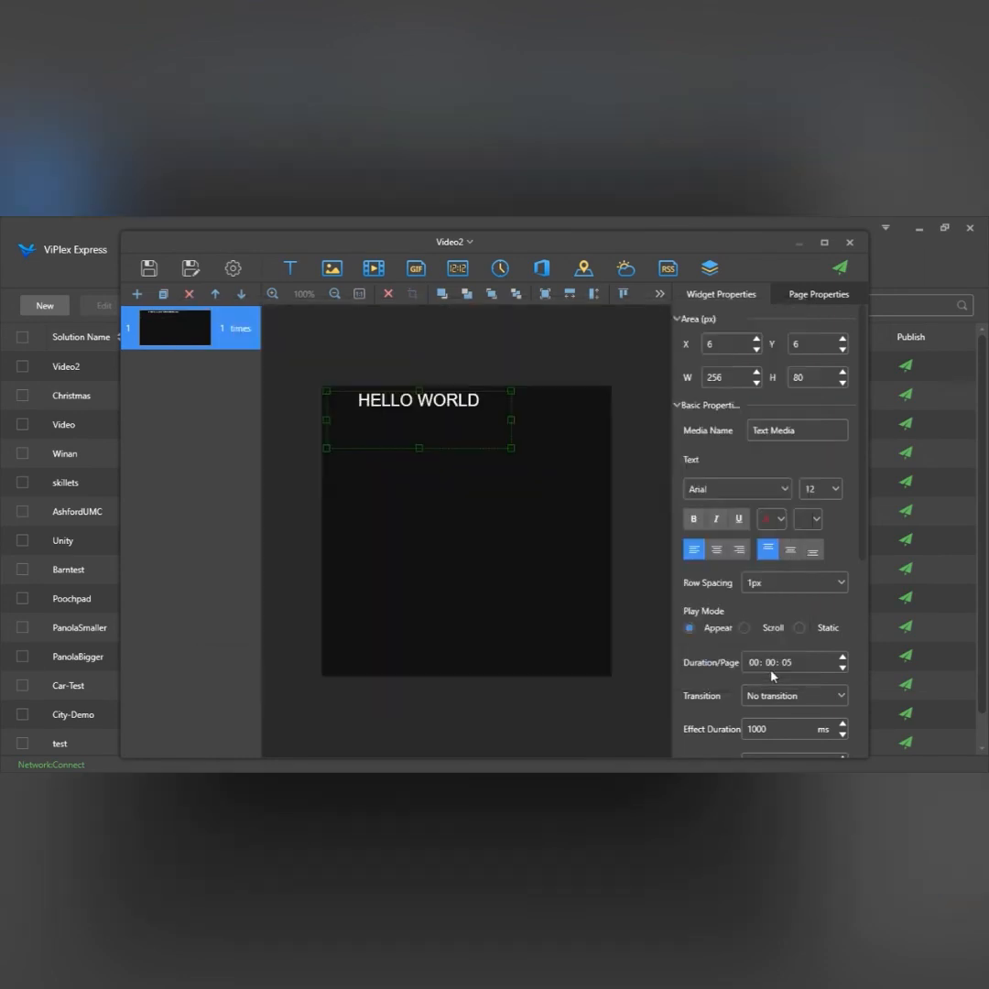
left_click(850, 244)
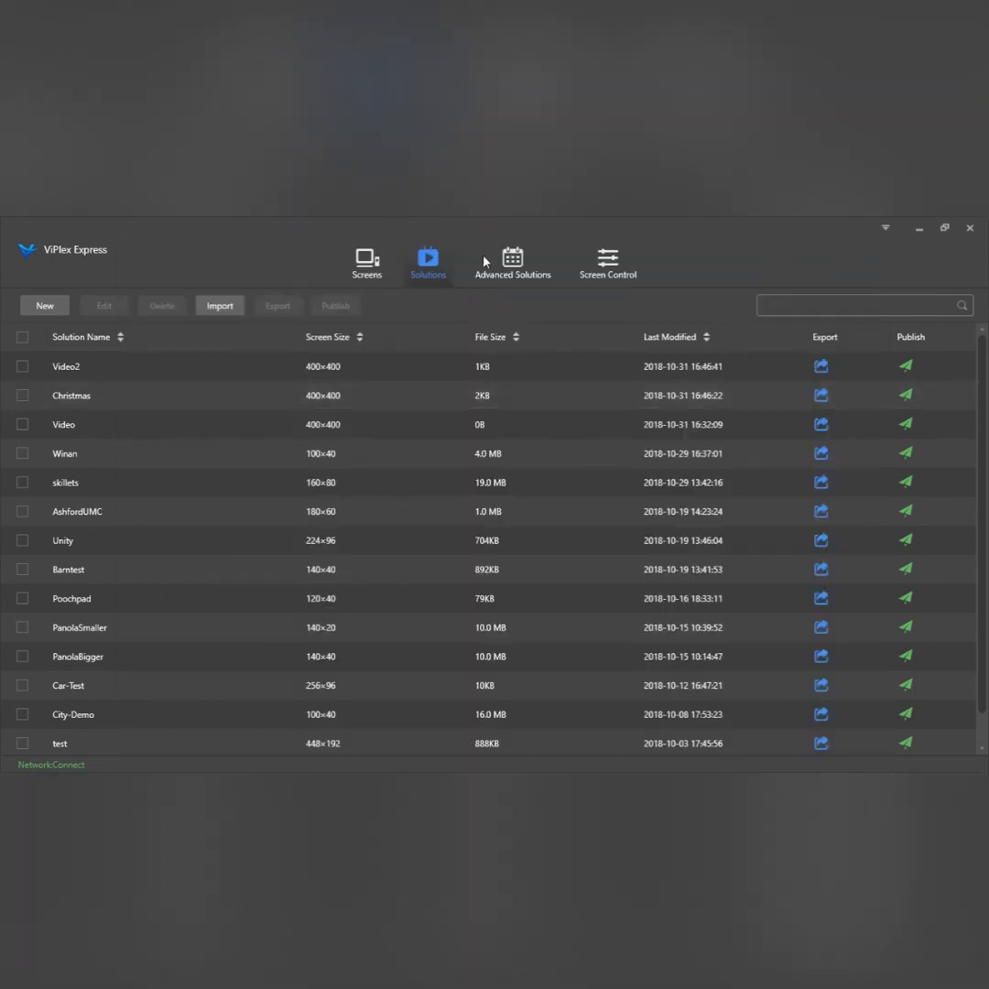
- Create a new advanced solution and choose the Christmas solution for its first playback plan
left_click(508, 266)
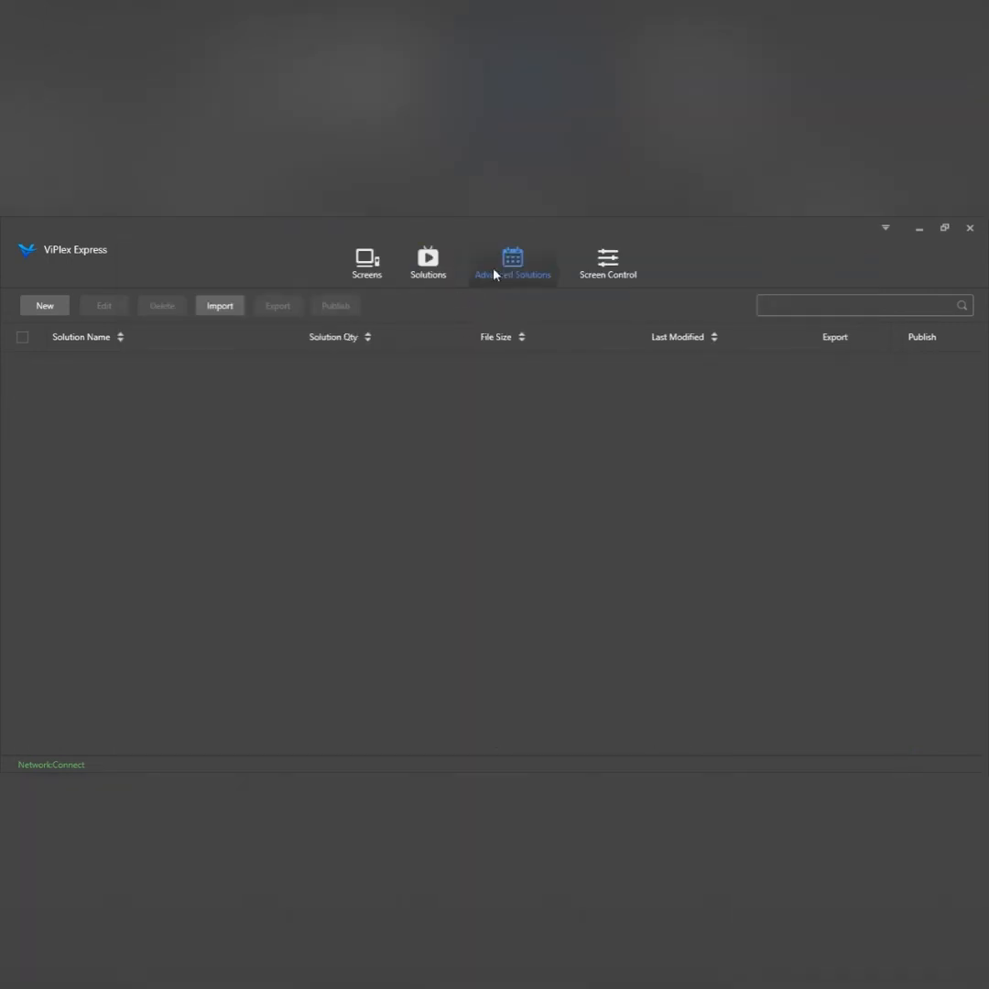
left_click(64, 310)
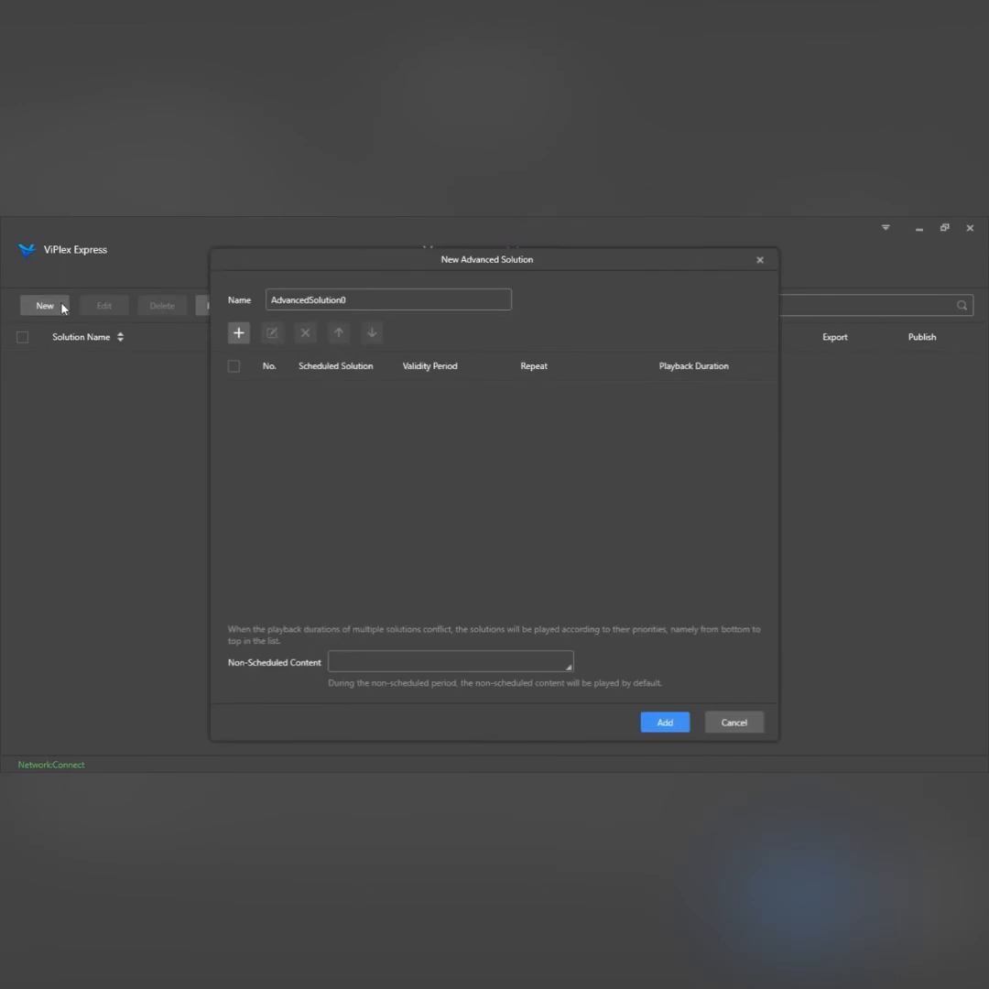
left_click(239, 333)
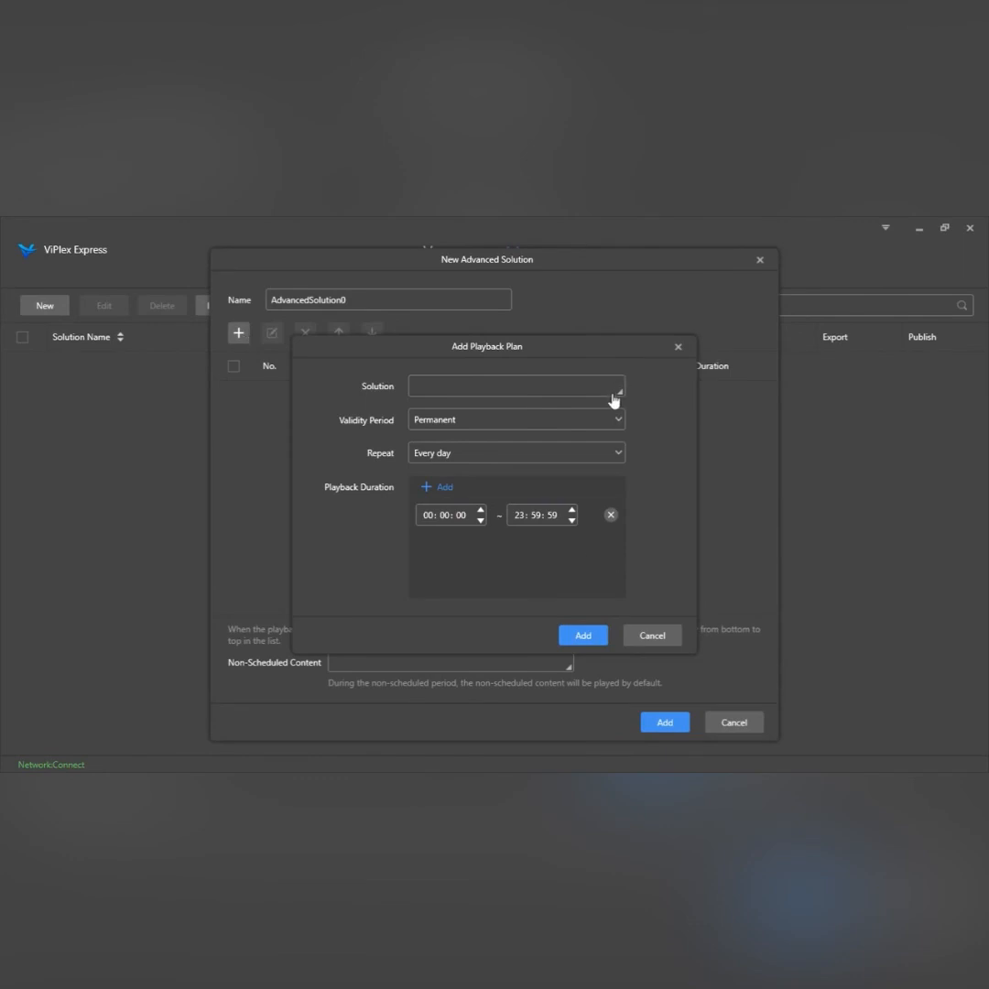
left_click(614, 401)
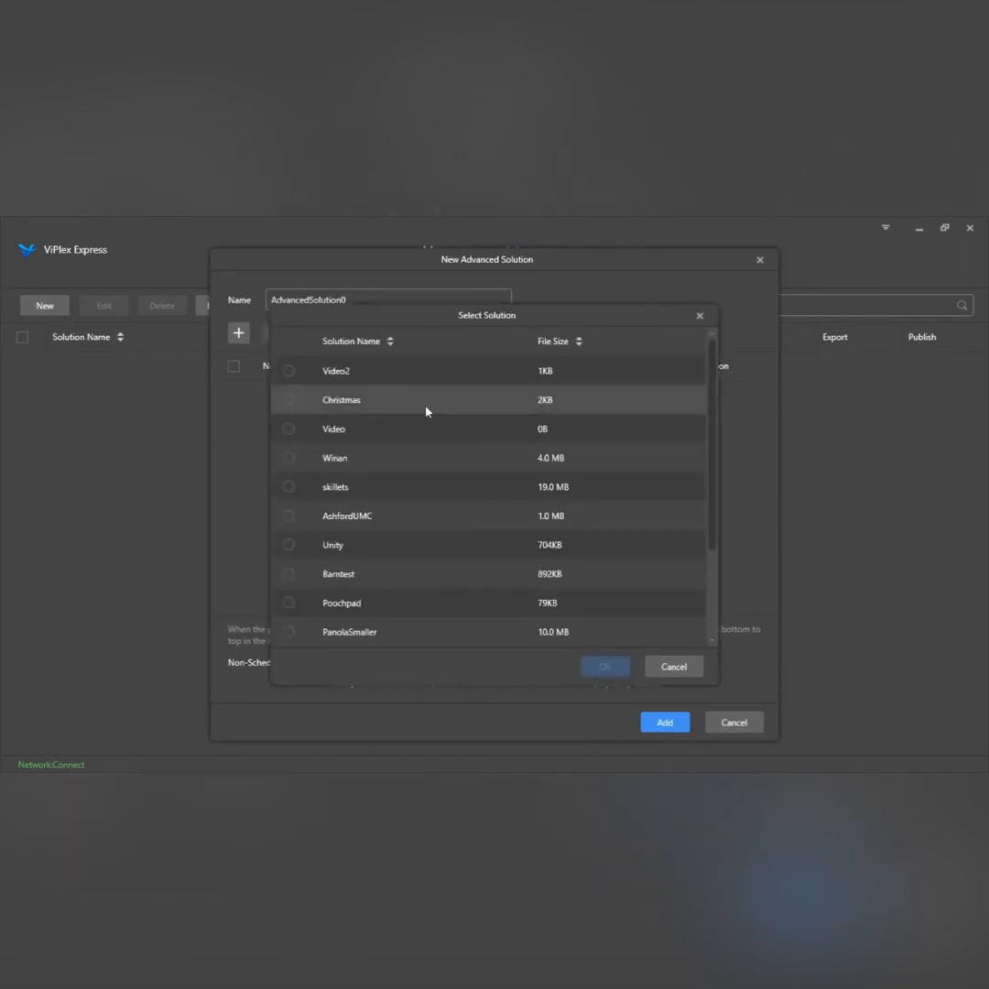
left_click(412, 413)
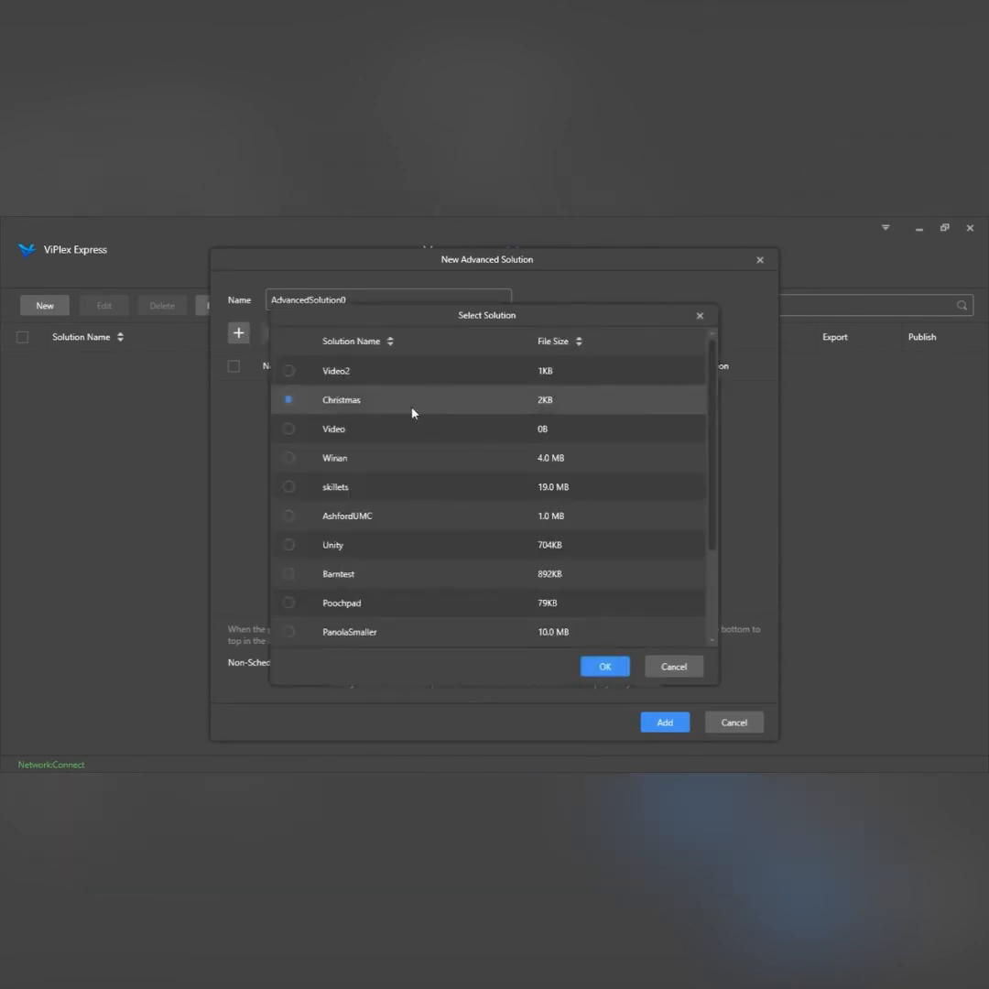
left_click(606, 666)
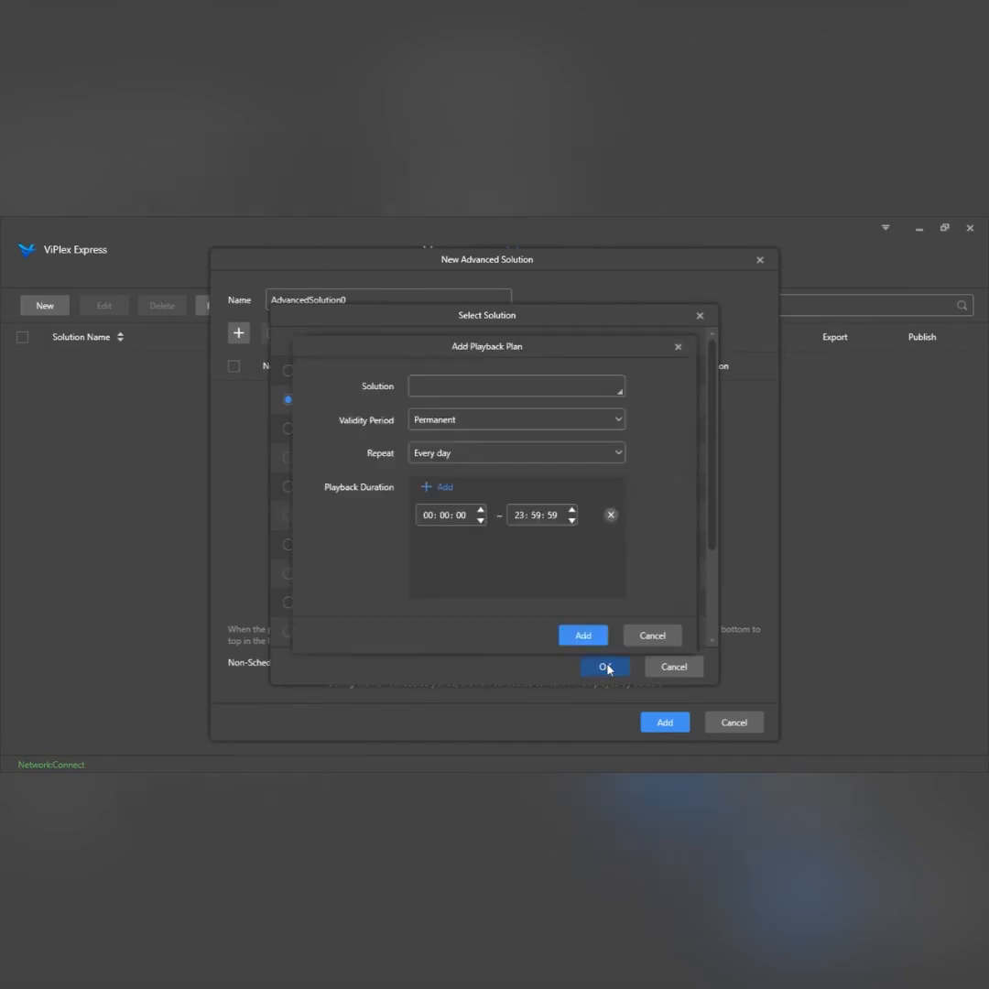
- Give the Christmas plan a custom validity period from 12/1/2018 to 12/26/2018 and add it to the advanced solution
left_click(453, 422)
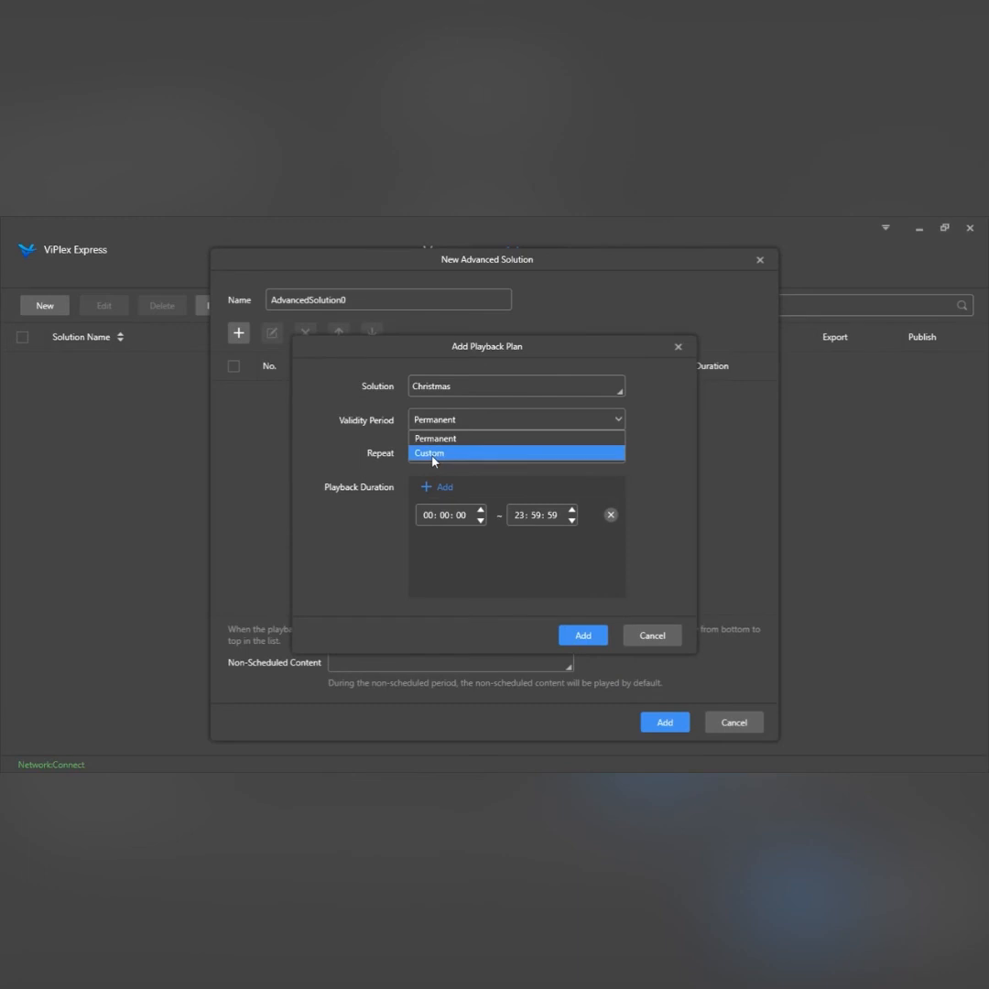
left_click(433, 453)
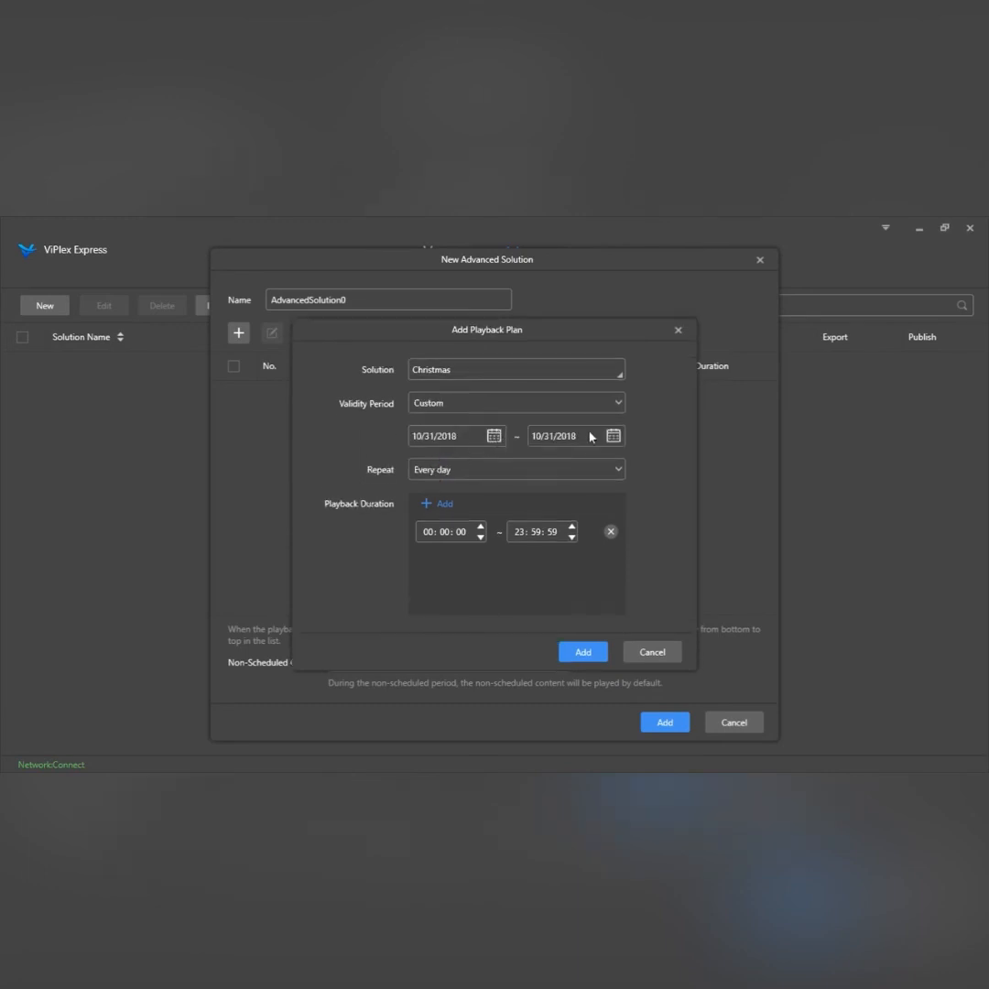
left_click(613, 437)
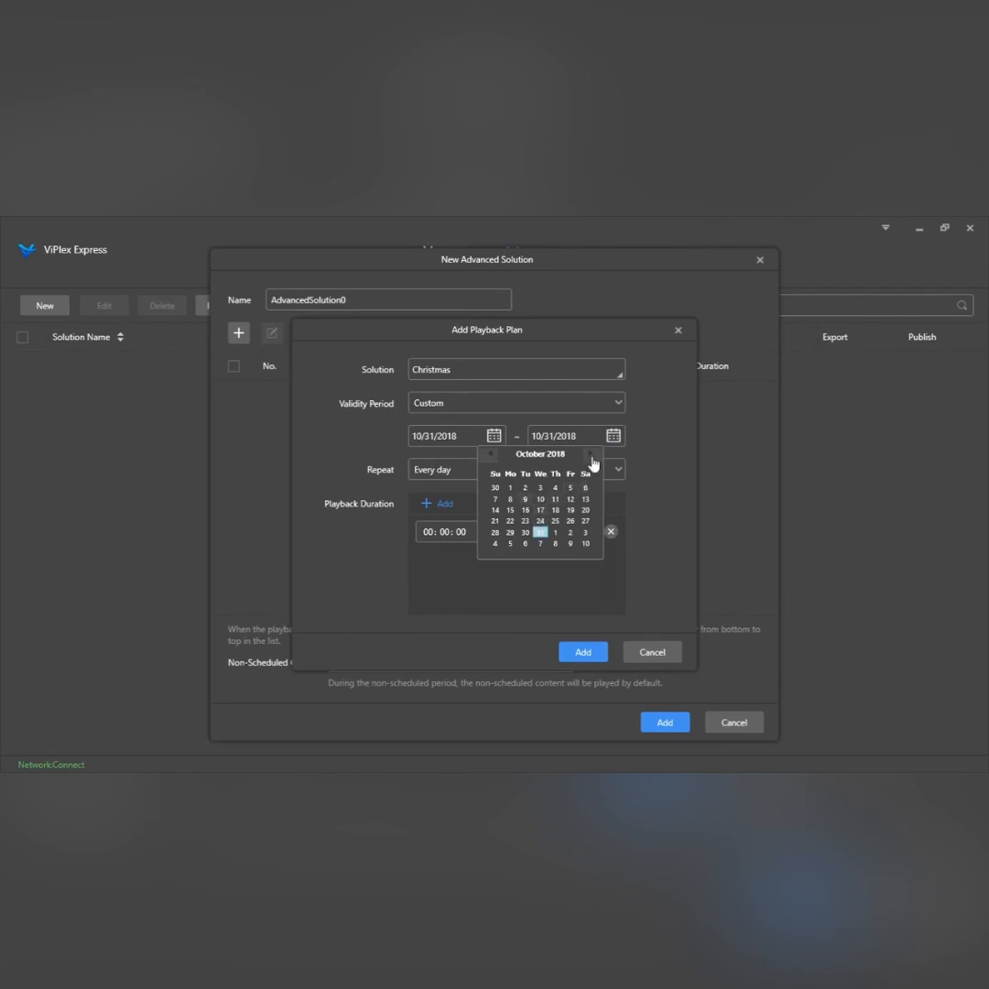
left_click(592, 455)
left_click(592, 455)
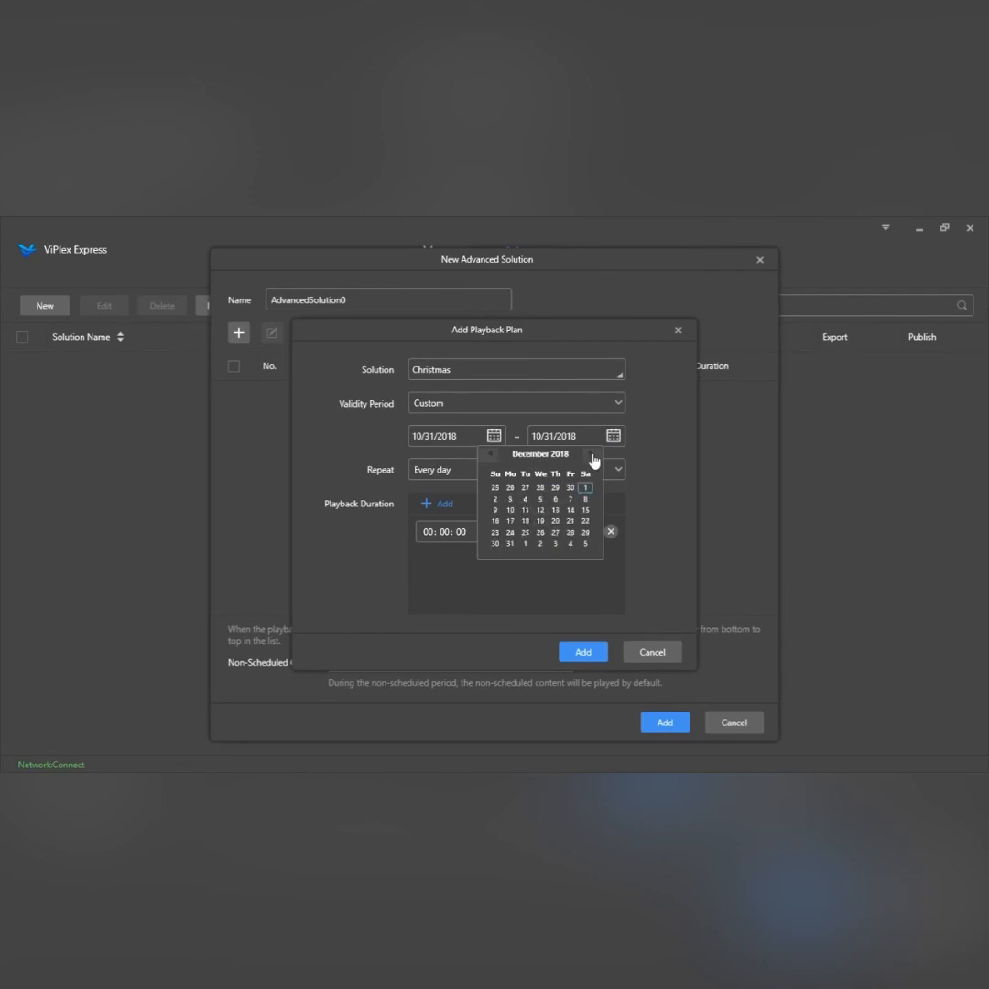
left_click(541, 532)
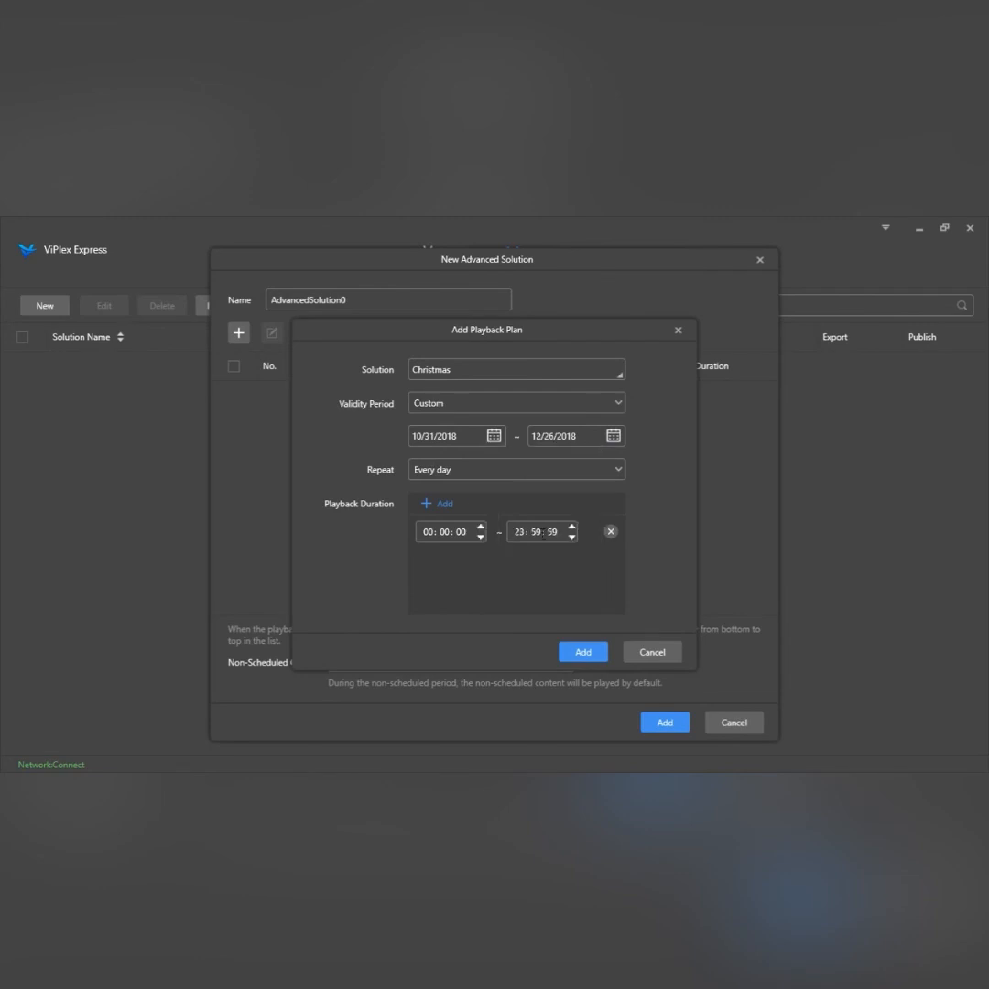
left_click(492, 438)
left_click(469, 456)
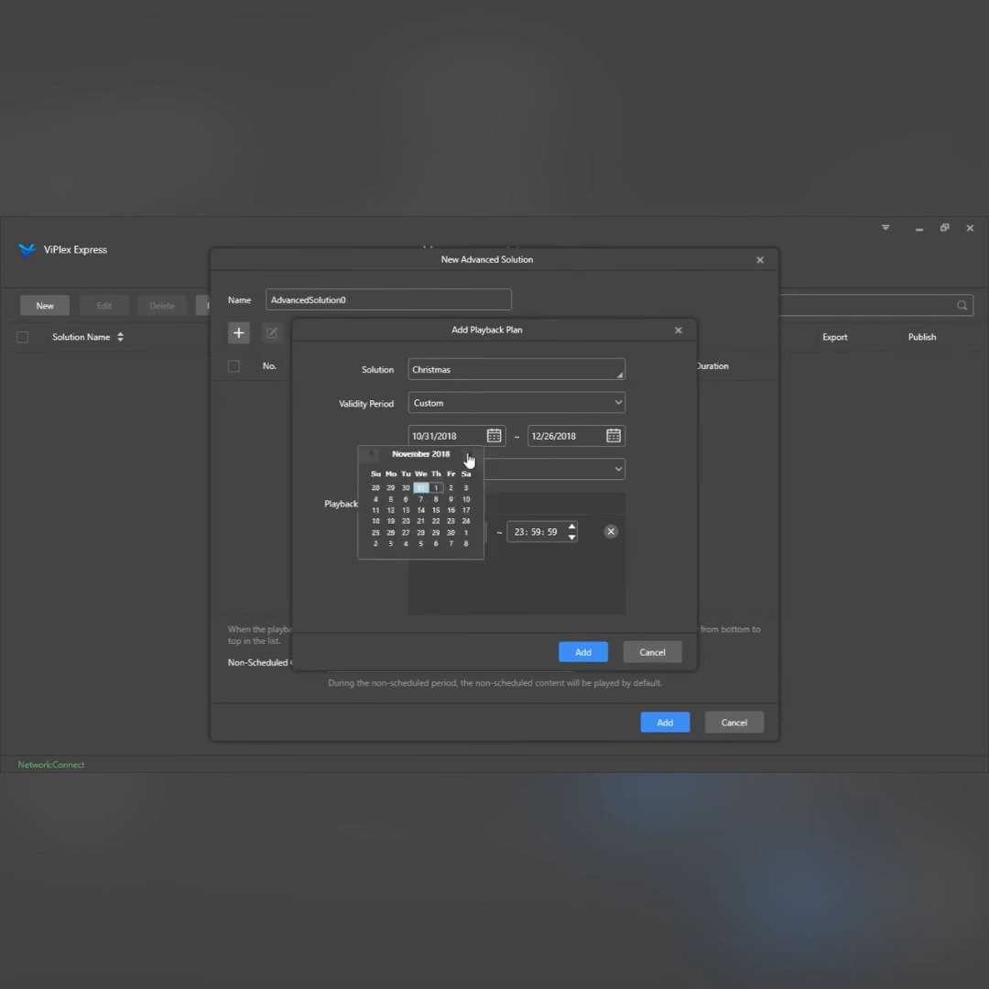
left_click(469, 456)
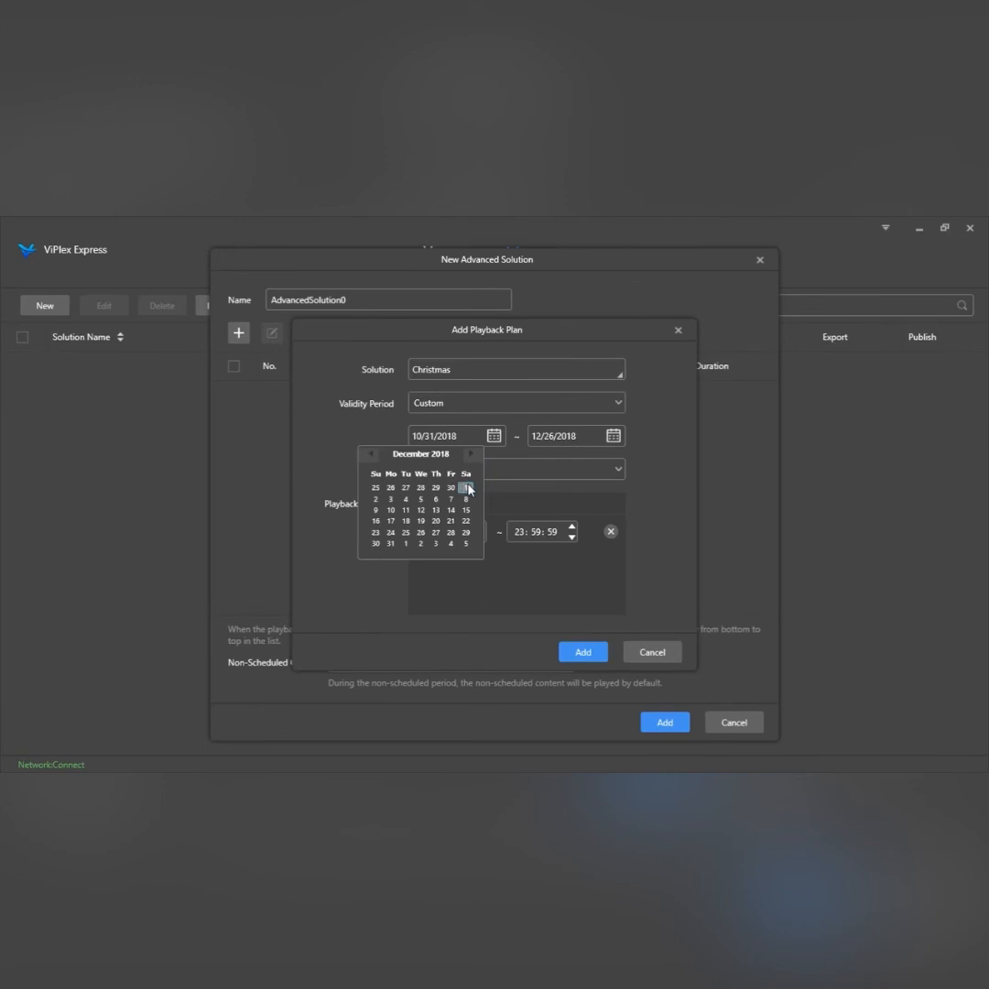
left_click(465, 487)
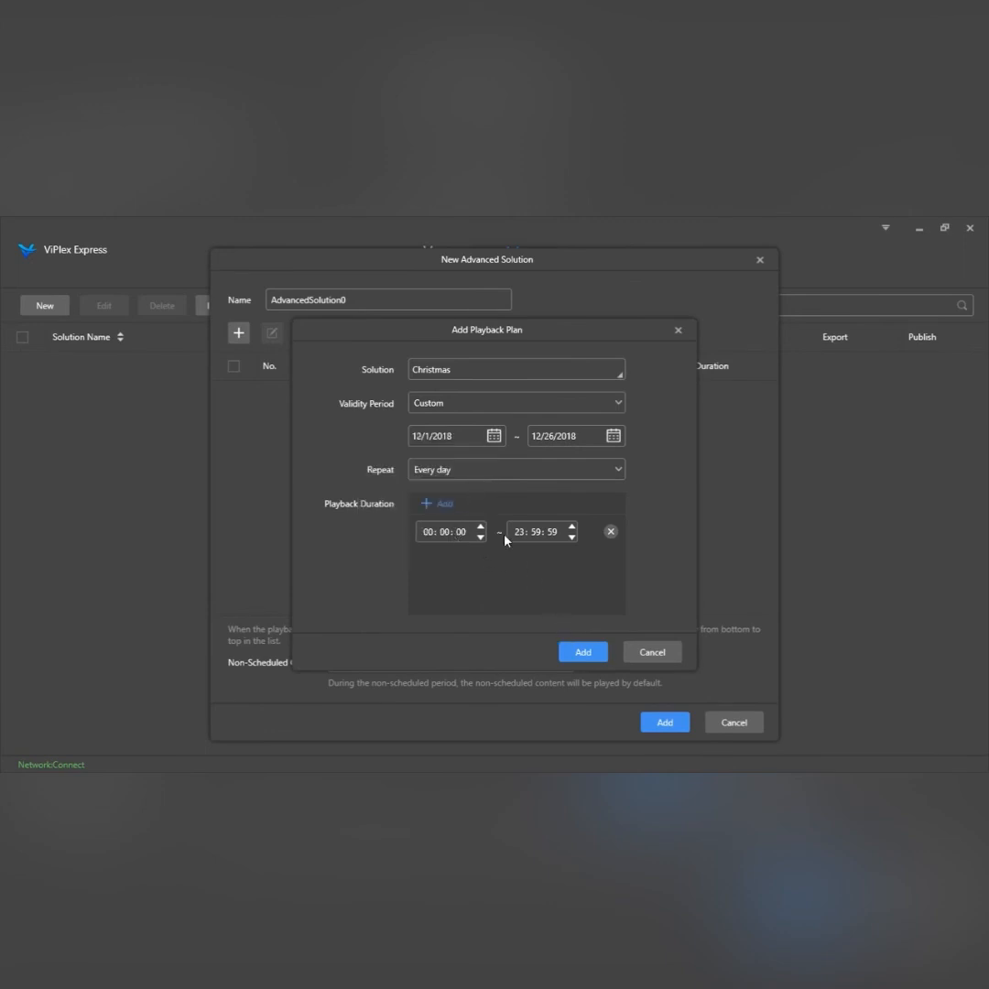
left_click(590, 660)
- Choose the Video solution for the advanced solution's second playback plan
left_click(508, 385)
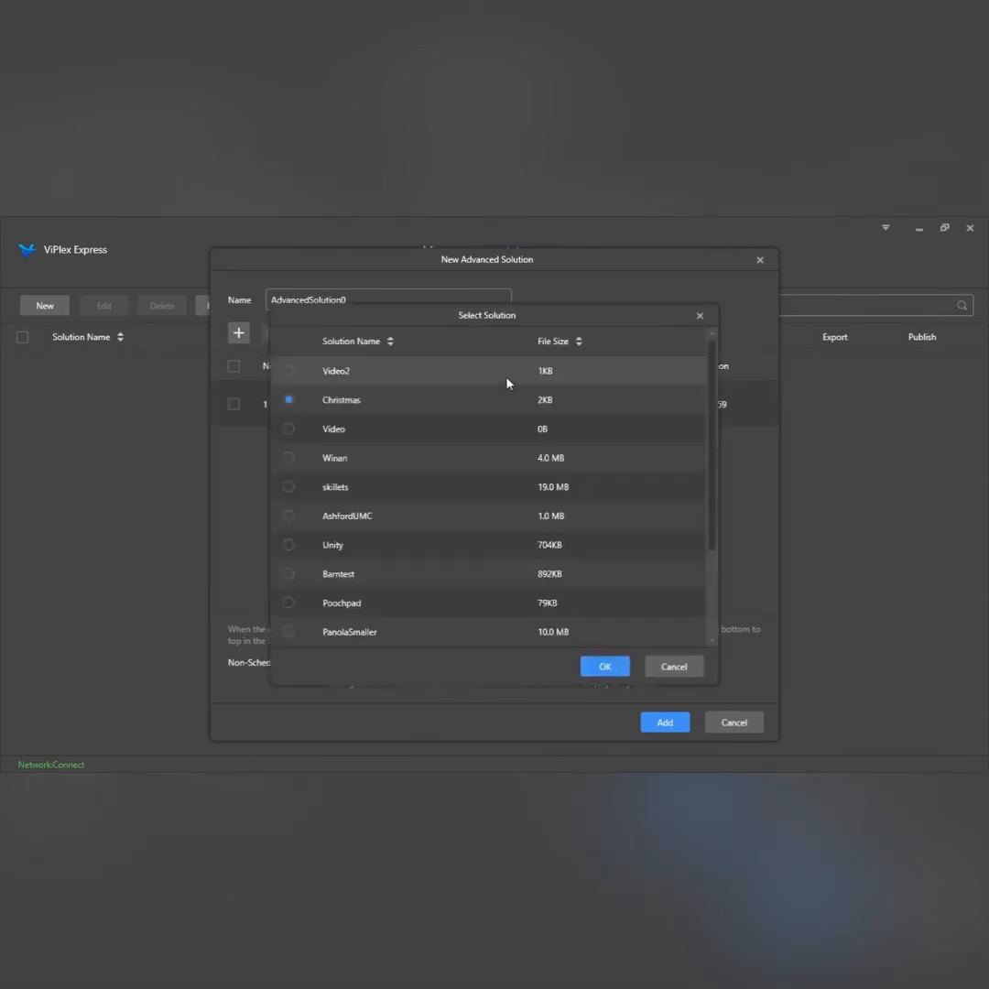
left_click(425, 439)
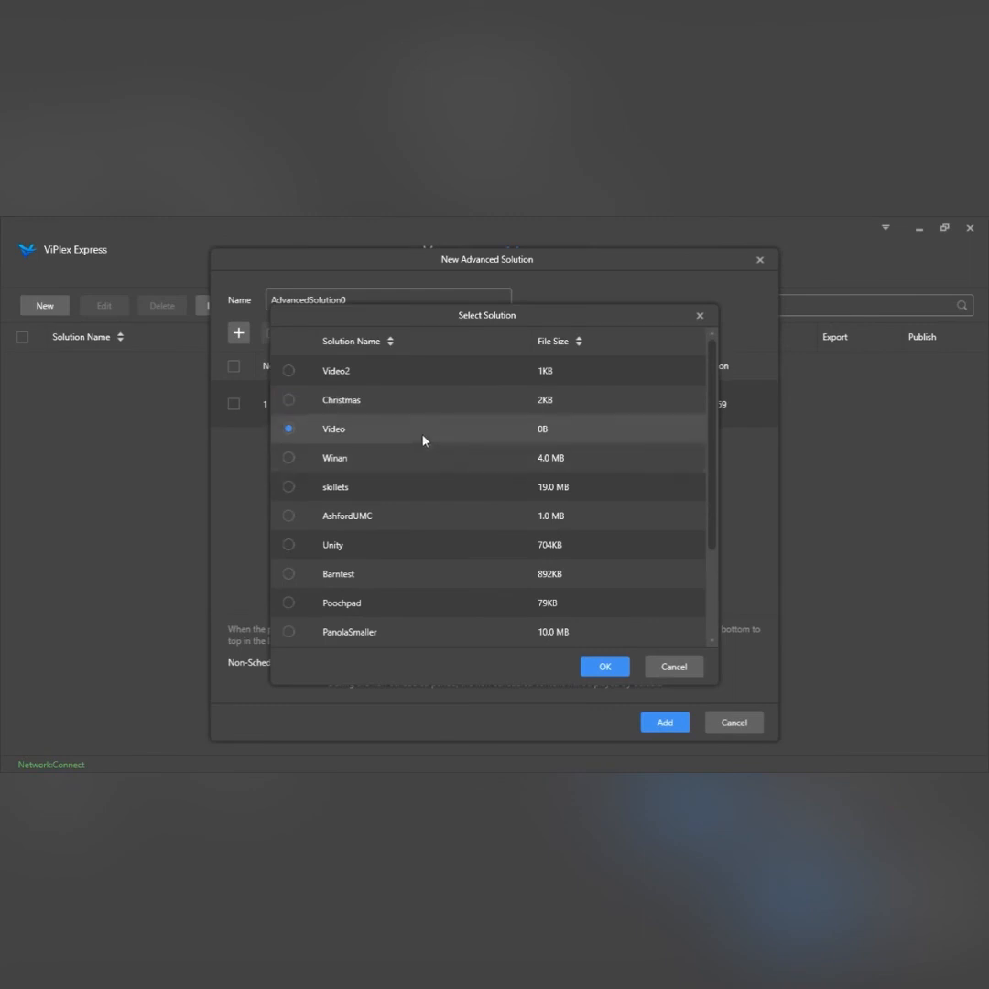
left_click(617, 671)
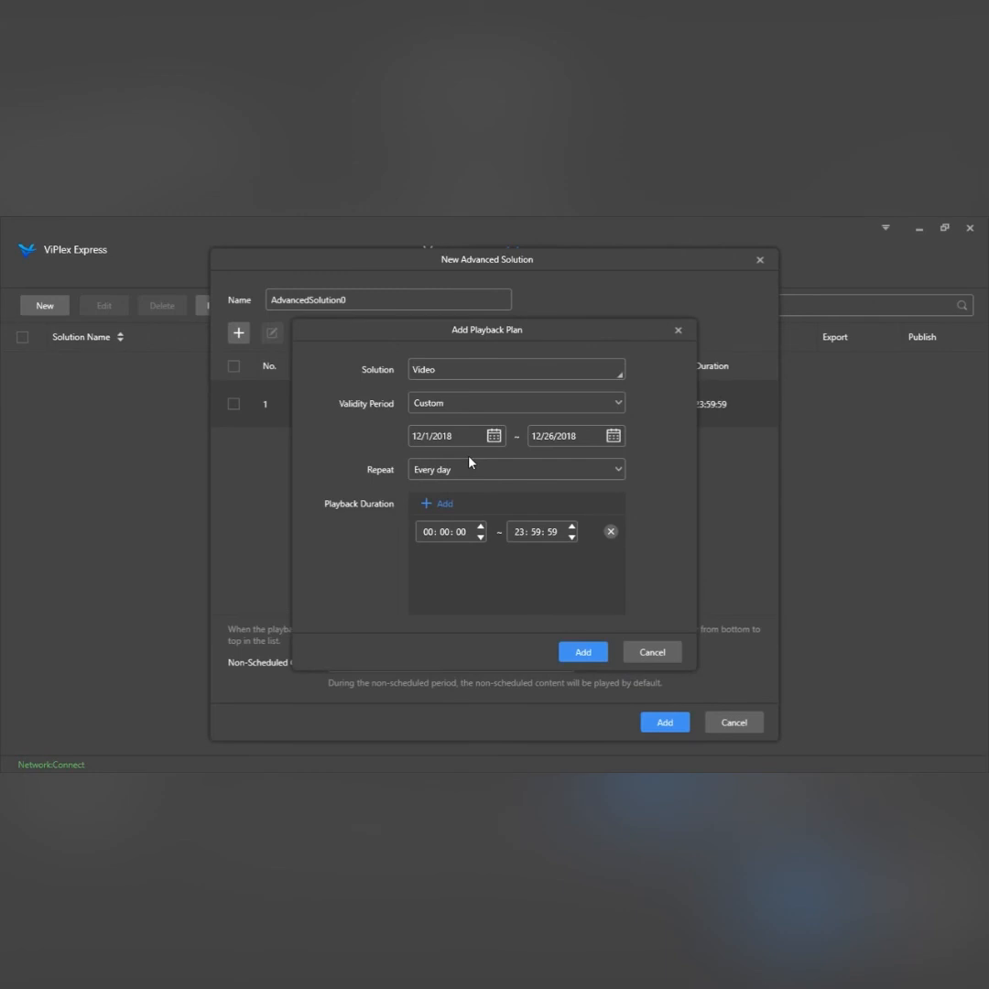
- Set the Video plan's validity period from 12/26/2018 to 1/3/2019, add it to the advanced solution and finish adding plans
left_click(613, 439)
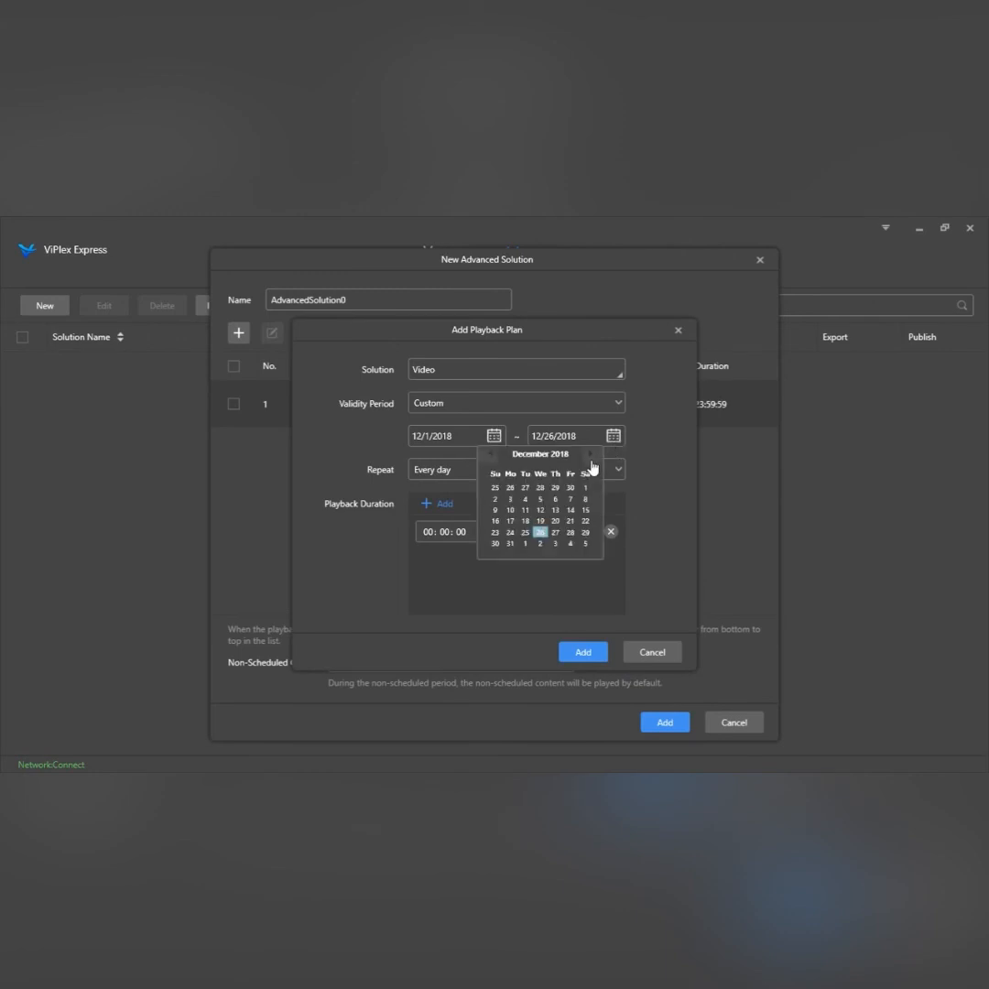
left_click(592, 454)
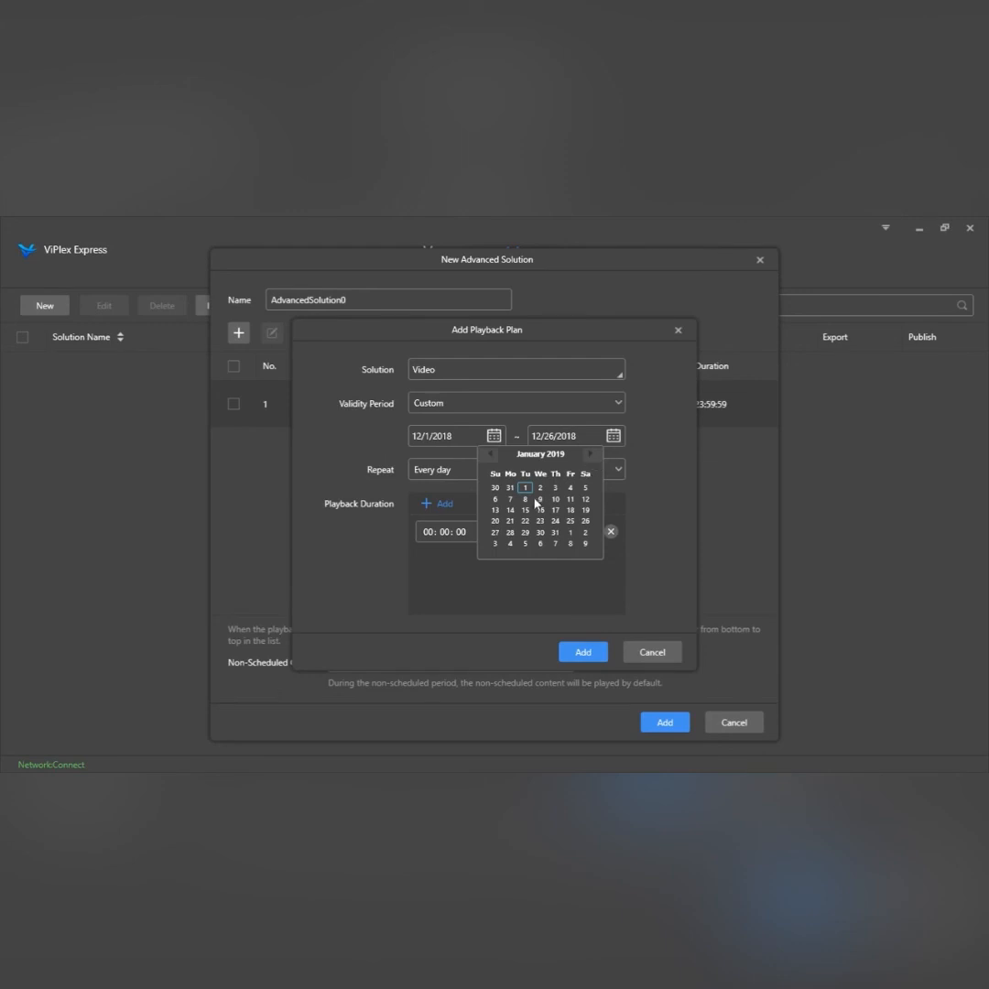
left_click(555, 487)
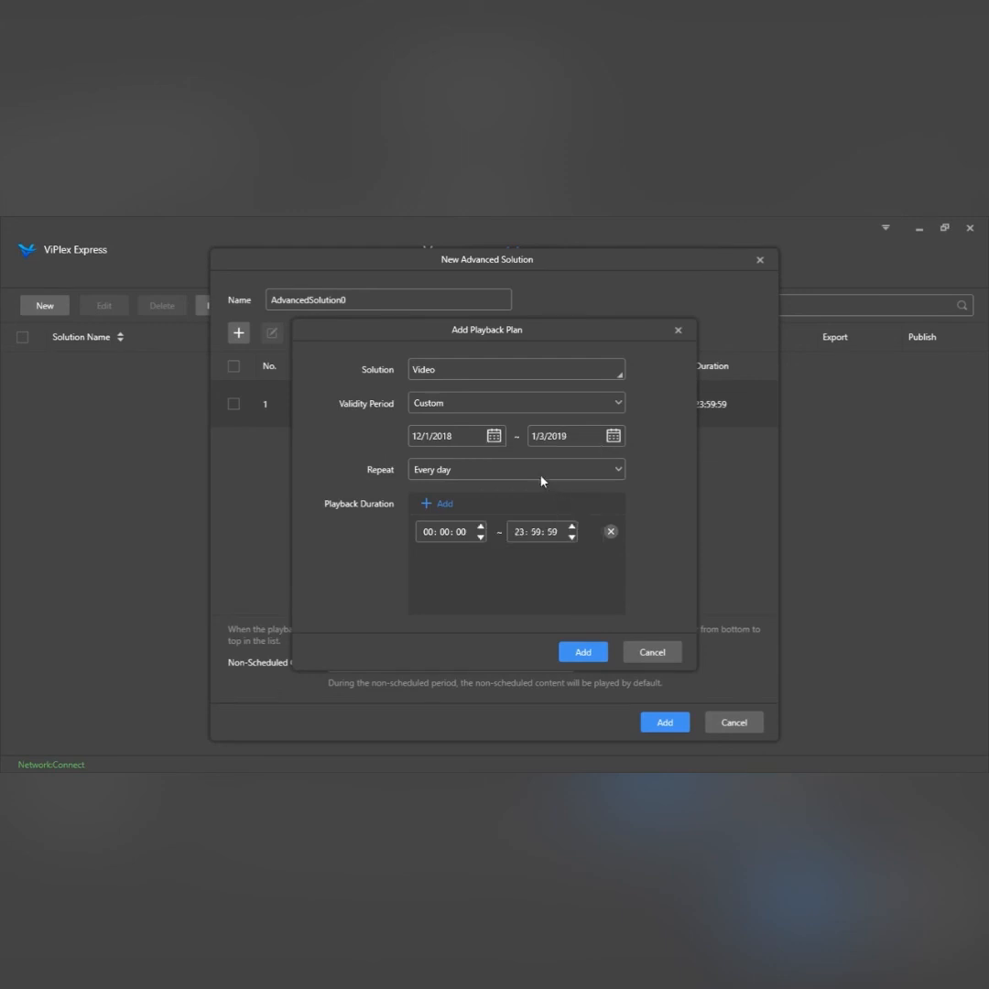
left_click(495, 437)
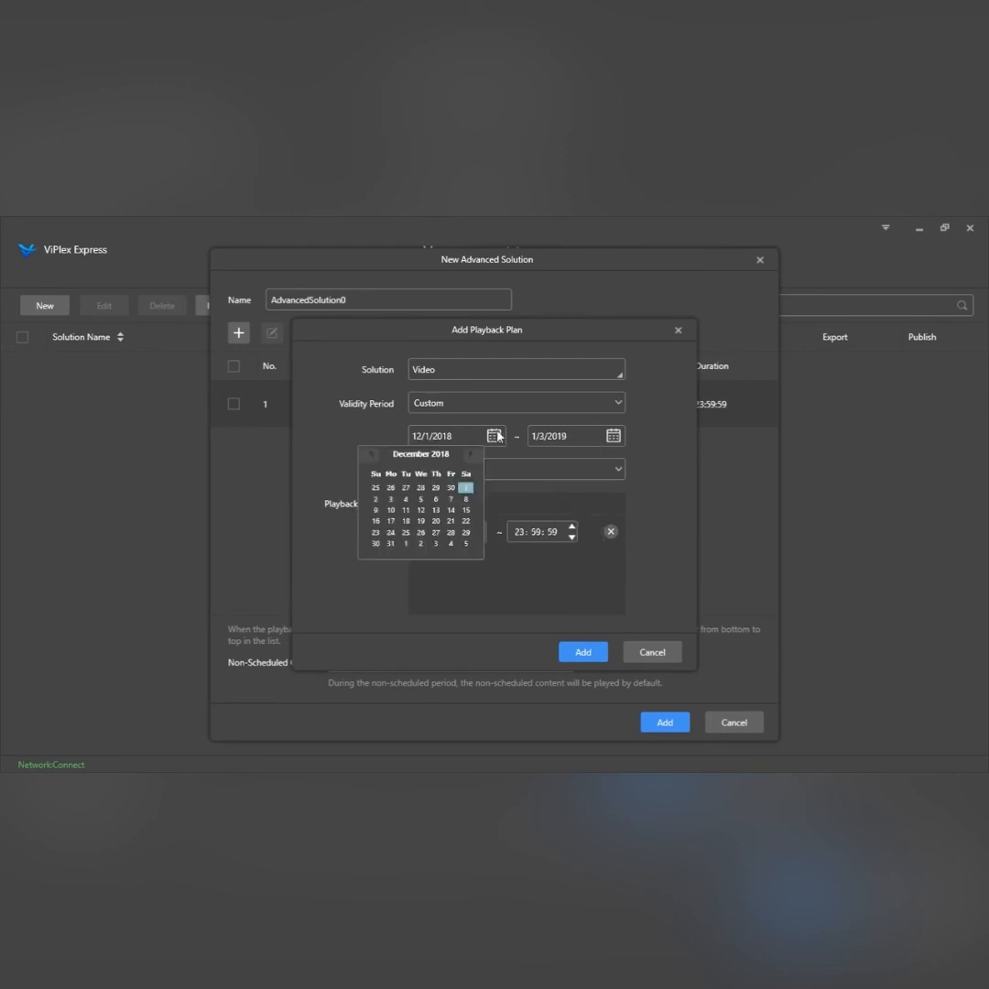
left_click(420, 532)
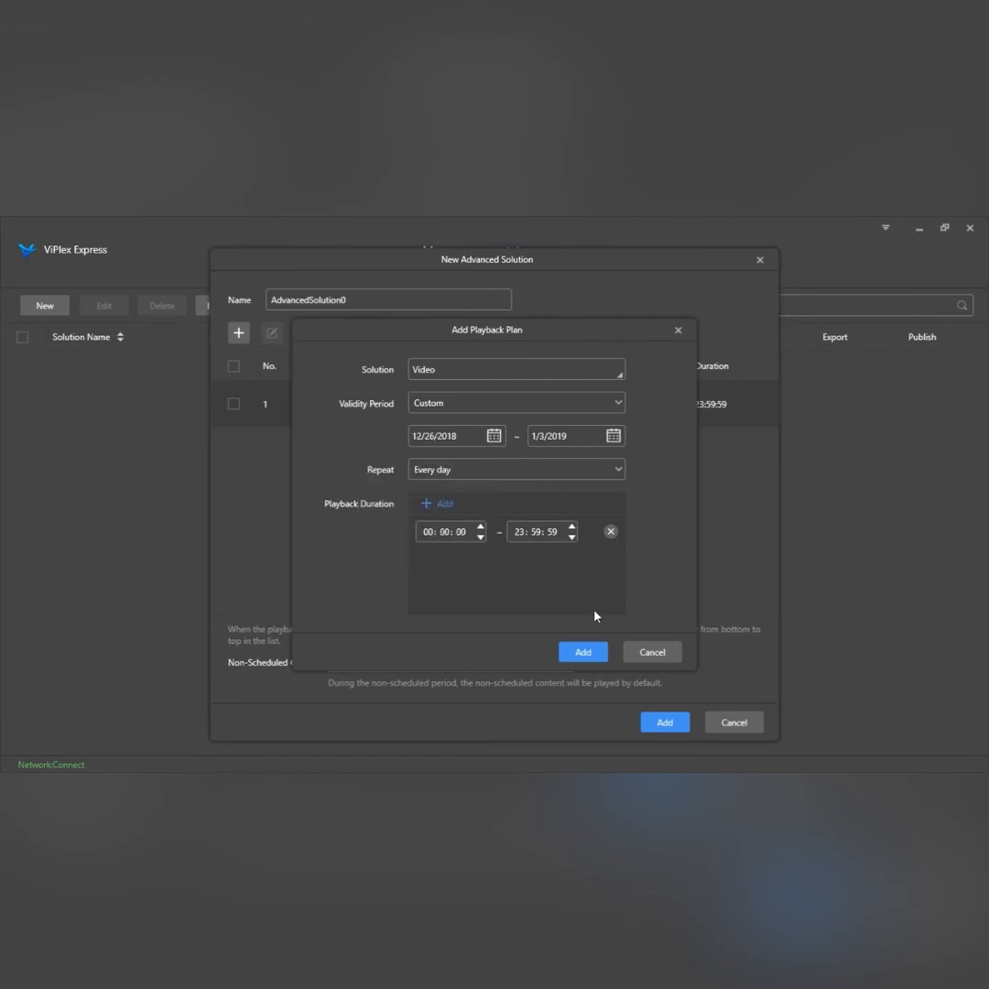
left_click(579, 652)
left_click(678, 331)
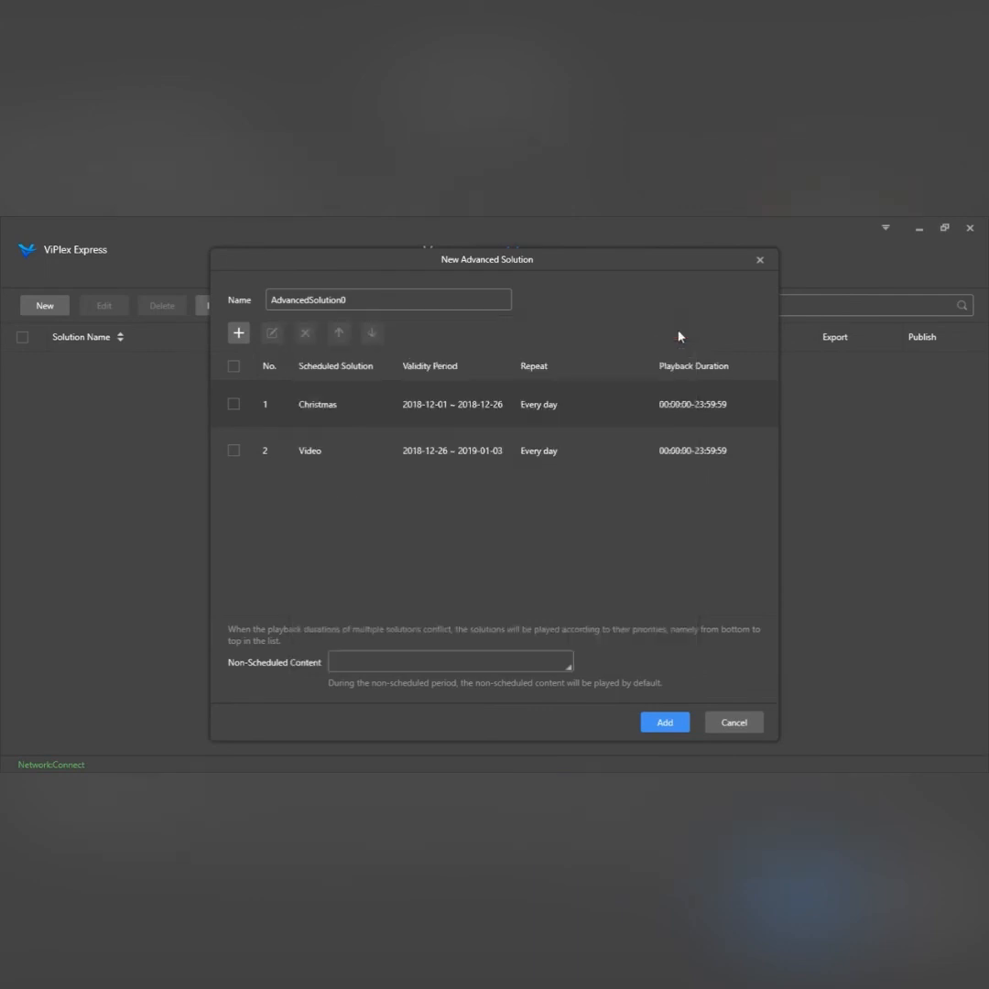
- Assign Video2 as the non-scheduled content and save the advanced solution
left_click(488, 663)
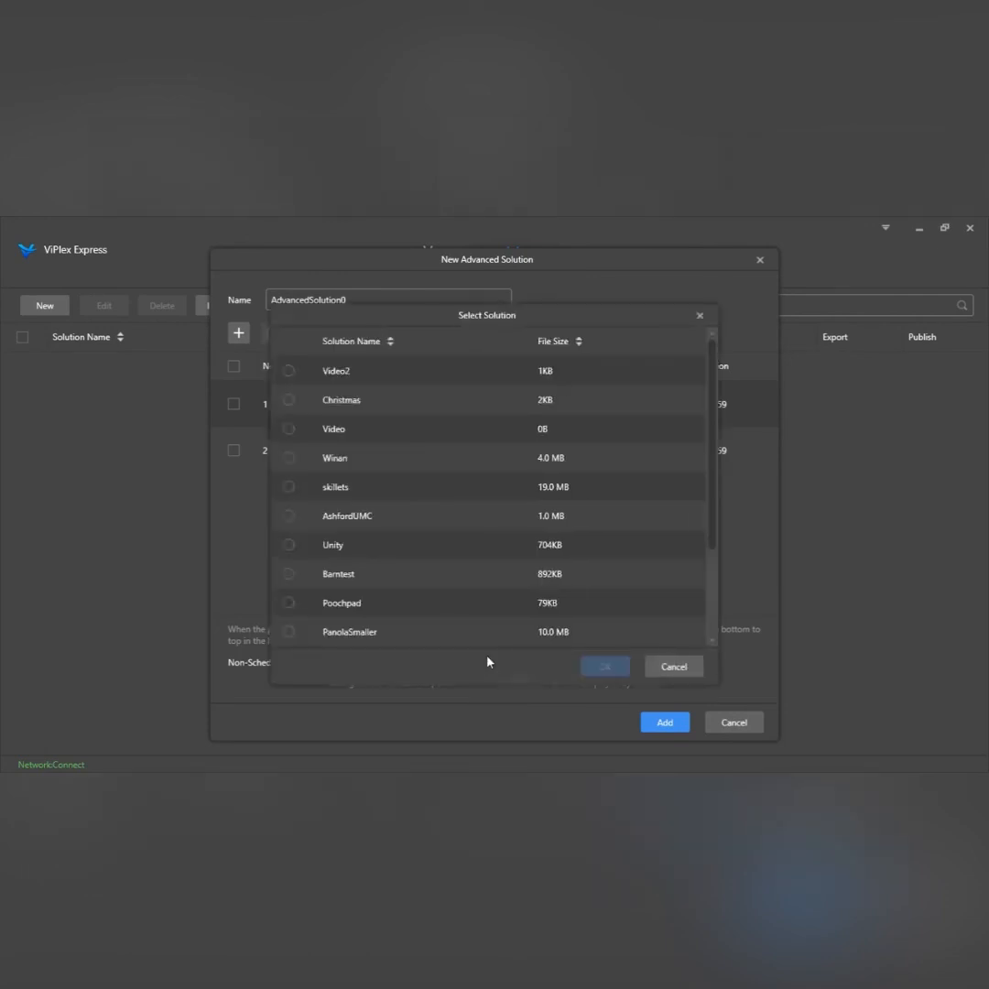
left_click(446, 379)
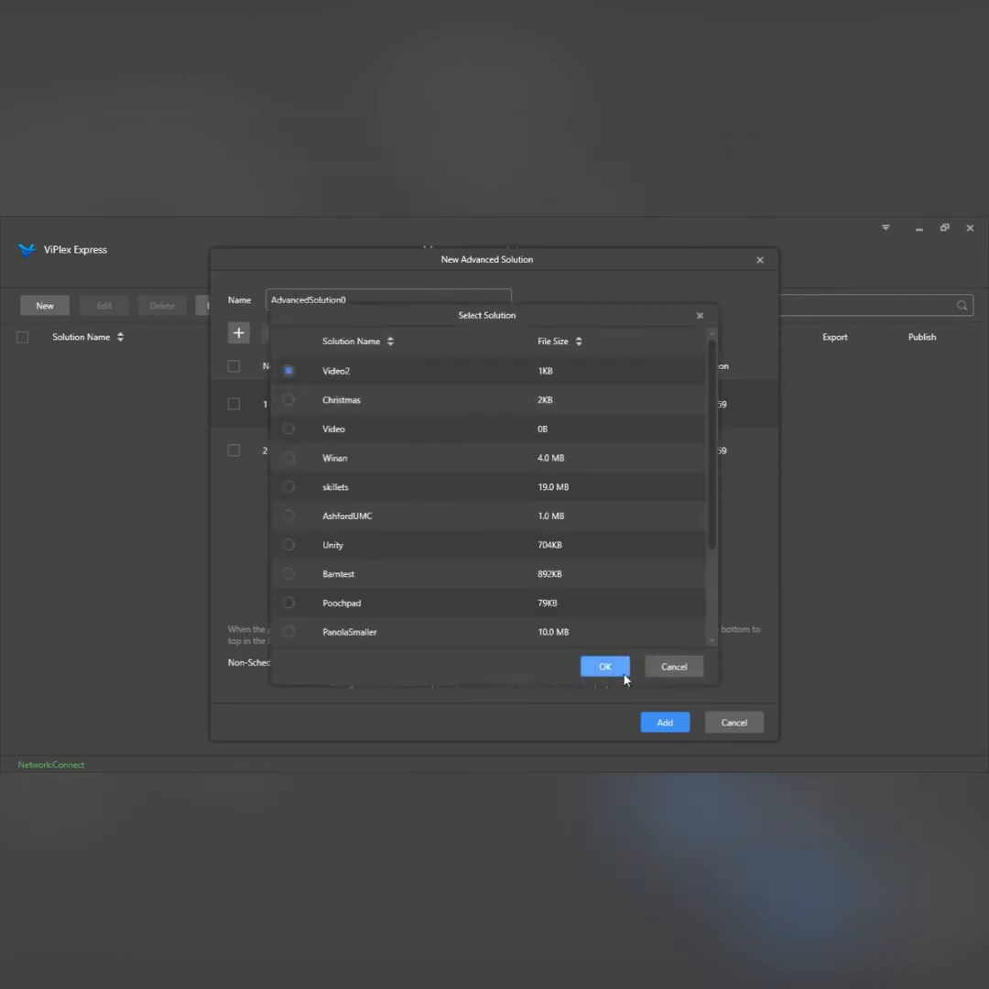
left_click(623, 674)
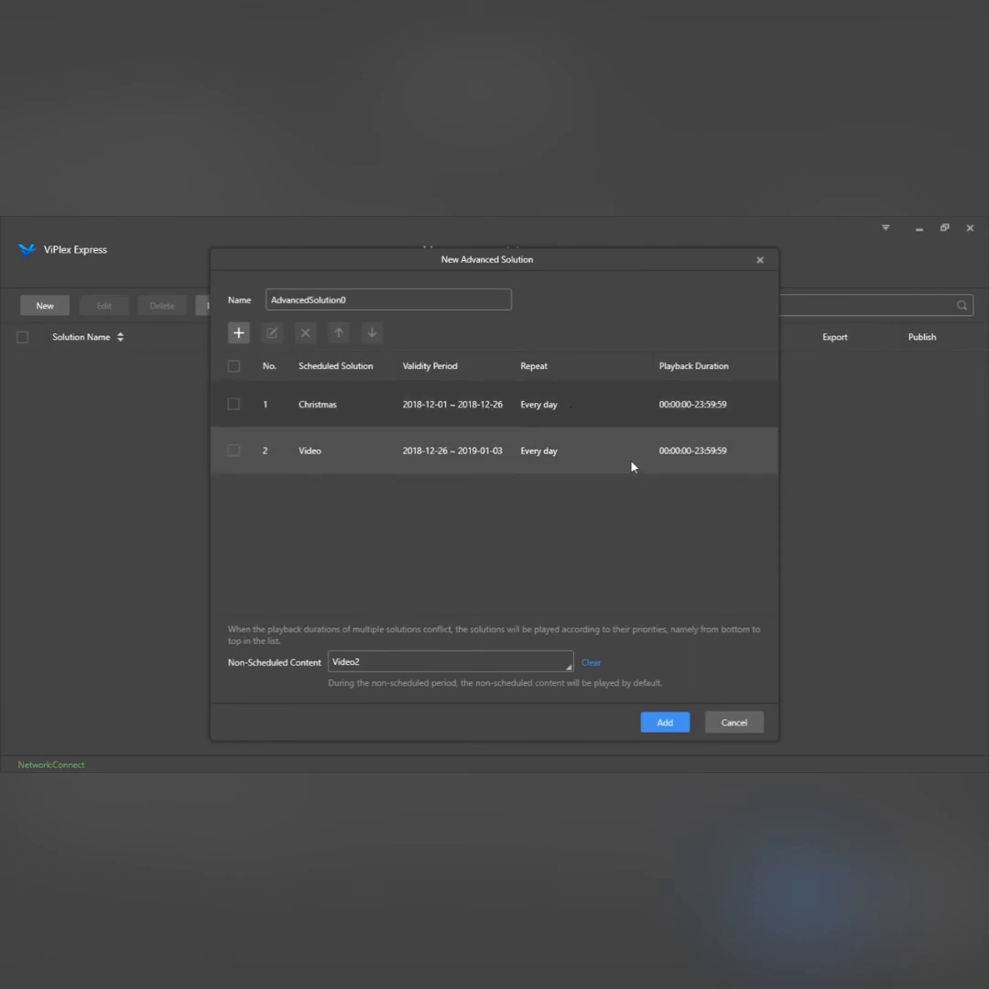
left_click(665, 723)
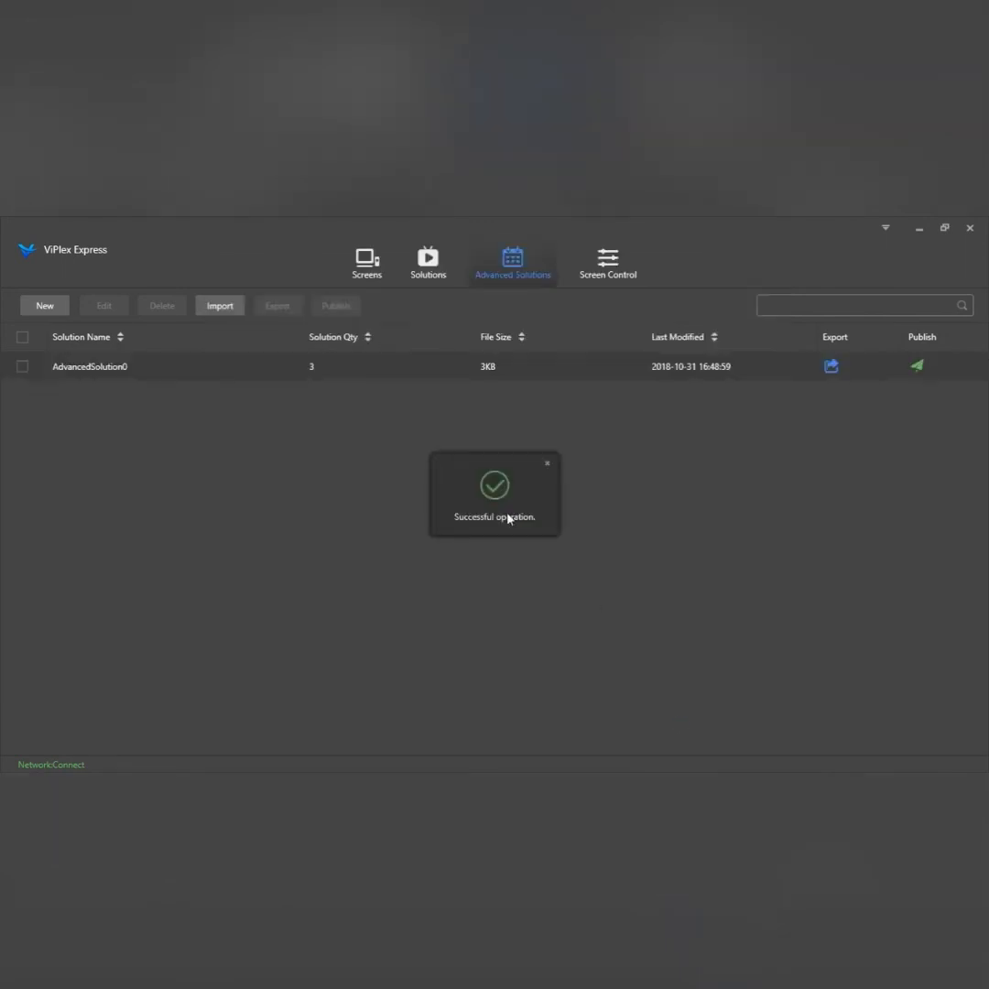
- Try to publish AdvancedSolution0
left_click(234, 375)
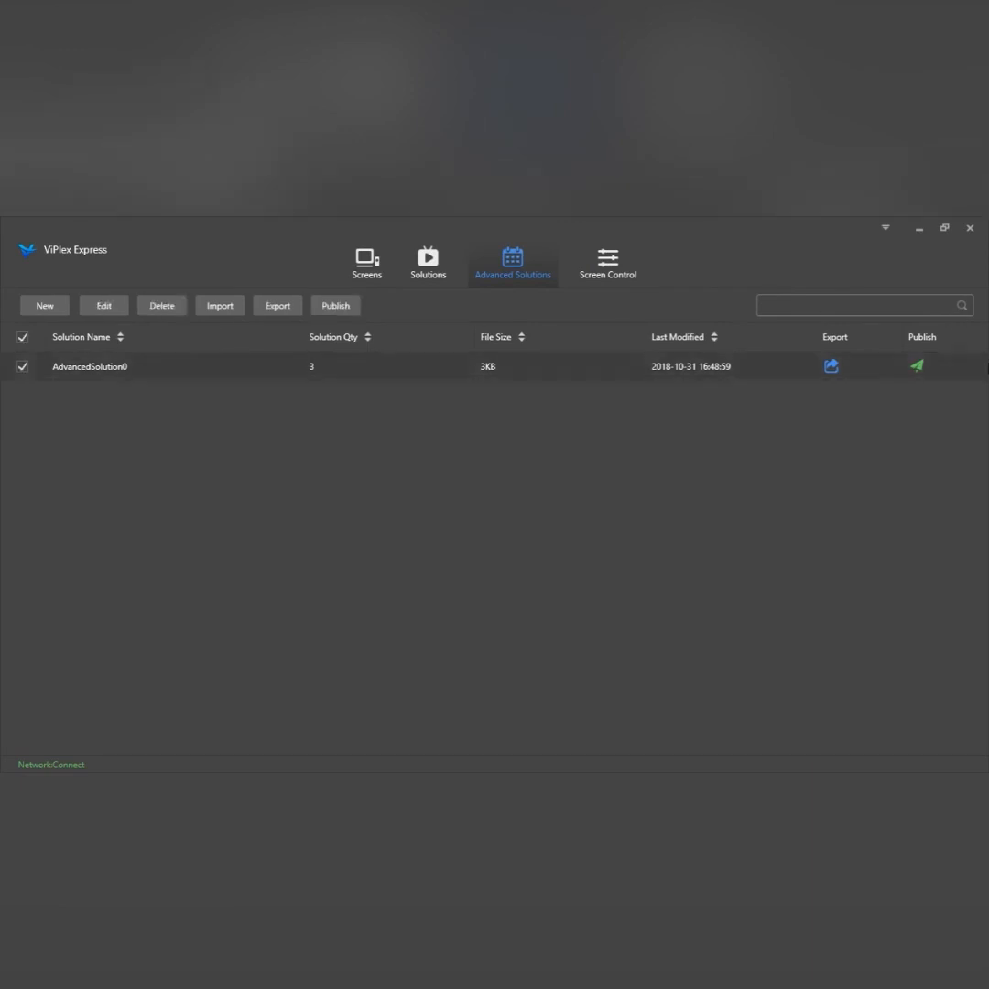
left_click(918, 366)
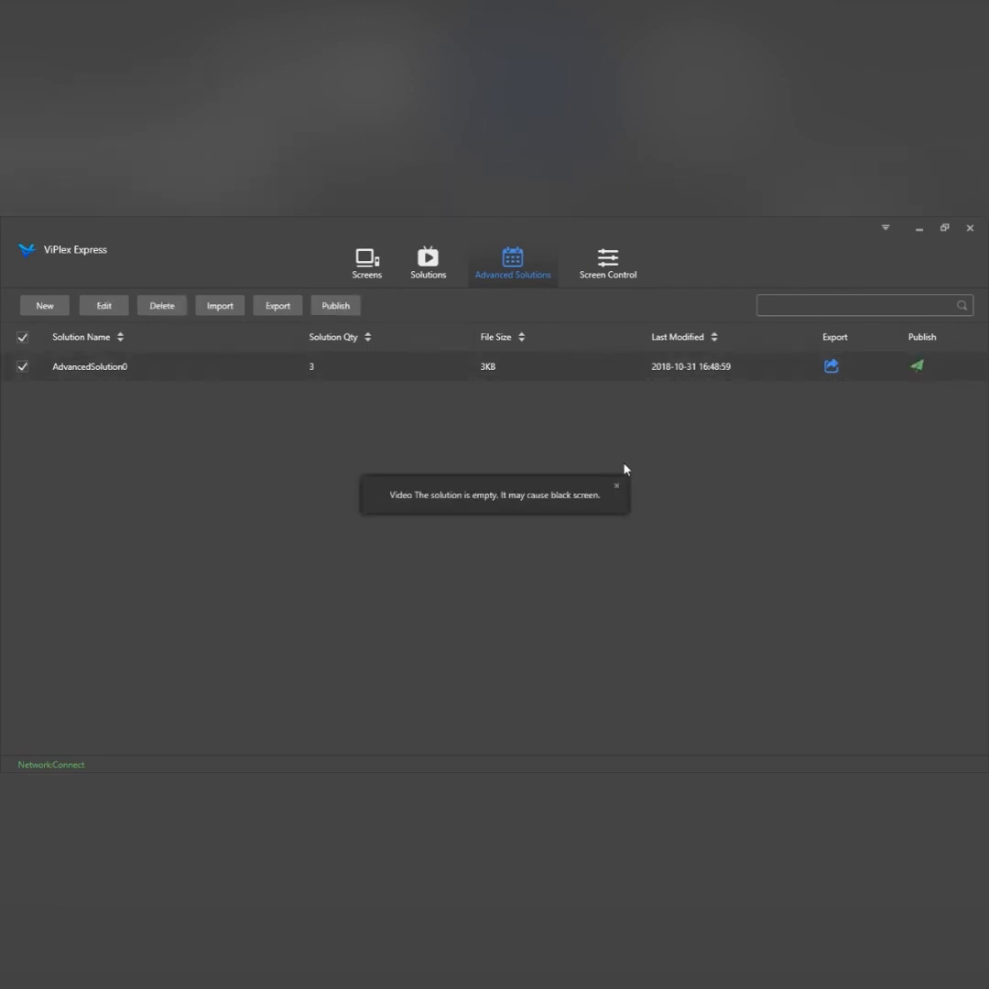
left_click(619, 485)
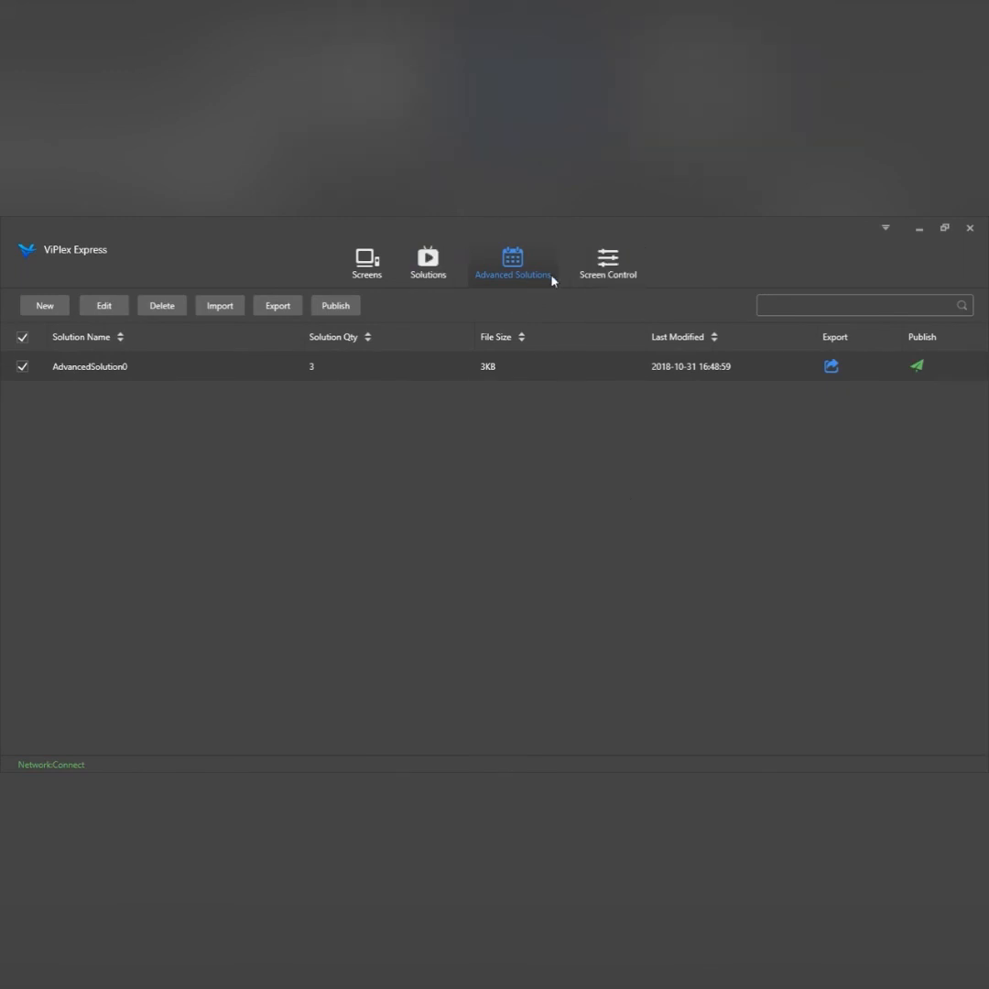
- Examine the time zone and time synchronization settings of the connected Taurus screen in Screen Control
left_click(610, 264)
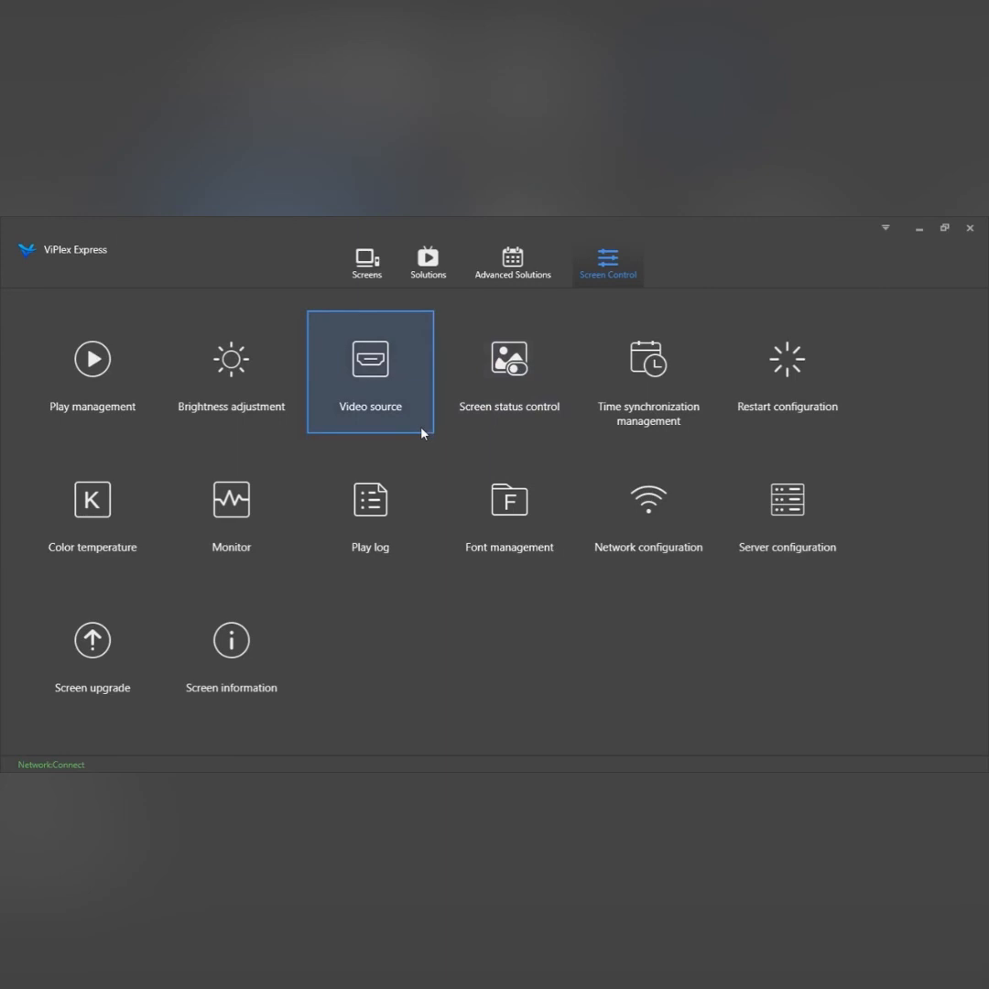
left_click(607, 418)
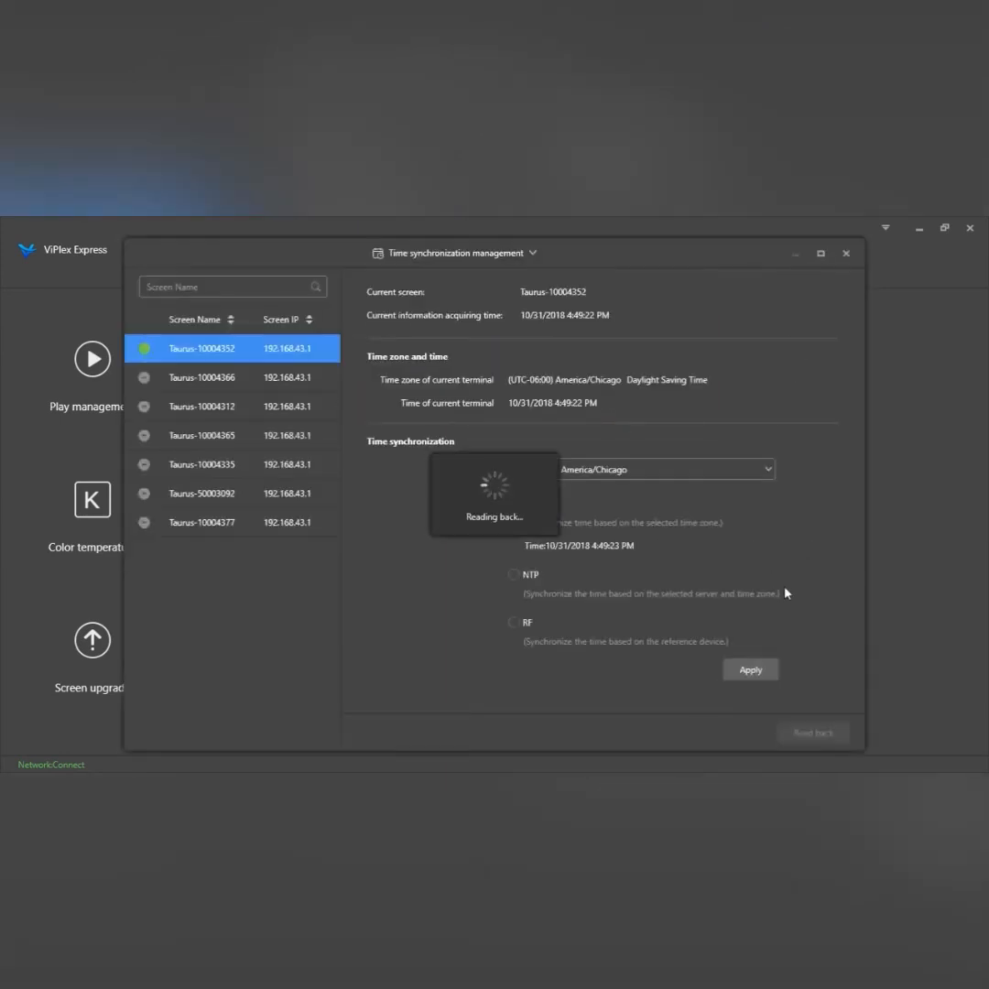
left_click(846, 255)
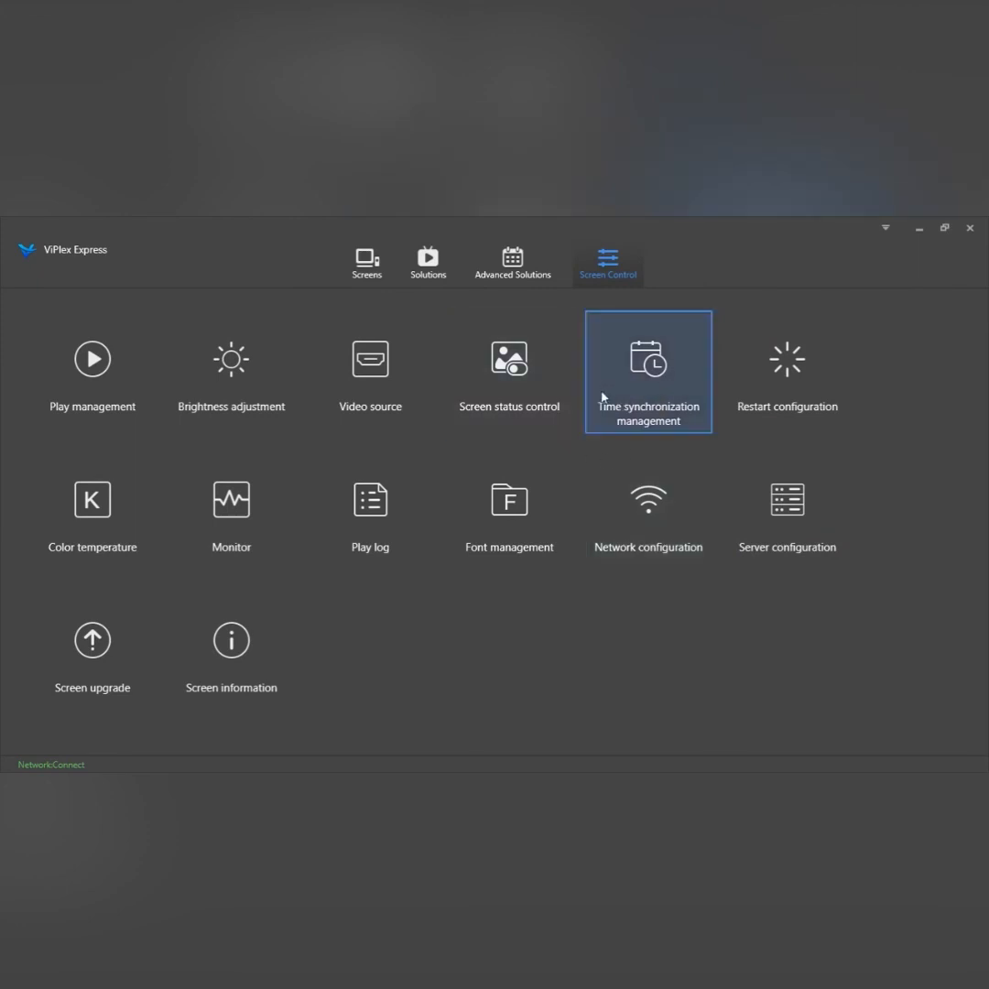
- Examine the restart configuration with its options for a new timed restart rule, and the play log query
left_click(774, 399)
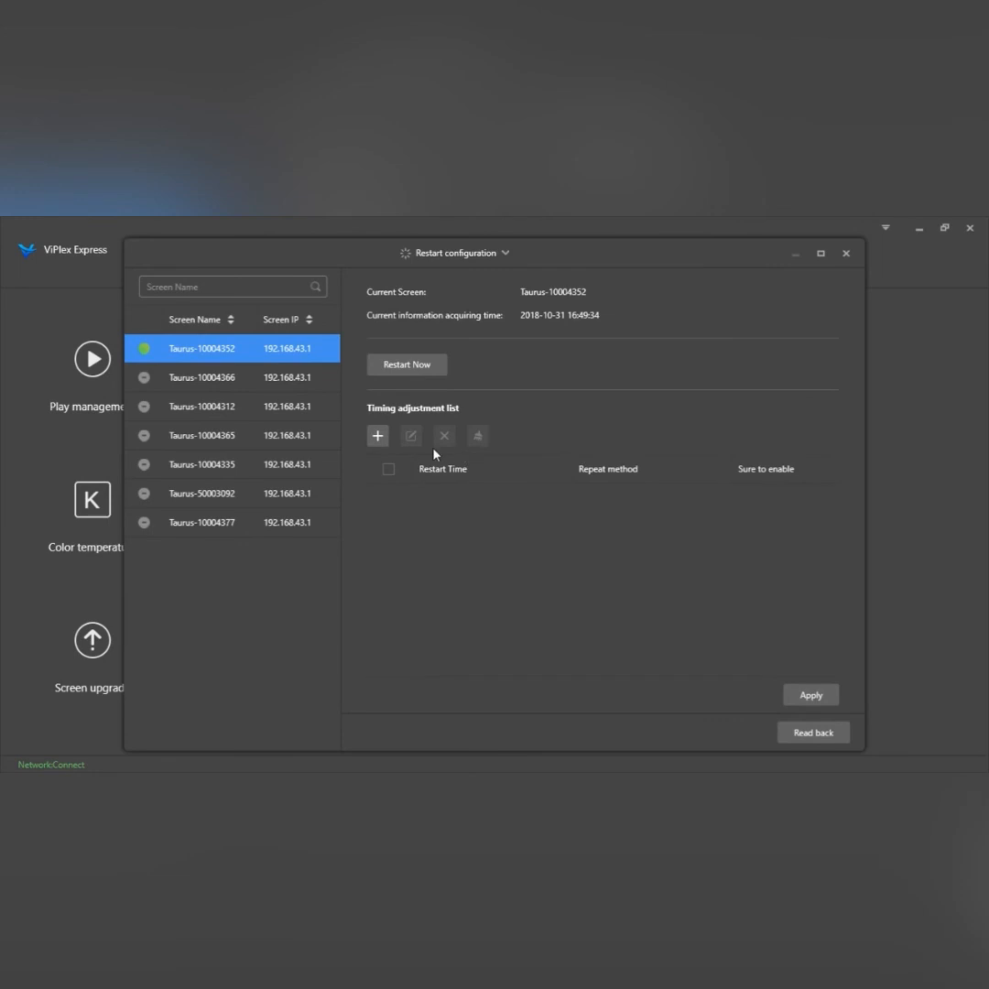
left_click(377, 437)
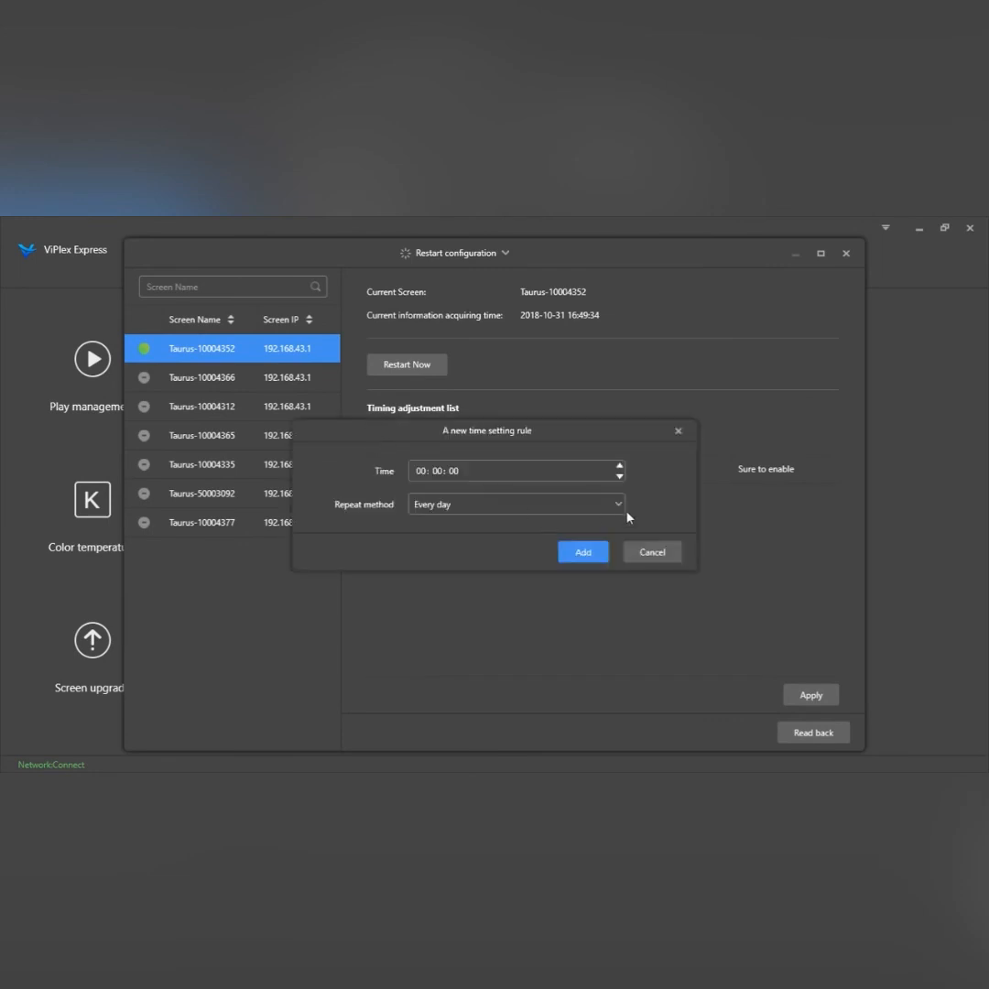
left_click(654, 554)
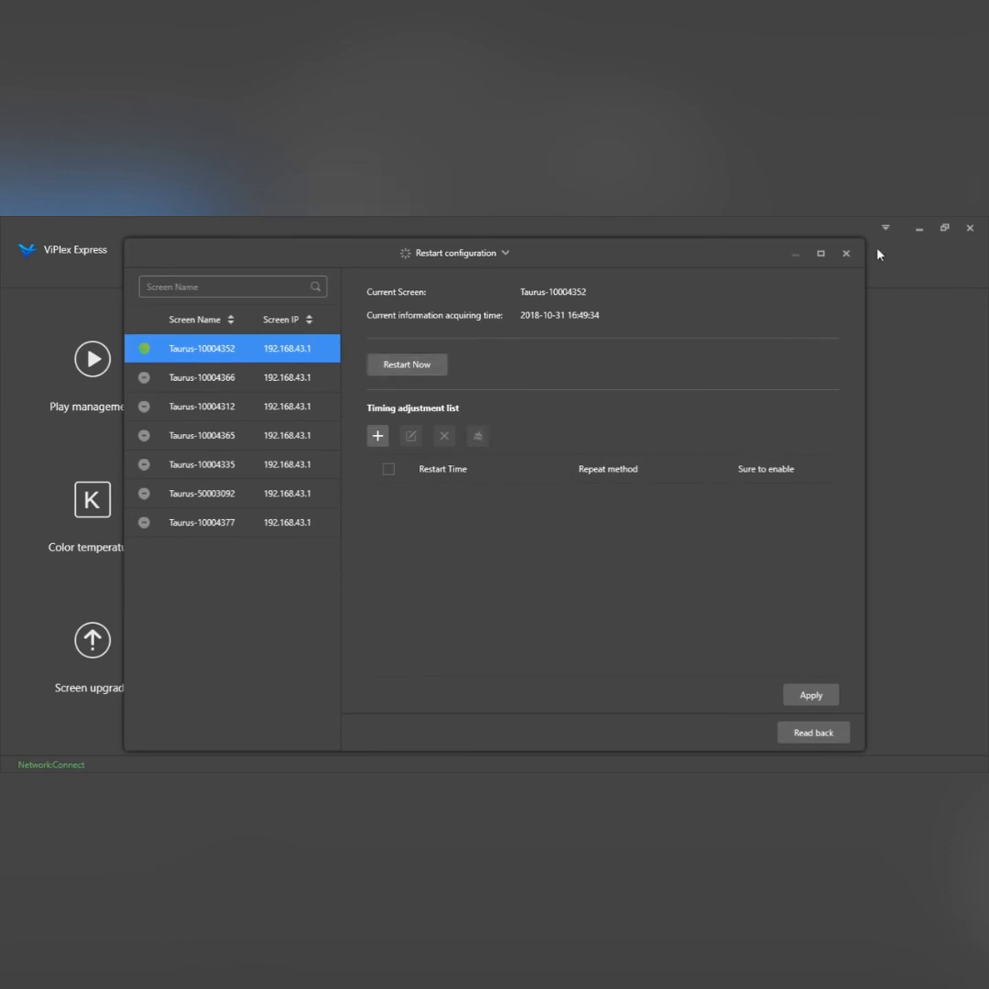
left_click(846, 253)
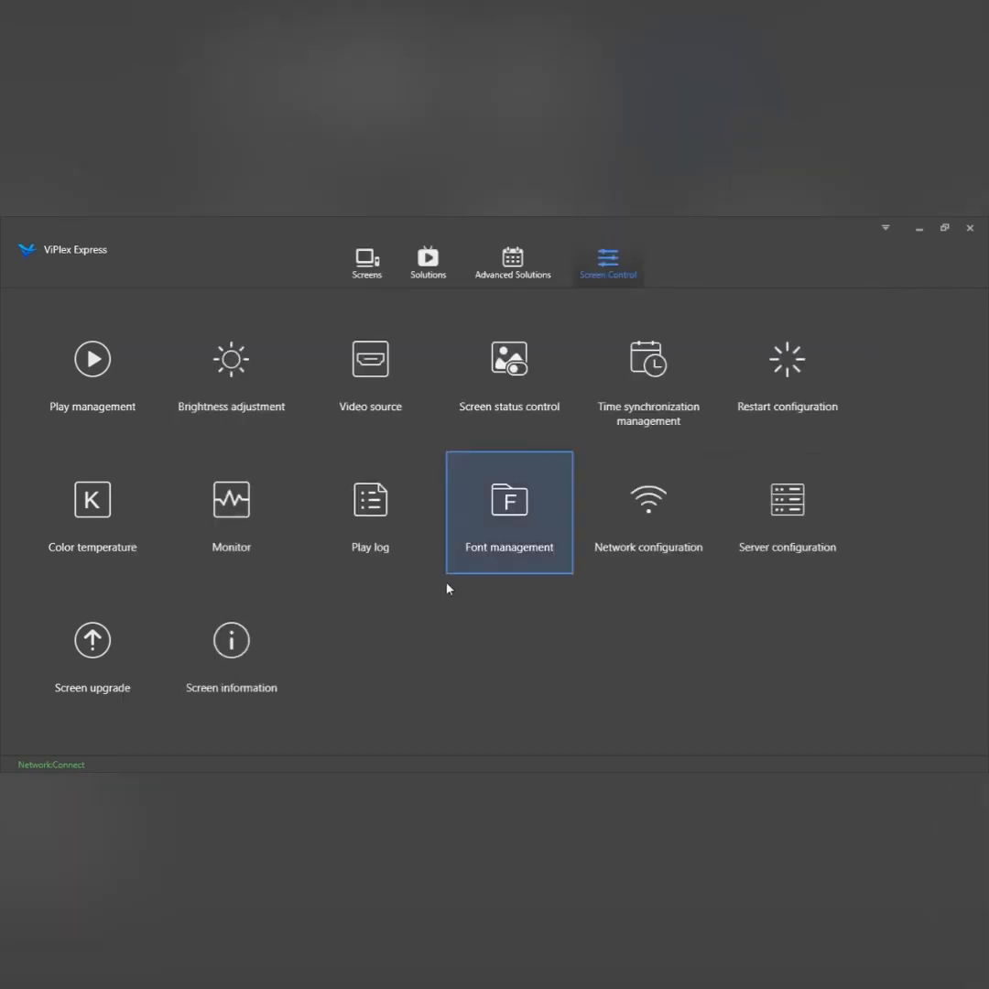
left_click(374, 550)
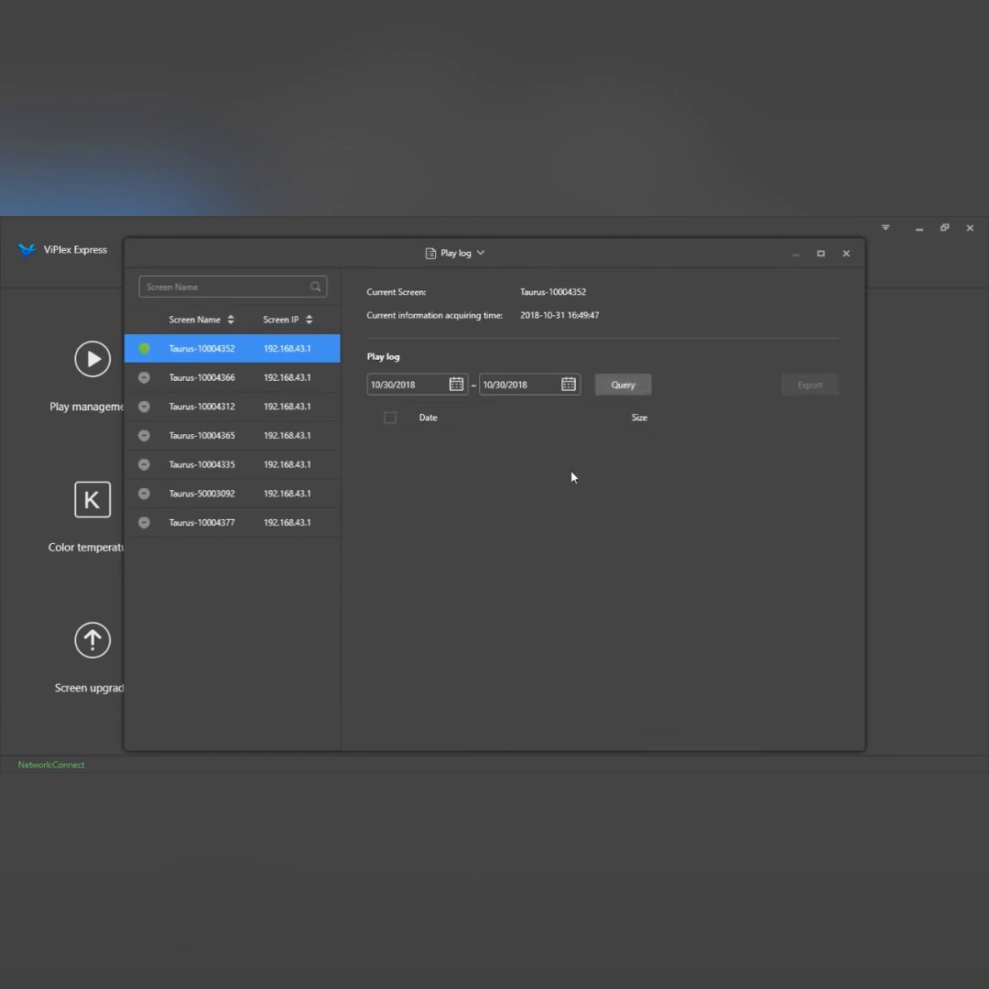
left_click(846, 253)
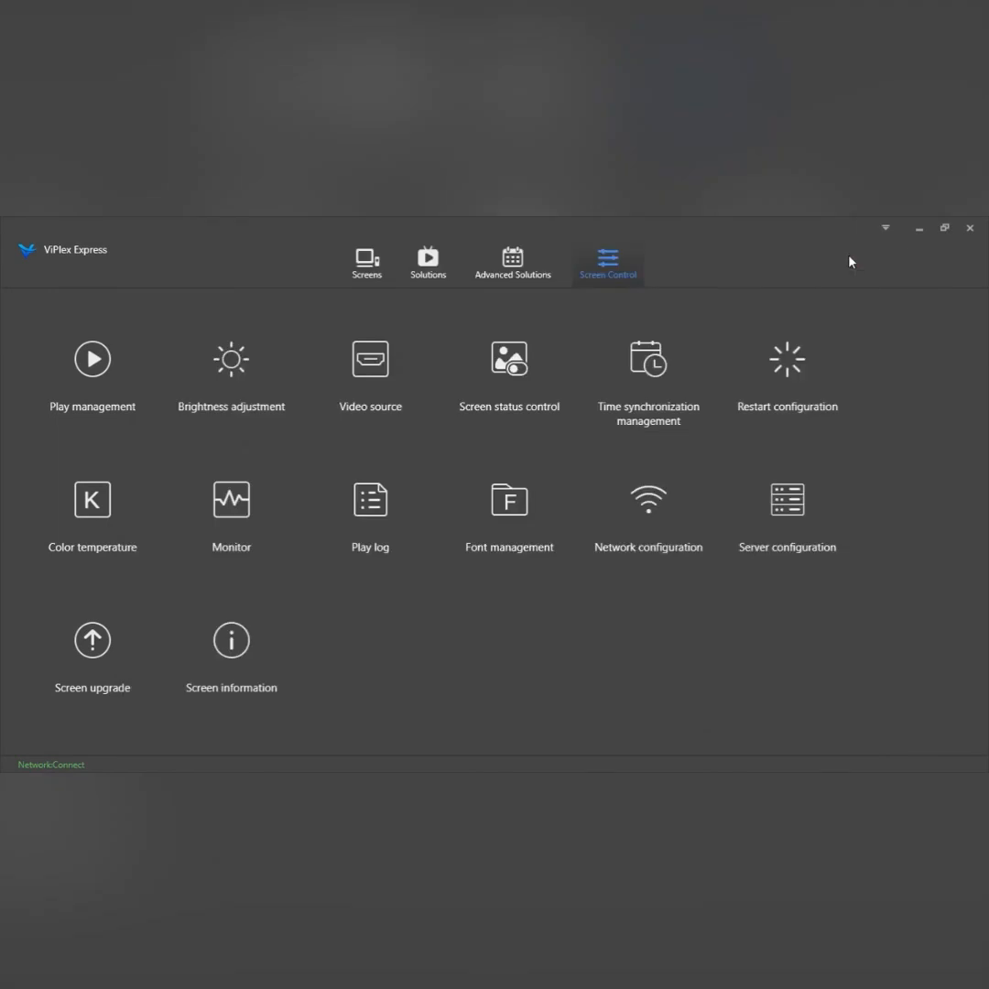
- Examine the connected screen's hardware monitor readings and its color temperature options
left_click(245, 531)
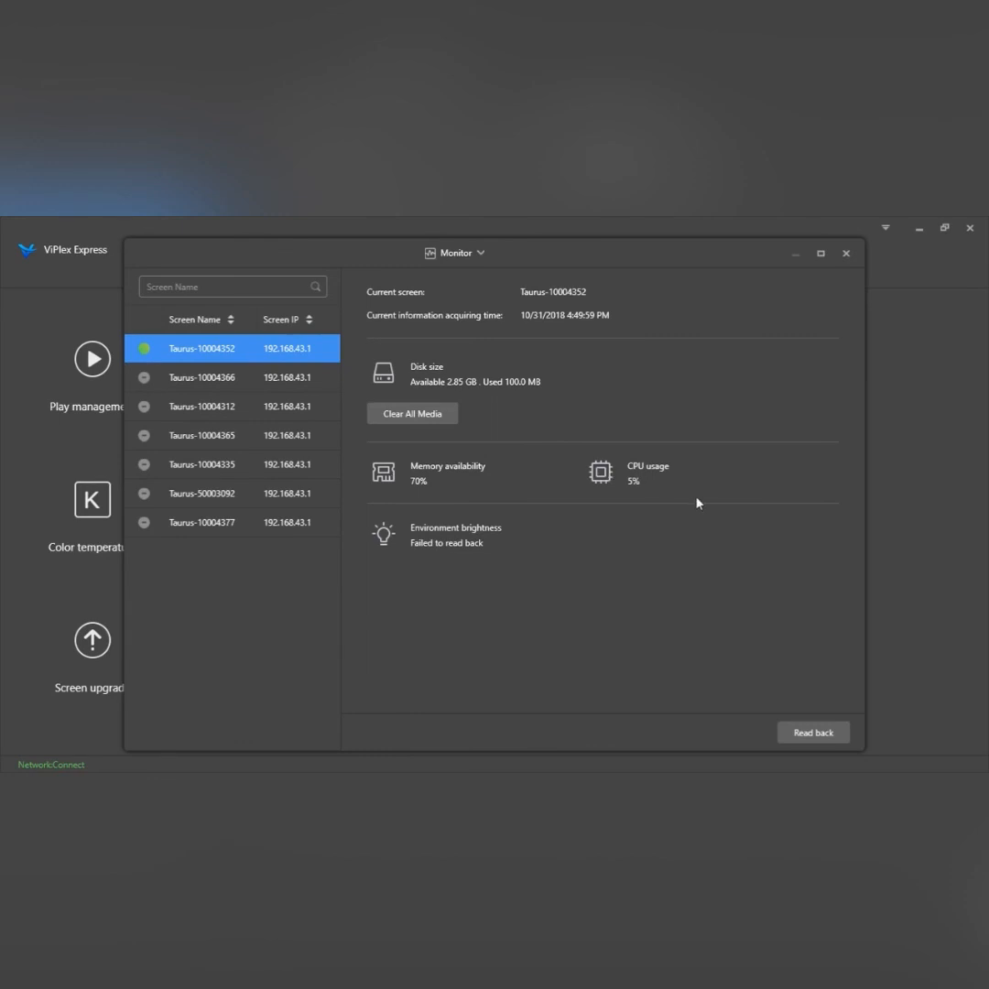
left_click(846, 254)
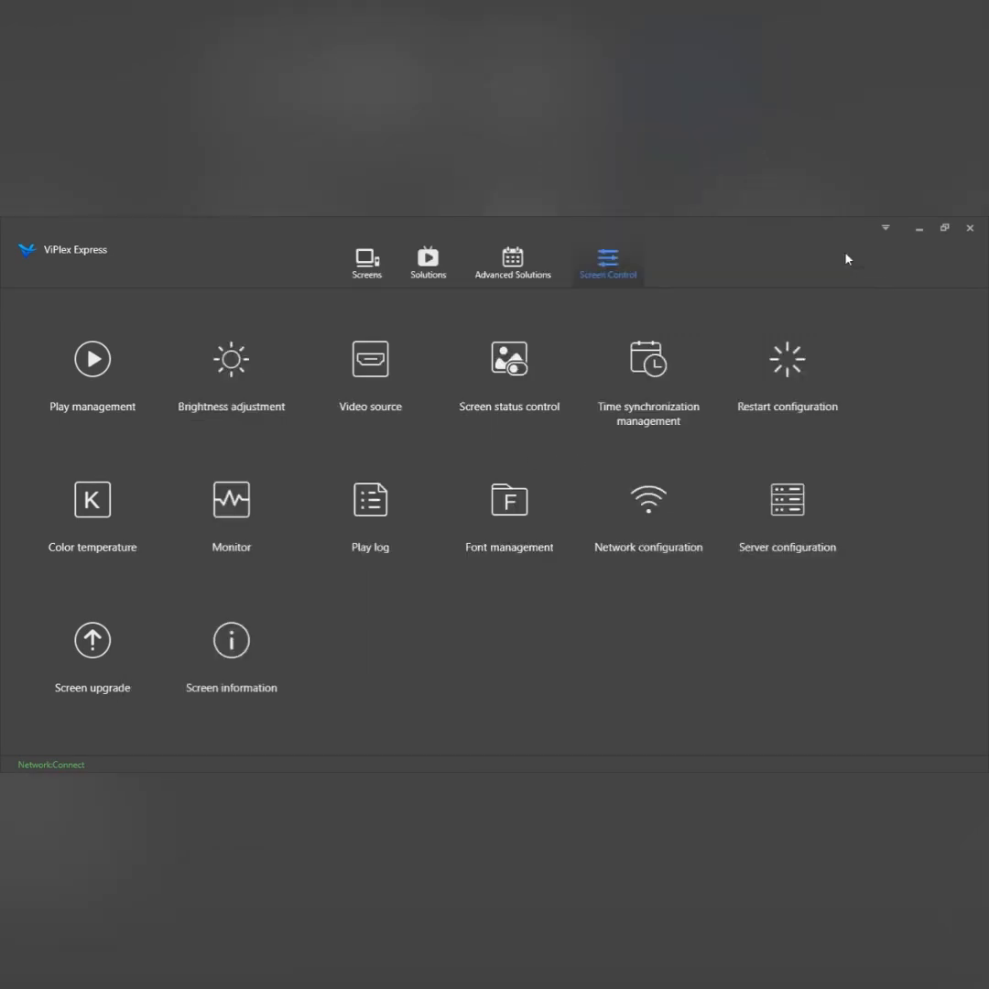
left_click(80, 521)
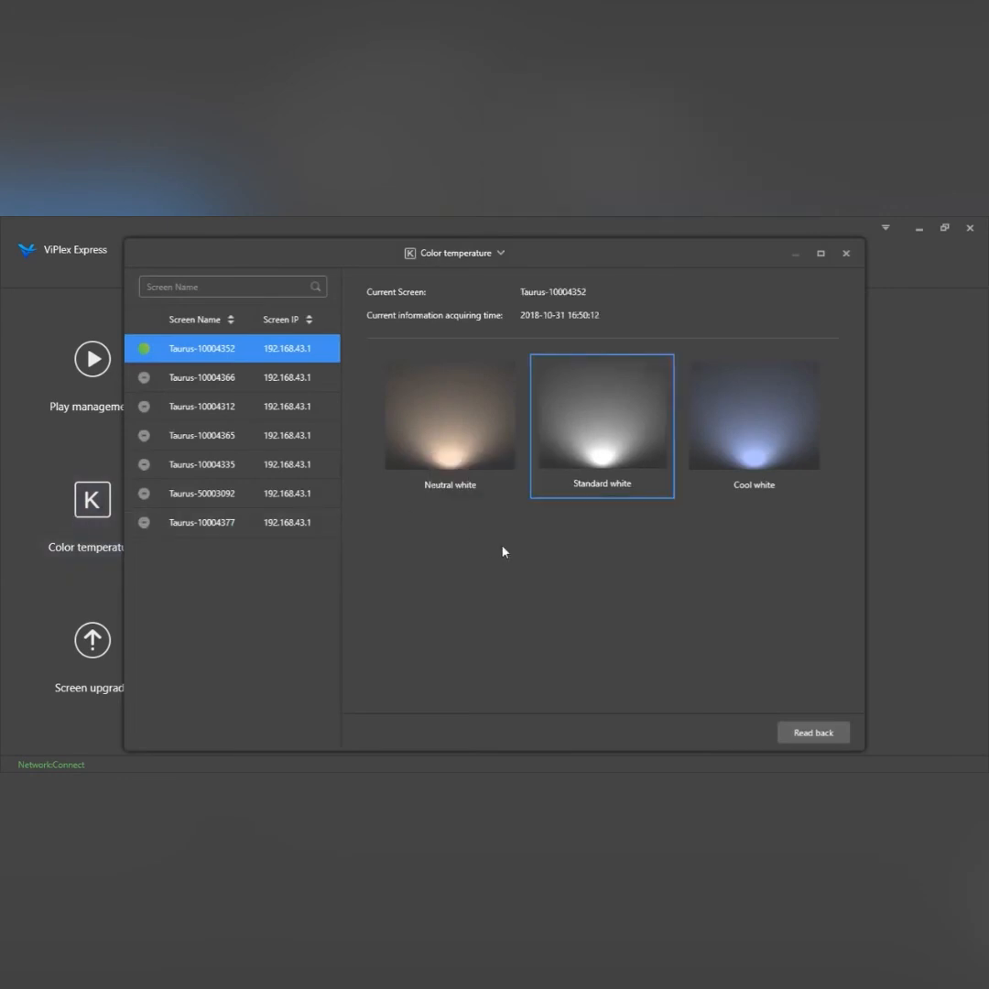
left_click(845, 257)
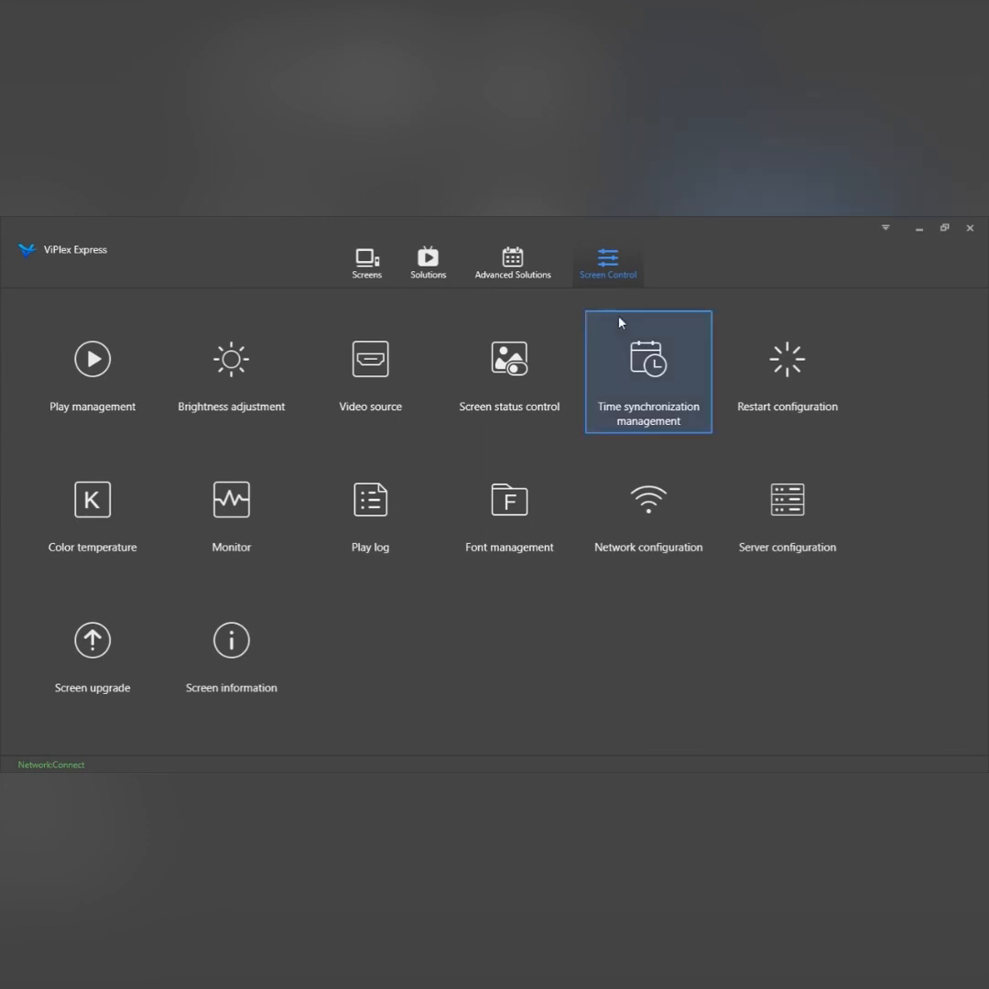
- Explore timed screen status control and a new rule's Custom repeat options, discard the rule and return to Manual mode
left_click(519, 368)
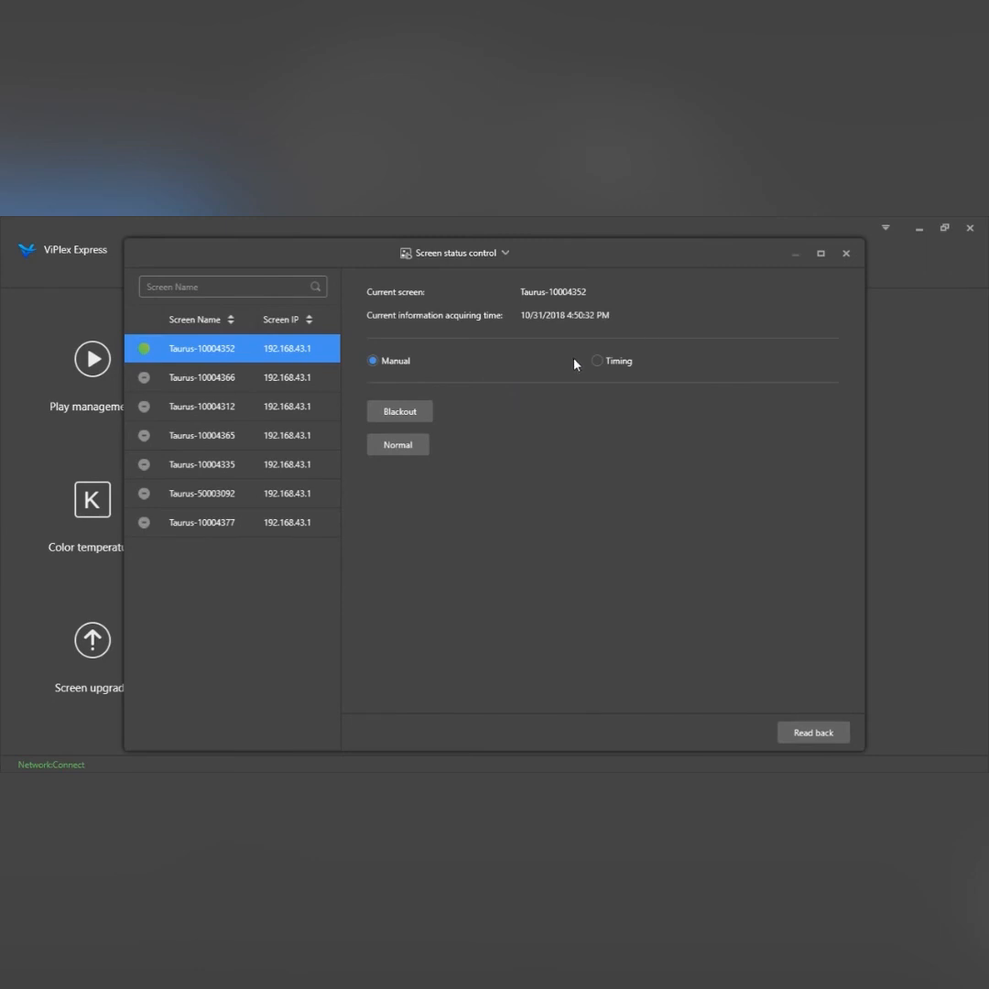
left_click(598, 362)
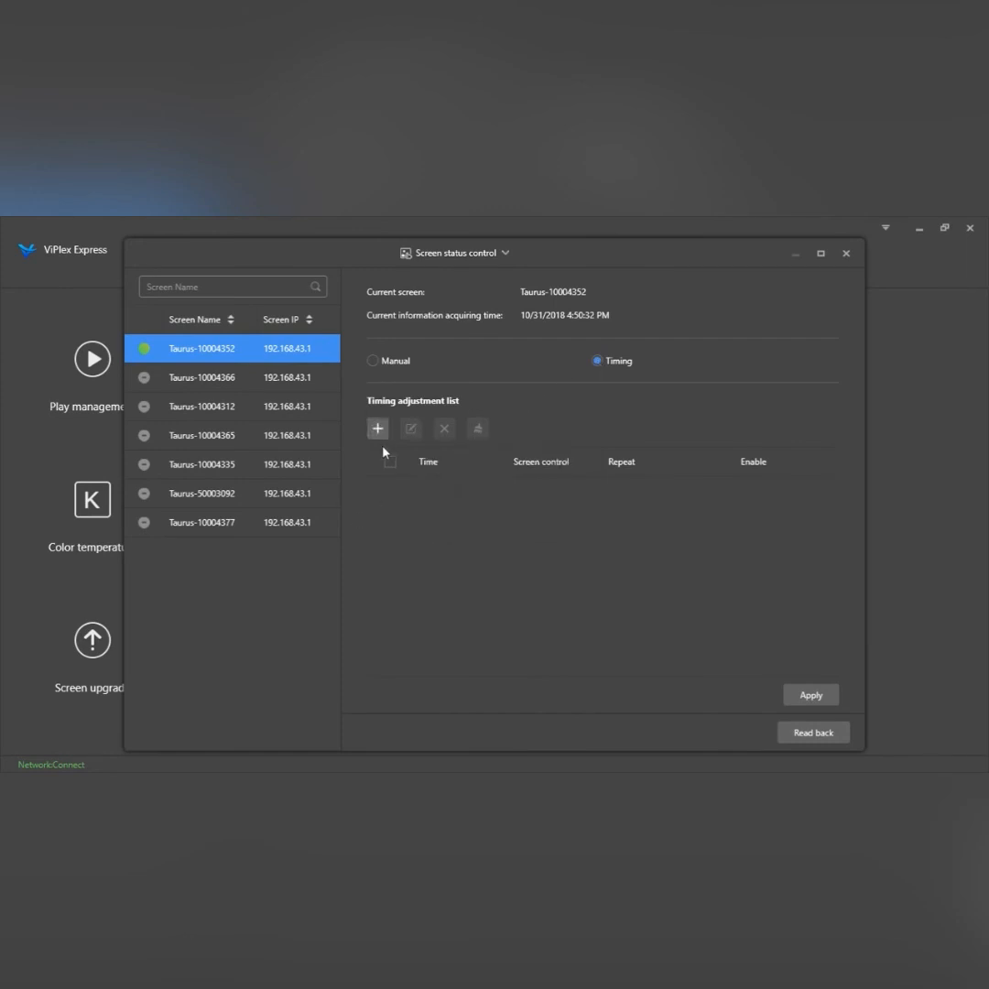
left_click(378, 430)
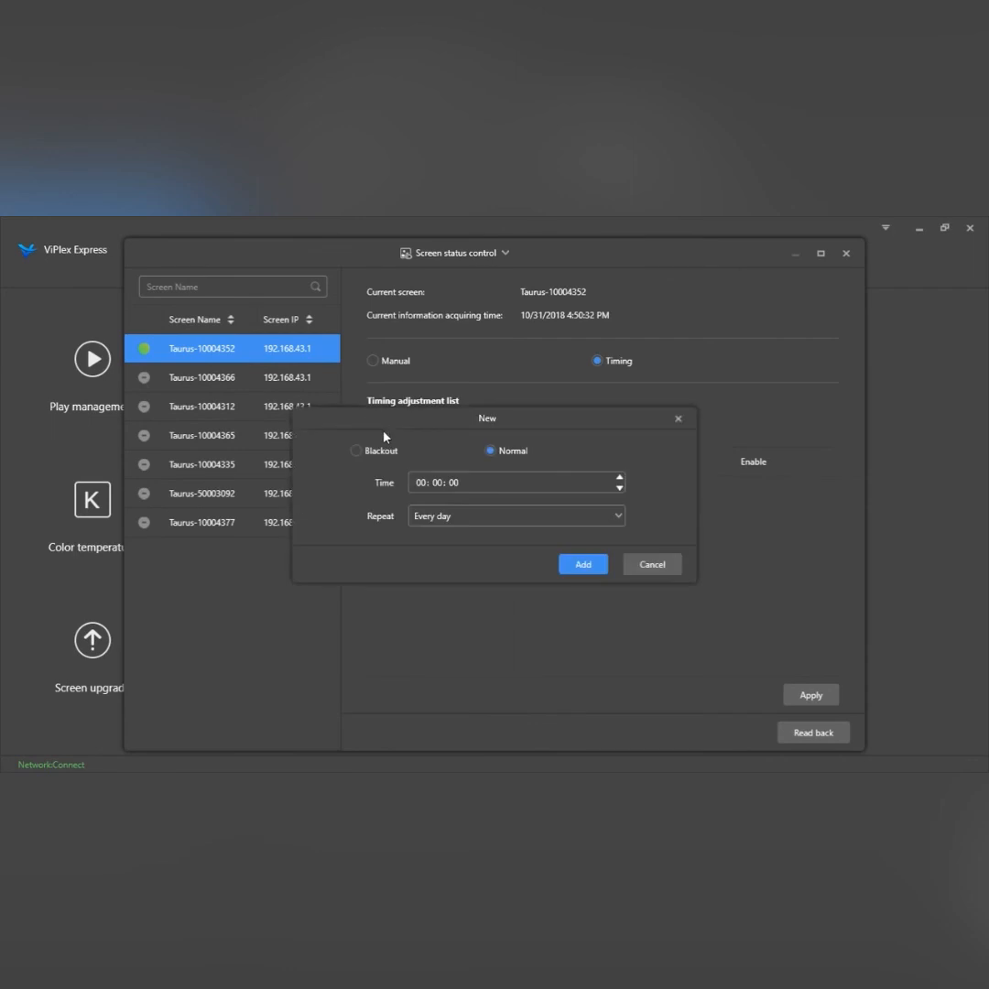
left_click(525, 524)
left_click(525, 523)
left_click(523, 523)
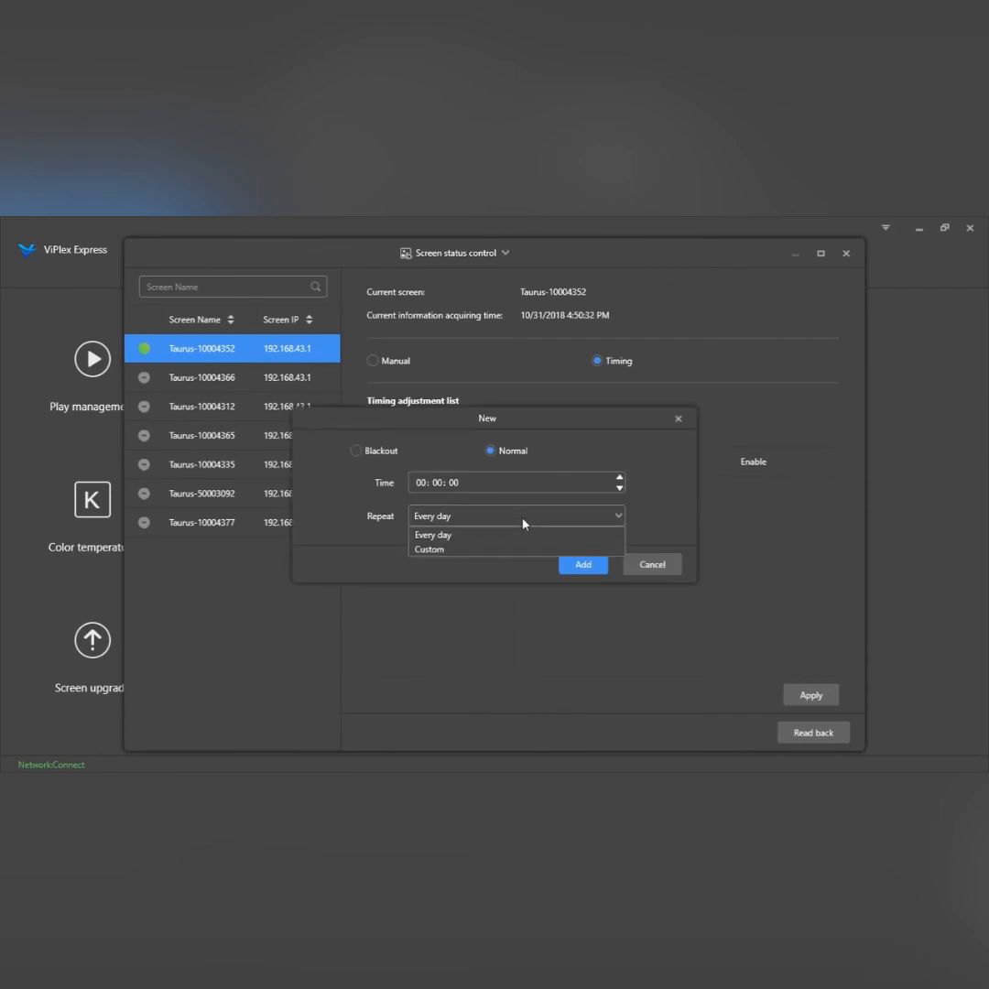
left_click(495, 549)
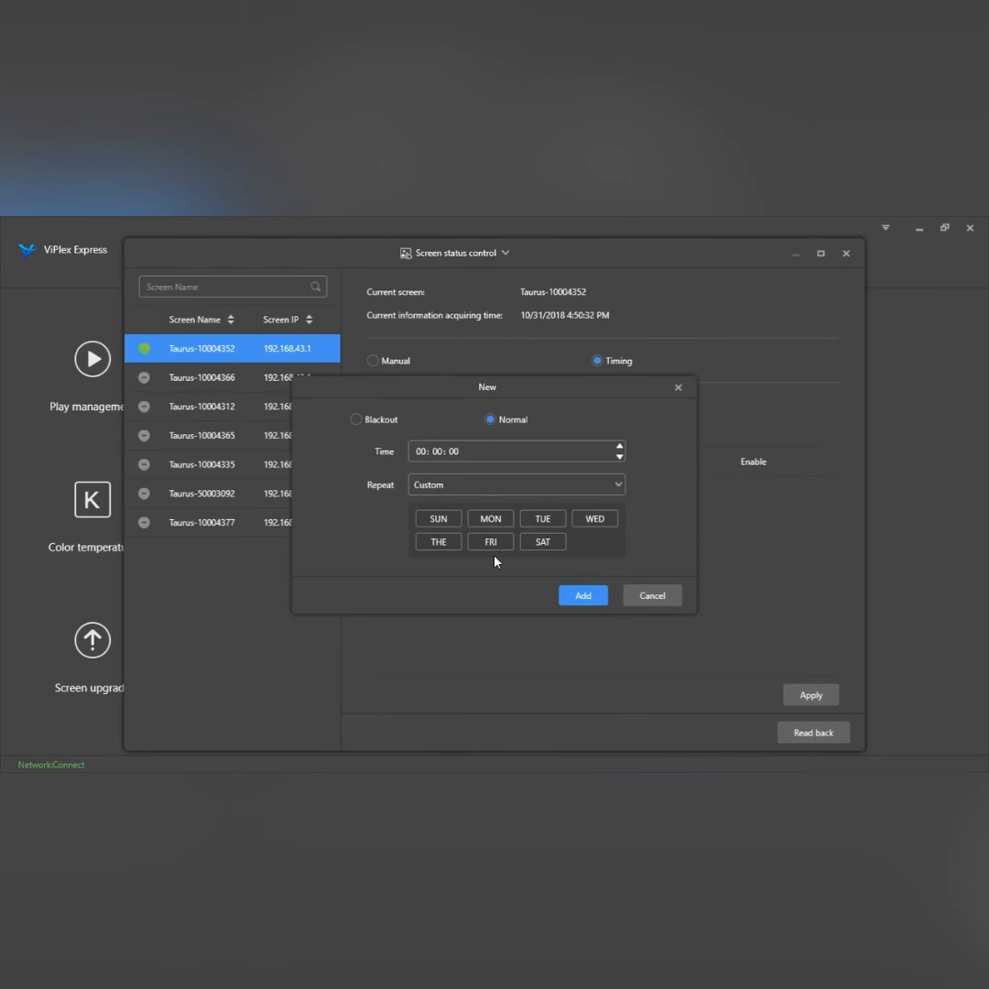
left_click(658, 597)
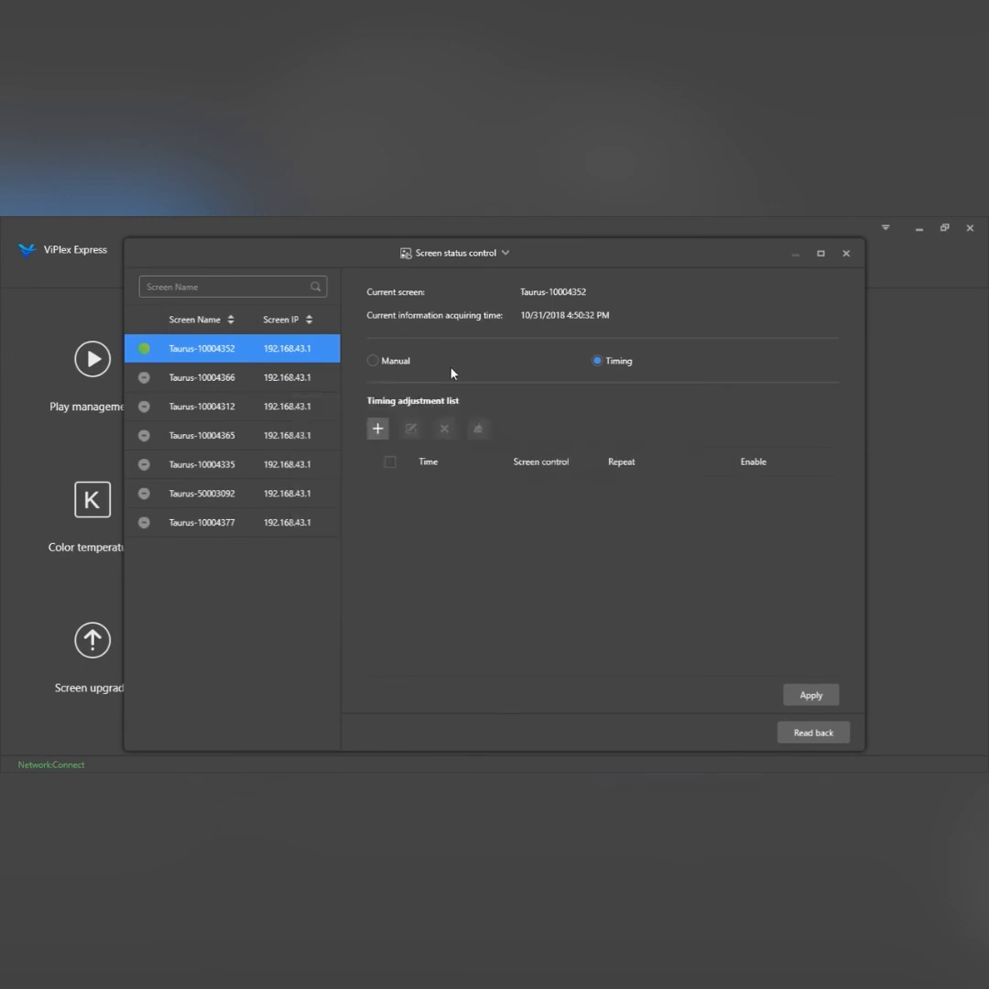
left_click(407, 363)
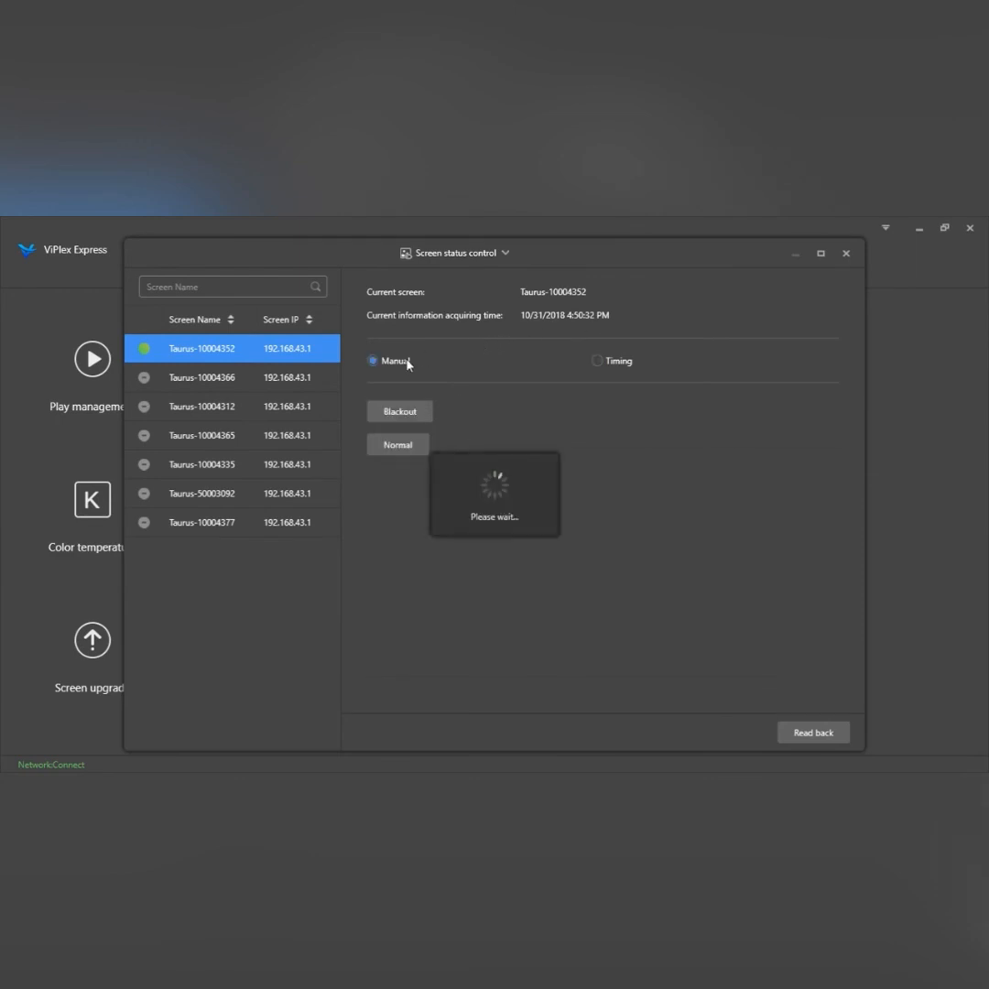
left_click(847, 255)
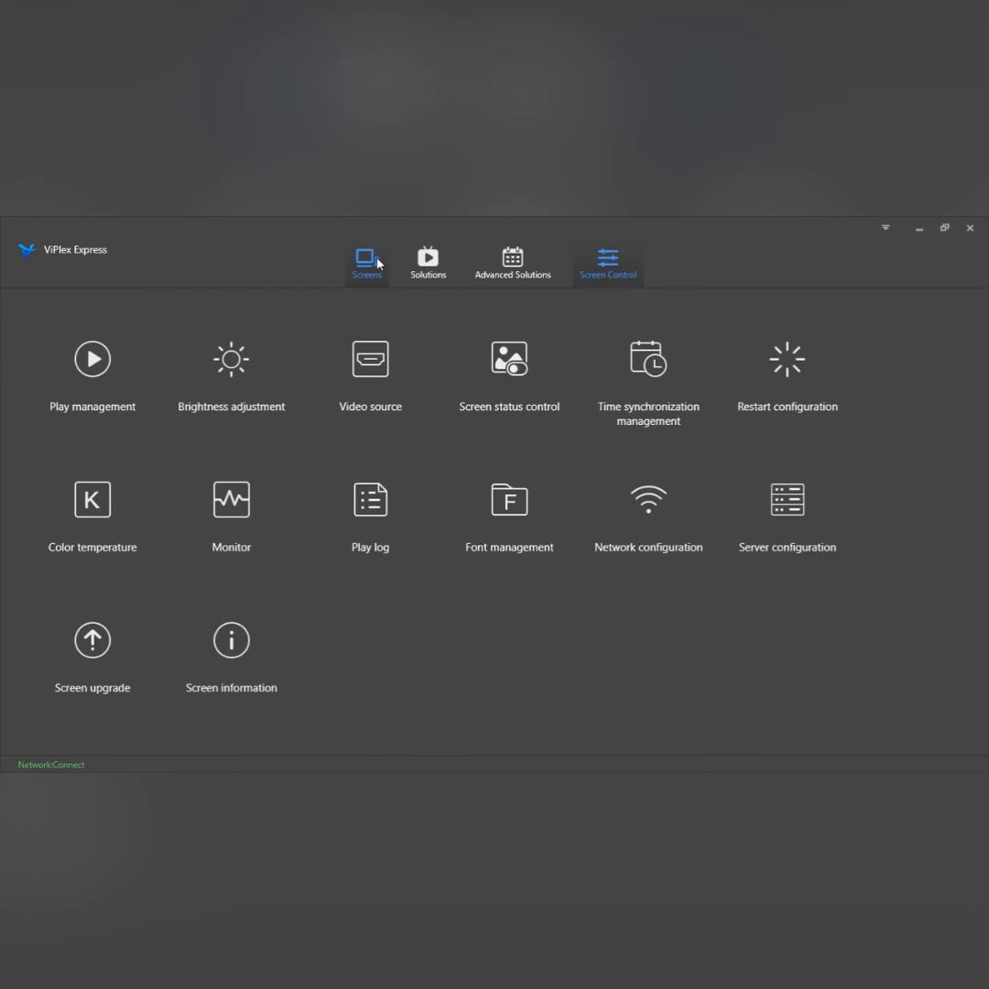
- Look through the screens and solutions lists and return to the advanced solutions list
left_click(368, 261)
left_click(429, 261)
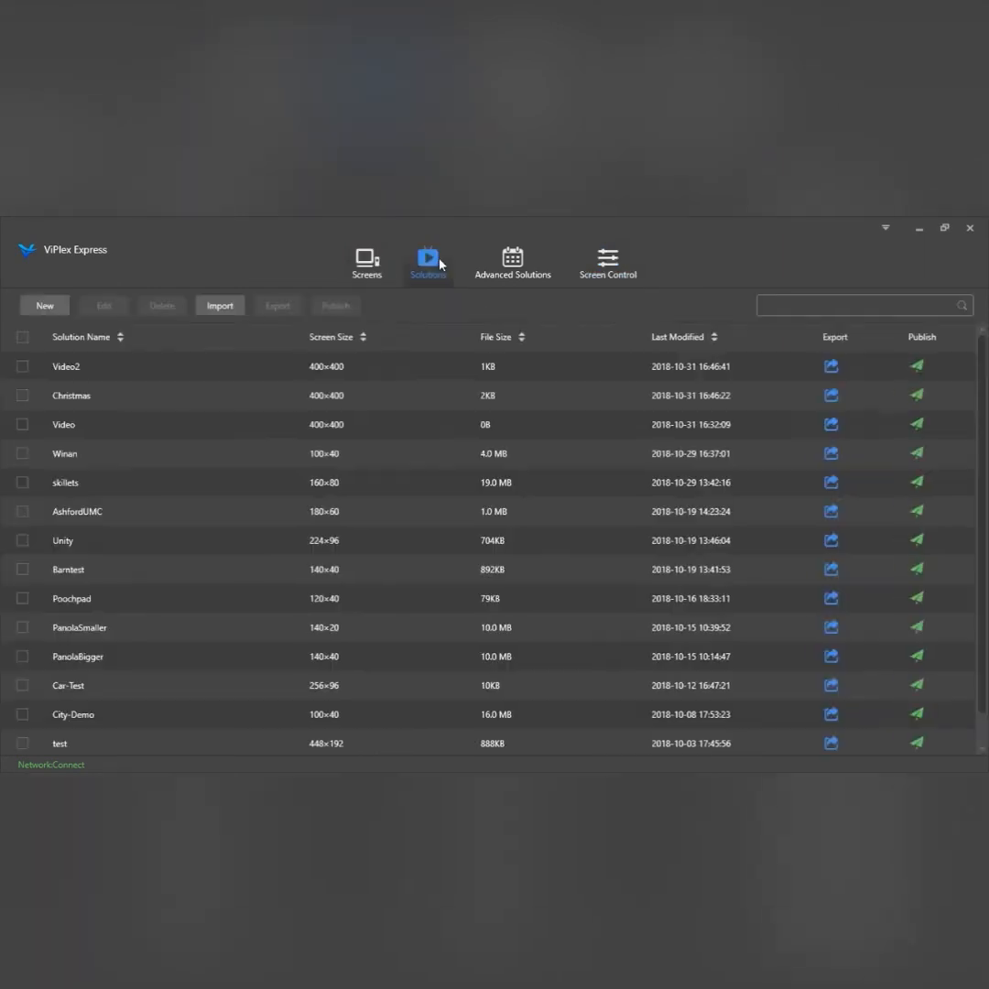
left_click(506, 275)
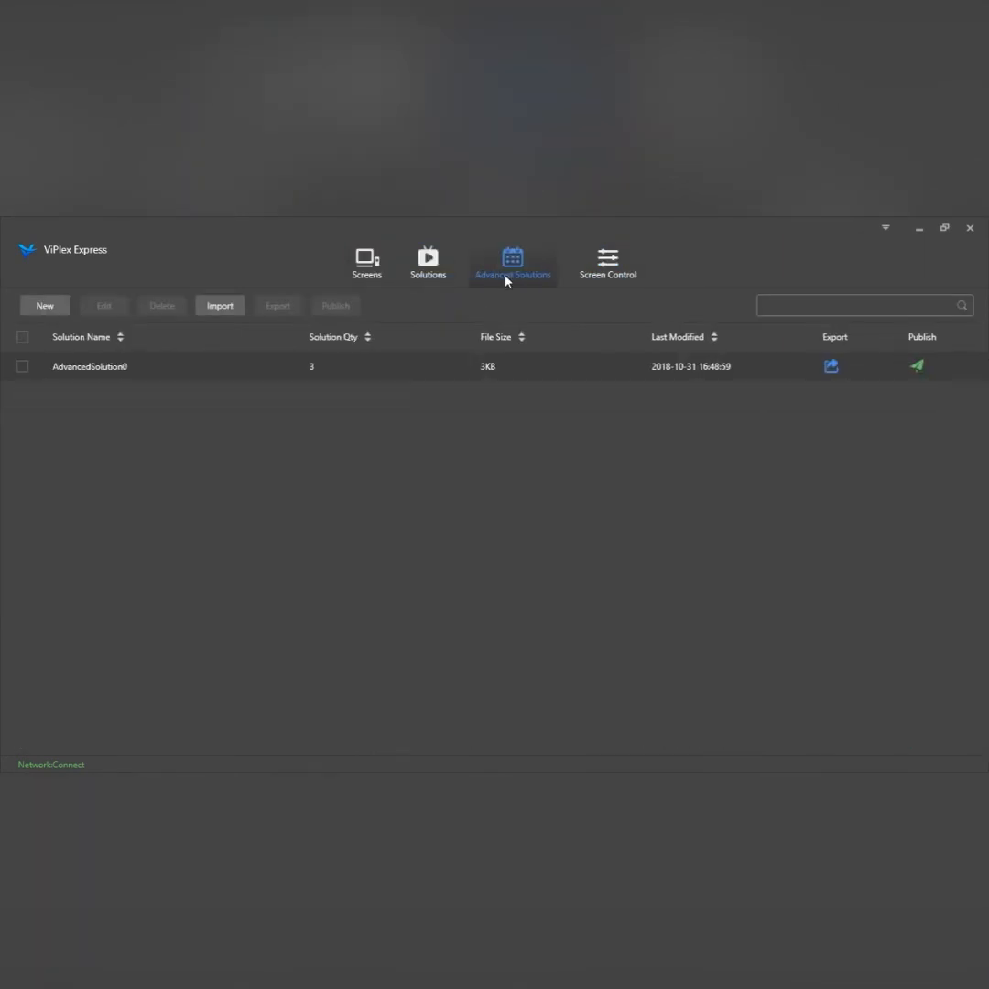